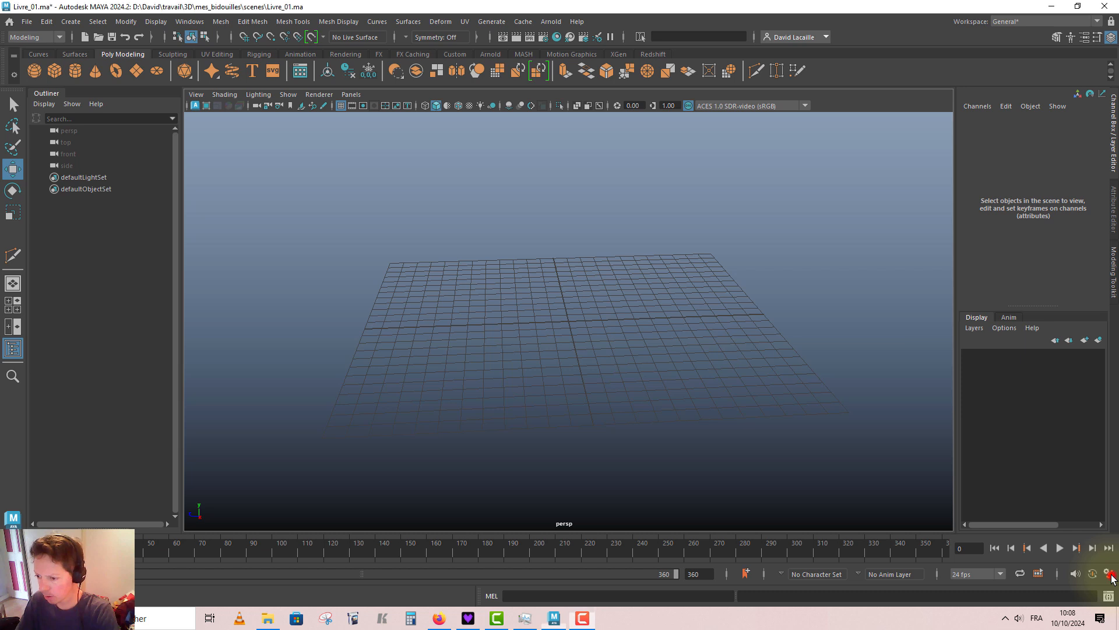
Open the Selection preferences and save them with polygon faces selected by Center.
{"action": "left_click", "coordinate": [1110, 575]}
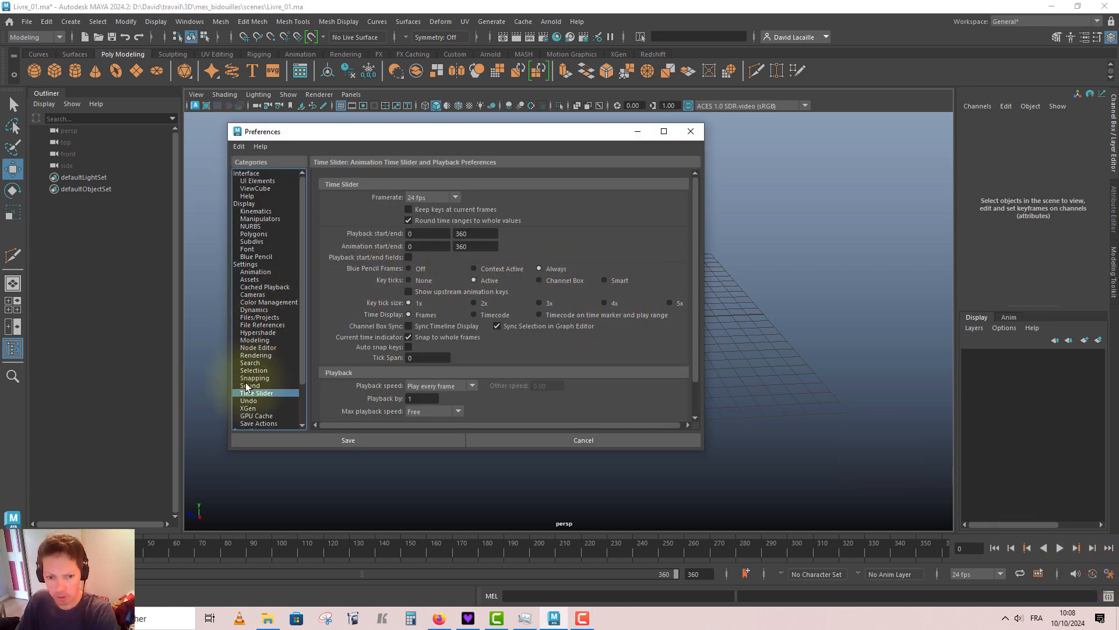
{"action": "left_click", "coordinate": [254, 370]}
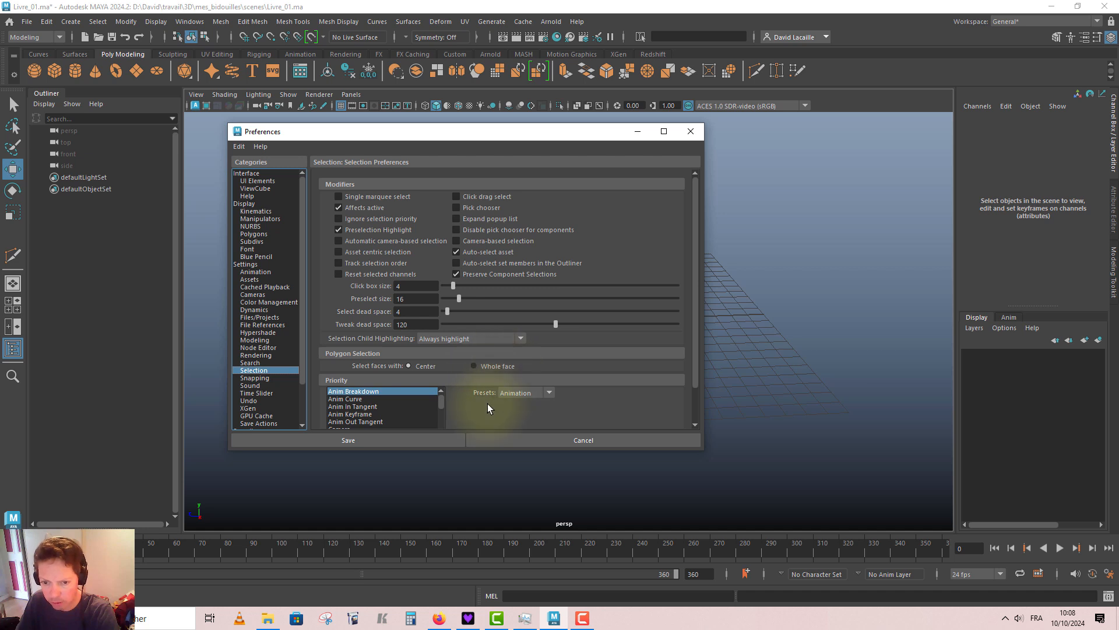
{"action": "left_click", "coordinate": [432, 439]}
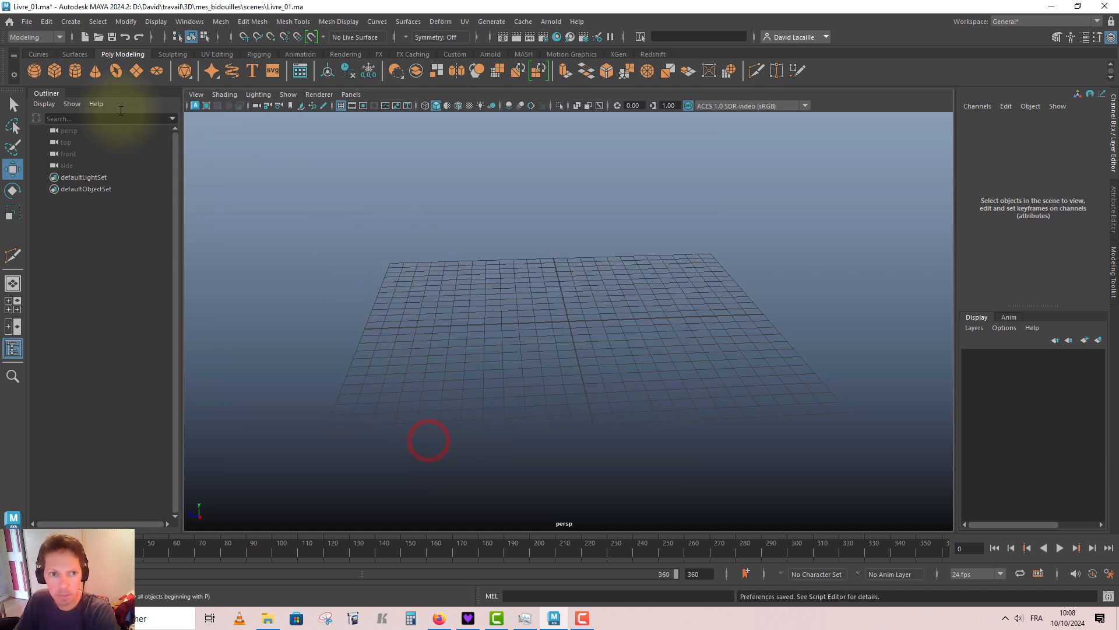
Create a polygon cube, try its face component mode, and return to object mode.
{"action": "left_click", "coordinate": [54, 70]}
{"action": "right_click", "coordinate": [569, 324]}
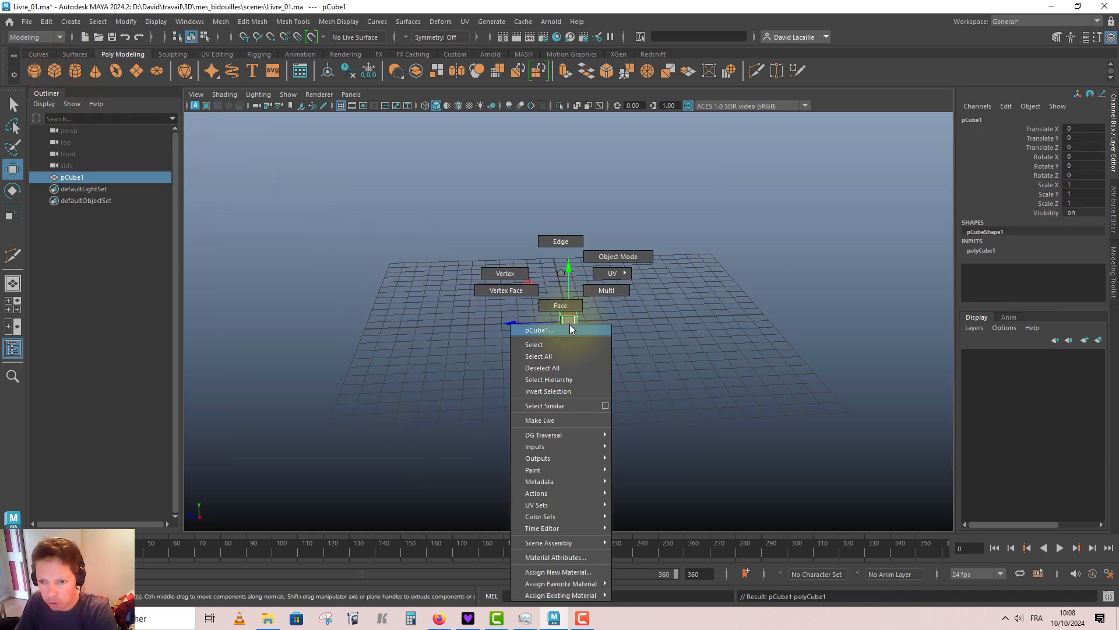
{"action": "right_click_drag", "start_coordinate": [570, 326], "coordinate": [560, 306]}
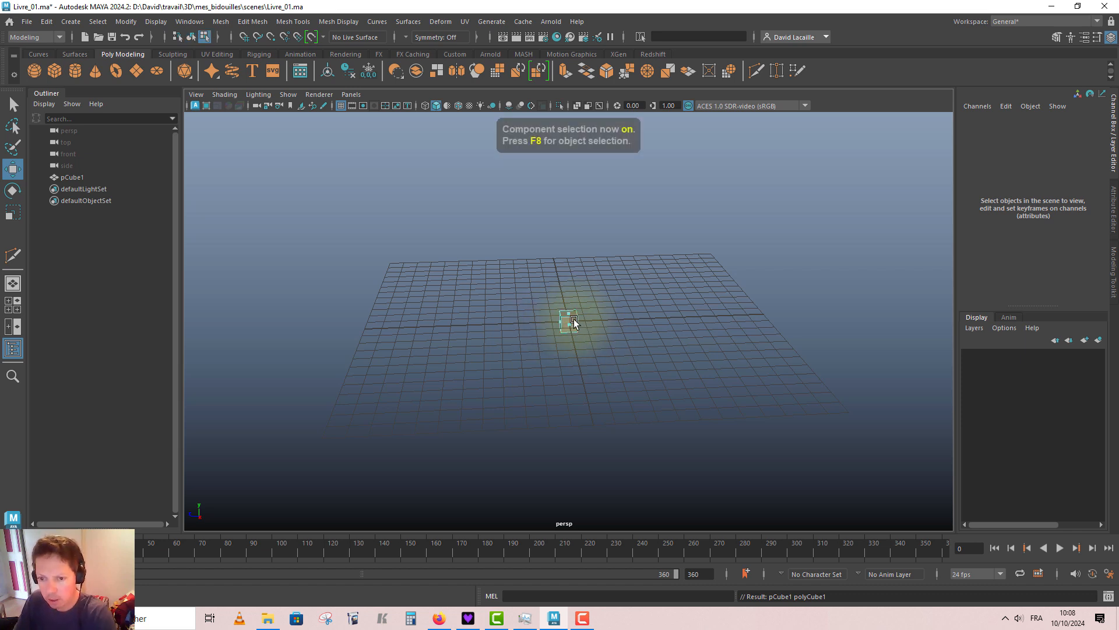
{"action": "right_click_drag", "start_coordinate": [574, 274], "coordinate": [631, 257]}
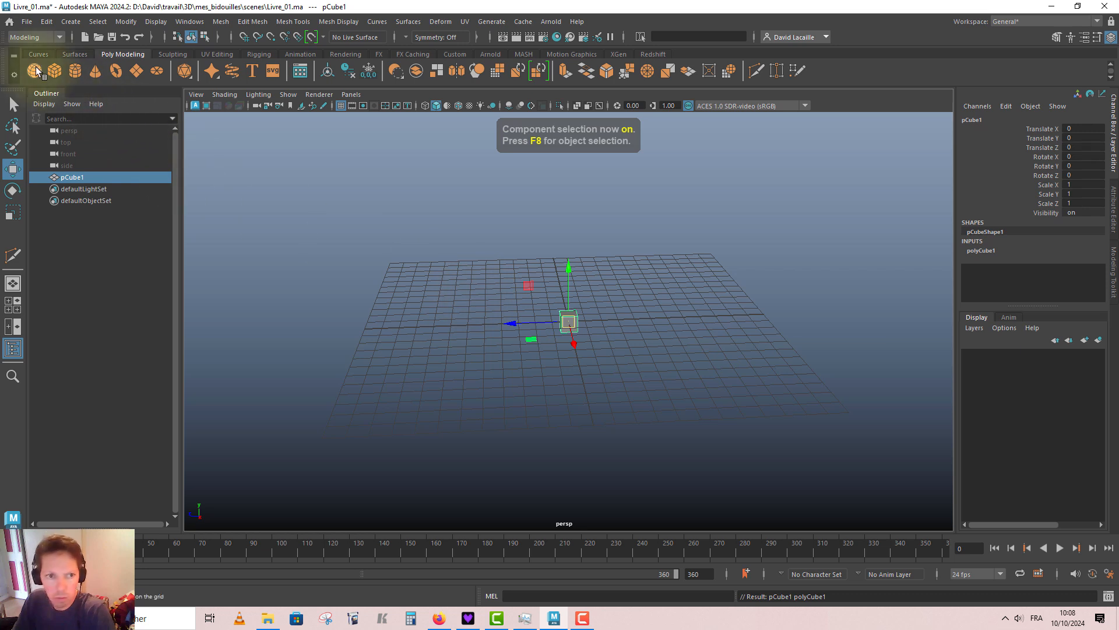
Set the cube's construction width to 17.4 and its depth to 10.4.
{"action": "left_click", "coordinate": [981, 251]}
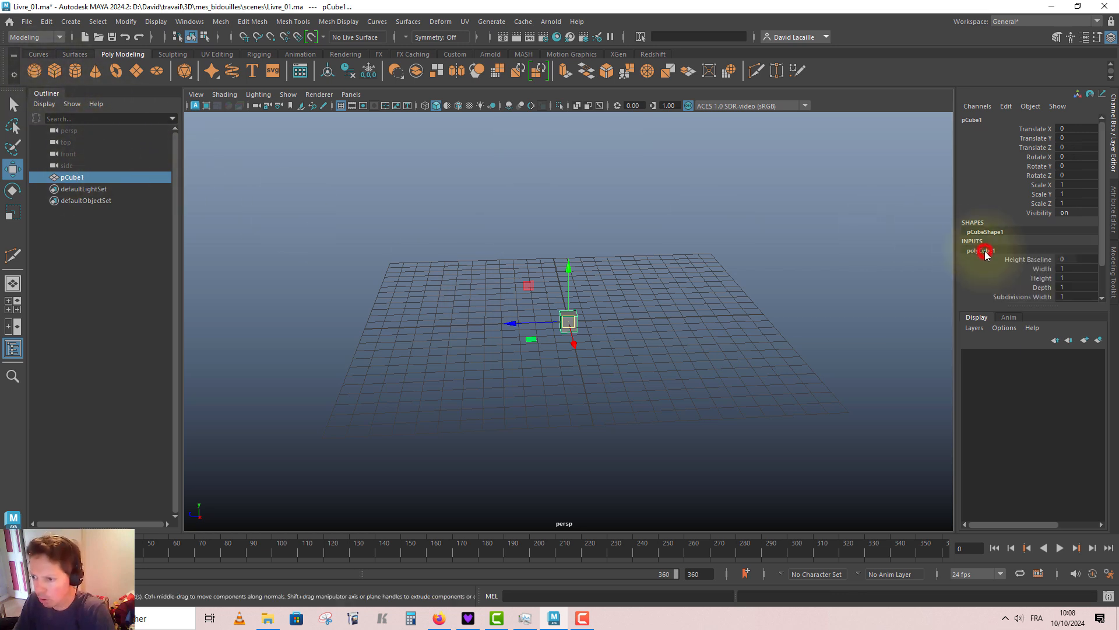
{"action": "left_click", "coordinate": [1043, 269]}
{"action": "middle_click_drag", "start_coordinate": [669, 267], "coordinate": [693, 265]}
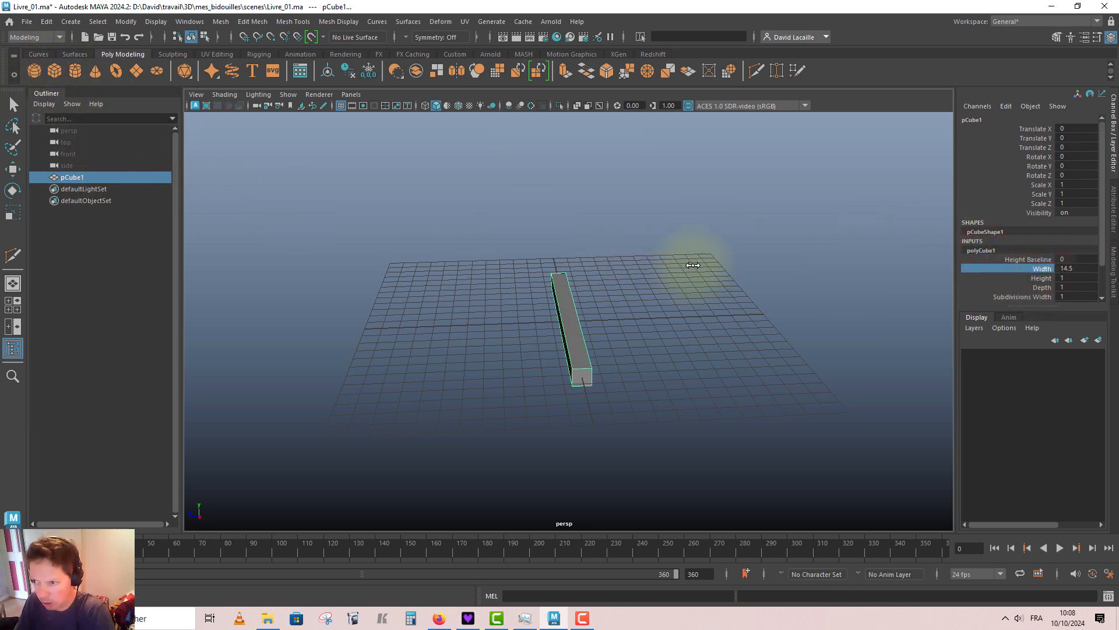
{"action": "left_click_drag", "start_coordinate": [707, 265], "coordinate": [669, 270], "text": "alt"}
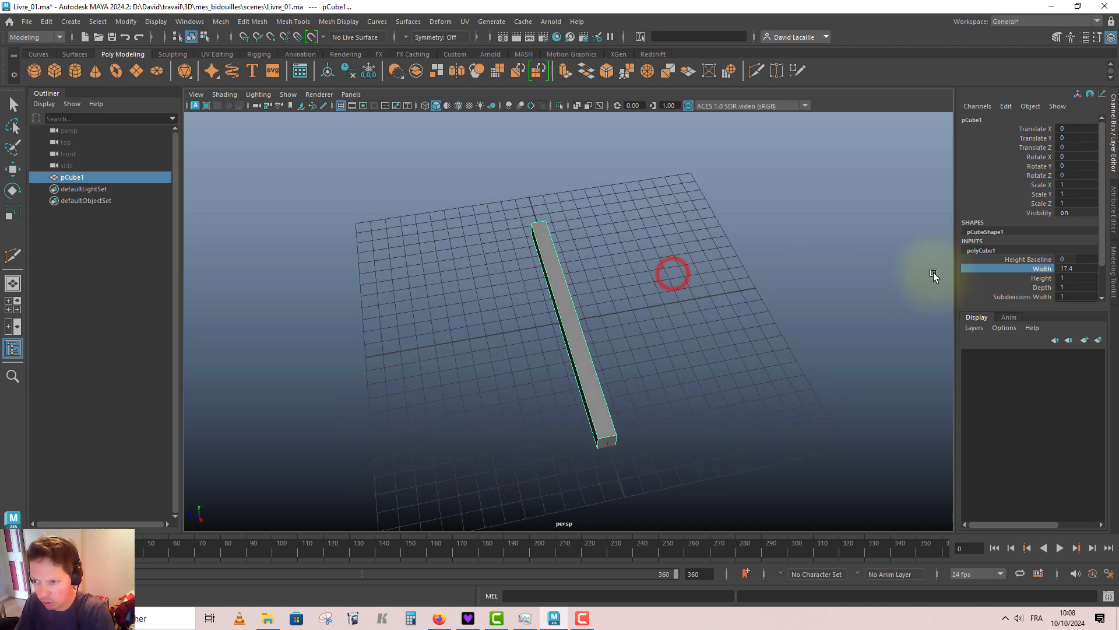
{"action": "left_click", "coordinate": [1040, 286]}
{"action": "middle_click_drag", "start_coordinate": [753, 287], "coordinate": [810, 286]}
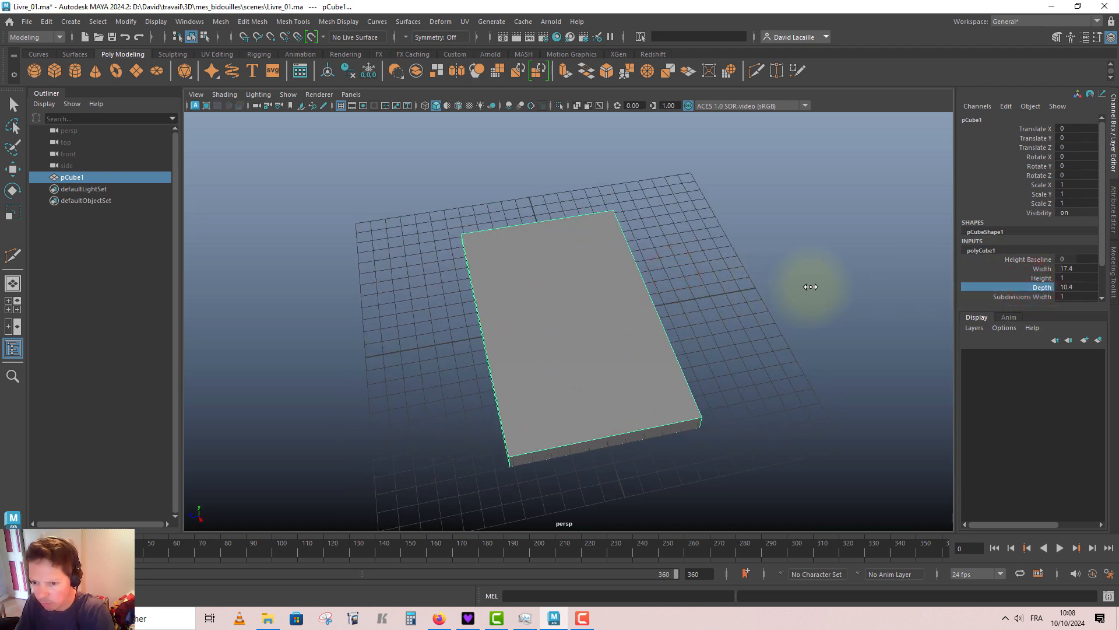
{"action": "left_click_drag", "start_coordinate": [764, 297], "coordinate": [794, 277], "text": "alt"}
Set the box's construction height to 2.
{"action": "left_click", "coordinate": [1041, 278]}
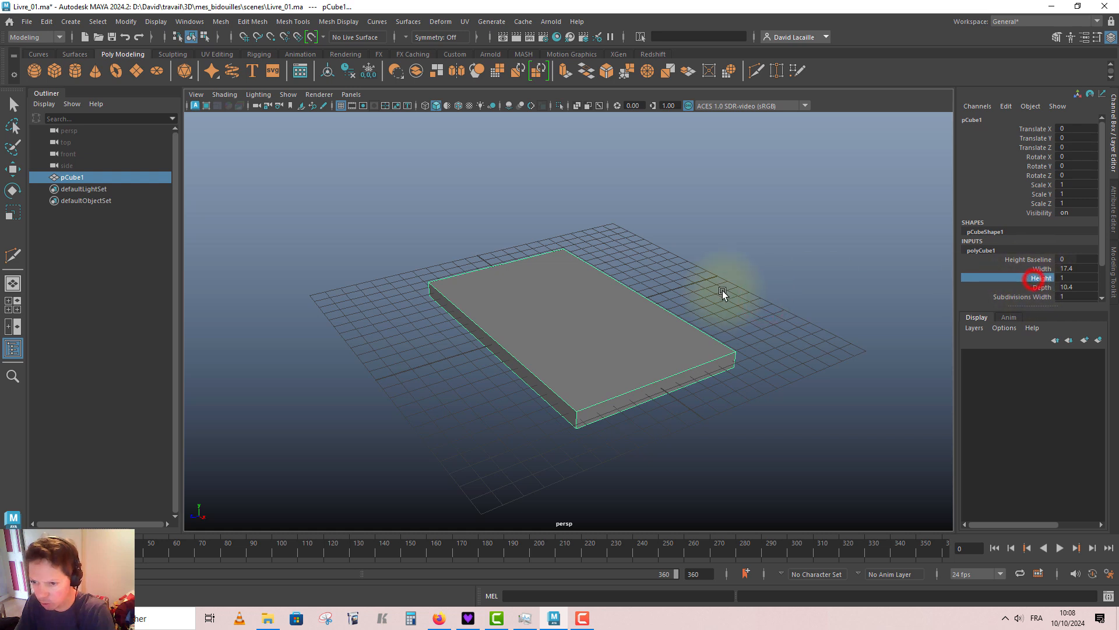
{"action": "middle_click_drag", "start_coordinate": [722, 292], "coordinate": [767, 282]}
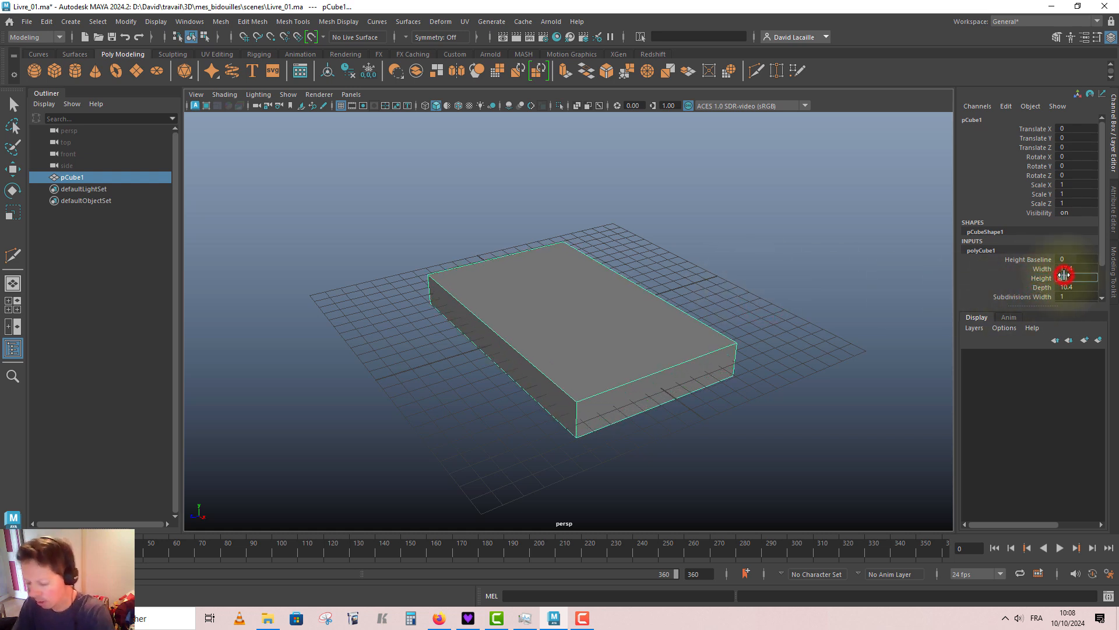
{"action": "left_click_drag", "start_coordinate": [796, 340], "coordinate": [740, 352], "text": "alt"}
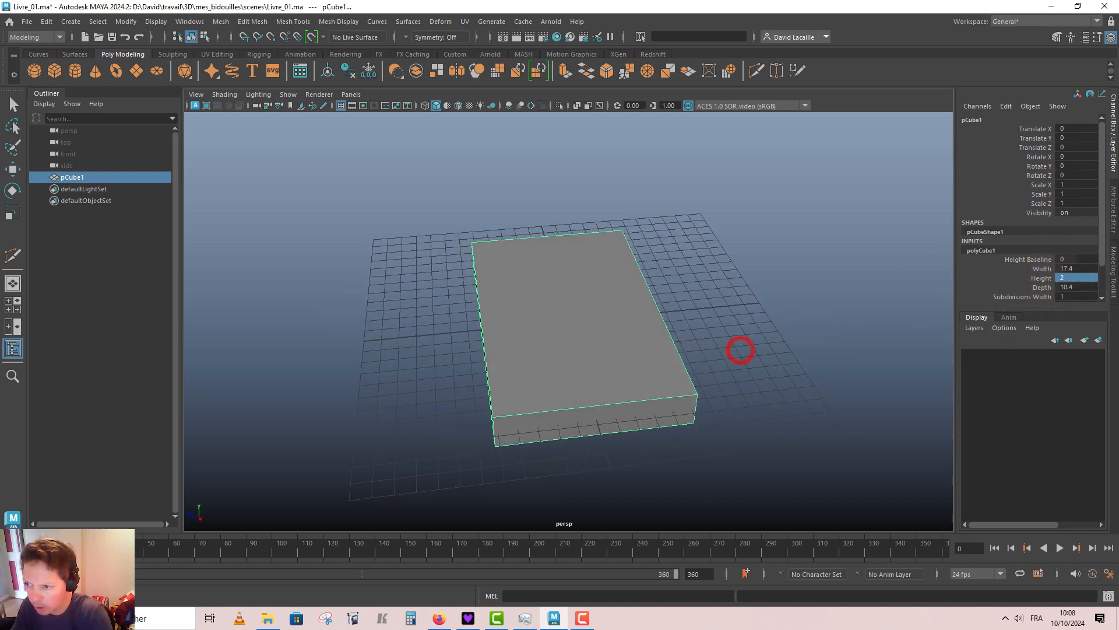
{"action": "mouse_move", "coordinate": [713, 287]}
{"action": "left_mouse_down", "text": "alt"}
{"action": "mouse_move", "coordinate": [841, 275]}
{"action": "mouse_move", "coordinate": [733, 289]}
{"action": "mouse_move", "coordinate": [721, 278]}
{"action": "mouse_move", "coordinate": [722, 295]}
{"action": "left_mouse_up", "text": "alt"}
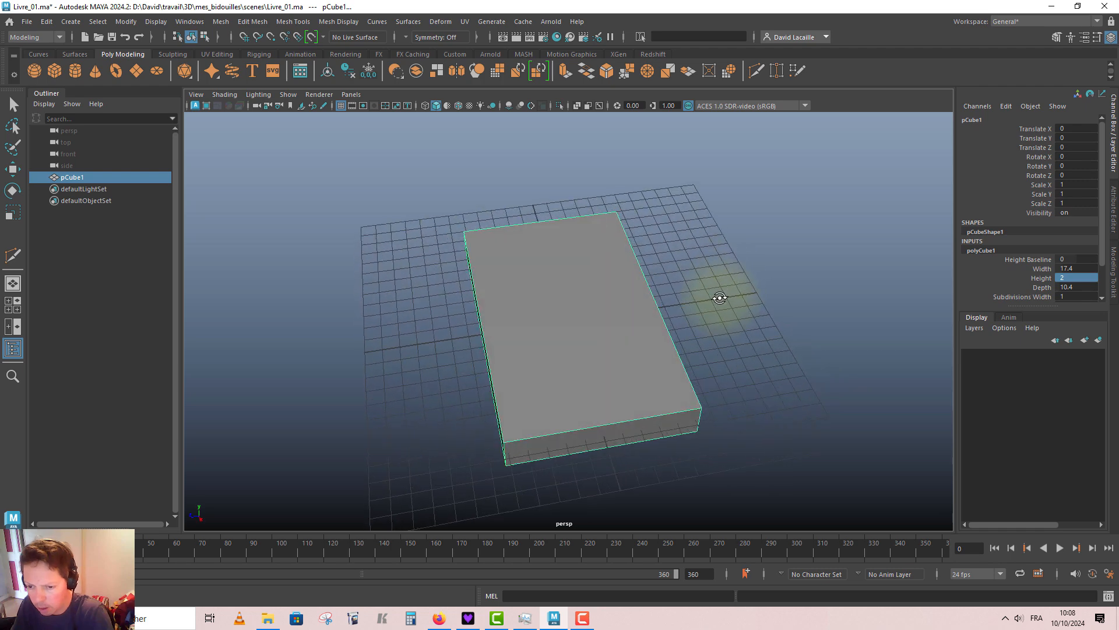
Extrude the box's top, bottom and spine-side faces together with a thickness of 0.41 to form the book cover.
{"action": "right_click_drag", "start_coordinate": [626, 389], "coordinate": [615, 303]}
{"action": "key", "text": "w"}
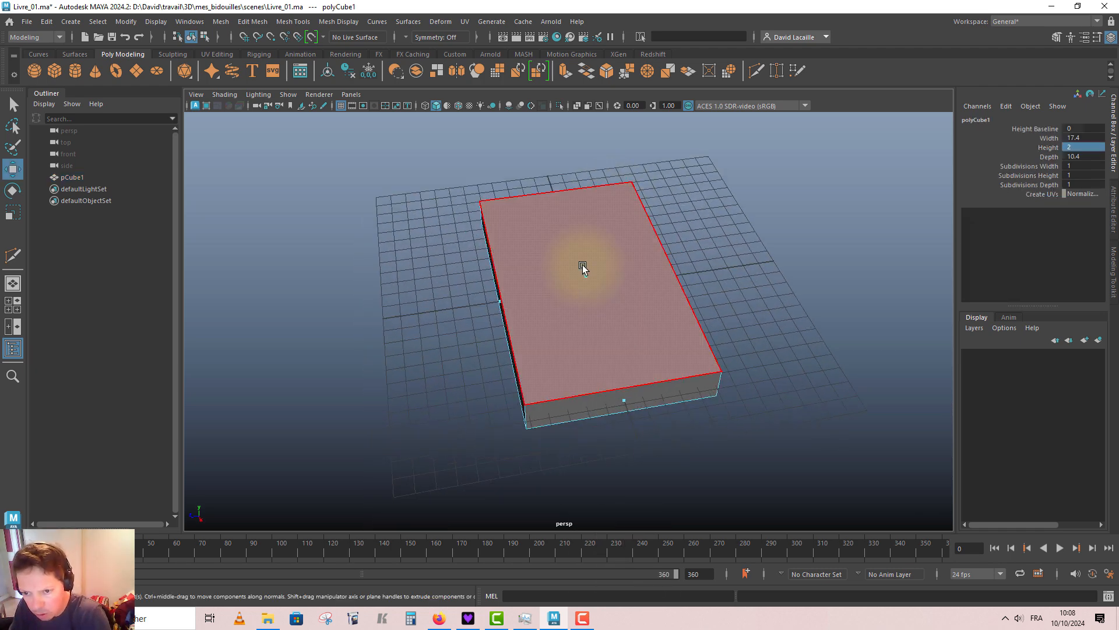
{"action": "left_click_drag", "start_coordinate": [581, 283], "coordinate": [562, 309], "text": "alt"}
{"action": "left_click_drag", "start_coordinate": [469, 256], "coordinate": [597, 365]}
{"action": "left_click_drag", "start_coordinate": [432, 324], "coordinate": [635, 330], "text": "alt"}
{"action": "left_click_drag", "start_coordinate": [548, 359], "coordinate": [717, 247], "text": "alt"}
{"action": "key", "text": "ctrl+e"}
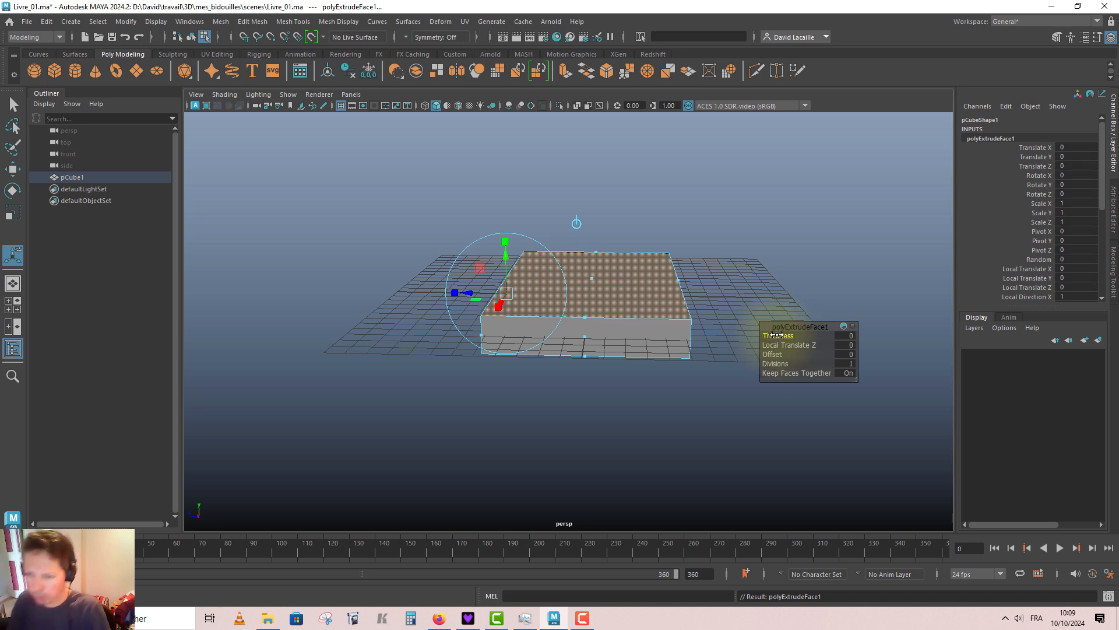
{"action": "left_click_drag", "start_coordinate": [777, 336], "coordinate": [791, 337]}
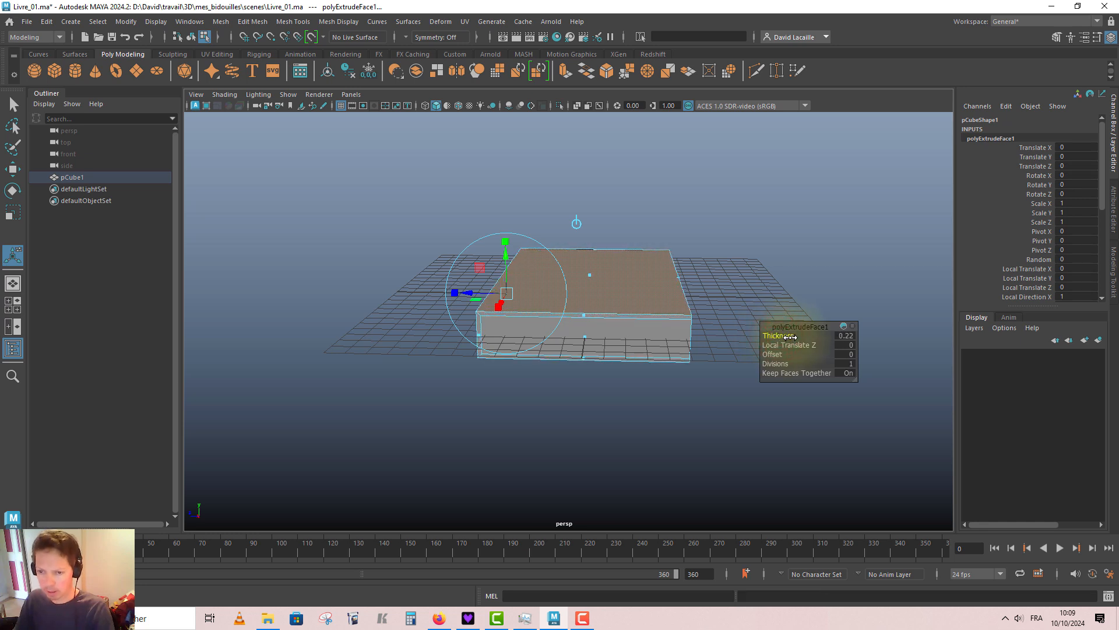
{"action": "left_click_drag", "start_coordinate": [607, 320], "coordinate": [585, 304], "text": "alt"}
{"action": "right_click_drag", "start_coordinate": [636, 304], "coordinate": [678, 375], "text": "alt"}
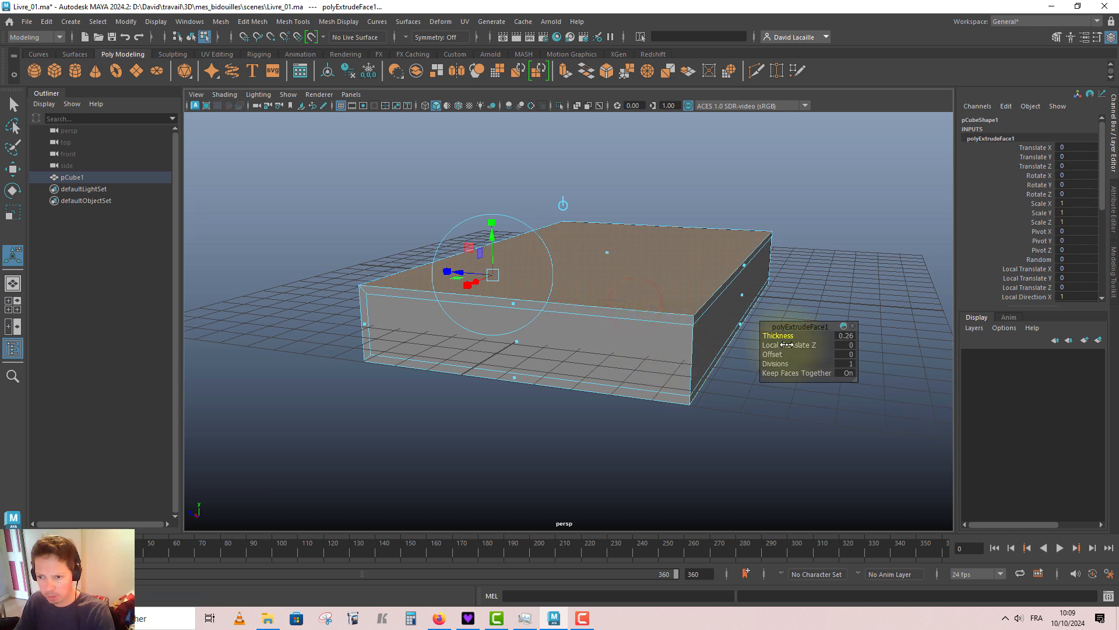
{"action": "left_click_drag", "start_coordinate": [784, 336], "coordinate": [798, 336]}
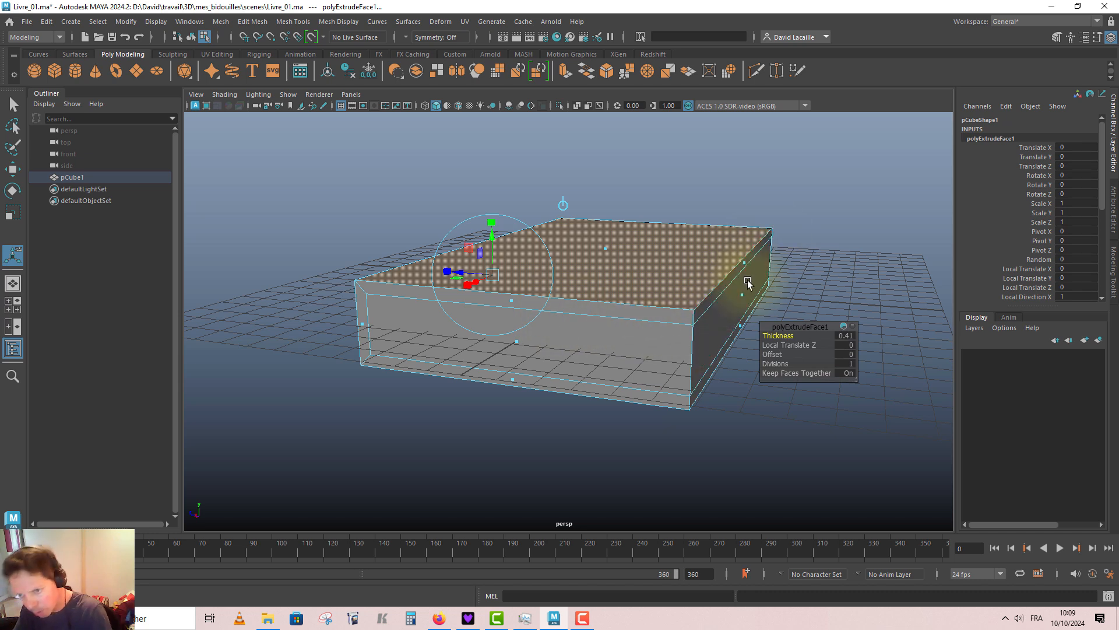
Select the loop of narrow faces around the cover's rim and extrude it outward with a thickness of 0.5.
{"action": "left_click_drag", "start_coordinate": [505, 332], "coordinate": [569, 382], "text": "alt"}
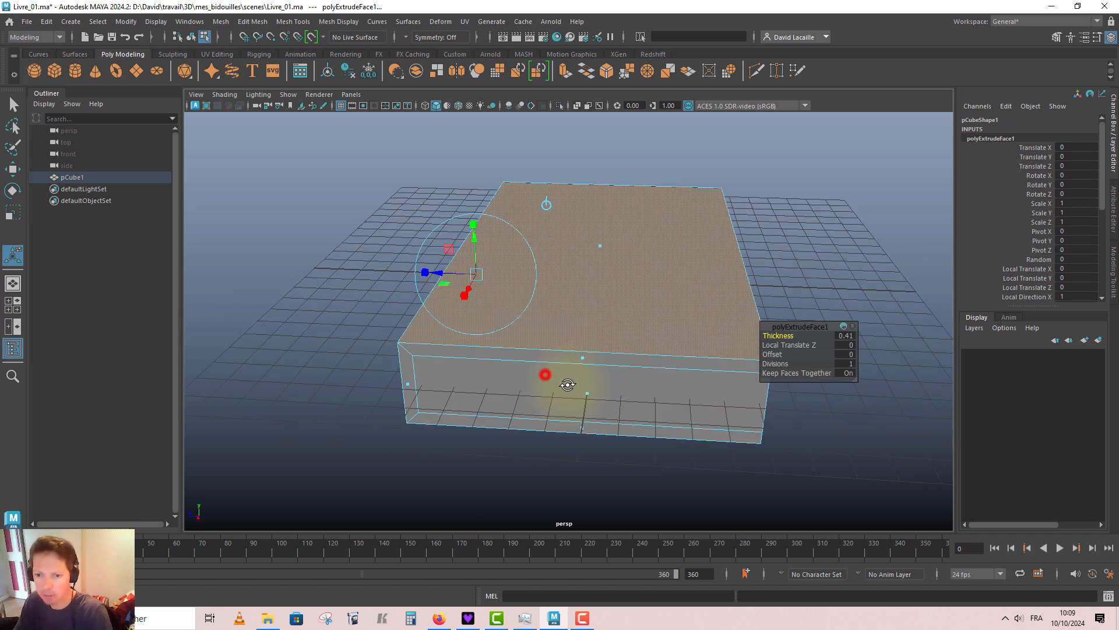
{"action": "left_click", "coordinate": [585, 358]}
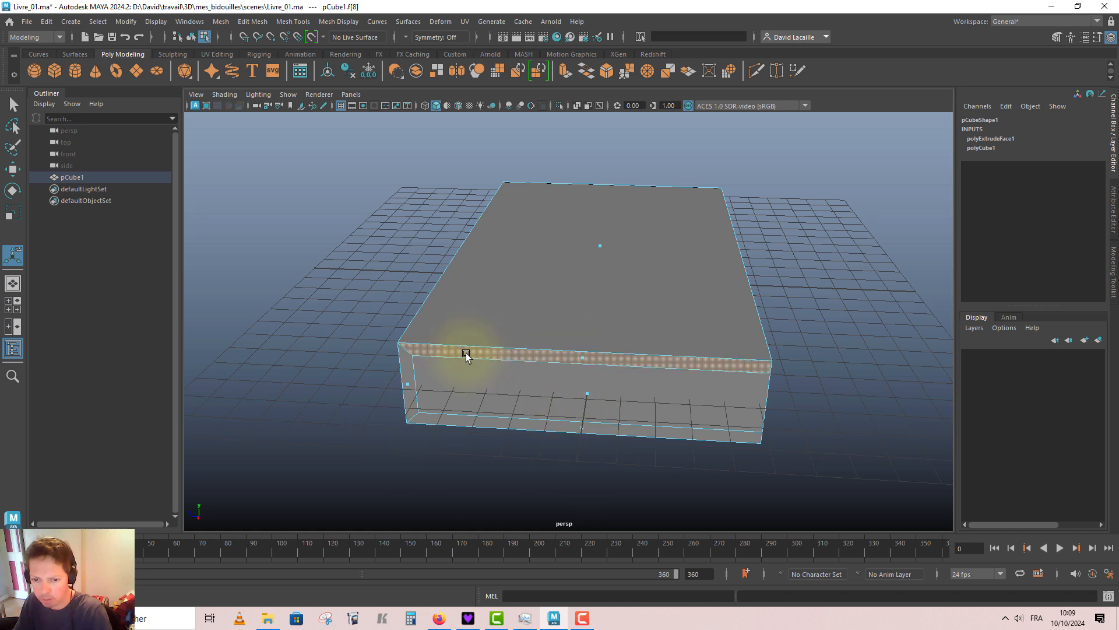
{"action": "double_click", "coordinate": [408, 385], "text": "shift"}
{"action": "left_click_drag", "start_coordinate": [484, 376], "coordinate": [360, 277], "text": "alt"}
{"action": "left_click_drag", "start_coordinate": [620, 294], "coordinate": [647, 305], "text": "alt"}
{"action": "key", "text": "ctrl+e"}
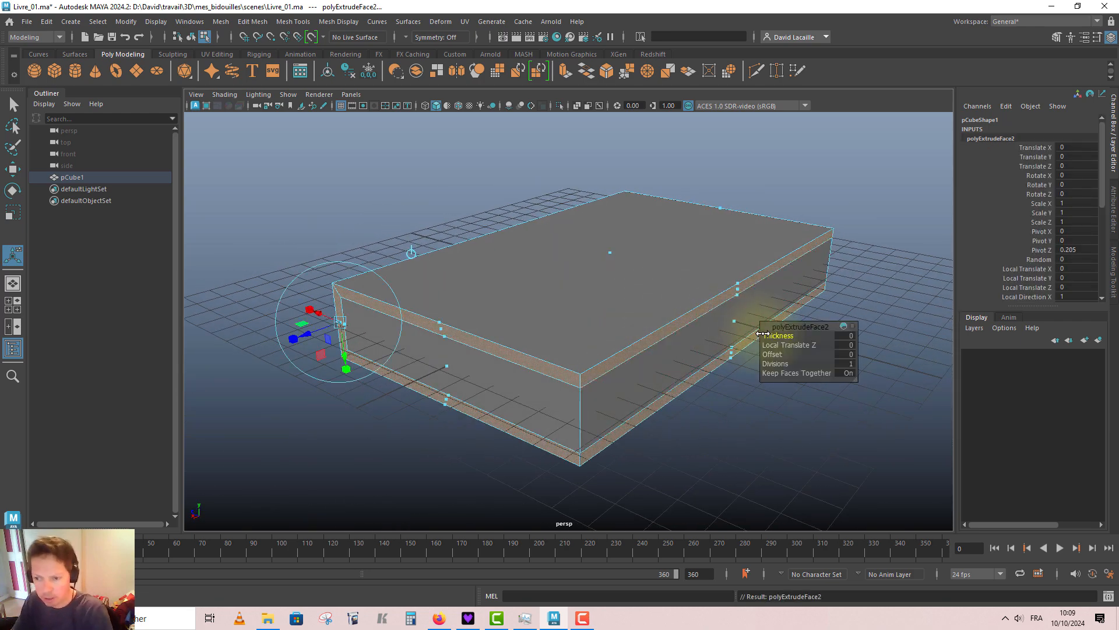
{"action": "left_click_drag", "start_coordinate": [775, 334], "coordinate": [806, 335]}
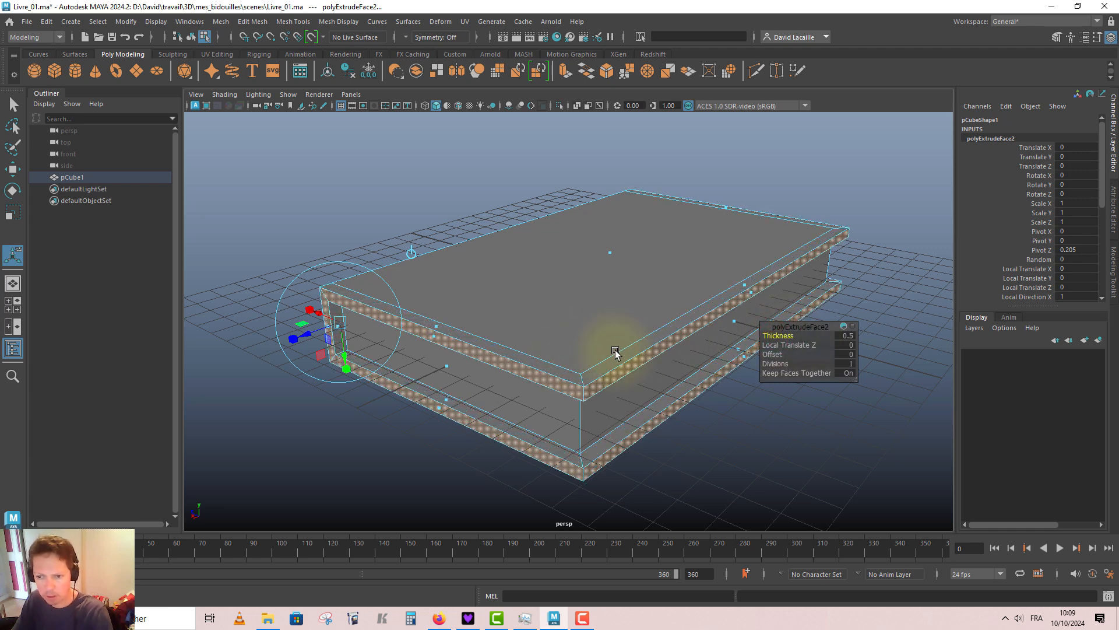
Return the book to object mode, preview it smoothed, and restore the unsmoothed display.
{"action": "left_click_drag", "start_coordinate": [622, 350], "coordinate": [535, 298], "text": "alt"}
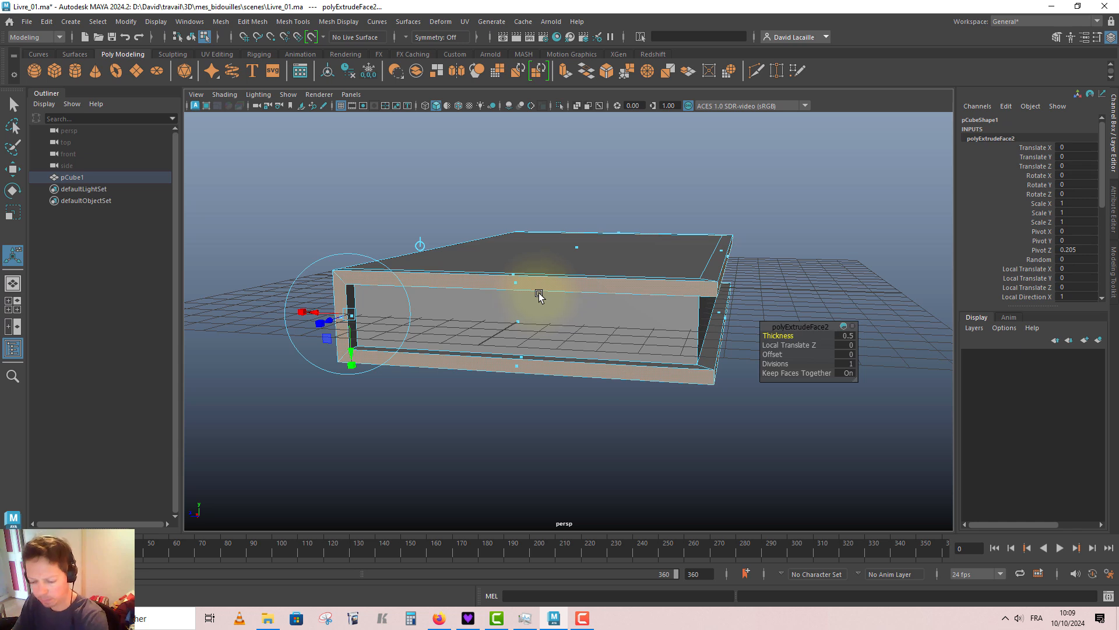
{"action": "right_click_drag", "start_coordinate": [542, 282], "coordinate": [574, 260]}
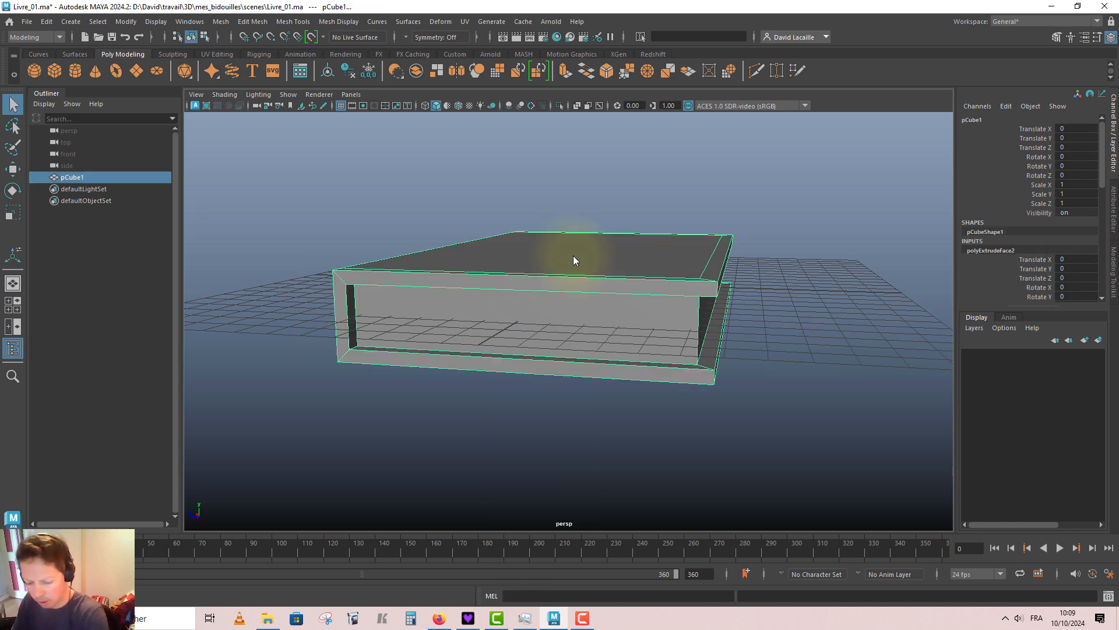
{"action": "left_click_drag", "start_coordinate": [513, 302], "coordinate": [512, 297], "text": "alt"}
{"action": "key", "text": "3"}
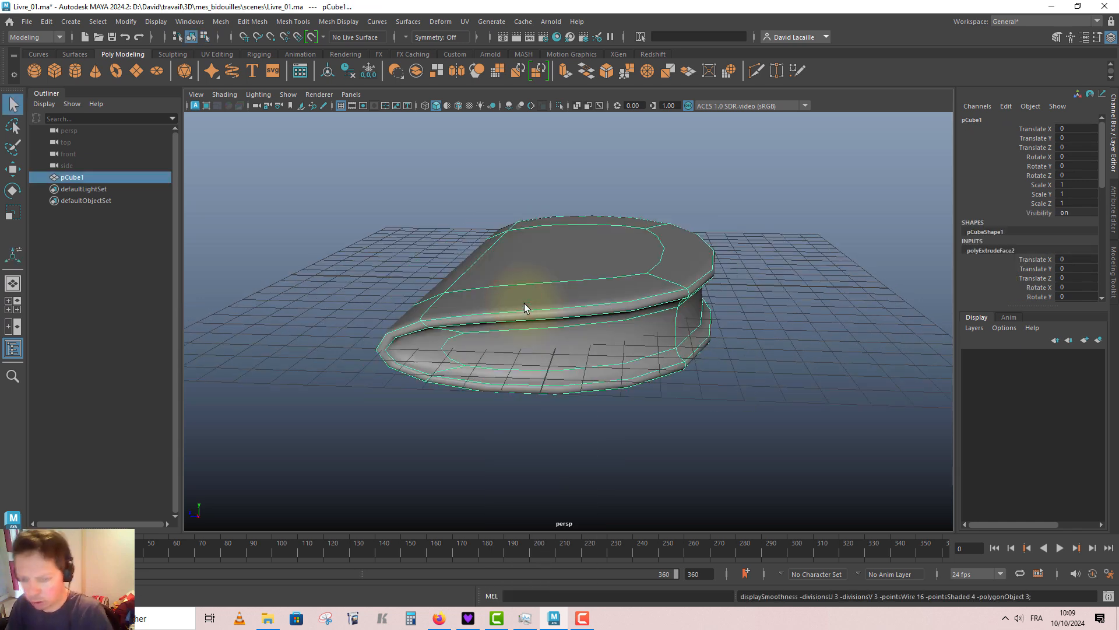
{"action": "key", "text": "1"}
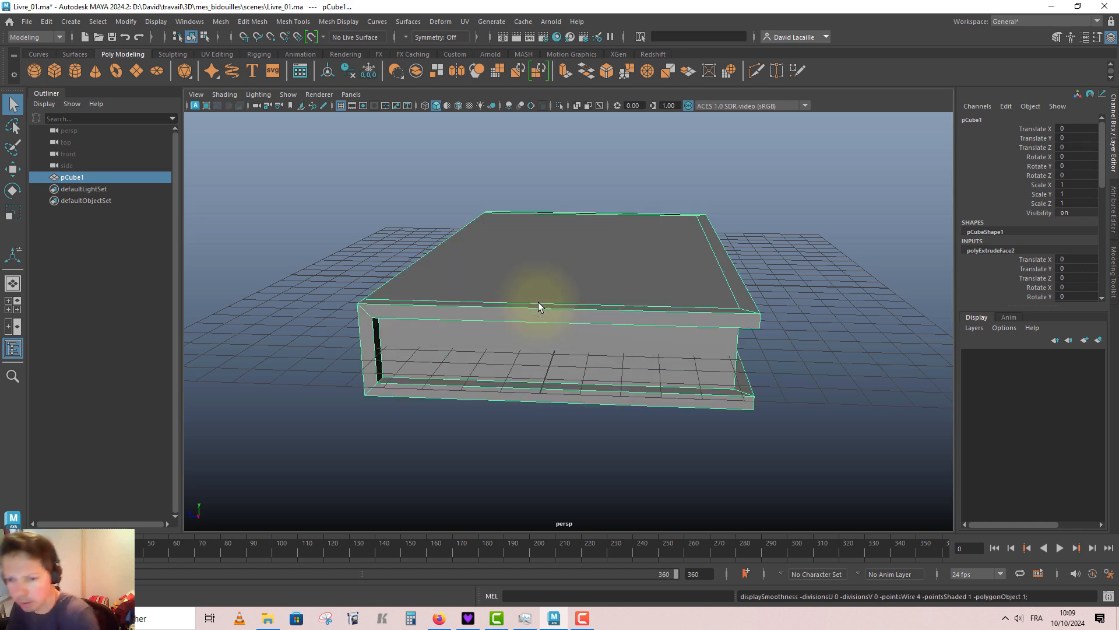
Activate the Multi-Cut tool and set its snap step to 5%.
{"action": "double_click", "coordinate": [756, 71]}
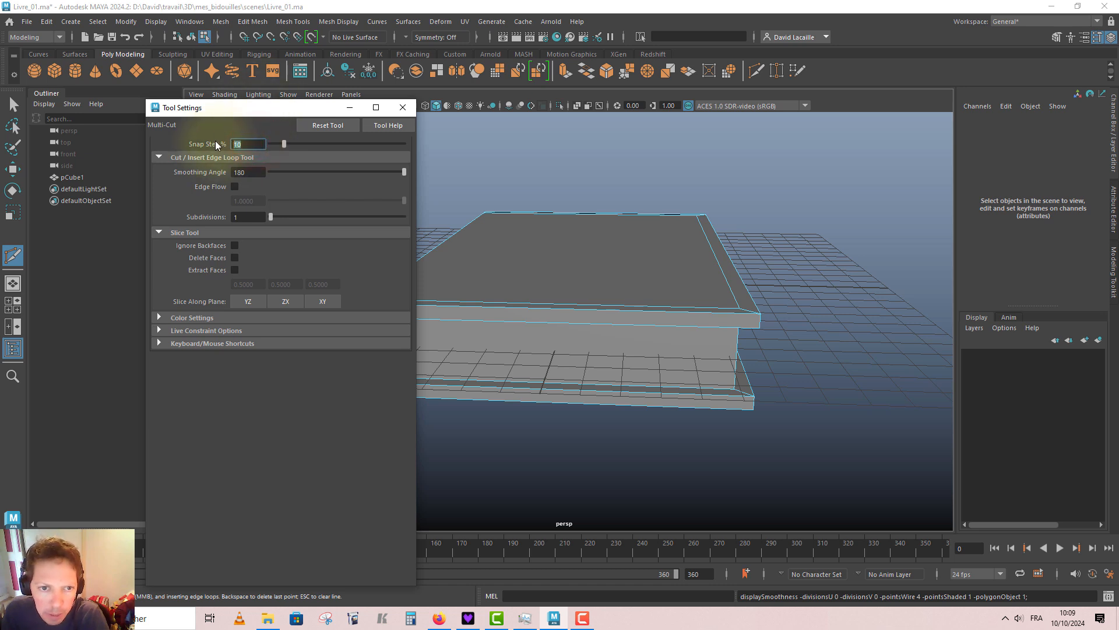
{"action": "double_click", "coordinate": [252, 145]}
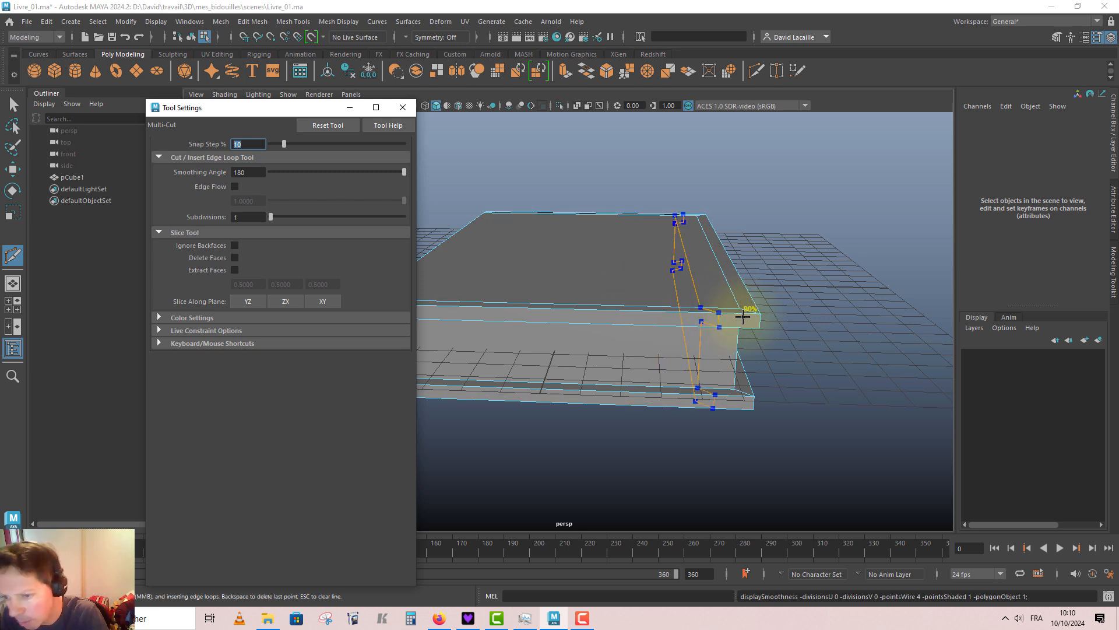
{"action": "left_click", "coordinate": [759, 328]}
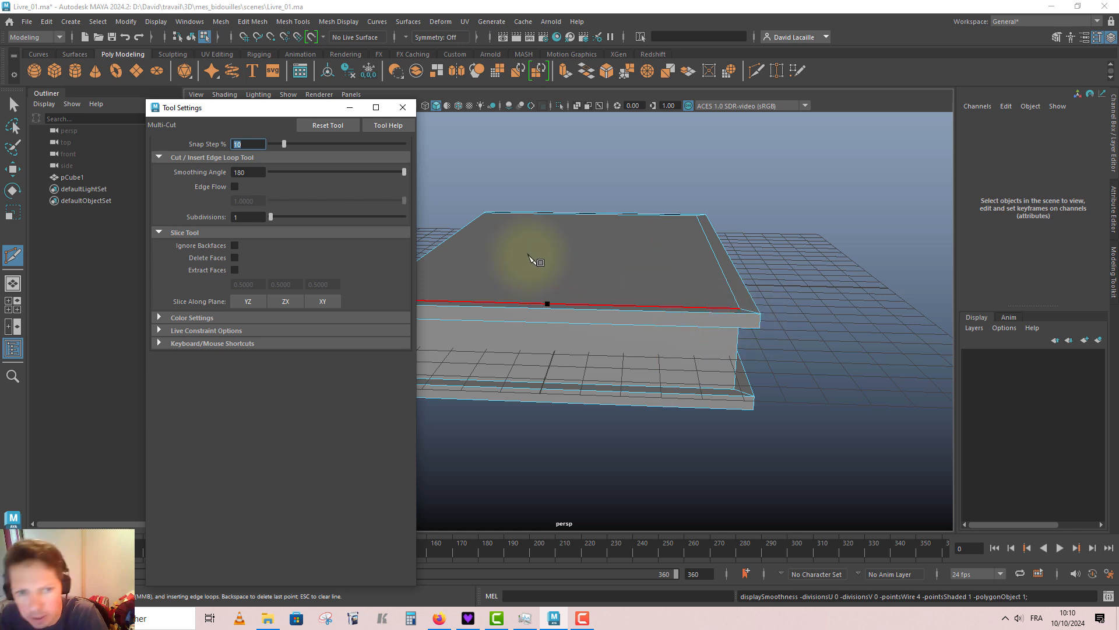
{"action": "left_click_drag", "start_coordinate": [244, 143], "coordinate": [207, 143]}
{"action": "type", "text": "5"}
{"action": "key", "text": "Return"}
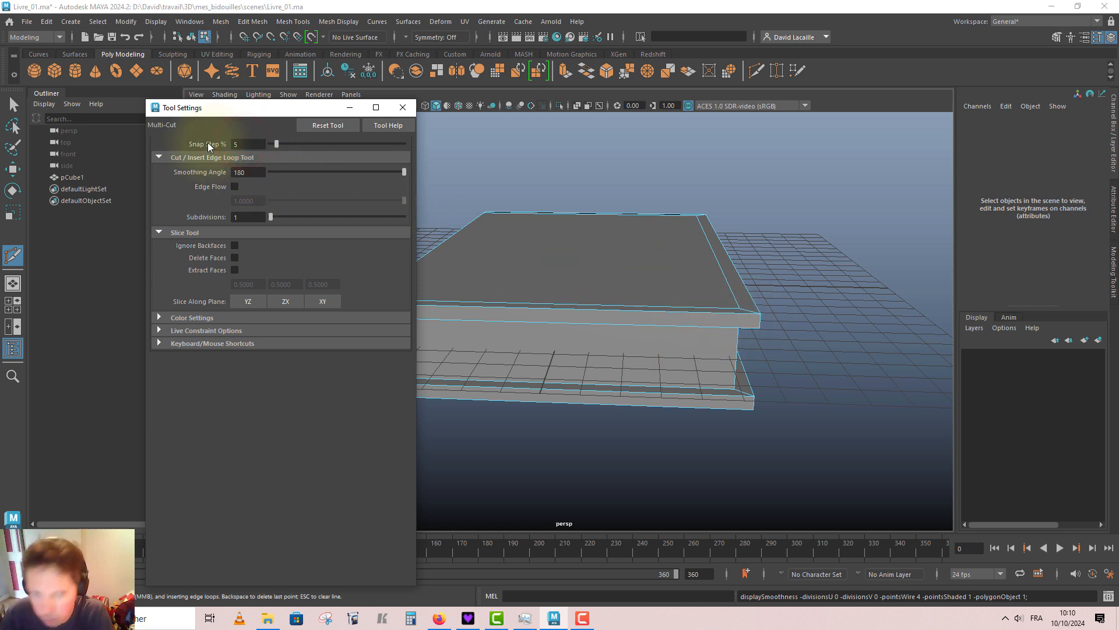
Insert supporting edge loops close to the cover's outer edges with Multi-Cut, and leave the tool.
{"action": "left_click", "coordinate": [742, 320], "text": "ctrl"}
{"action": "left_click_drag", "start_coordinate": [738, 297], "coordinate": [578, 297], "text": "alt"}
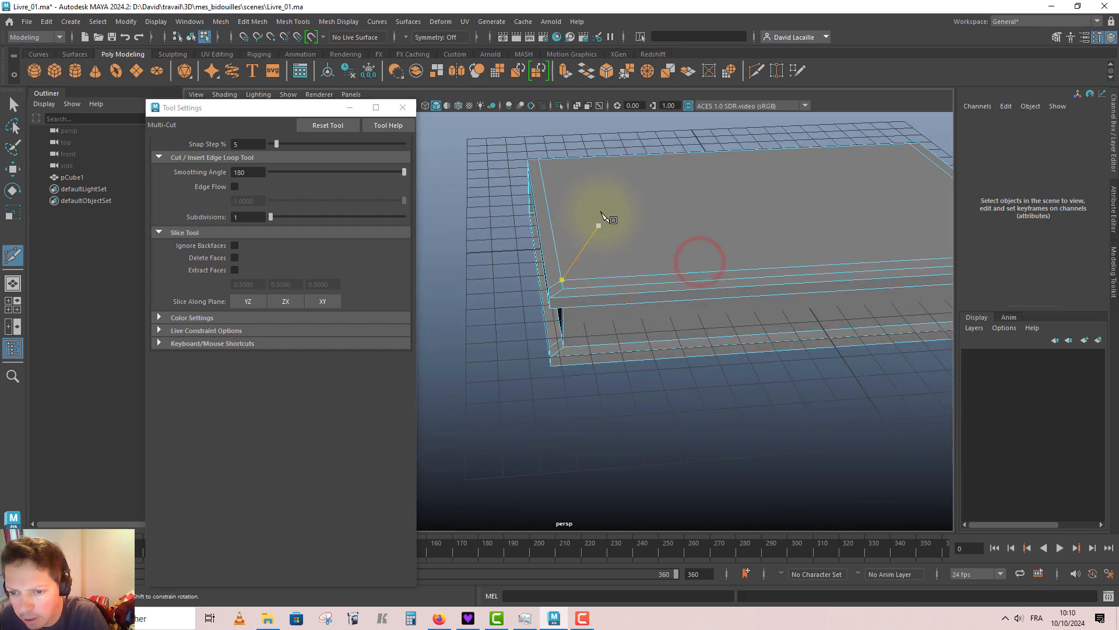
{"action": "left_click", "coordinate": [561, 279]}
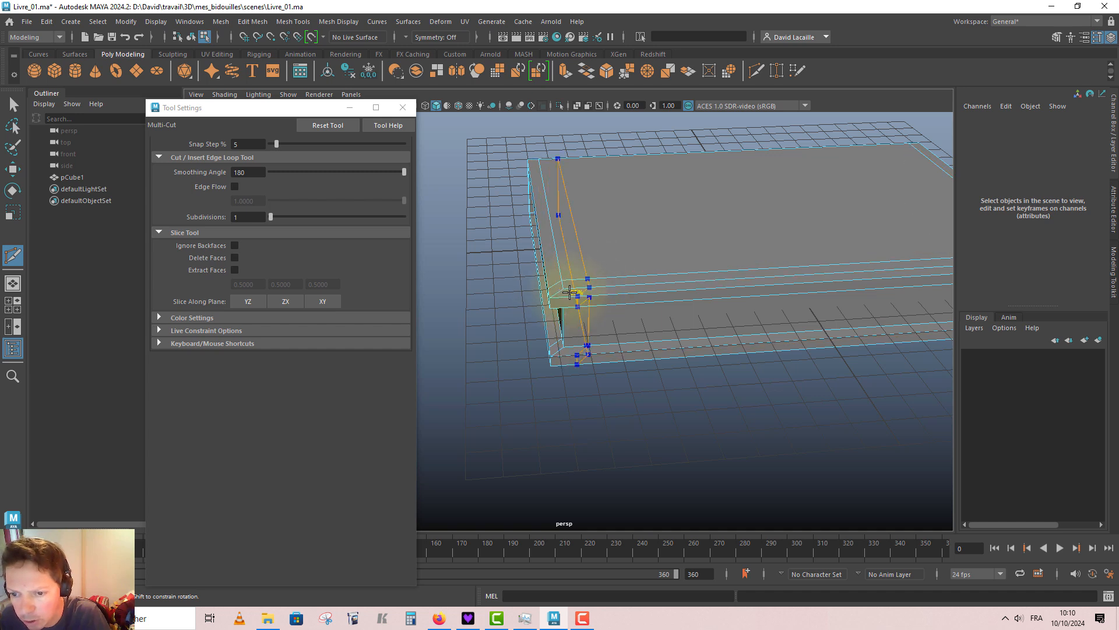
{"action": "left_click_drag", "start_coordinate": [729, 277], "coordinate": [633, 287], "text": "alt"}
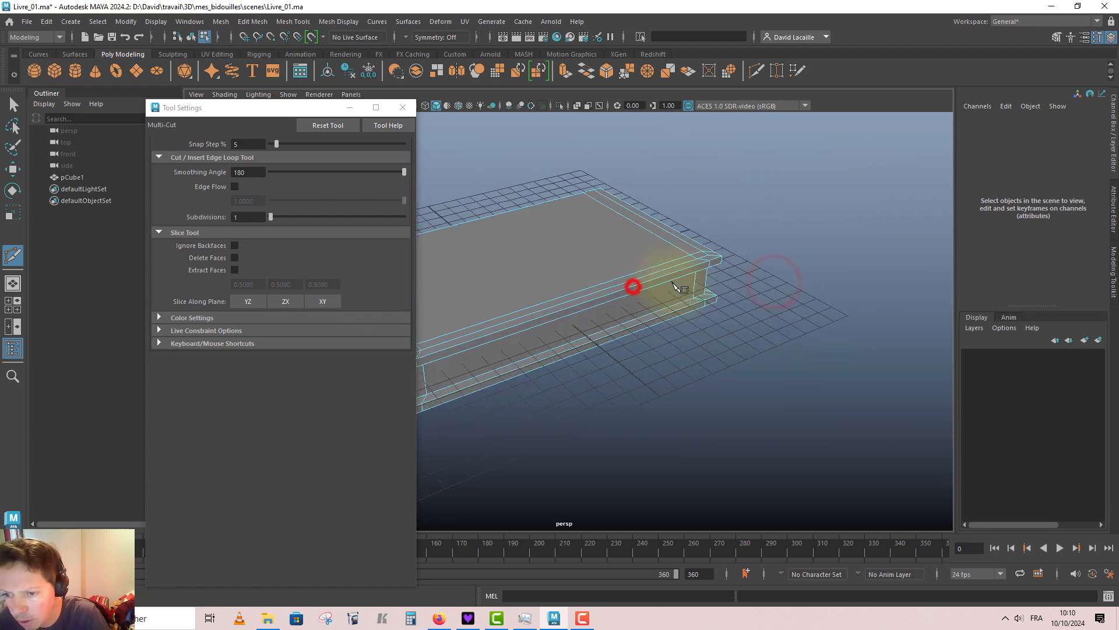
{"action": "middle_click_drag", "start_coordinate": [717, 278], "coordinate": [876, 270], "text": "alt"}
{"action": "key", "text": "w"}
Check the added edge loops in the smoothed preview and switch back to the unsmoothed mesh.
{"action": "left_click_drag", "start_coordinate": [585, 332], "coordinate": [647, 269], "text": "alt"}
{"action": "key", "text": "3"}
{"action": "key", "text": "1"}
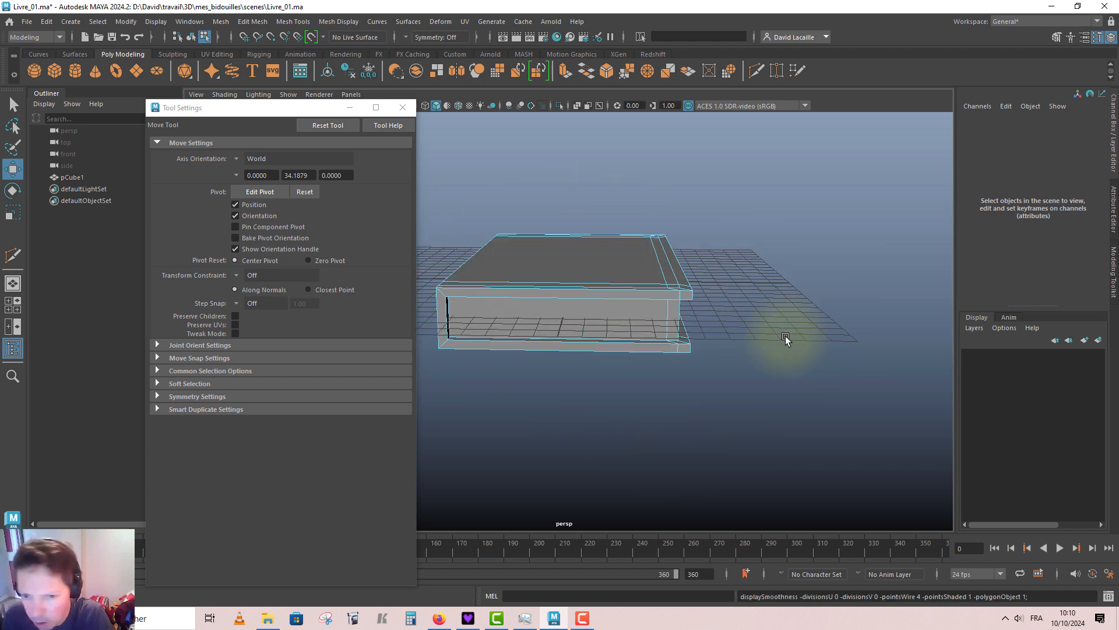
Insert supporting edge loops close to the book's spine edges with Multi-Cut and check them in the smoothed preview.
{"action": "left_click_drag", "start_coordinate": [550, 320], "coordinate": [684, 350], "text": "alt"}
{"action": "right_click_drag", "start_coordinate": [683, 350], "coordinate": [729, 366], "text": "alt"}
{"action": "middle_click_drag", "start_coordinate": [729, 366], "coordinate": [702, 315], "text": "alt"}
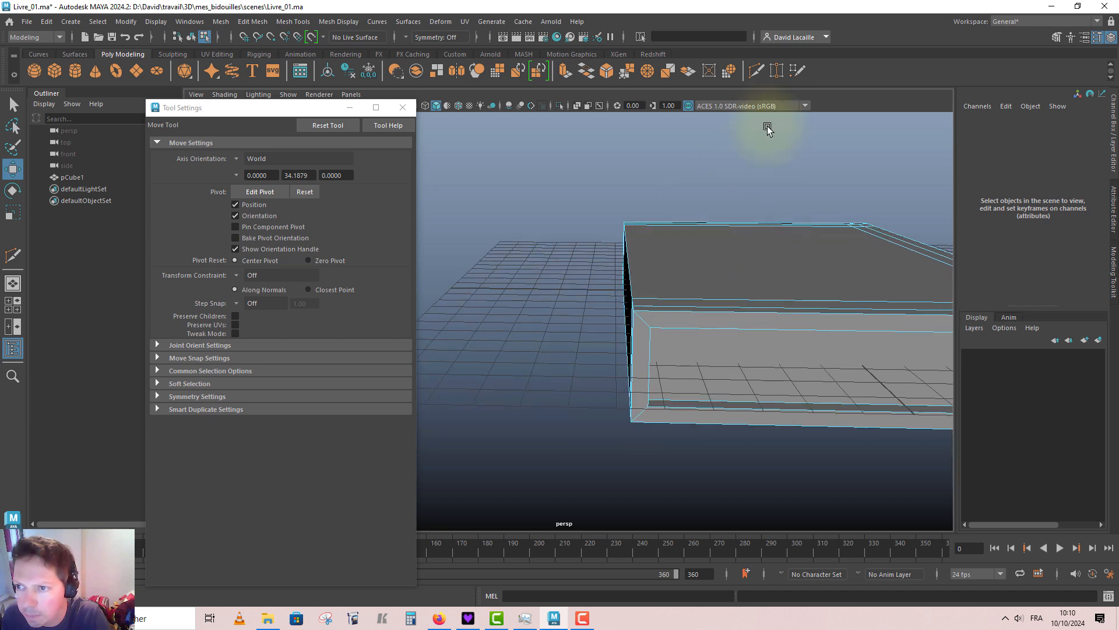
{"action": "left_click", "coordinate": [756, 70]}
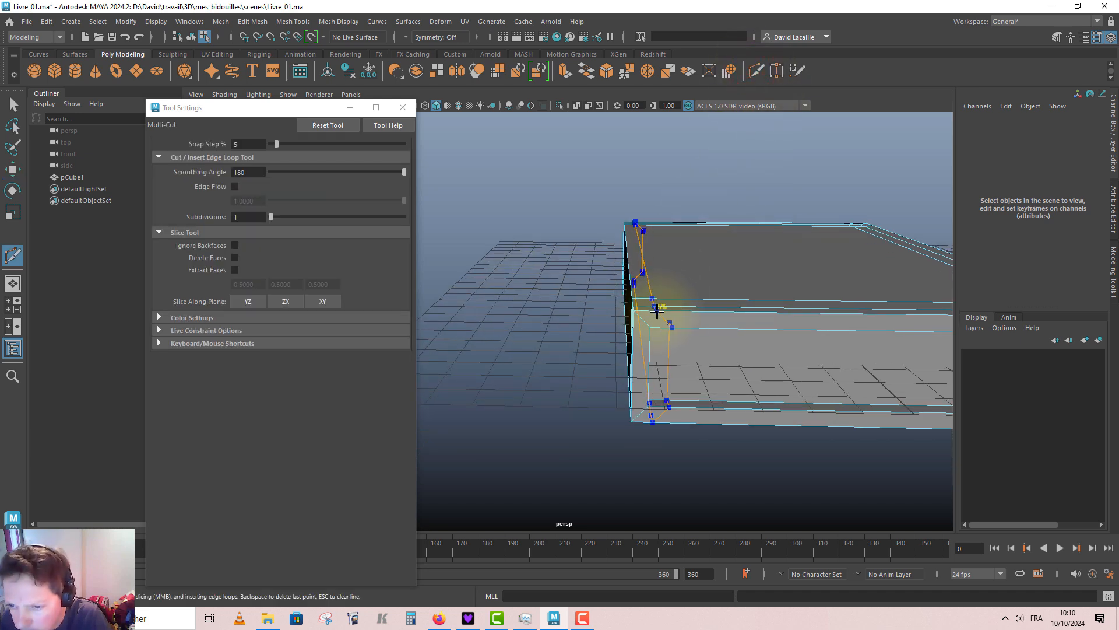
{"action": "left_click", "coordinate": [657, 312], "text": "ctrl+shift"}
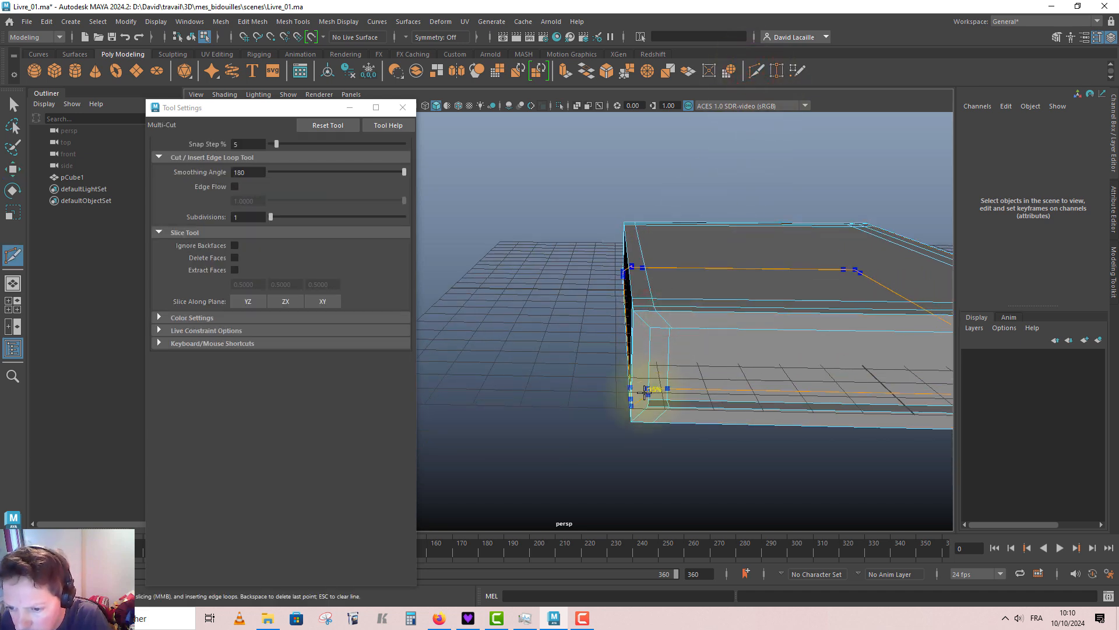
{"action": "left_click", "coordinate": [645, 389], "text": "ctrl+shift"}
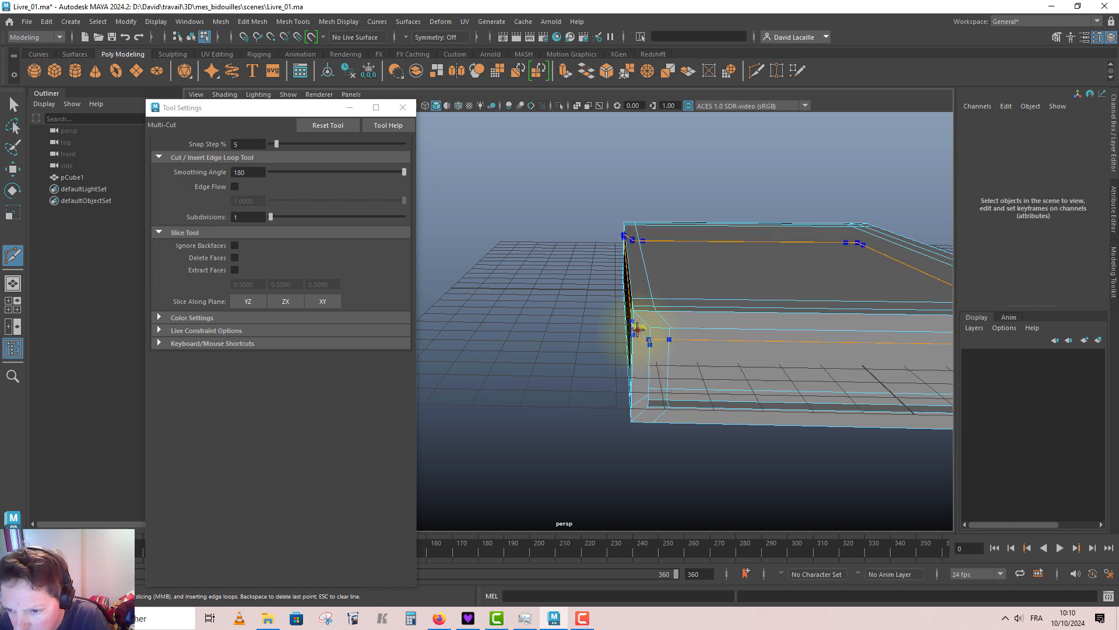
{"action": "left_click_drag", "start_coordinate": [637, 329], "coordinate": [691, 350], "text": "alt"}
{"action": "key", "text": "3"}
{"action": "key", "text": "1"}
Insert an edge loop around the whole book at the middle of its thickness with Multi-Cut.
{"action": "left_click", "coordinate": [695, 316], "text": "ctrl"}
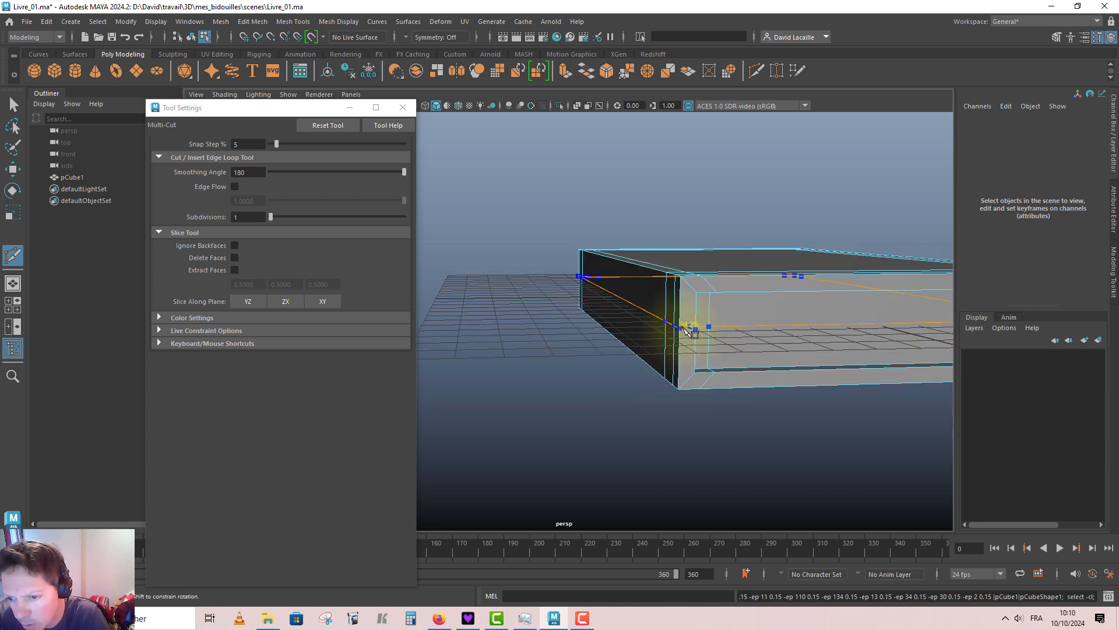
{"action": "left_click", "coordinate": [680, 328], "text": "ctrl+shift"}
{"action": "left_click_drag", "start_coordinate": [704, 382], "coordinate": [615, 315], "text": "alt"}
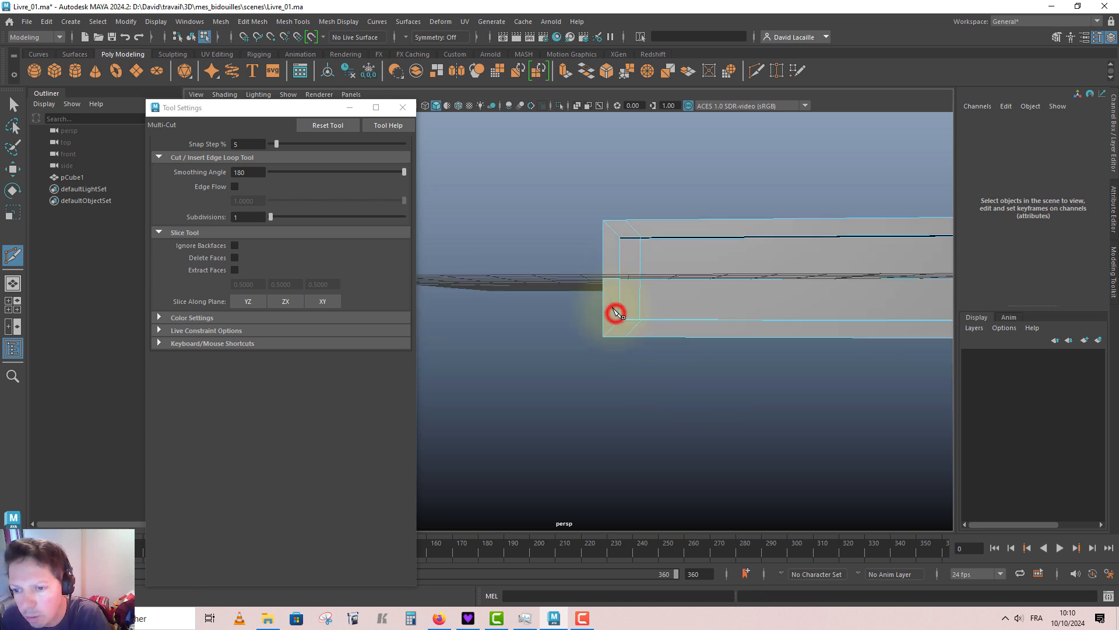
In the side view, move the spine's mid-height vertices outward by about 5.7 units and preview the rounded spine smoothed.
{"action": "key", "text": "space"}
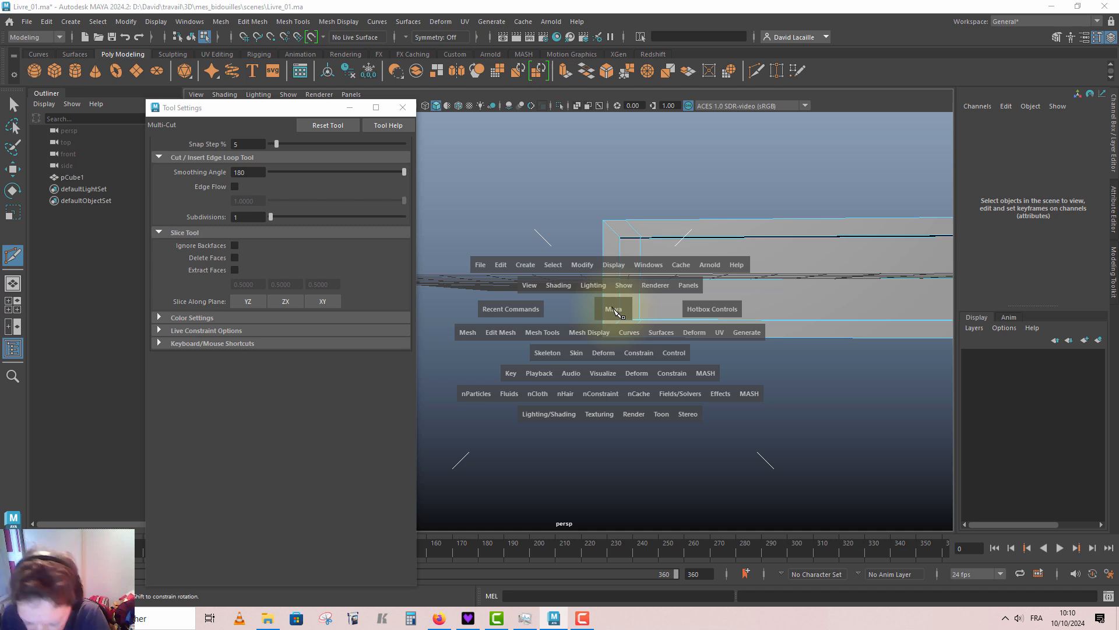
{"action": "left_click_drag", "start_coordinate": [615, 313], "coordinate": [680, 310]}
{"action": "scroll", "coordinate": [597, 298], "scroll_direction": "down", "scroll_amount": 1}
{"action": "middle_click_drag", "start_coordinate": [597, 298], "coordinate": [717, 316], "text": "alt"}
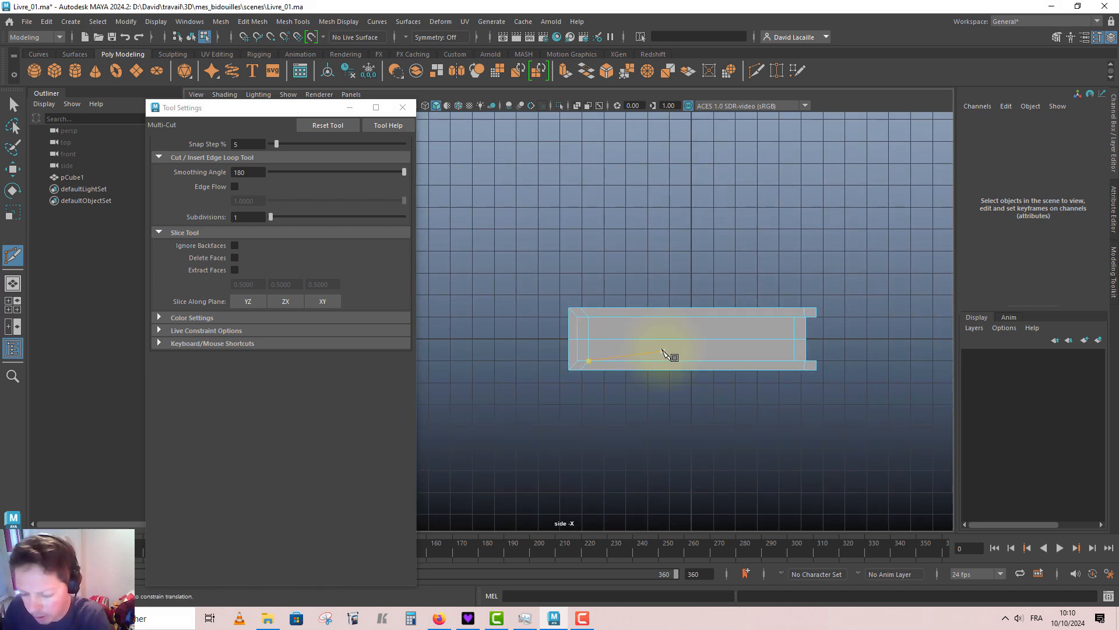
{"action": "right_click_drag", "start_coordinate": [663, 349], "coordinate": [554, 359]}
{"action": "key", "text": "q"}
{"action": "mouse_move", "coordinate": [536, 324]}
{"action": "left_mouse_down"}
{"action": "mouse_move", "coordinate": [607, 343]}
{"action": "mouse_move", "coordinate": [539, 340]}
{"action": "left_mouse_up"}
{"action": "key", "text": "w"}
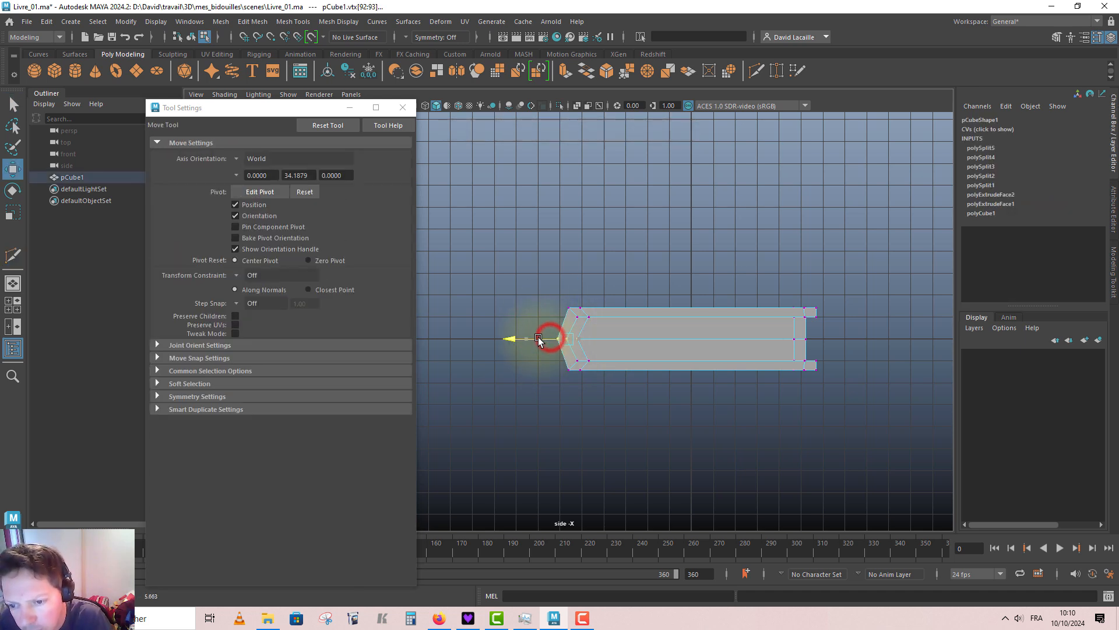
{"action": "key", "text": "3"}
{"action": "key", "text": "1"}
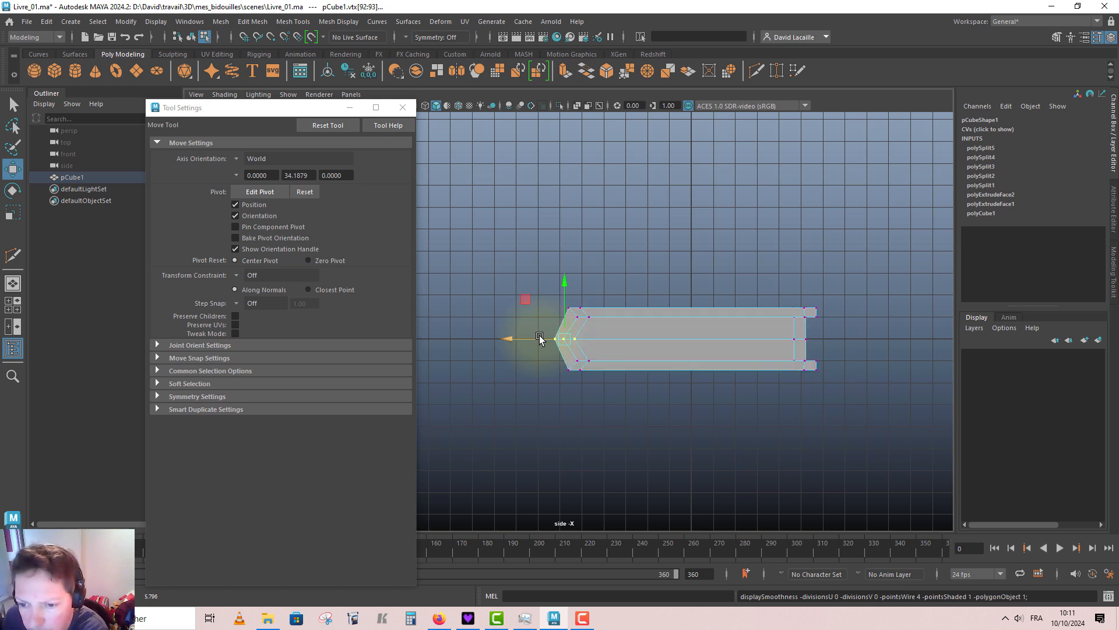
{"action": "key", "text": "3"}
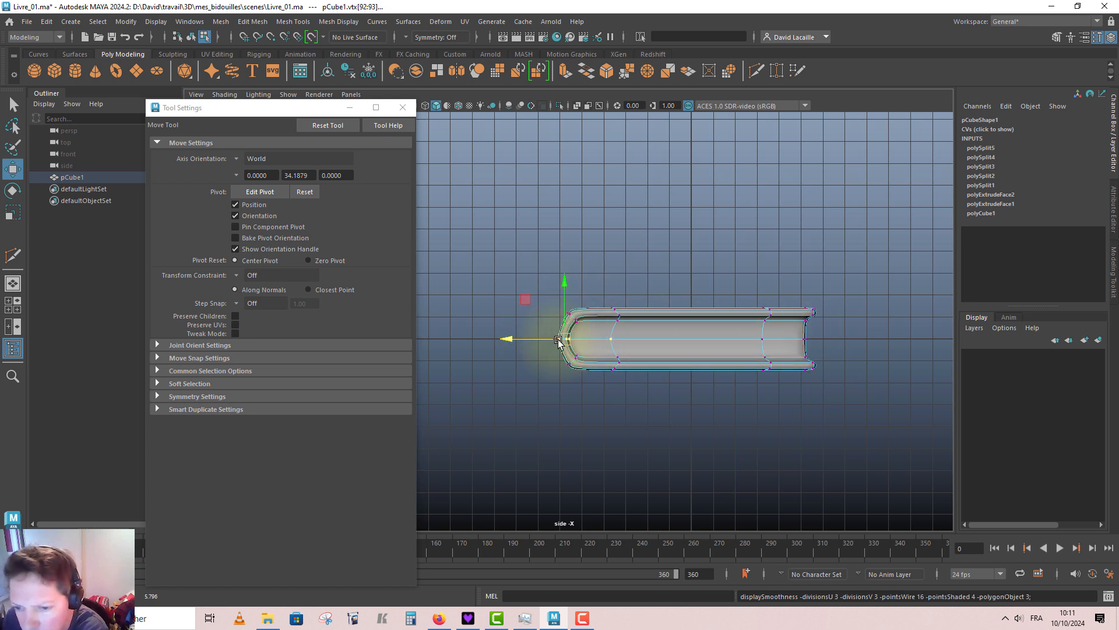
{"action": "left_click", "coordinate": [537, 340]}
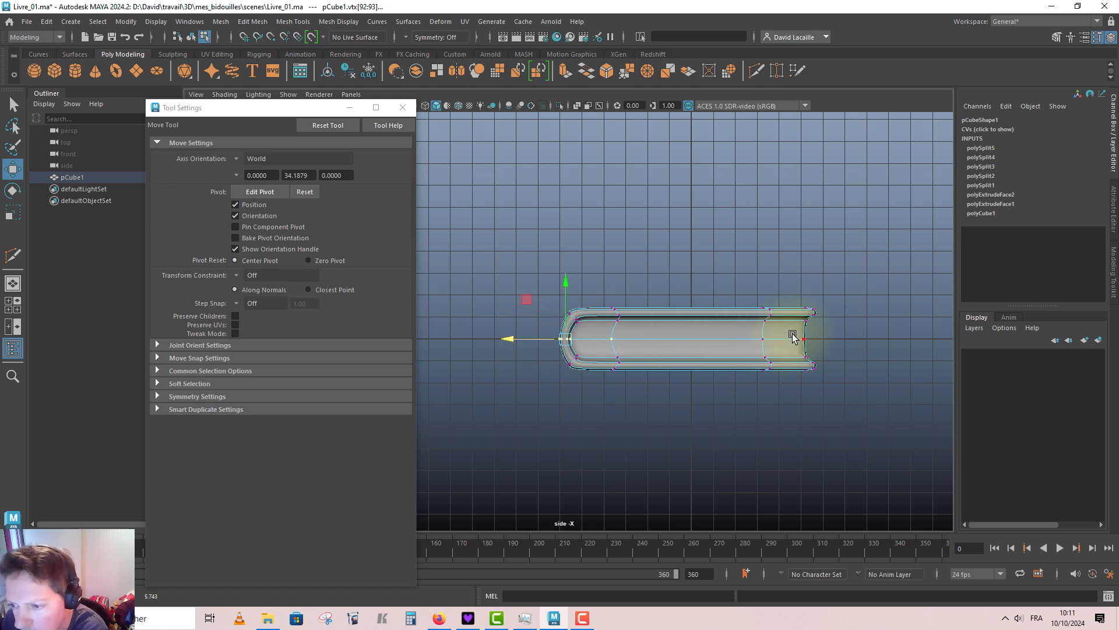
Move the mid-height vertices of the pages' fore edge inward by about 4.5 units on the unsmoothed mesh, checking the smoothed shape.
{"action": "key", "text": "1"}
{"action": "left_click_drag", "start_coordinate": [781, 331], "coordinate": [835, 345]}
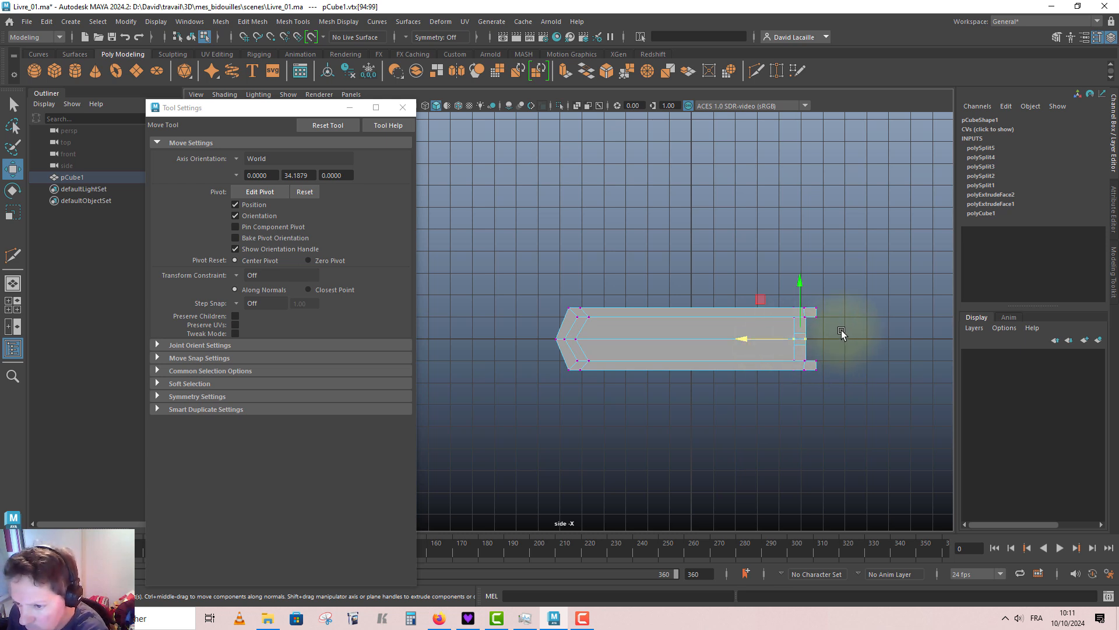
{"action": "left_click_drag", "start_coordinate": [841, 330], "coordinate": [798, 345]}
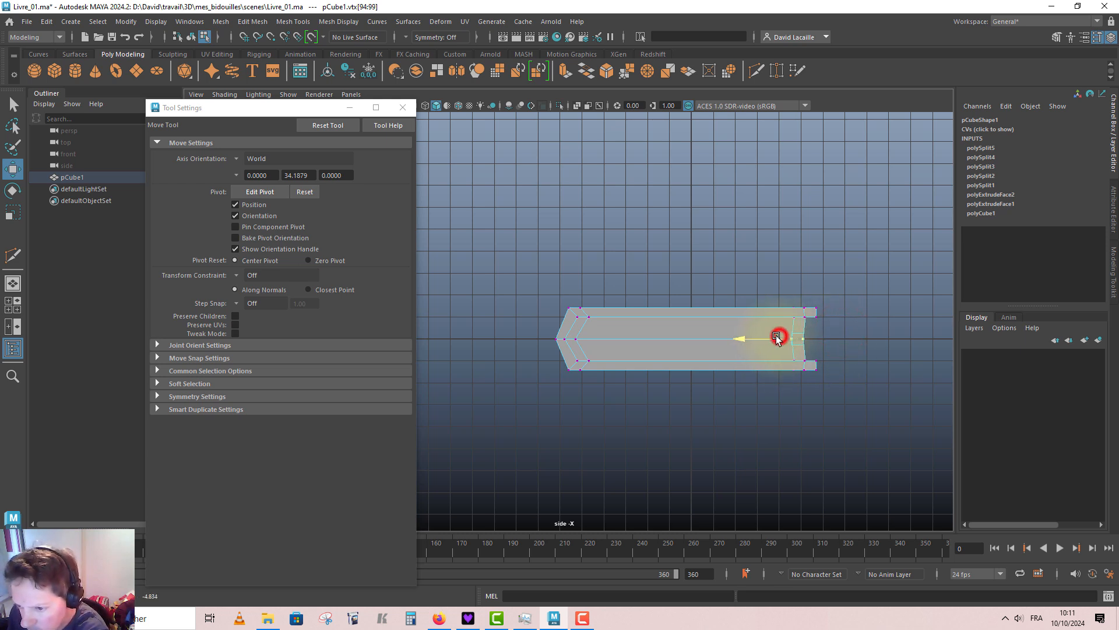
{"action": "key", "text": "3"}
{"action": "key", "text": "1"}
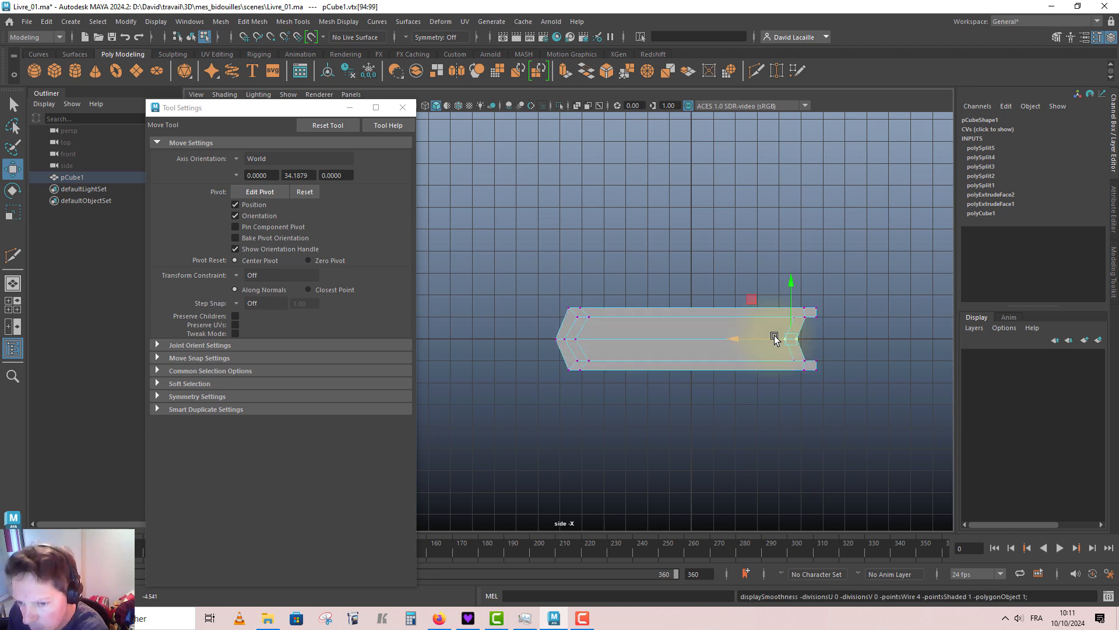
Examine the book's rounded spine and hollow fore edge in the perspective view, comparing the smoothed and unsmoothed display.
{"action": "key", "text": "space"}
{"action": "left_click", "coordinate": [775, 332]}
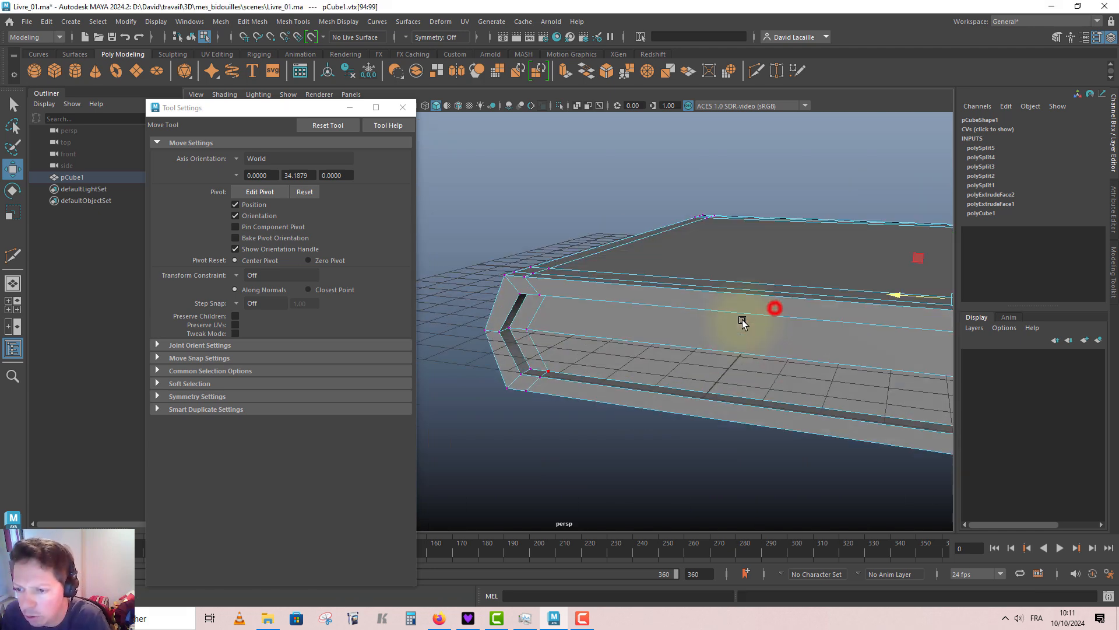
{"action": "middle_click_drag", "start_coordinate": [632, 295], "coordinate": [593, 291], "text": "alt"}
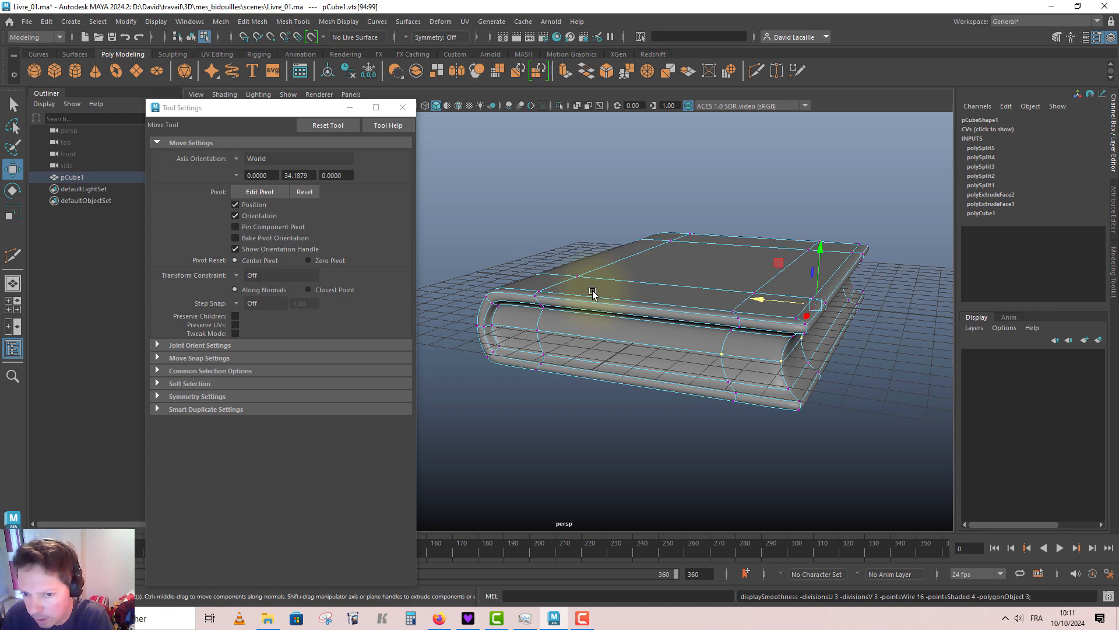
{"action": "left_click_drag", "start_coordinate": [593, 294], "coordinate": [606, 327], "text": "alt"}
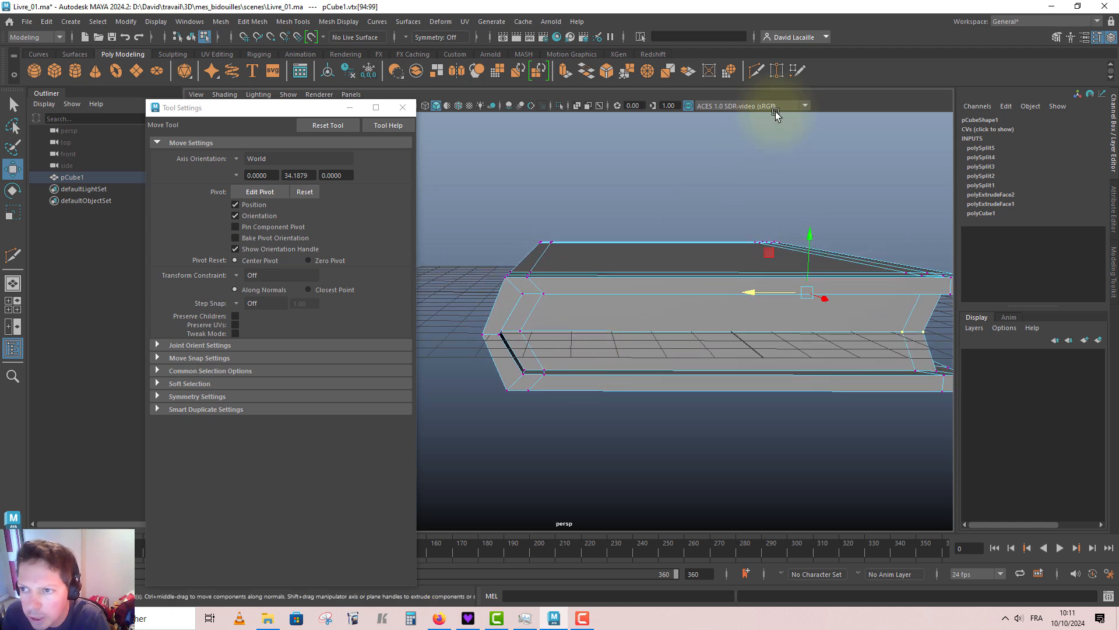
{"action": "left_click", "coordinate": [756, 73]}
{"action": "left_click_drag", "start_coordinate": [612, 252], "coordinate": [682, 192], "text": "alt"}
{"action": "key", "text": "w"}
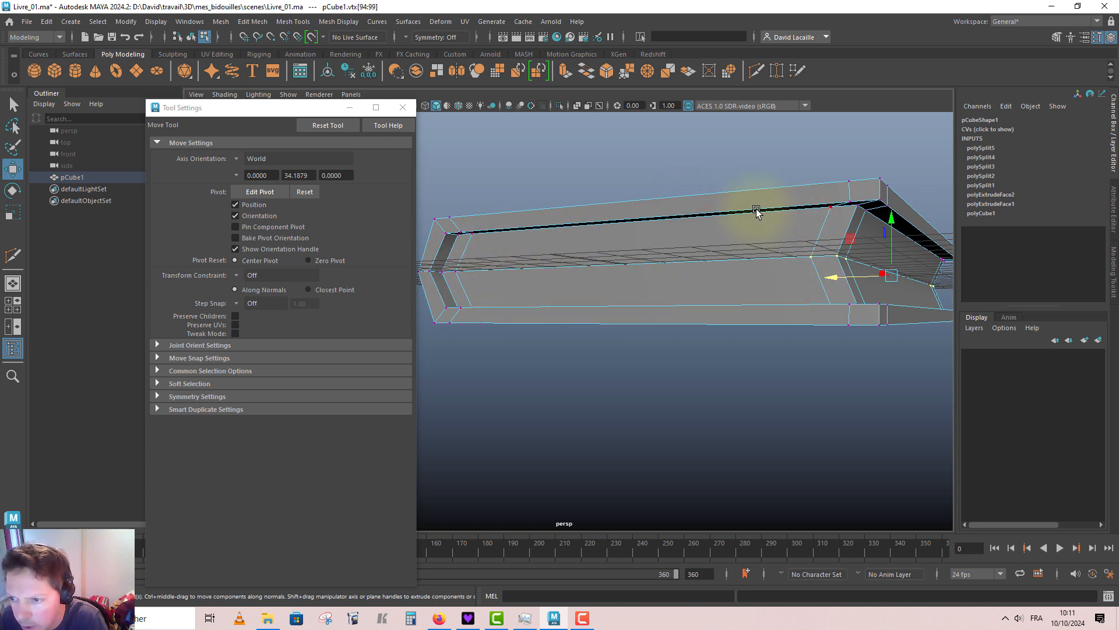
{"action": "key", "text": "3"}
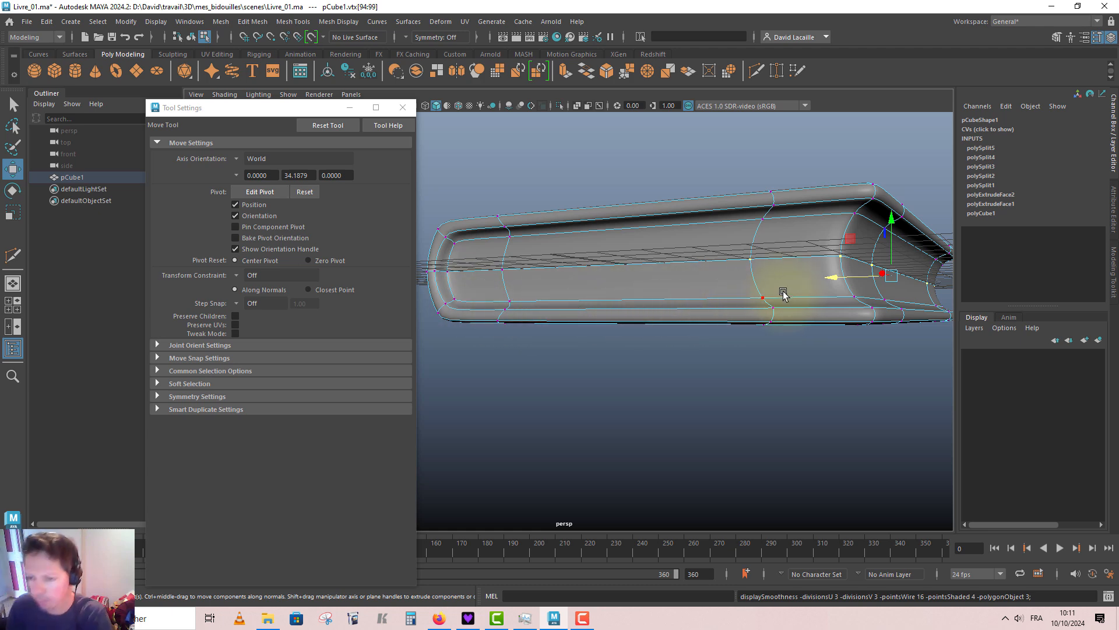
Restore the unsmoothed display in the side view and select the faces of the page block in face mode.
{"action": "key", "text": "space"}
{"action": "left_click_drag", "start_coordinate": [663, 268], "coordinate": [712, 268]}
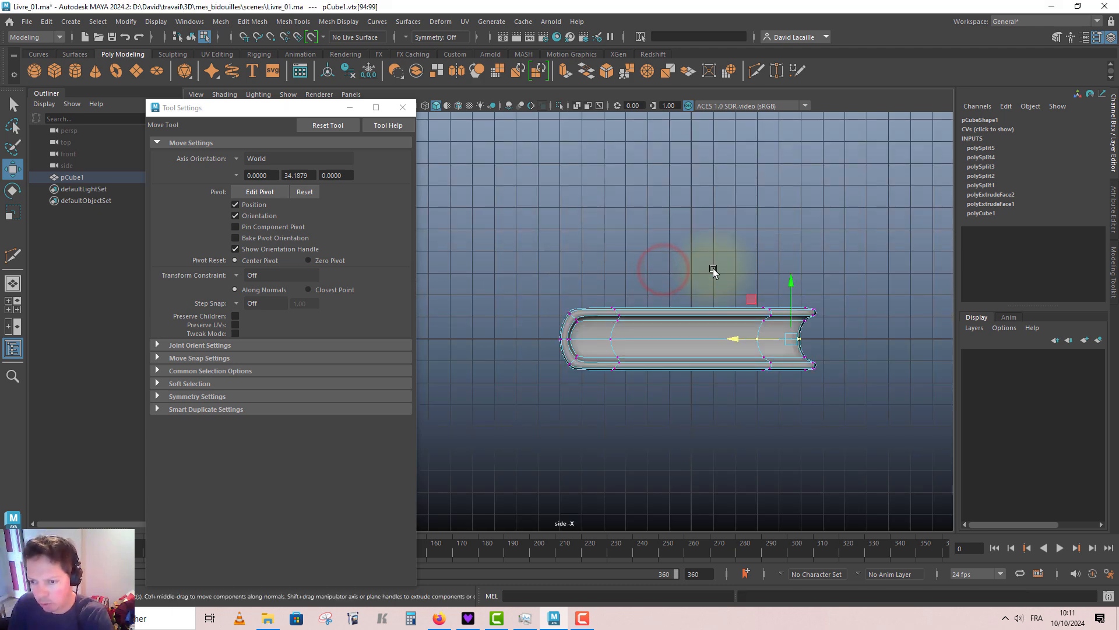
{"action": "scroll", "coordinate": [712, 268], "scroll_direction": "down", "scroll_amount": 1}
{"action": "right_click_drag", "start_coordinate": [705, 332], "coordinate": [710, 306]}
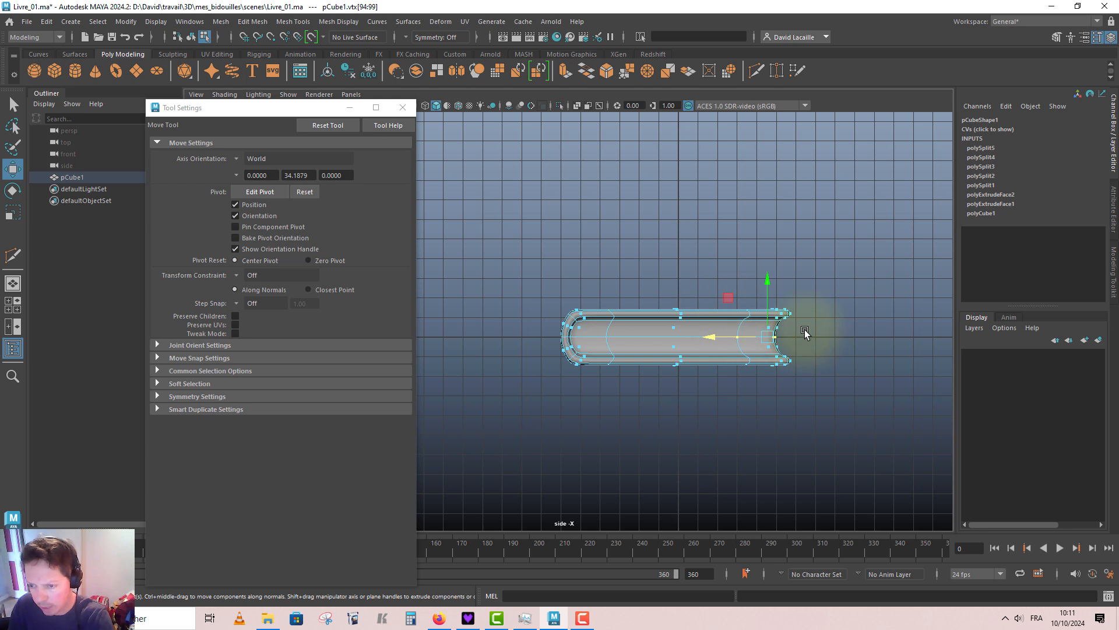
{"action": "key", "text": "1"}
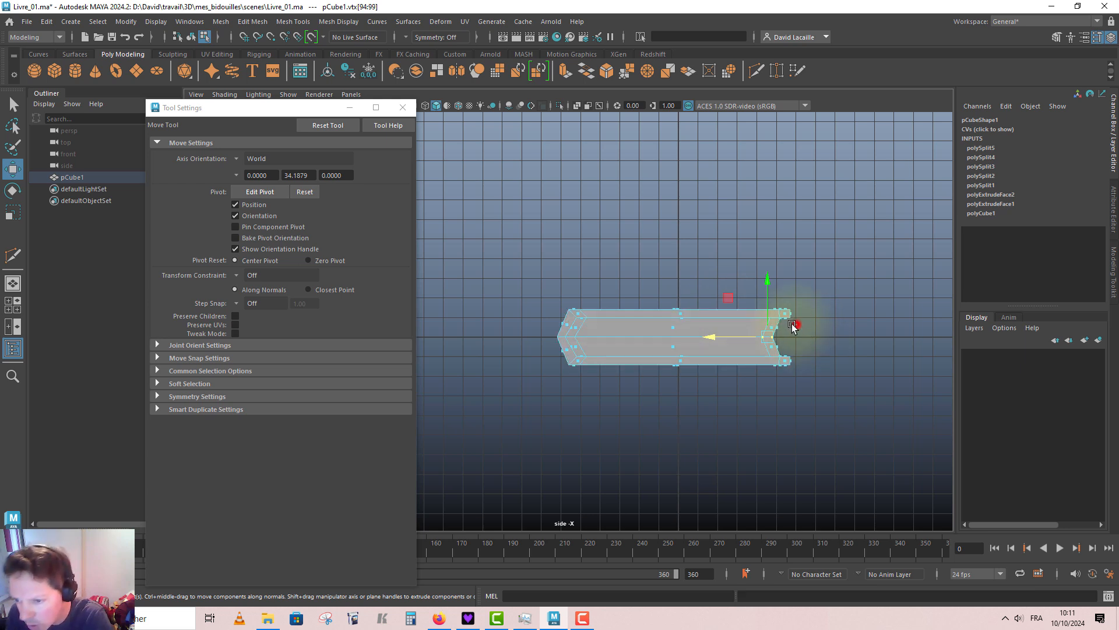
{"action": "left_click", "coordinate": [573, 351]}
Examine the selected page faces and their borders with the cover from several angles in the perspective view.
{"action": "key", "text": "space"}
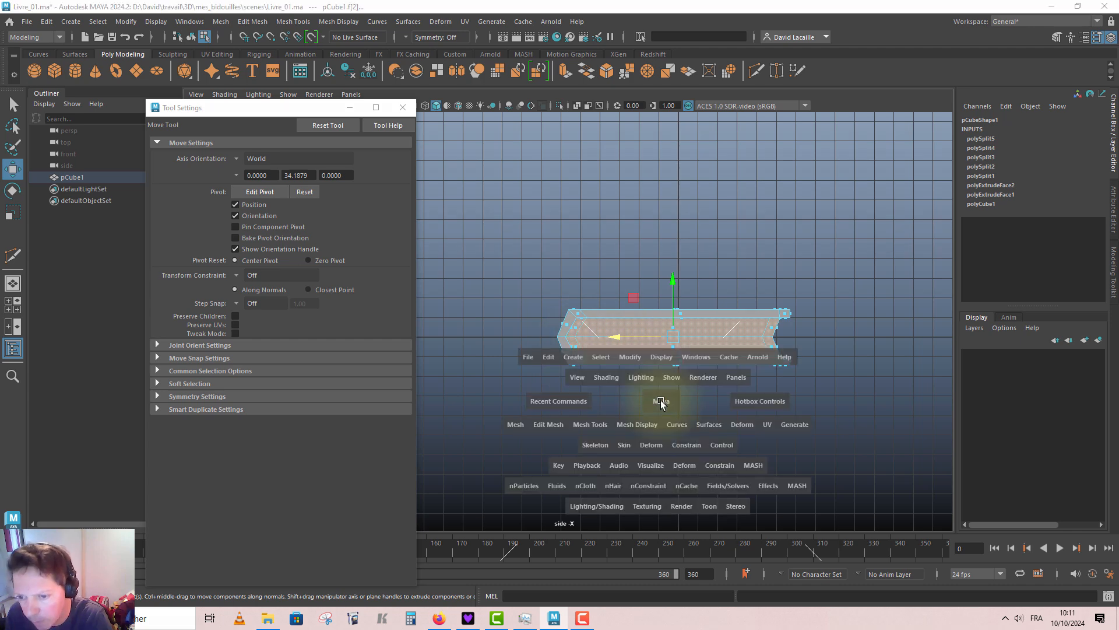
{"action": "left_click_drag", "start_coordinate": [661, 402], "coordinate": [557, 302]}
{"action": "left_click_drag", "start_coordinate": [687, 327], "coordinate": [673, 369], "text": "alt"}
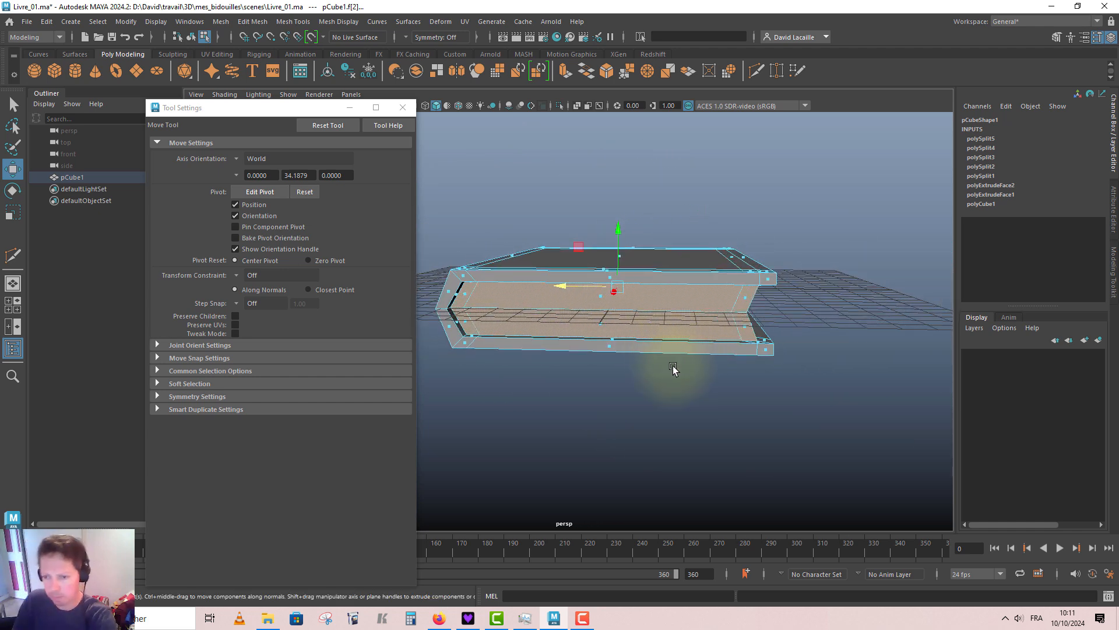
{"action": "right_click_drag", "start_coordinate": [674, 368], "coordinate": [725, 405], "text": "alt"}
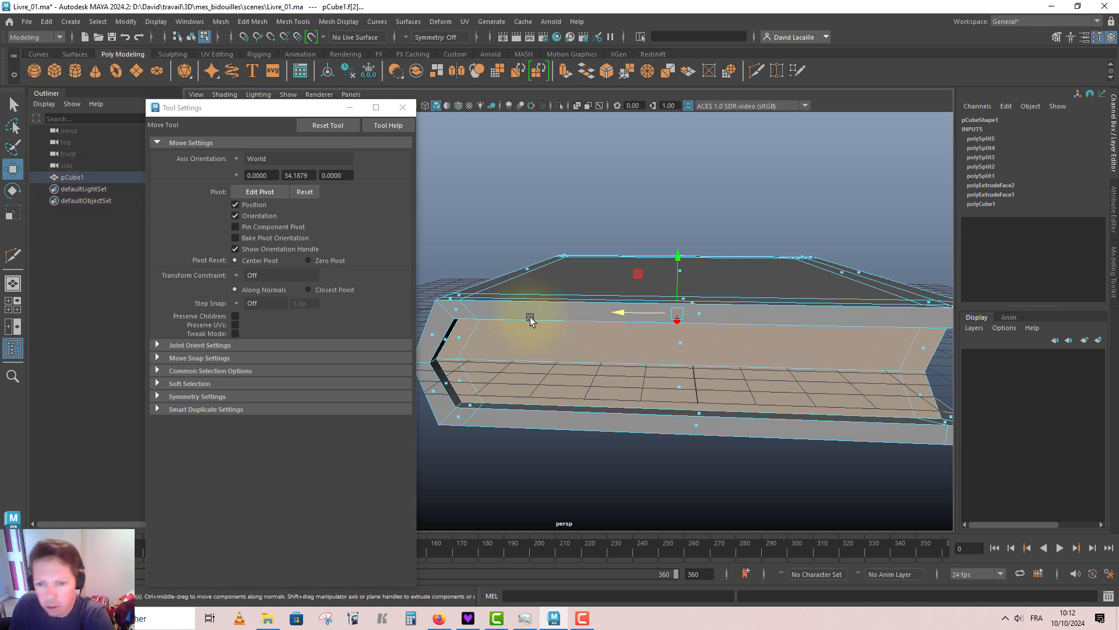
{"action": "scroll", "coordinate": [567, 347], "scroll_direction": "down", "scroll_amount": 3}
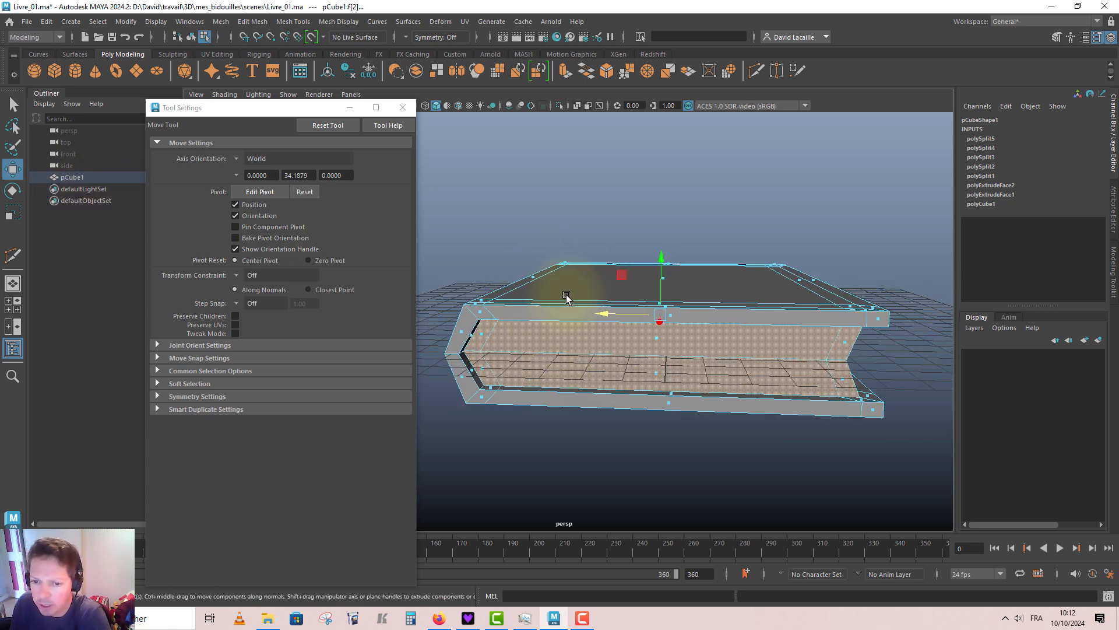
{"action": "left_click_drag", "start_coordinate": [599, 387], "coordinate": [600, 380], "text": "alt"}
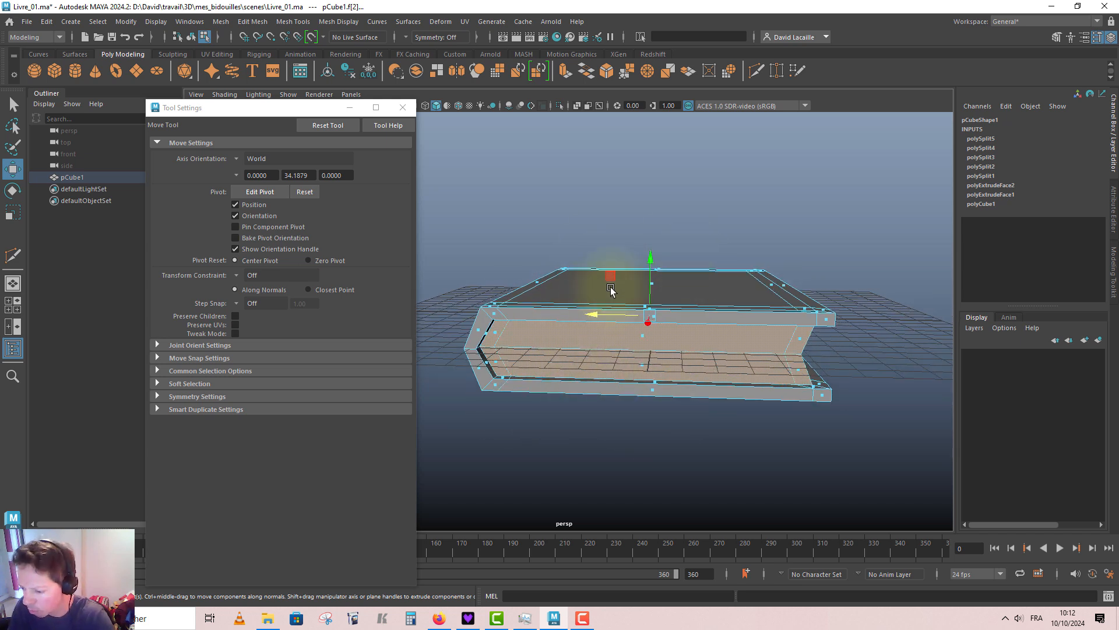
{"action": "left_click_drag", "start_coordinate": [607, 317], "coordinate": [651, 324], "text": "alt"}
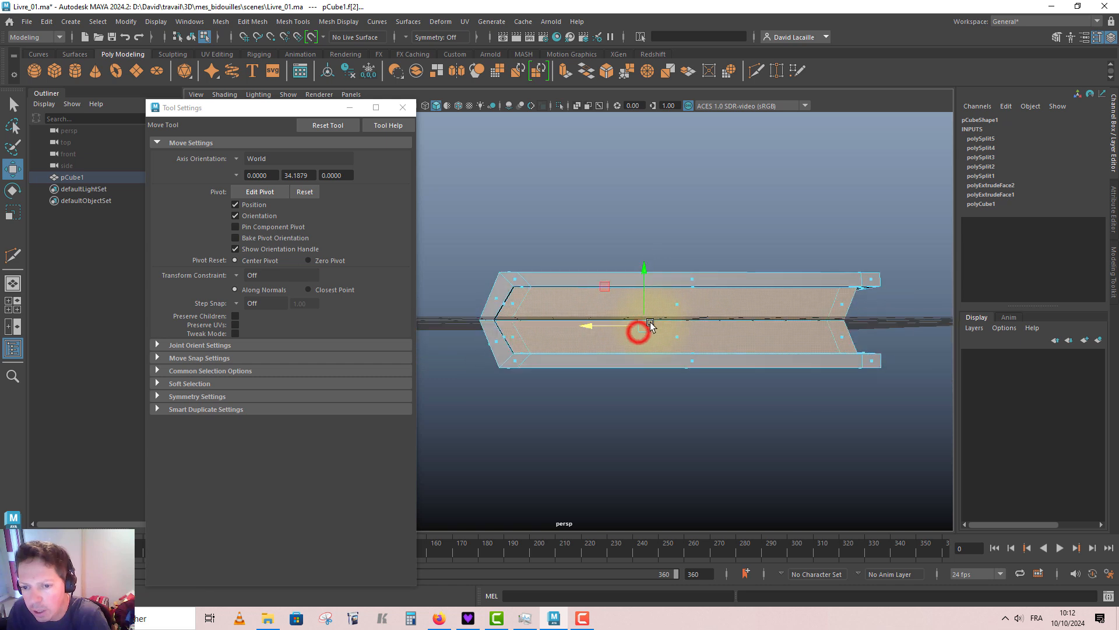
{"action": "right_click_drag", "start_coordinate": [650, 324], "coordinate": [707, 372], "text": "alt"}
{"action": "left_click_drag", "start_coordinate": [575, 289], "coordinate": [532, 280], "text": "alt"}
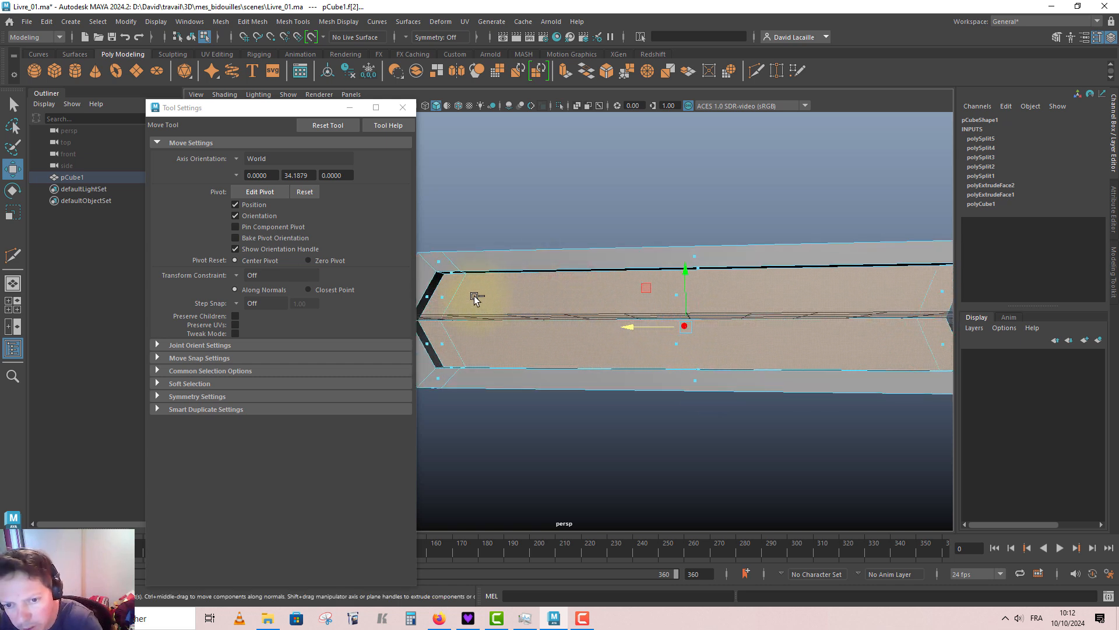
Try a fractional bevel with width 0.25 and 1 segment on the selected page faces, and undo it.
{"action": "left_click_drag", "start_coordinate": [268, 110], "coordinate": [201, 102]}
{"action": "left_click", "coordinate": [252, 19]}
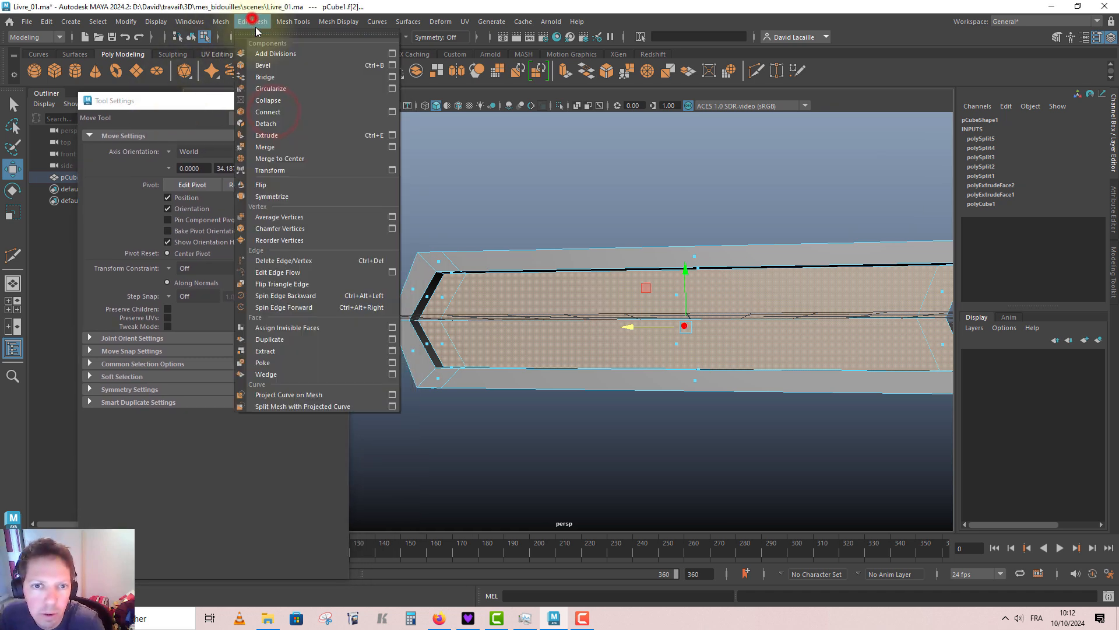
{"action": "left_click", "coordinate": [392, 65]}
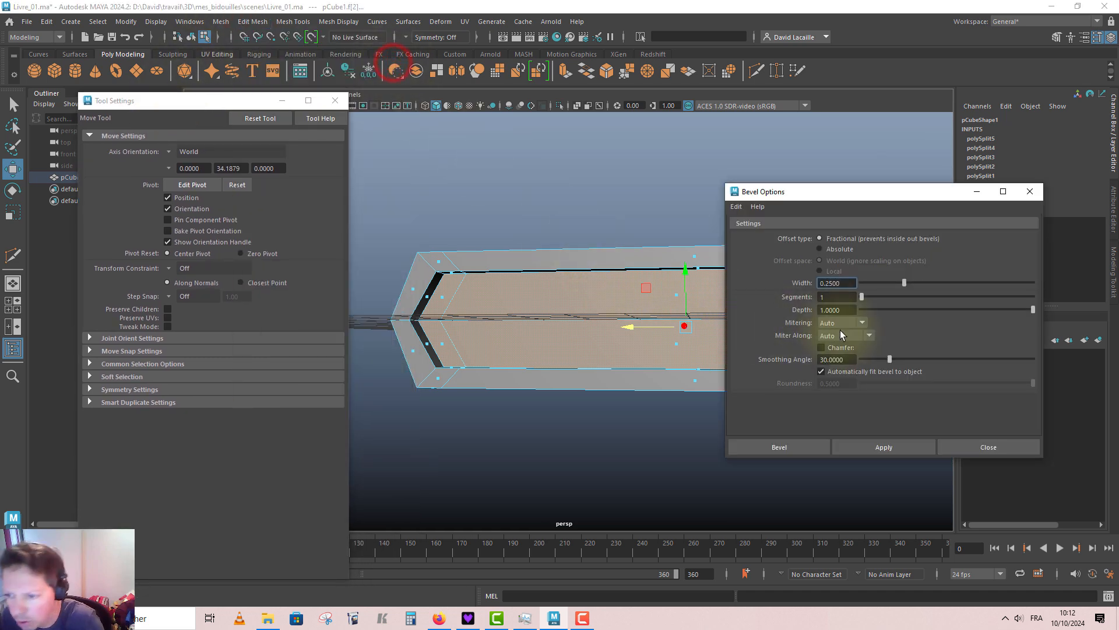
{"action": "left_click", "coordinate": [797, 447]}
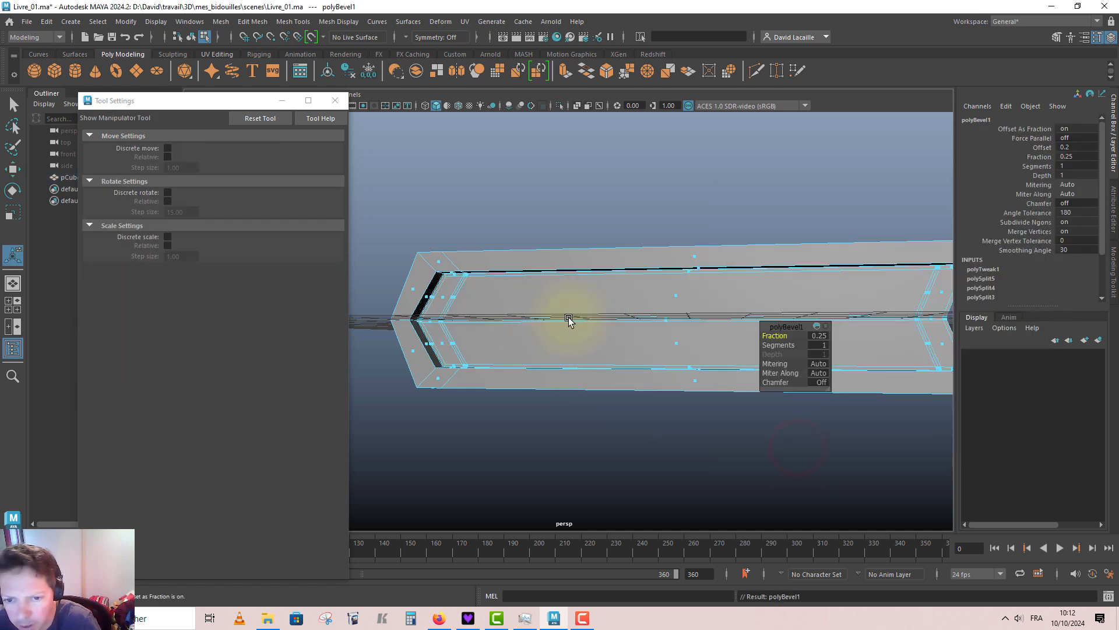
{"action": "key", "text": "ctrl+z"}
Check the page block's edges near the spine in the smoothed preview and restore the unsmoothed mesh.
{"action": "left_click_drag", "start_coordinate": [518, 306], "coordinate": [535, 308], "text": "alt"}
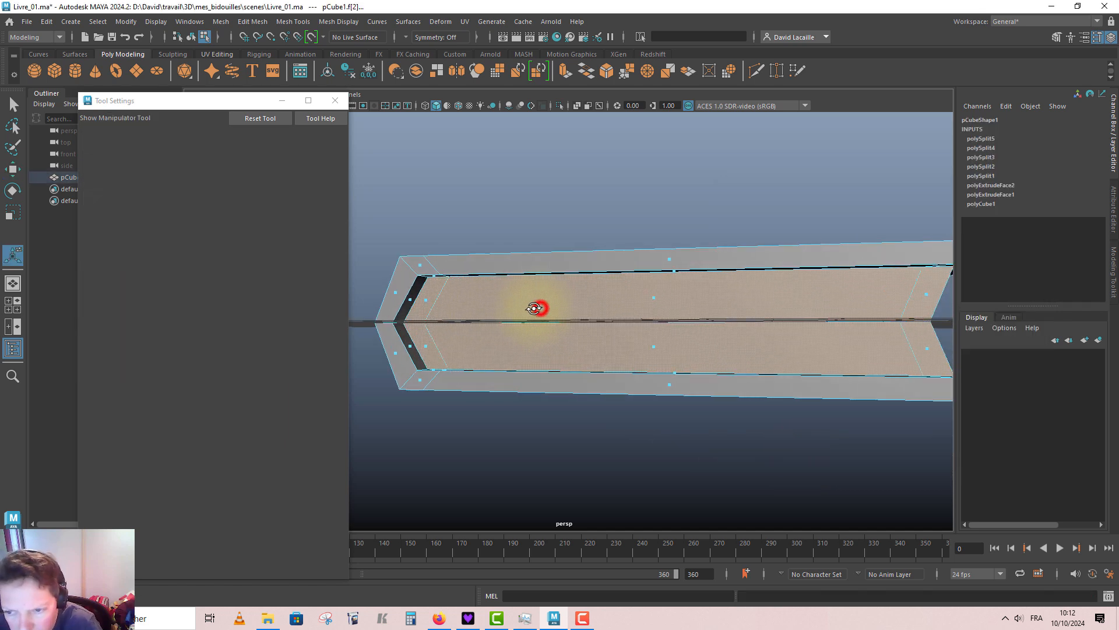
{"action": "key", "text": "3"}
{"action": "key", "text": "1"}
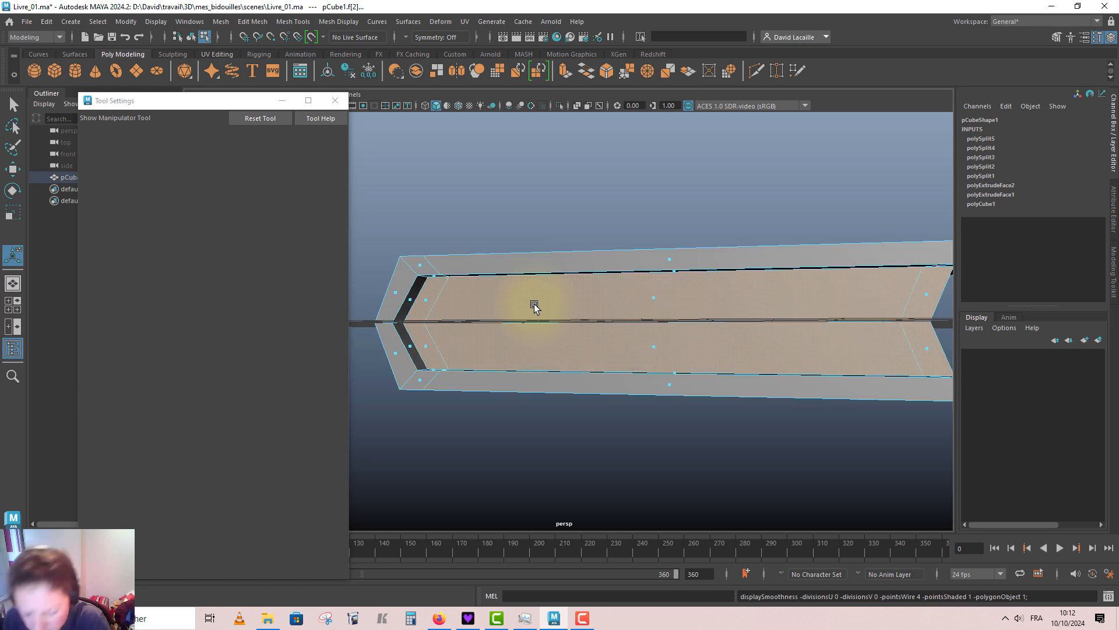
Bevel the selected page block faces with a fraction of 0.19 and 1 segment.
{"action": "key", "text": "ctrl+b"}
{"action": "left_click_drag", "start_coordinate": [533, 303], "coordinate": [468, 231], "text": "alt"}
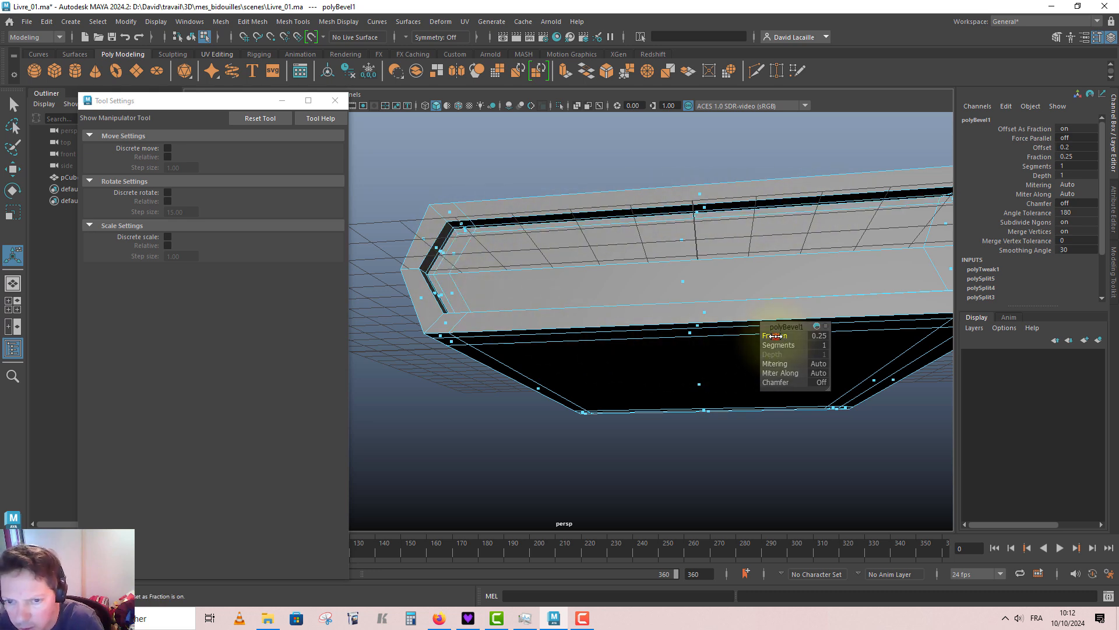
{"action": "left_click_drag", "start_coordinate": [770, 336], "coordinate": [780, 335]}
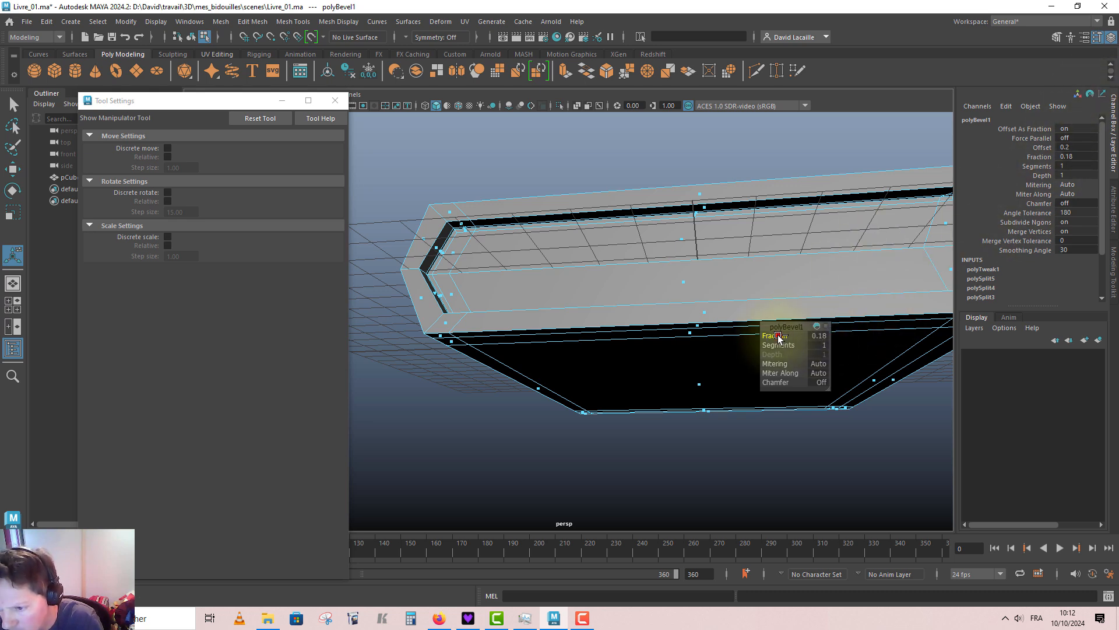
{"action": "left_click_drag", "start_coordinate": [779, 337], "coordinate": [787, 334]}
Compare the beveled book's smoothed preview with its unsmoothed mesh from several angles, and leave it unsmoothed in object mode.
{"action": "key", "text": "3"}
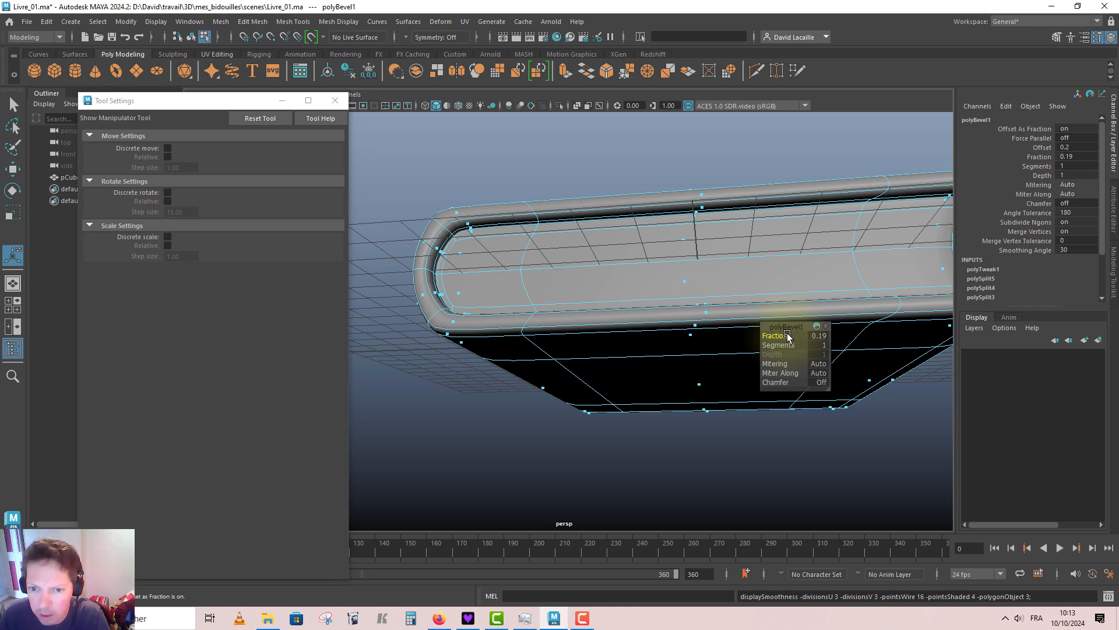
{"action": "left_click_drag", "start_coordinate": [787, 336], "coordinate": [467, 305], "text": "alt"}
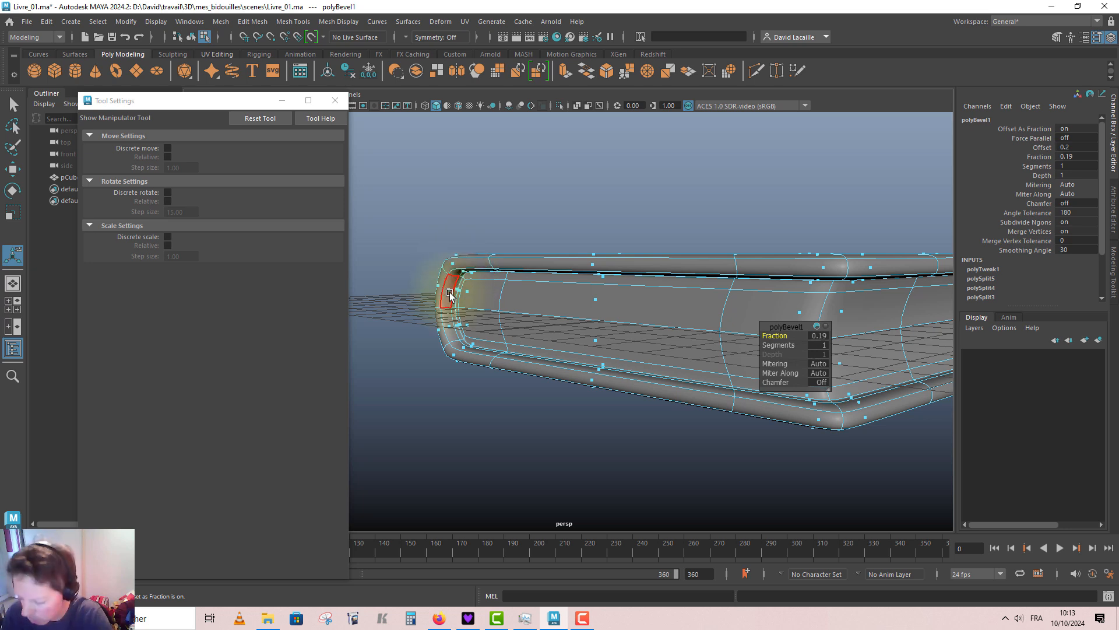
{"action": "key", "text": "1"}
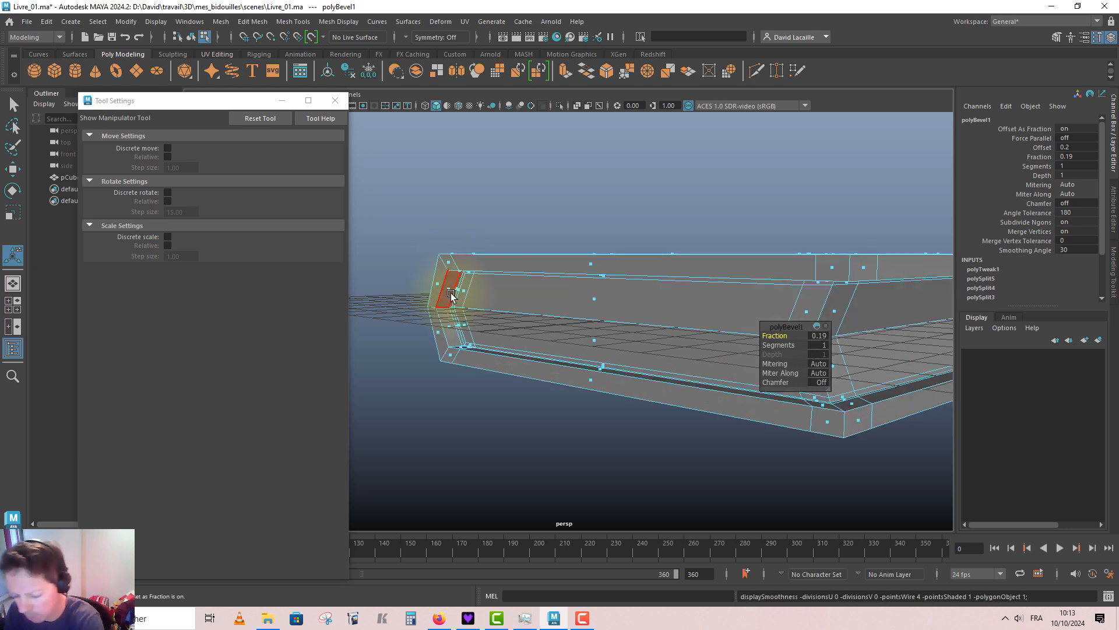
{"action": "scroll", "coordinate": [450, 292], "scroll_direction": "down", "scroll_amount": 3}
{"action": "key", "text": "F8"}
{"action": "left_click_drag", "start_coordinate": [634, 287], "coordinate": [610, 382], "text": "alt"}
{"action": "key", "text": "3"}
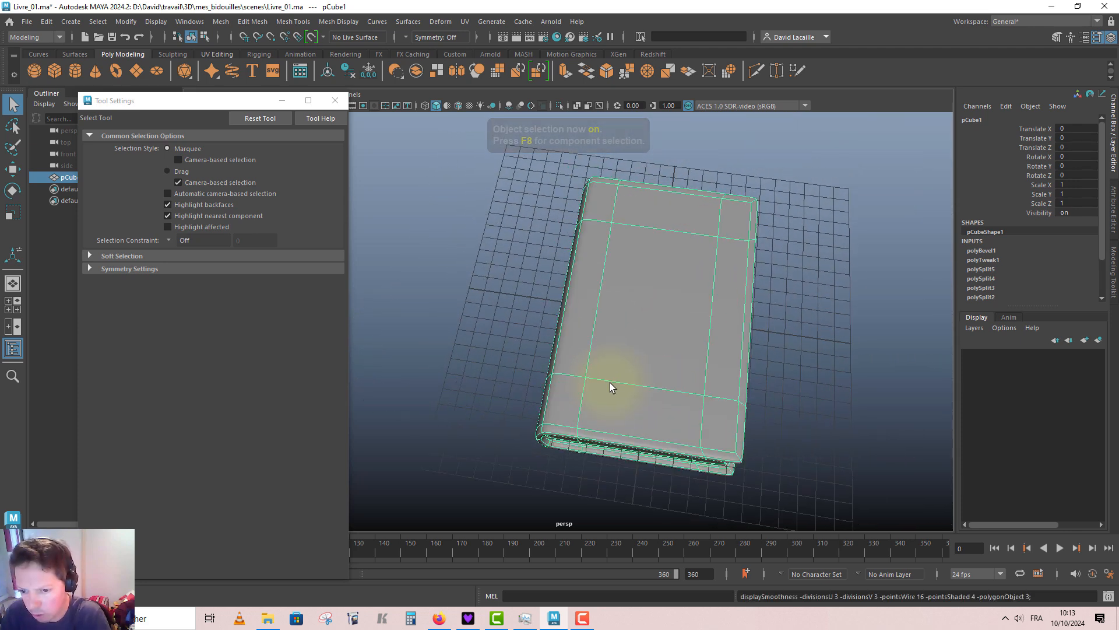
{"action": "key", "text": "1"}
{"action": "key", "text": "3"}
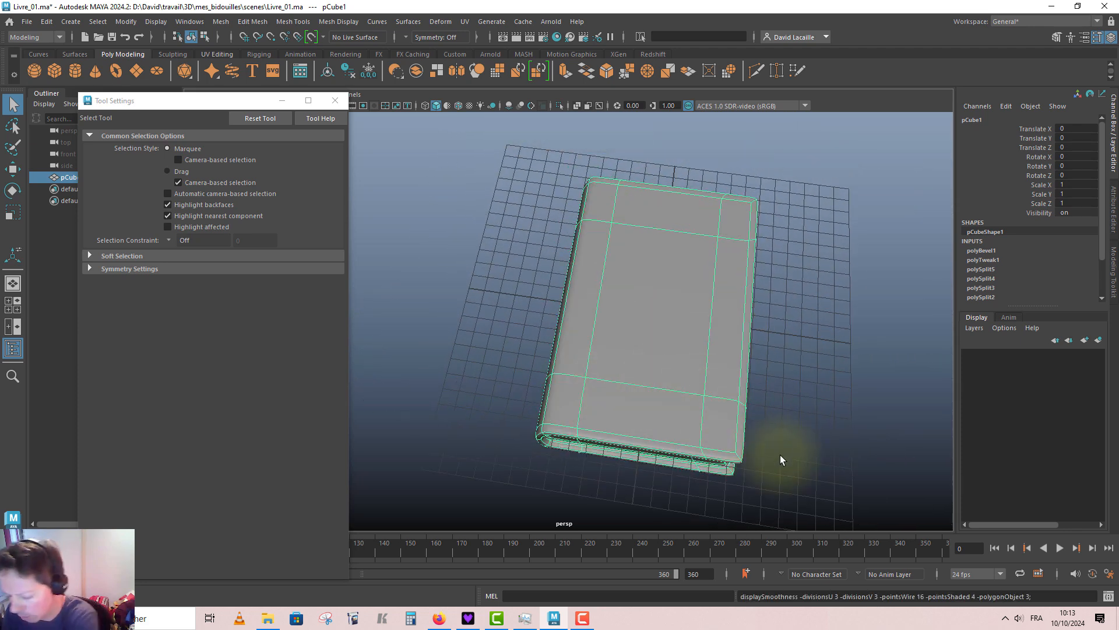
{"action": "key", "text": "1"}
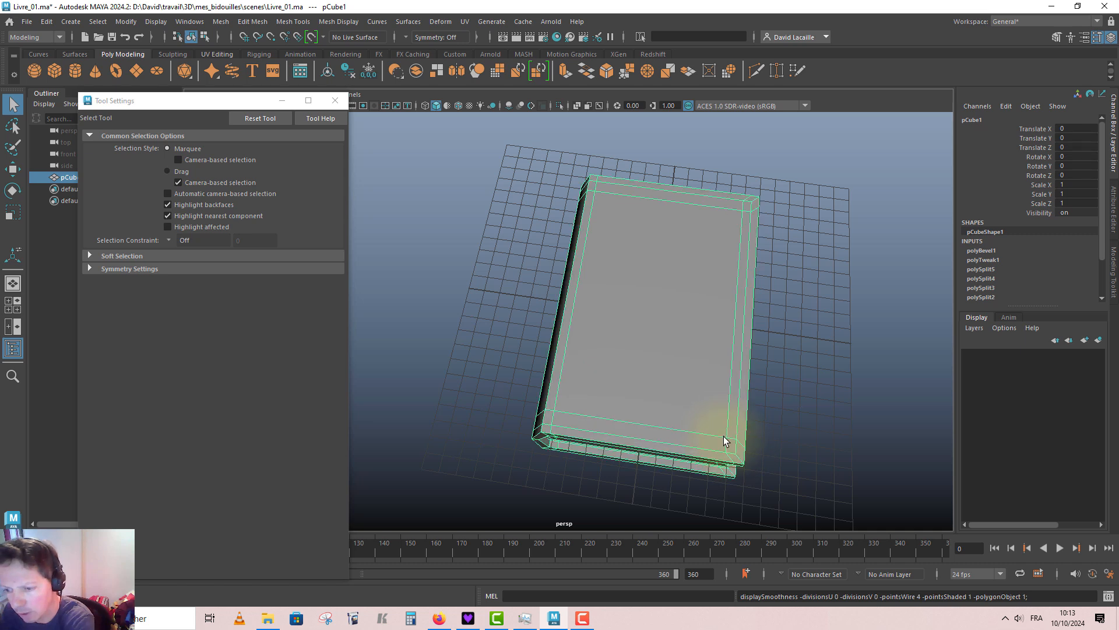
Insert two crossing edge loops with Multi-Cut through the middle of the book, one across its width and one along its length.
{"action": "left_click", "coordinate": [752, 77]}
{"action": "left_click", "coordinate": [634, 295], "text": "ctrl"}
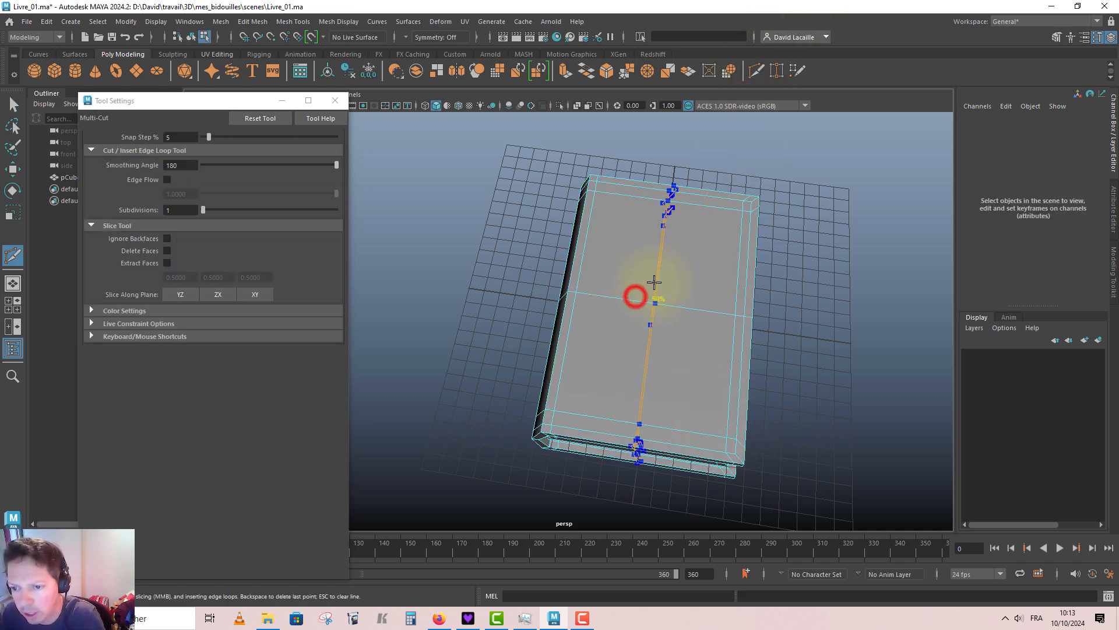
{"action": "left_click", "coordinate": [655, 284], "text": "ctrl"}
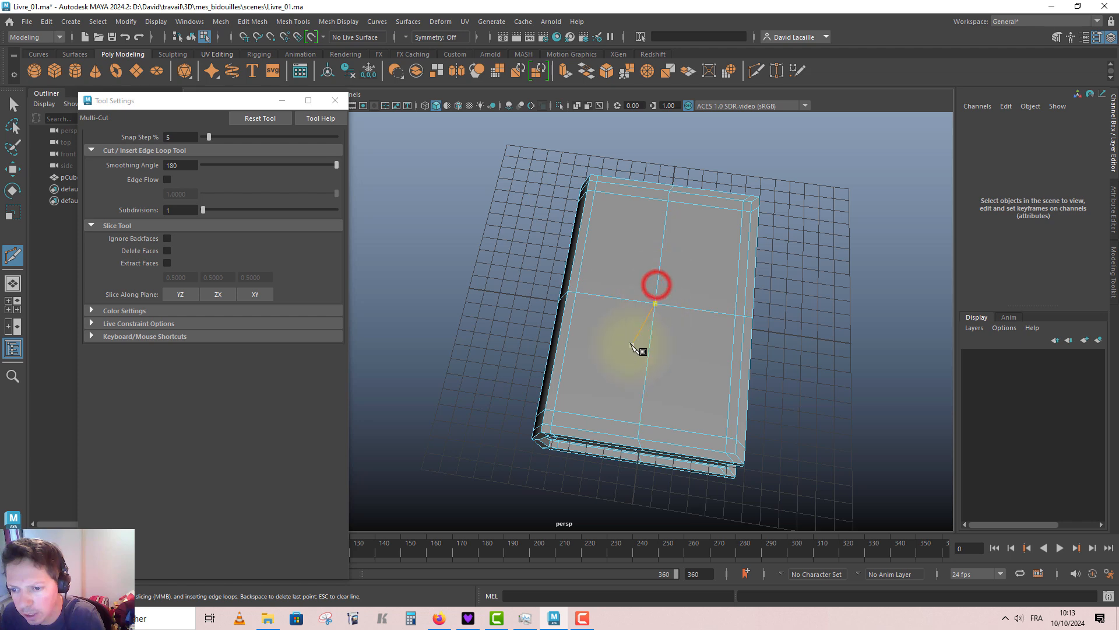
{"action": "left_click_drag", "start_coordinate": [641, 337], "coordinate": [676, 315], "text": "alt"}
{"action": "key", "text": "1"}
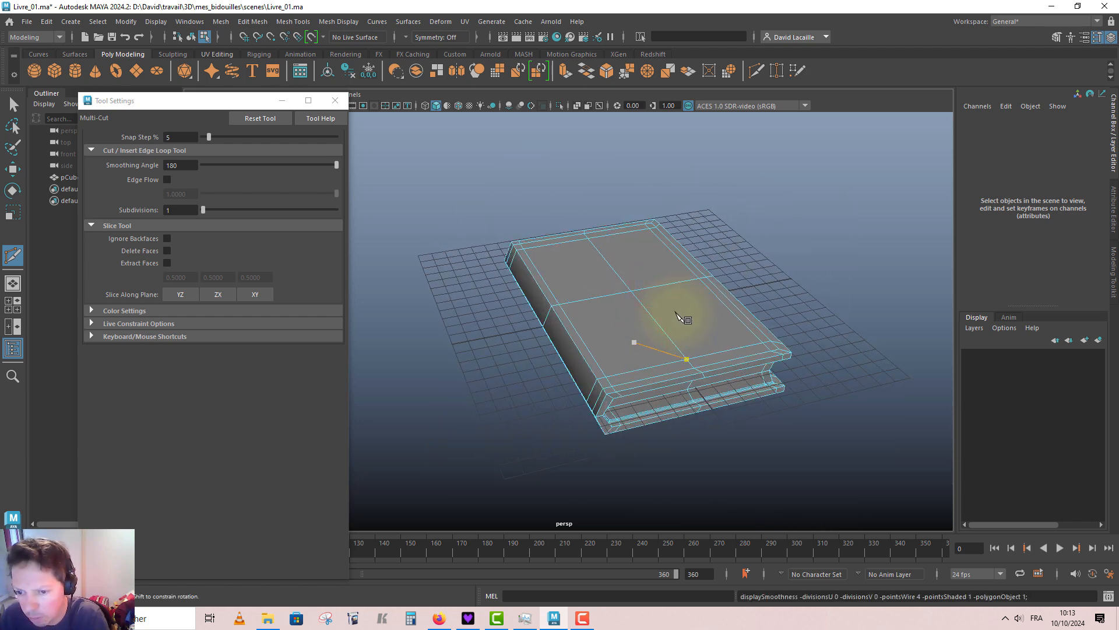
Insert another edge loop with Multi-Cut along the cover, parallel to the spine and just inside the existing loop.
{"action": "left_click_drag", "start_coordinate": [665, 321], "coordinate": [670, 333], "text": "alt"}
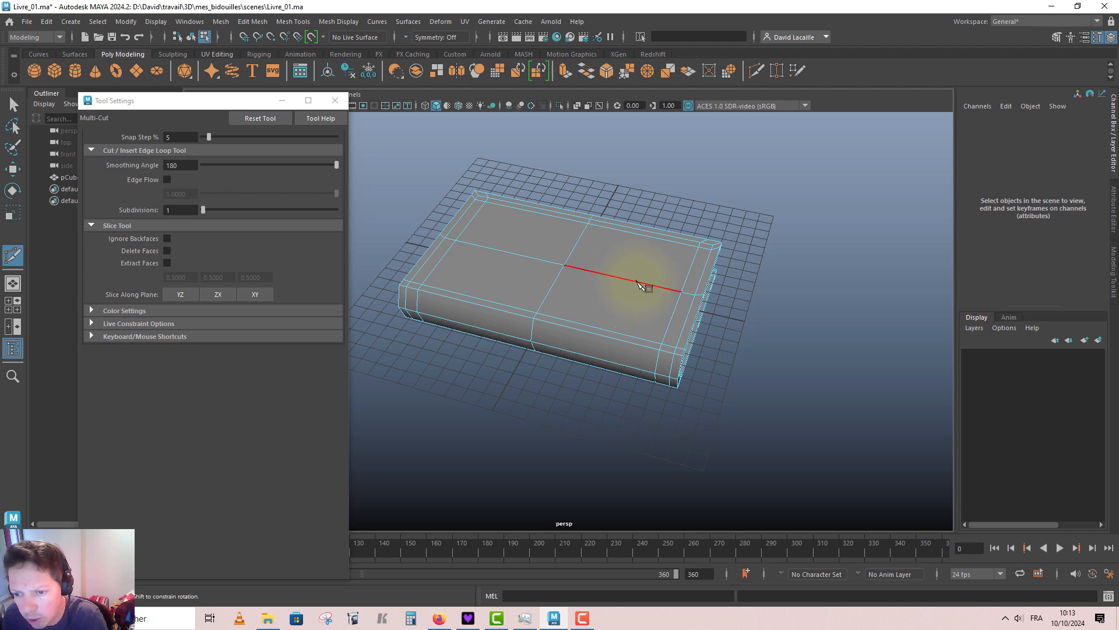
{"action": "left_click_drag", "start_coordinate": [599, 303], "coordinate": [621, 285], "text": "alt"}
{"action": "left_click_drag", "start_coordinate": [592, 324], "coordinate": [484, 300], "text": "alt"}
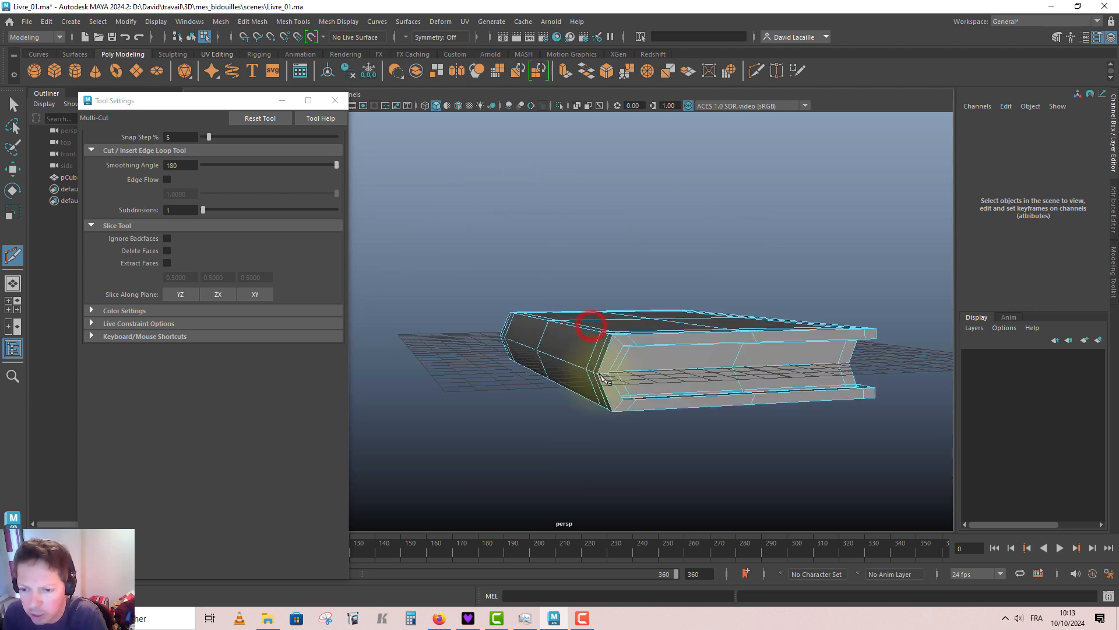
{"action": "right_click_drag", "start_coordinate": [600, 377], "coordinate": [673, 406], "text": "alt"}
{"action": "middle_click_drag", "start_coordinate": [627, 389], "coordinate": [548, 343], "text": "alt"}
{"action": "mouse_move", "coordinate": [472, 326]}
{"action": "left_mouse_down", "text": "alt"}
{"action": "mouse_move", "coordinate": [442, 325]}
{"action": "mouse_move", "coordinate": [452, 333]}
{"action": "left_mouse_up", "text": "alt"}
{"action": "left_click_drag", "start_coordinate": [454, 330], "coordinate": [450, 325], "text": "alt"}
{"action": "key", "text": "w"}
{"action": "left_click_drag", "start_coordinate": [528, 318], "coordinate": [530, 291], "text": "alt"}
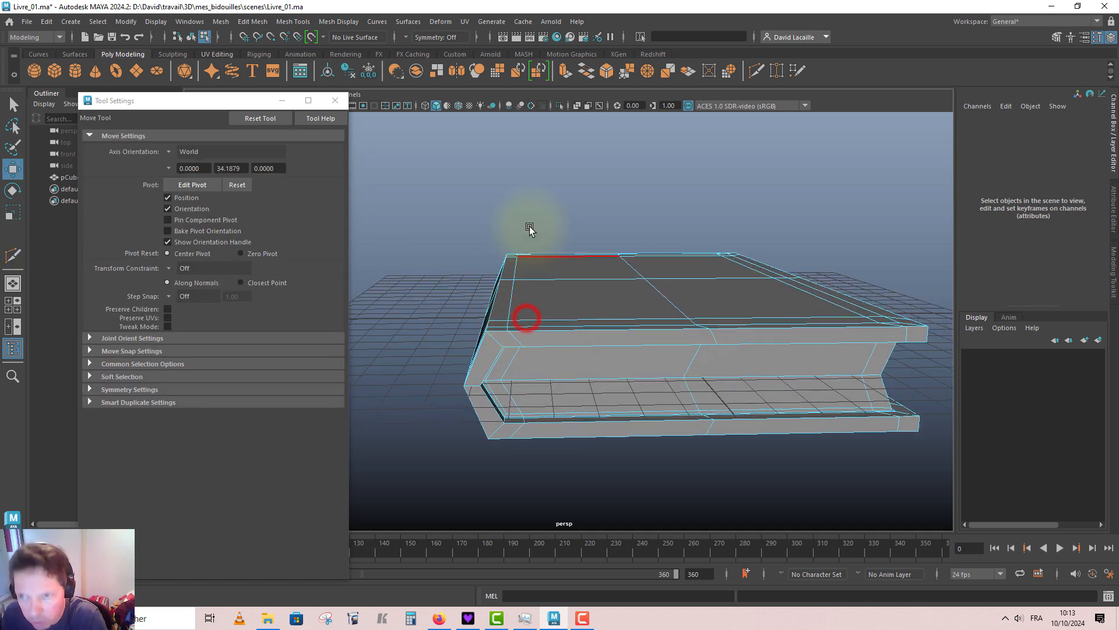
{"action": "left_click", "coordinate": [756, 73]}
{"action": "left_click", "coordinate": [528, 313], "text": "ctrl"}
{"action": "key", "text": "w"}
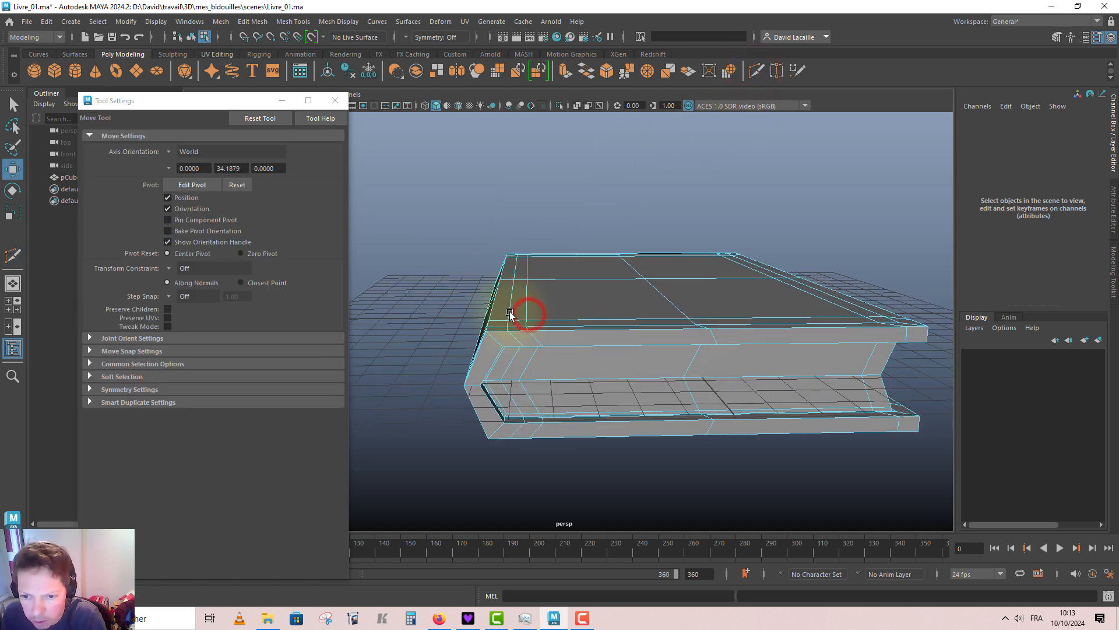
Try to scale the edge loop beside the spine vertically in world orientation, and undo it.
{"action": "double_click", "coordinate": [508, 308]}
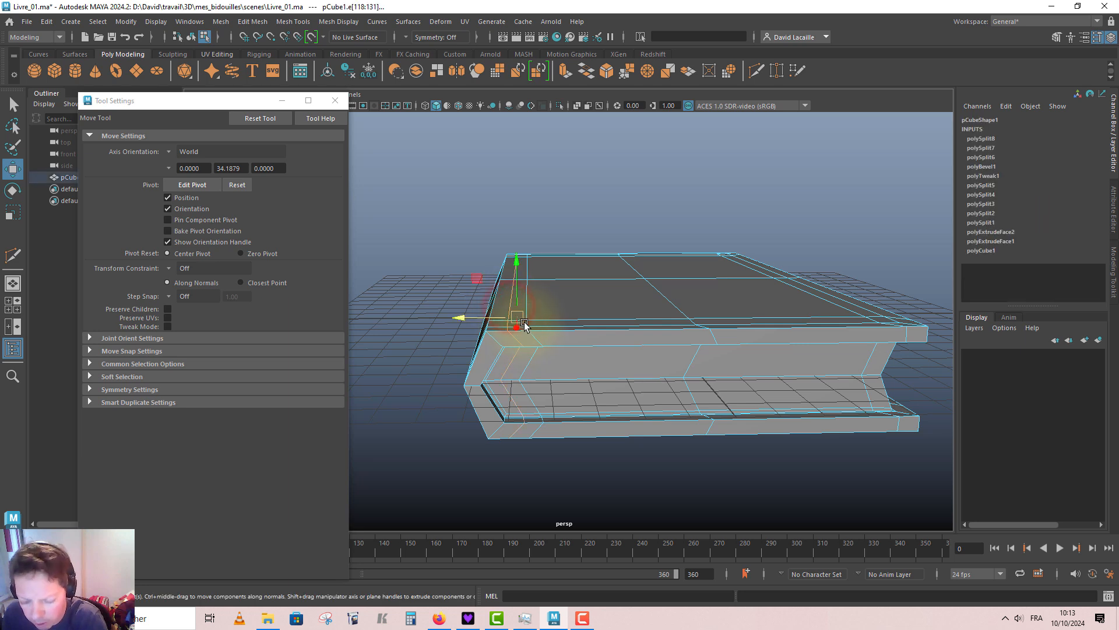
{"action": "key", "text": "r"}
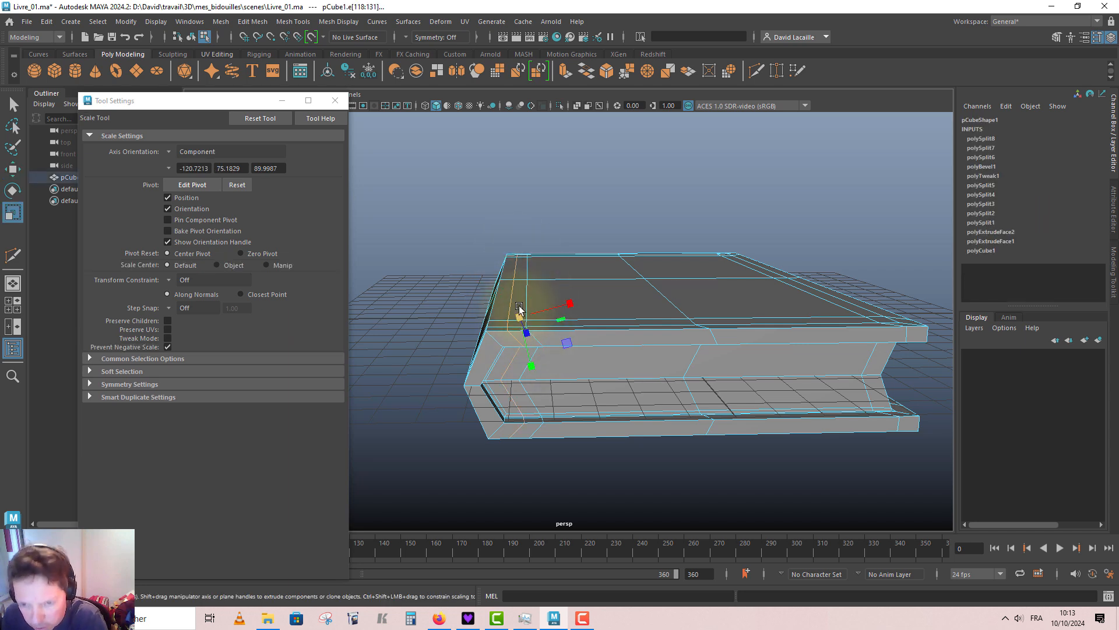
{"action": "left_click_drag", "start_coordinate": [519, 308], "coordinate": [458, 292]}
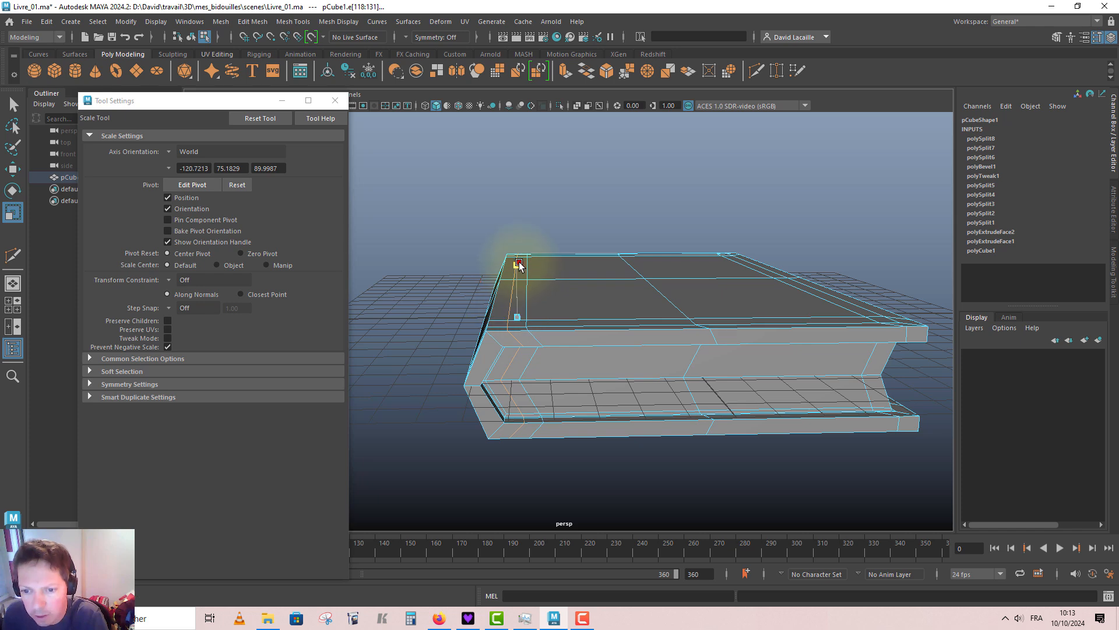
{"action": "left_click_drag", "start_coordinate": [518, 267], "coordinate": [519, 263]}
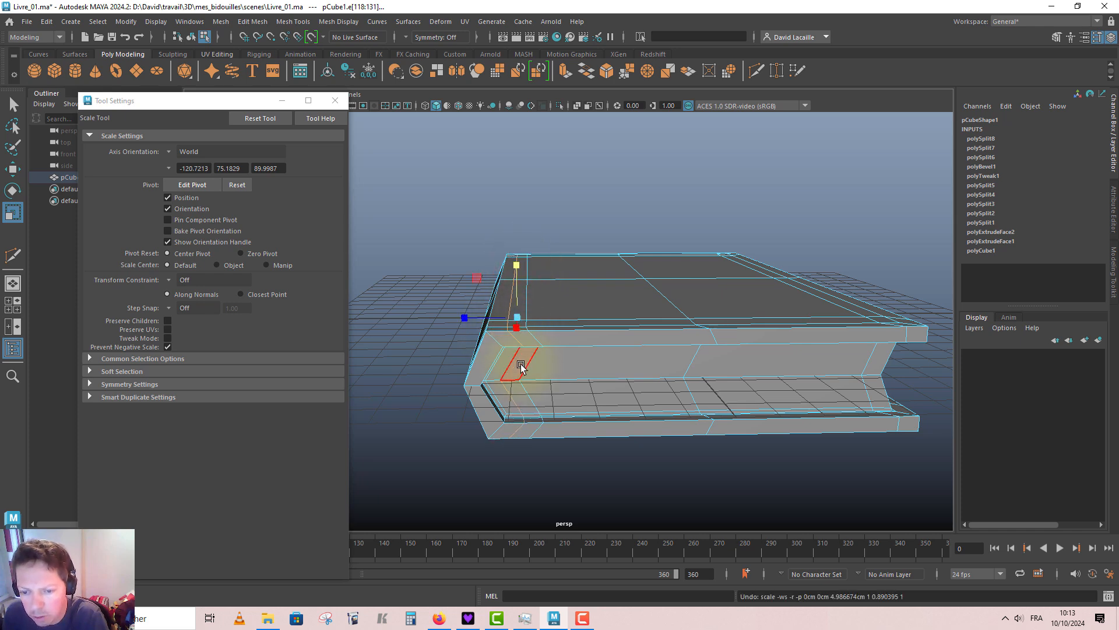
{"action": "left_click_drag", "start_coordinate": [521, 365], "coordinate": [521, 362], "text": "alt"}
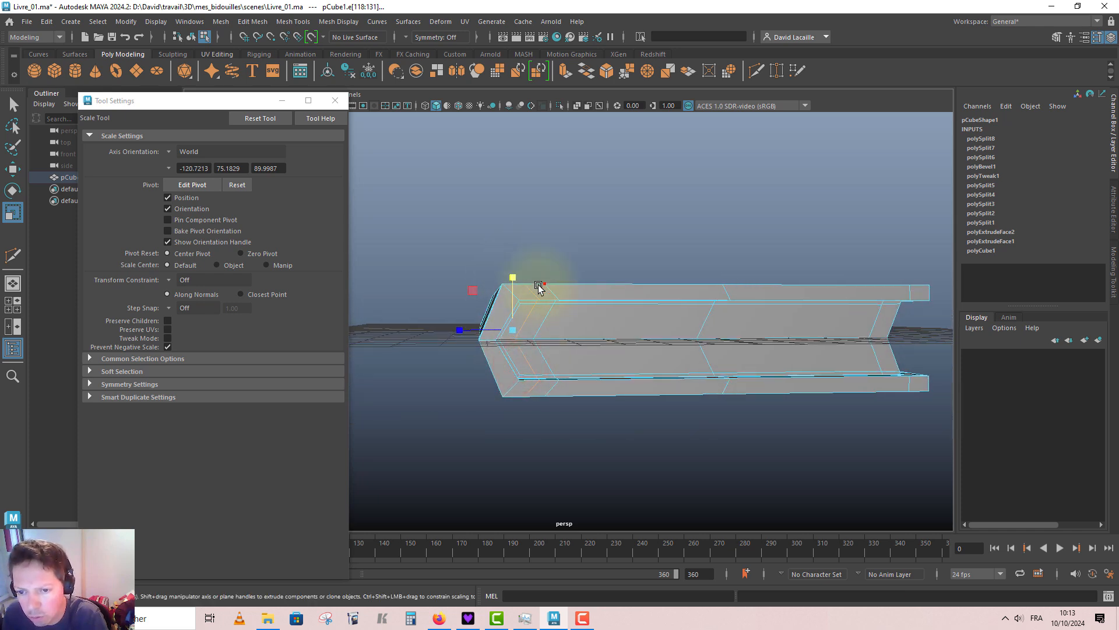
{"action": "left_click_drag", "start_coordinate": [538, 287], "coordinate": [556, 322], "text": "alt"}
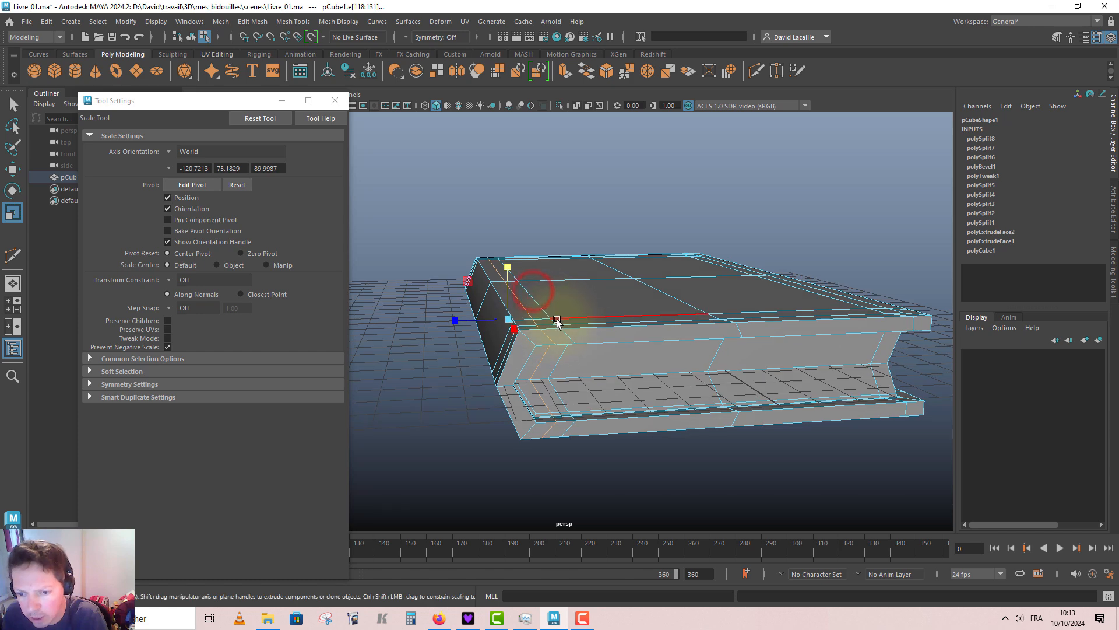
Try to lower the upper cover's lengthwise edges beside the spine with the Move tool, and undo it.
{"action": "left_click", "coordinate": [526, 311]}
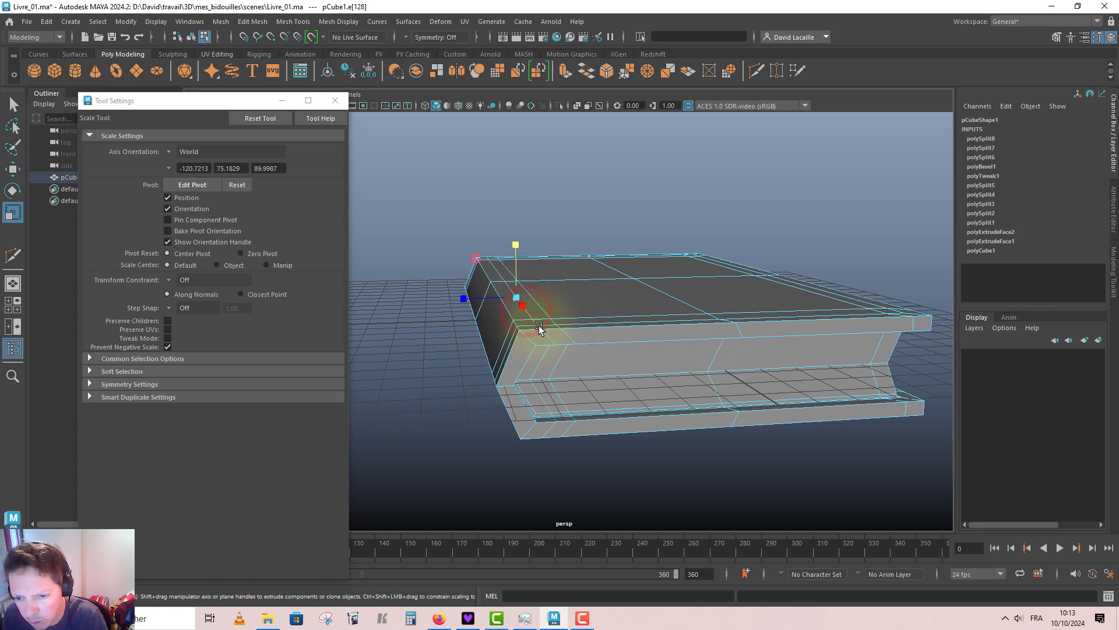
{"action": "left_click_drag", "start_coordinate": [543, 339], "coordinate": [644, 368], "text": "alt"}
{"action": "middle_click_drag", "start_coordinate": [929, 362], "coordinate": [1038, 371], "text": "alt"}
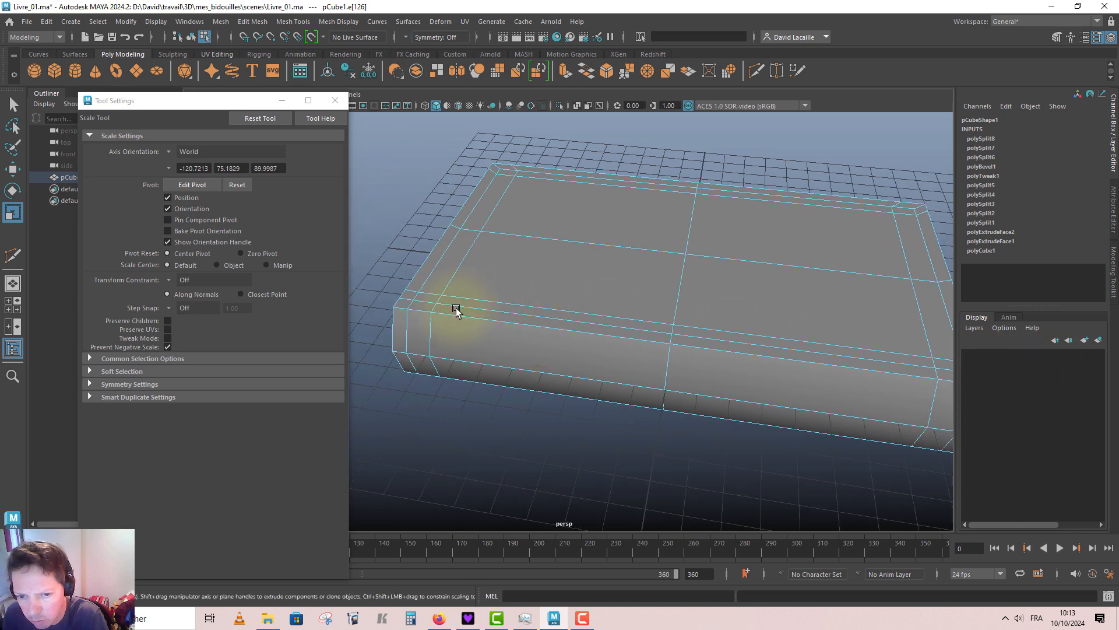
{"action": "double_click", "coordinate": [402, 299], "text": "shift"}
{"action": "left_click_drag", "start_coordinate": [587, 355], "coordinate": [474, 323], "text": "alt"}
{"action": "key", "text": "w"}
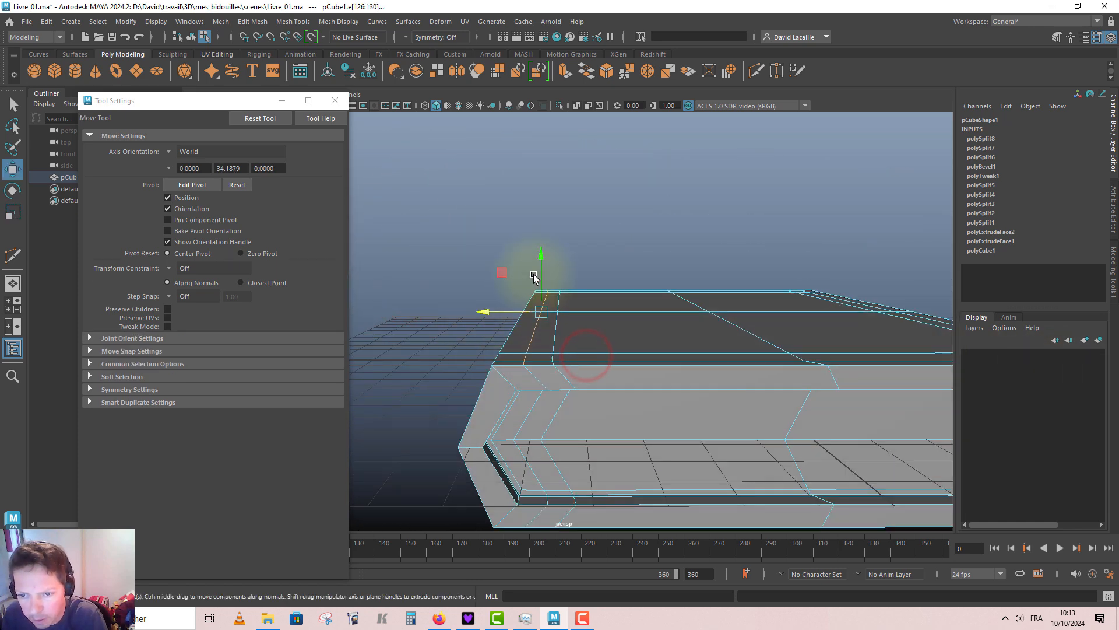
{"action": "left_click_drag", "start_coordinate": [542, 274], "coordinate": [549, 303], "text": "alt"}
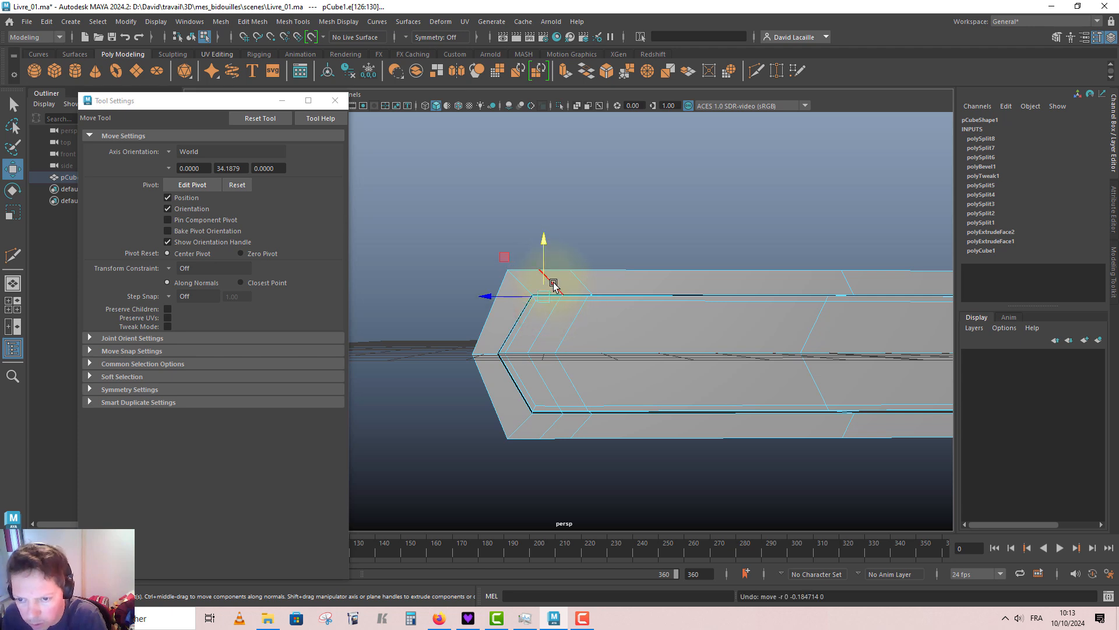
{"action": "left_click_drag", "start_coordinate": [562, 303], "coordinate": [539, 249], "text": "alt"}
Insert an edge loop with Multi-Cut around the rim of the cover, midway through its thickness, and save the scene.
{"action": "key", "text": "F8"}
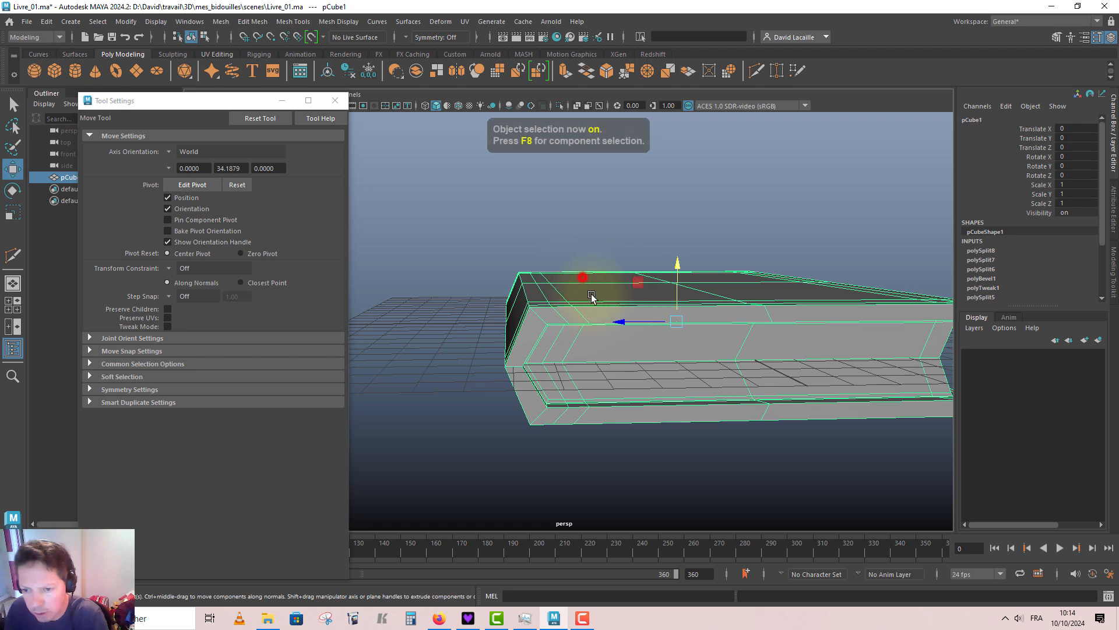
{"action": "left_click_drag", "start_coordinate": [589, 277], "coordinate": [610, 330], "text": "alt"}
{"action": "left_click", "coordinate": [754, 71]}
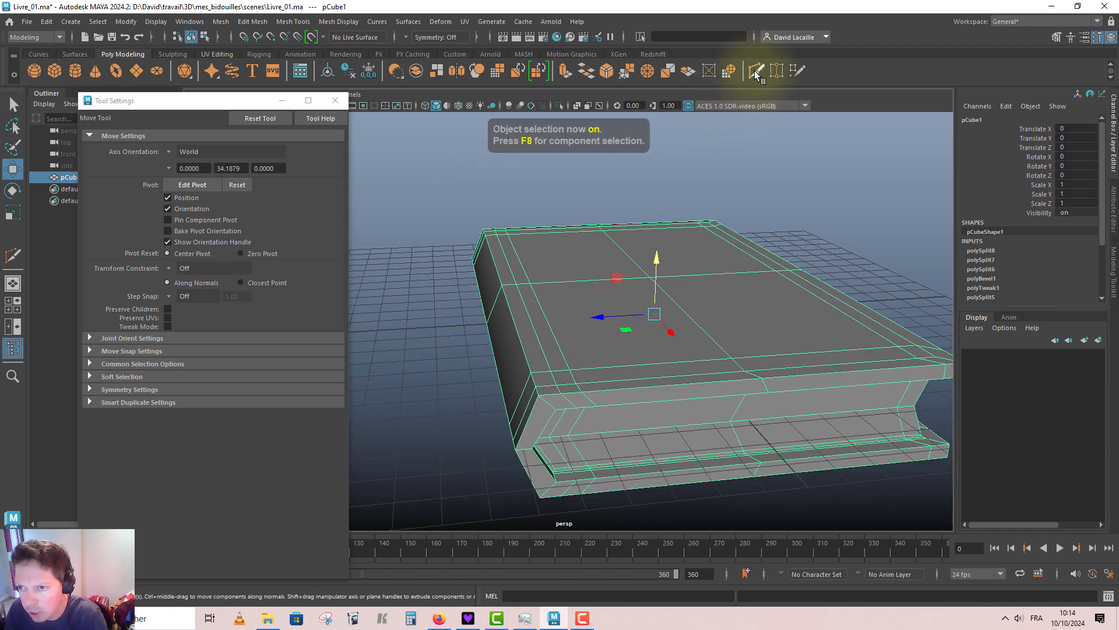
{"action": "left_click_drag", "start_coordinate": [537, 218], "coordinate": [570, 208], "text": "alt"}
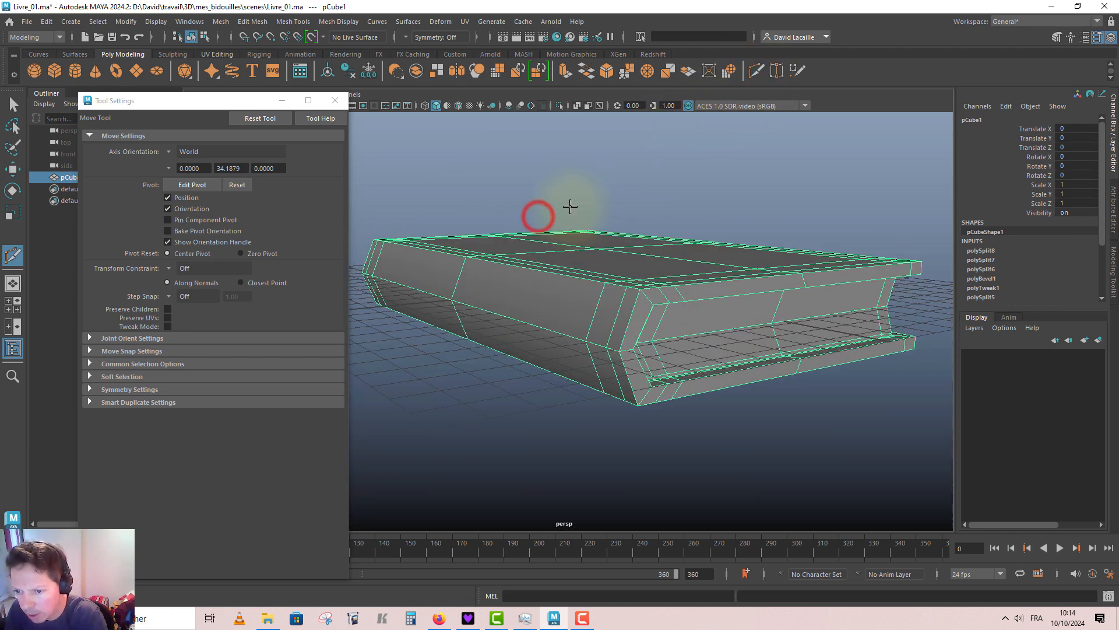
{"action": "scroll", "coordinate": [720, 315], "scroll_direction": "up", "scroll_amount": 5}
{"action": "left_click_drag", "start_coordinate": [720, 315], "coordinate": [536, 281], "text": "alt"}
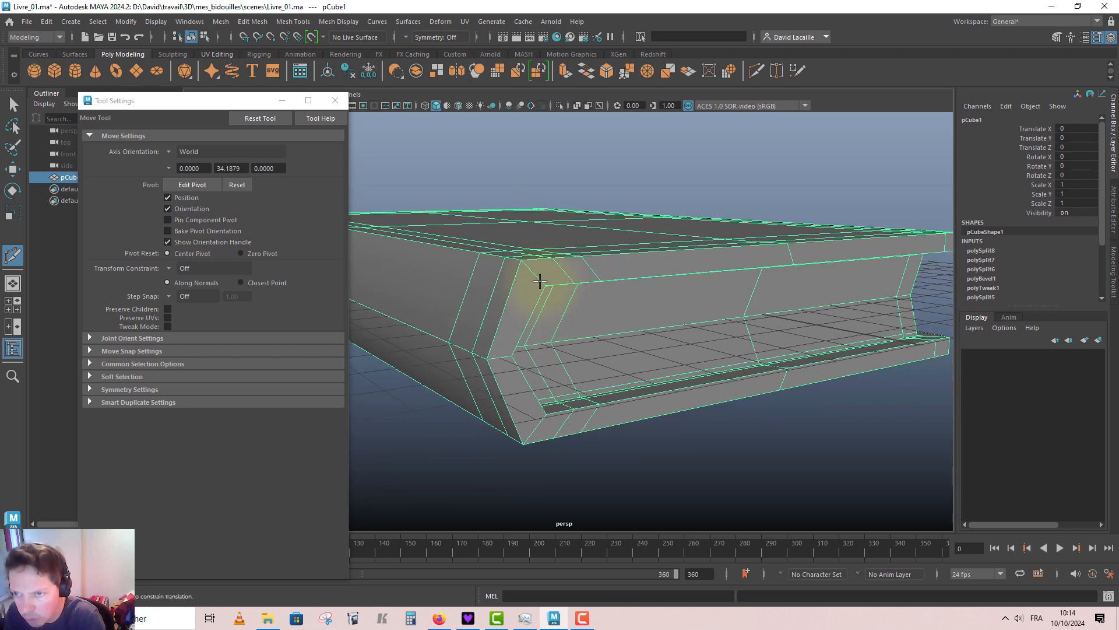
{"action": "left_click", "coordinate": [753, 73]}
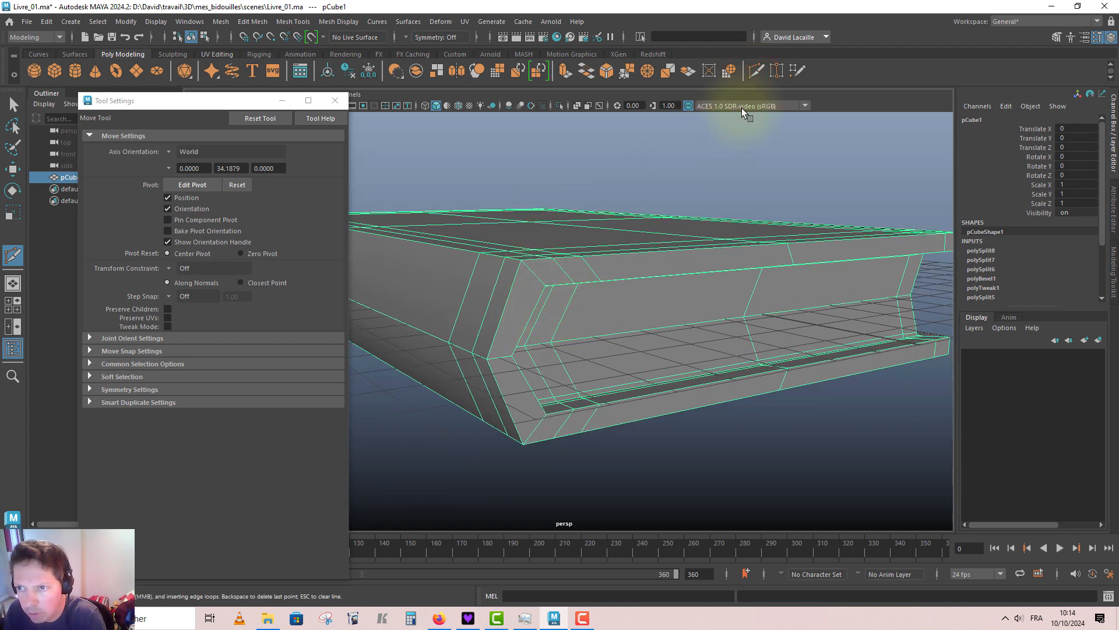
{"action": "left_click", "coordinate": [752, 71]}
{"action": "left_click", "coordinate": [536, 277]}
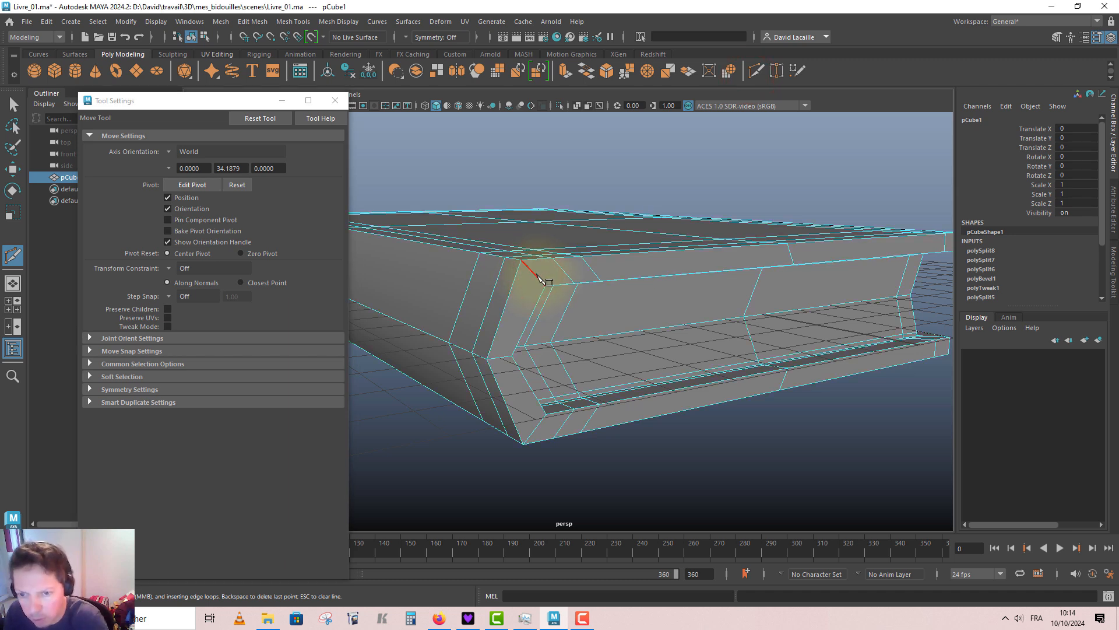
{"action": "key", "text": "ctrl"}
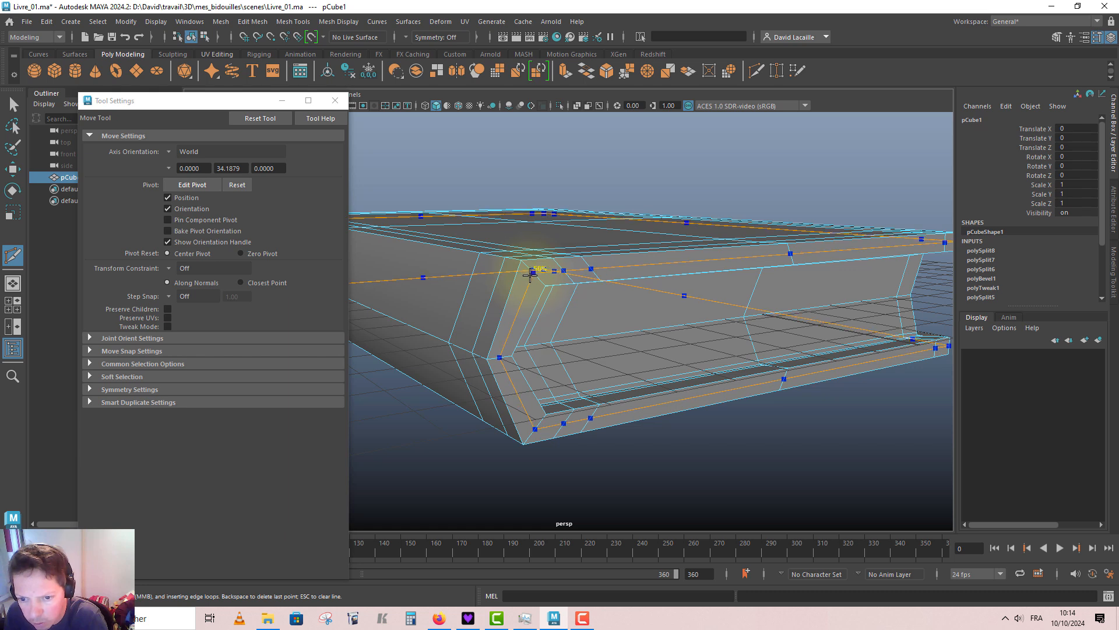
{"action": "left_click", "coordinate": [530, 274], "text": "ctrl"}
{"action": "key", "text": "w"}
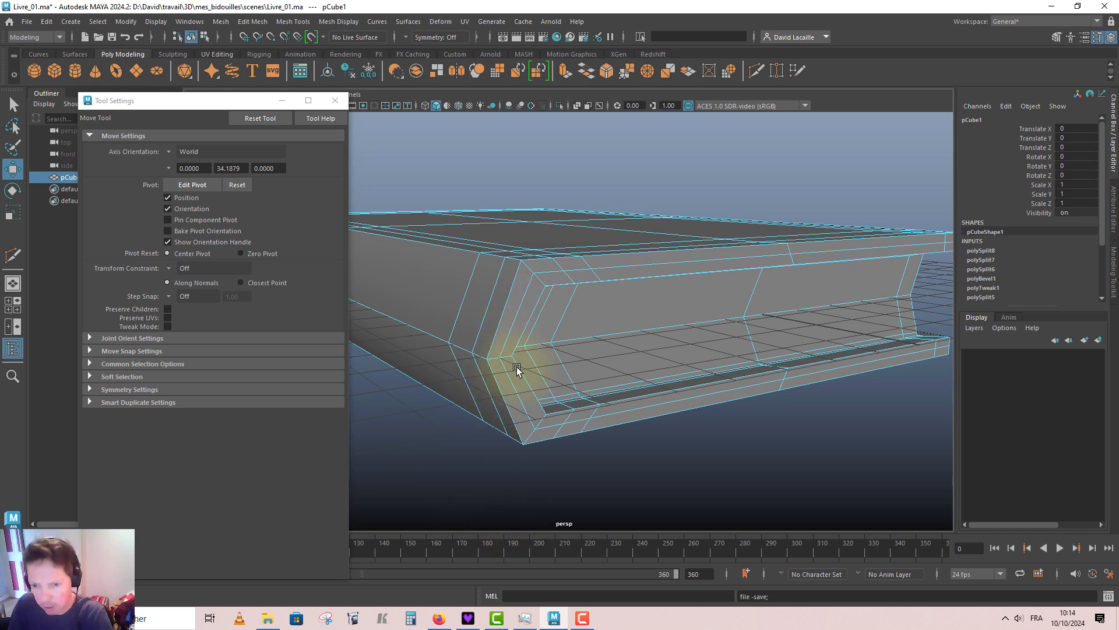
Select the edge loop running midway around the cover's rim and convert the selection to vertices.
{"action": "right_click_drag", "start_coordinate": [508, 273], "coordinate": [511, 248]}
{"action": "left_click", "coordinate": [521, 313]}
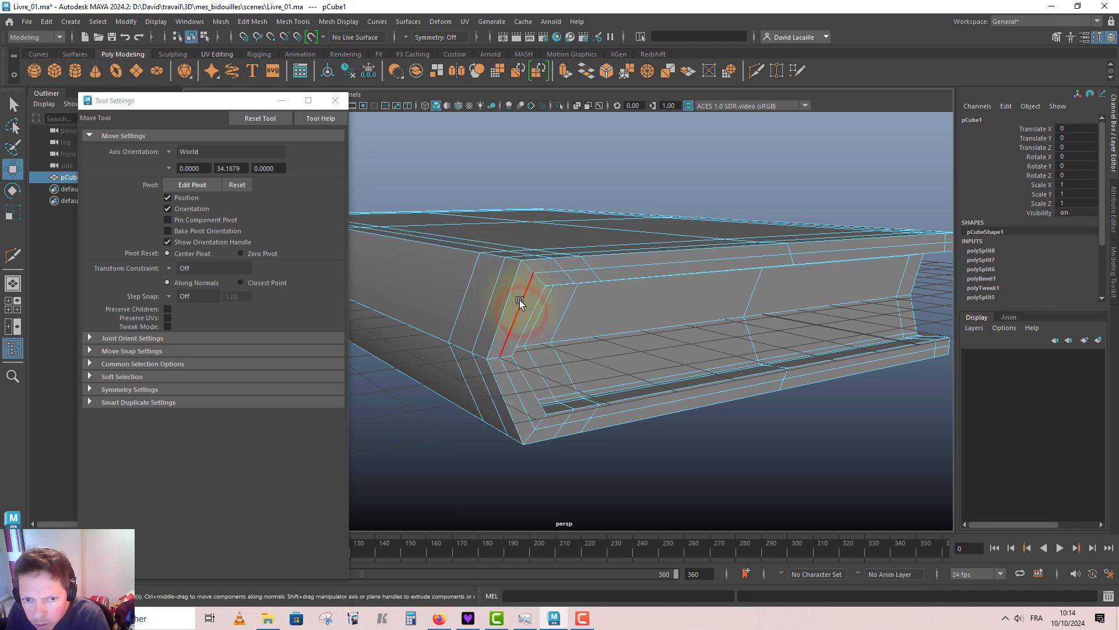
{"action": "double_click", "coordinate": [520, 300]}
{"action": "left_click_drag", "start_coordinate": [497, 484], "coordinate": [367, 408], "text": "alt"}
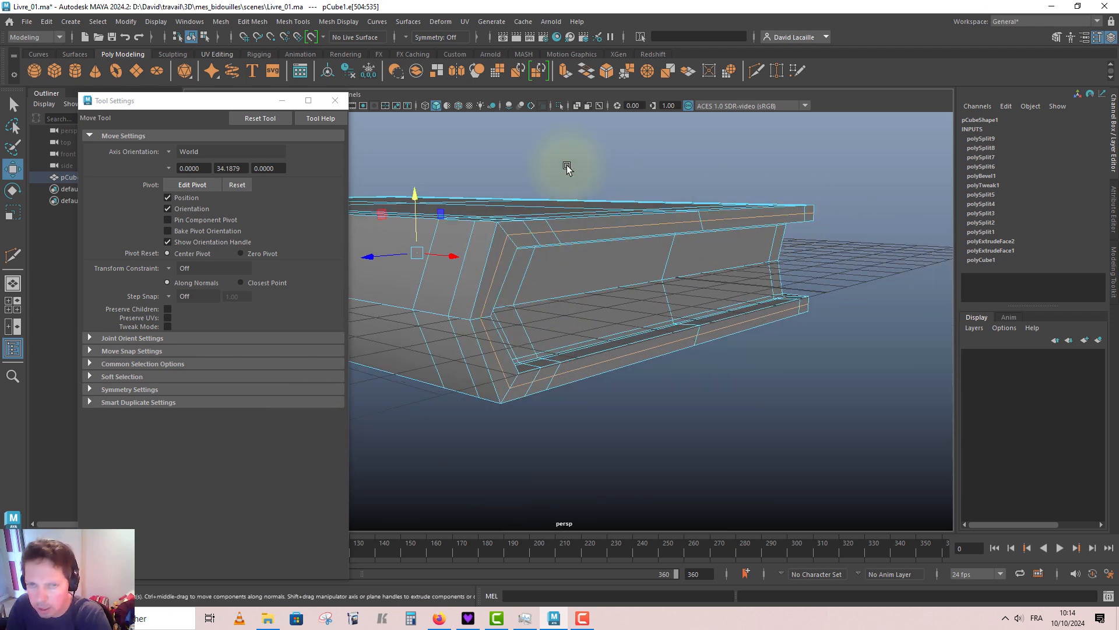
{"action": "right_click", "coordinate": [501, 256], "text": "ctrl"}
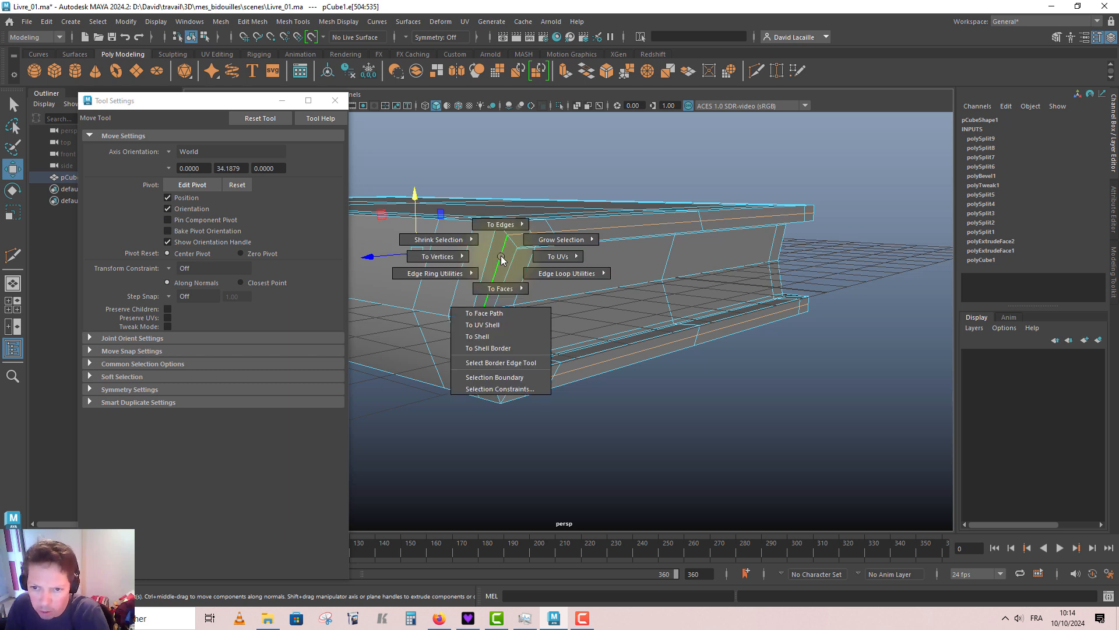
{"action": "right_click_drag", "start_coordinate": [502, 259], "coordinate": [415, 255], "text": "ctrl"}
{"action": "left_click_drag", "start_coordinate": [516, 249], "coordinate": [383, 283], "text": "alt"}
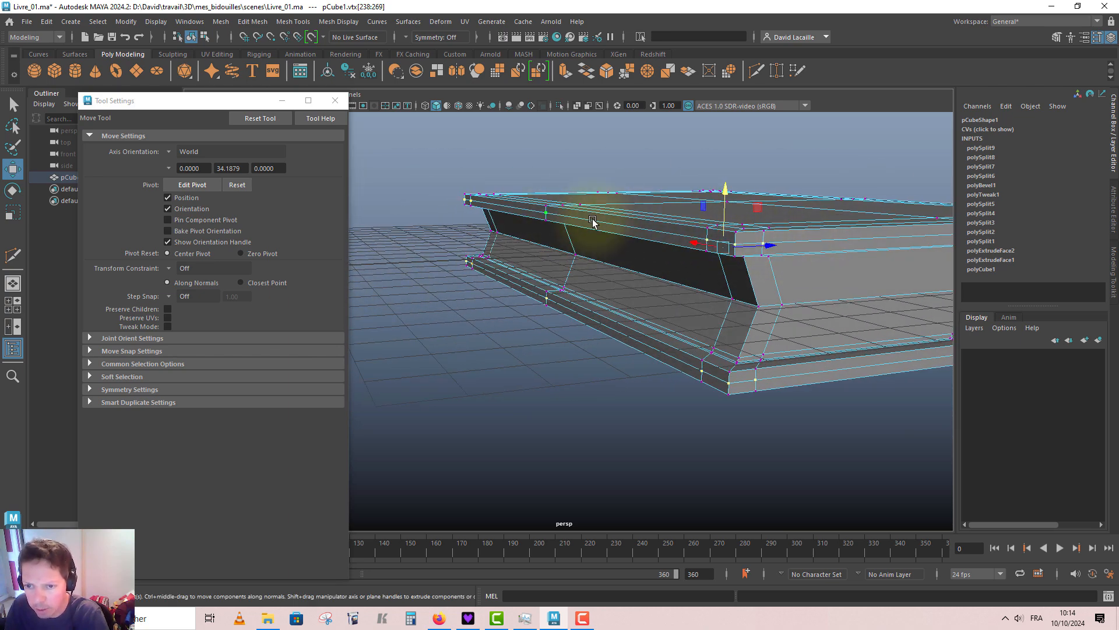
{"action": "left_click_drag", "start_coordinate": [592, 220], "coordinate": [776, 279], "text": "alt"}
Set the Move tool's axis orientation to Normal and push the selected rim vertices slightly outward along their normals.
{"action": "left_click", "coordinate": [169, 151]}
{"action": "left_click", "coordinate": [195, 203]}
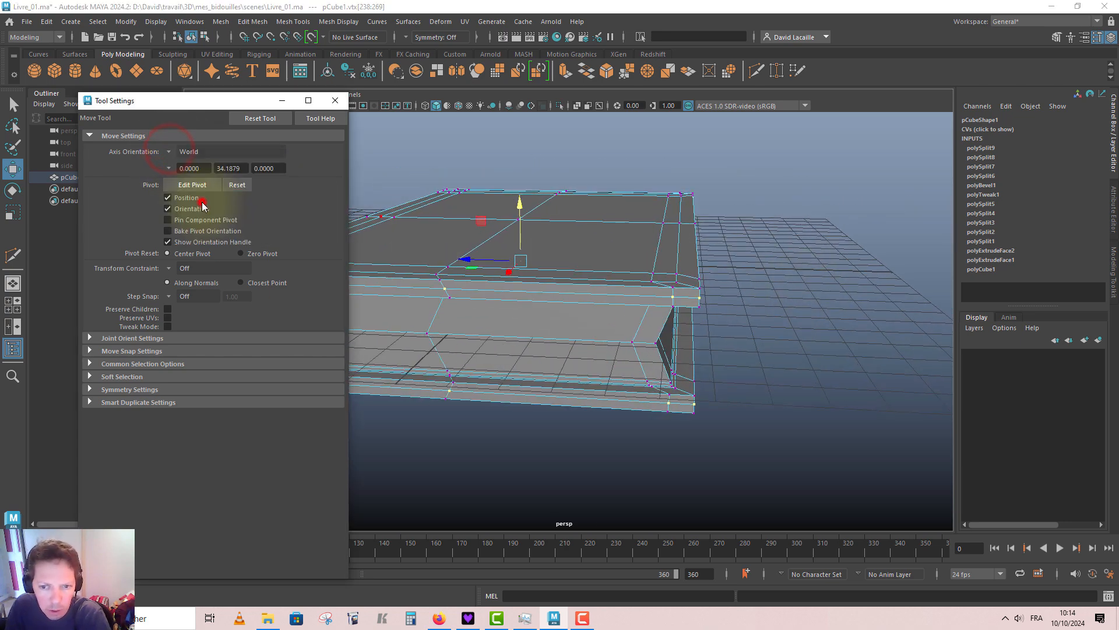
{"action": "left_click_drag", "start_coordinate": [465, 244], "coordinate": [545, 280], "text": "alt"}
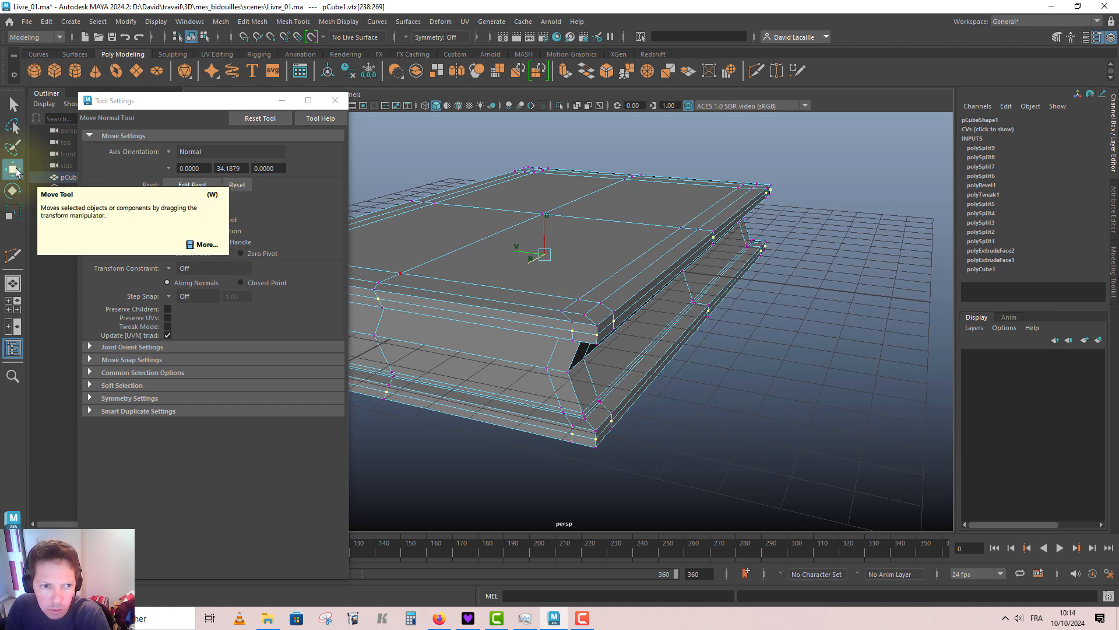
{"action": "left_click", "coordinate": [14, 169]}
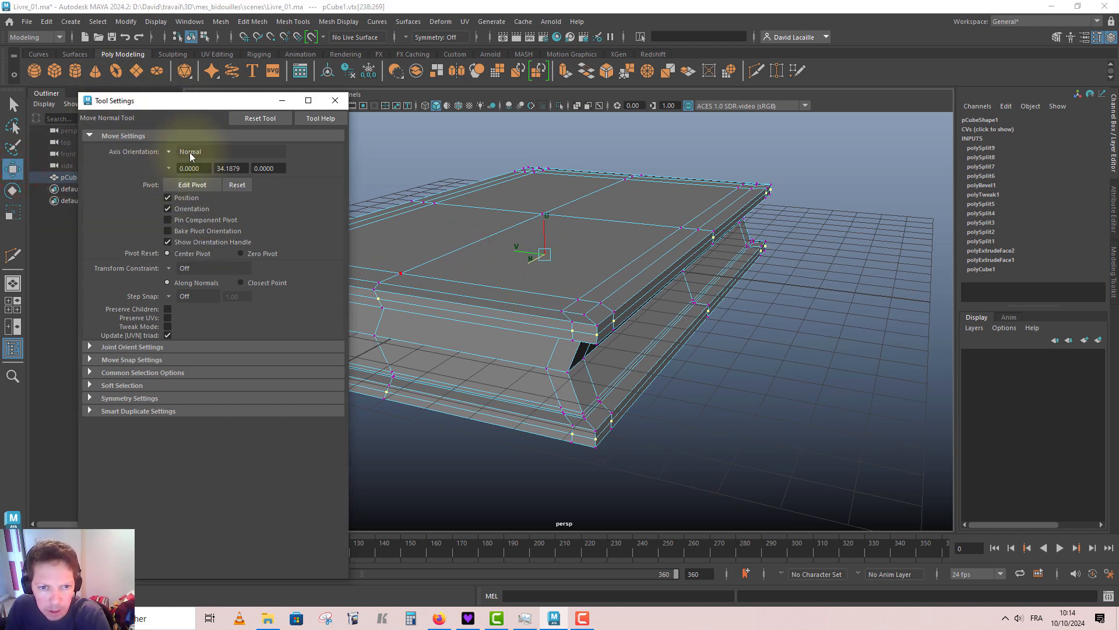
{"action": "left_click", "coordinate": [530, 264]}
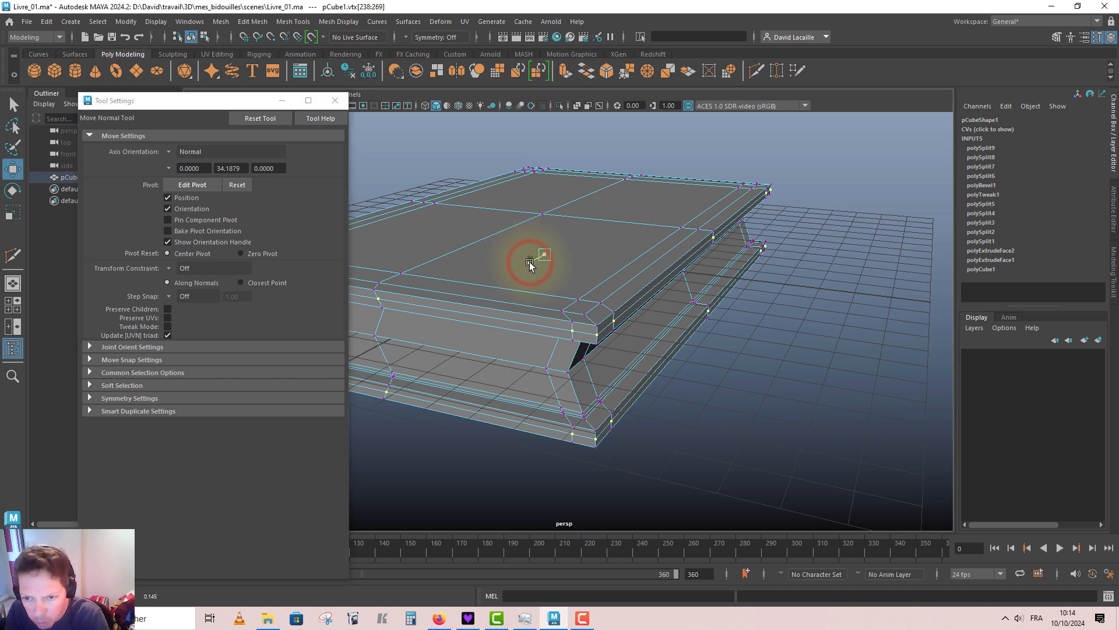
{"action": "left_click_drag", "start_coordinate": [529, 264], "coordinate": [527, 266]}
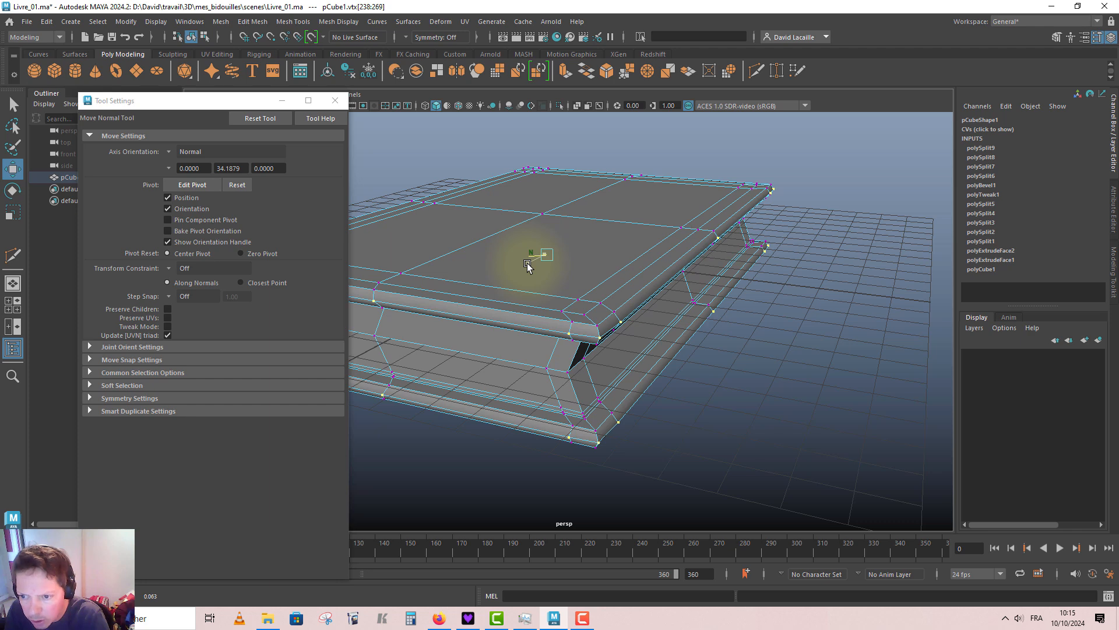
Turn on smooth mesh preview and examine the rounded cover rim from several angles.
{"action": "mouse_move", "coordinate": [527, 267]}
{"action": "left_mouse_down", "text": "alt"}
{"action": "mouse_move", "coordinate": [575, 302]}
{"action": "mouse_move", "coordinate": [547, 296]}
{"action": "mouse_move", "coordinate": [530, 257]}
{"action": "left_mouse_up", "text": "alt"}
{"action": "key", "text": "3"}
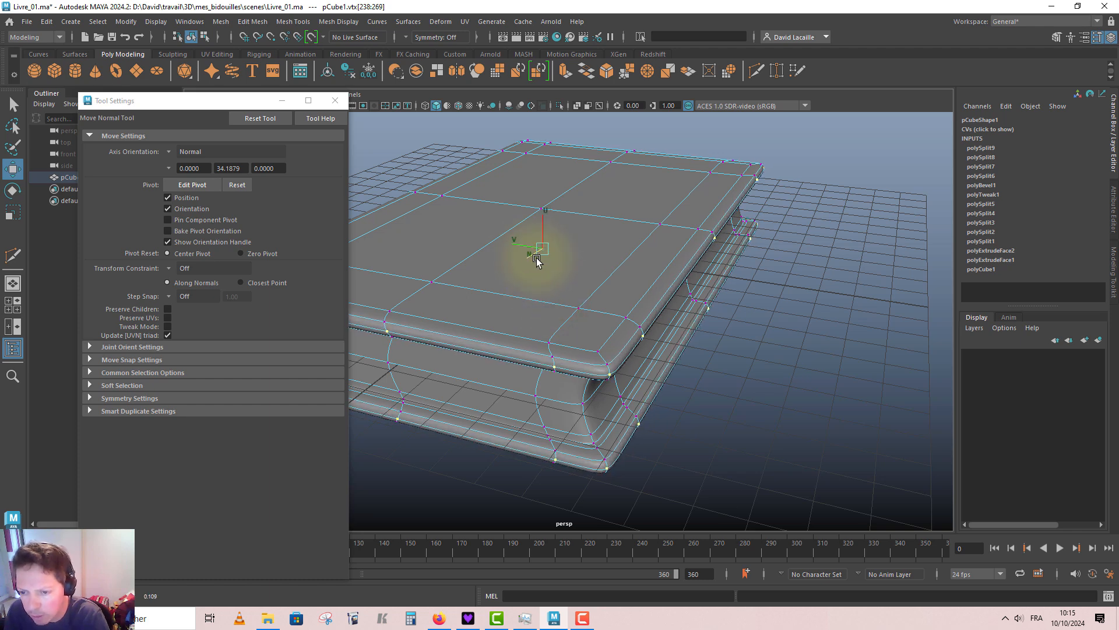
{"action": "left_click_drag", "start_coordinate": [635, 347], "coordinate": [648, 300], "text": "alt"}
{"action": "left_click_drag", "start_coordinate": [725, 317], "coordinate": [810, 315], "text": "alt"}
{"action": "scroll", "coordinate": [751, 302], "scroll_direction": "down", "scroll_amount": 2}
{"action": "middle_click_drag", "start_coordinate": [796, 360], "coordinate": [812, 369], "text": "alt"}
{"action": "left_click_drag", "start_coordinate": [789, 354], "coordinate": [669, 325], "text": "alt"}
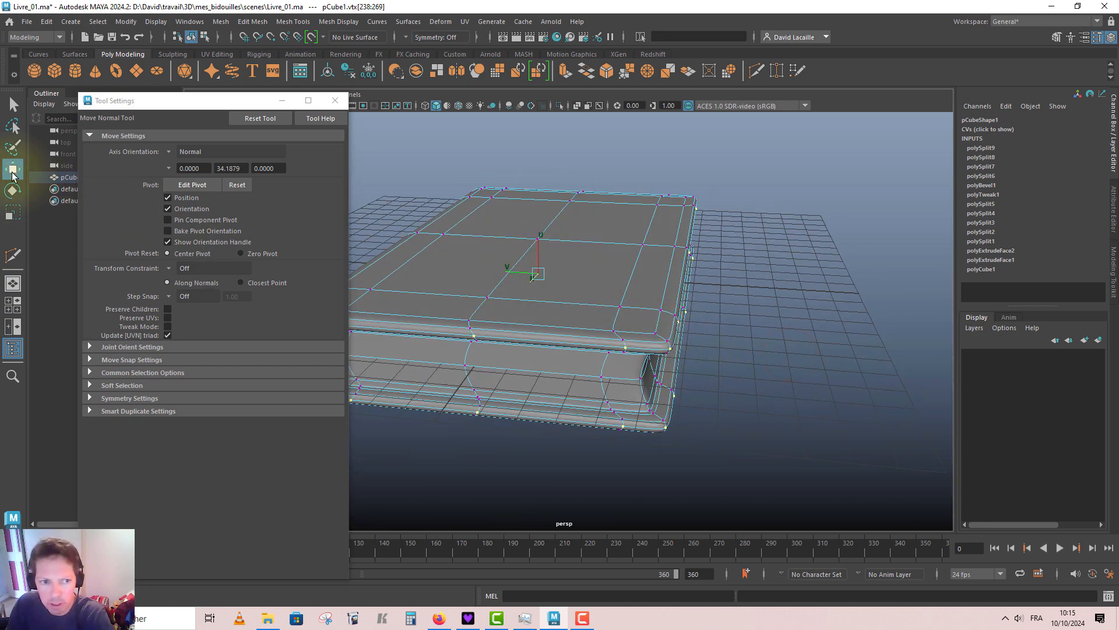
Reset the Move tool to its default settings and close the tool settings.
{"action": "double_click", "coordinate": [13, 175]}
{"action": "left_click", "coordinate": [256, 121]}
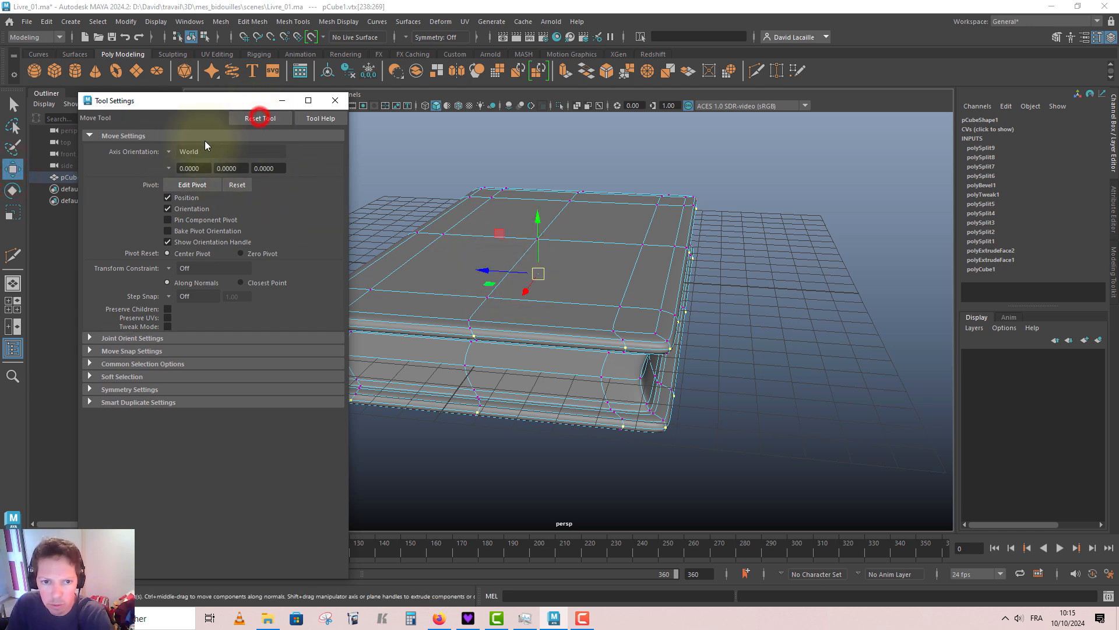
{"action": "left_click", "coordinate": [335, 100]}
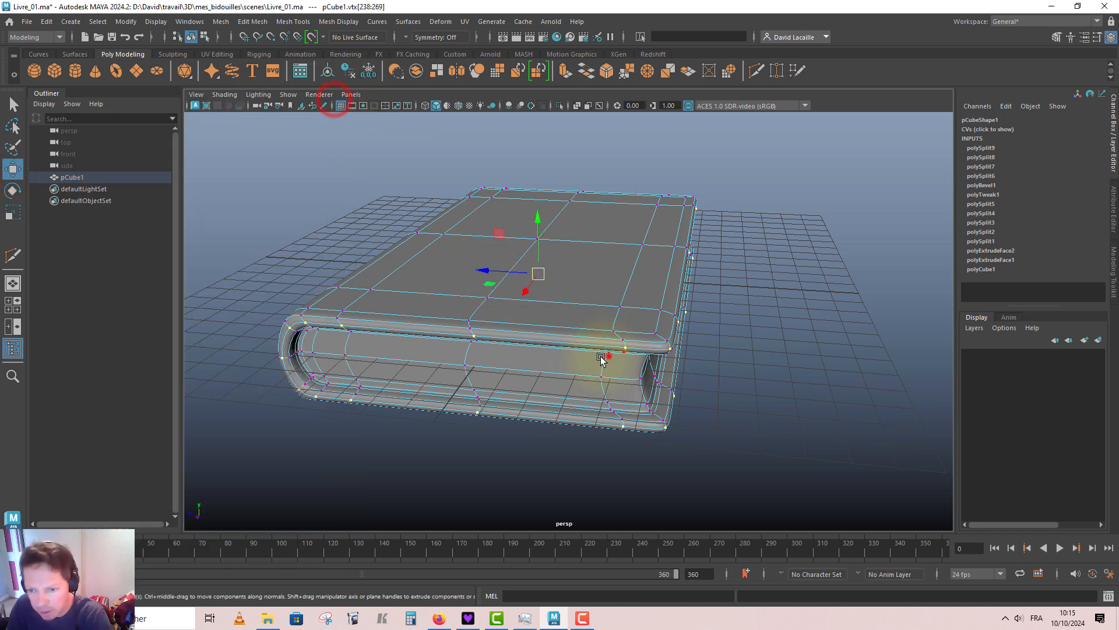
Return the book to object mode and delete its construction history.
{"action": "left_click_drag", "start_coordinate": [609, 355], "coordinate": [566, 362], "text": "alt"}
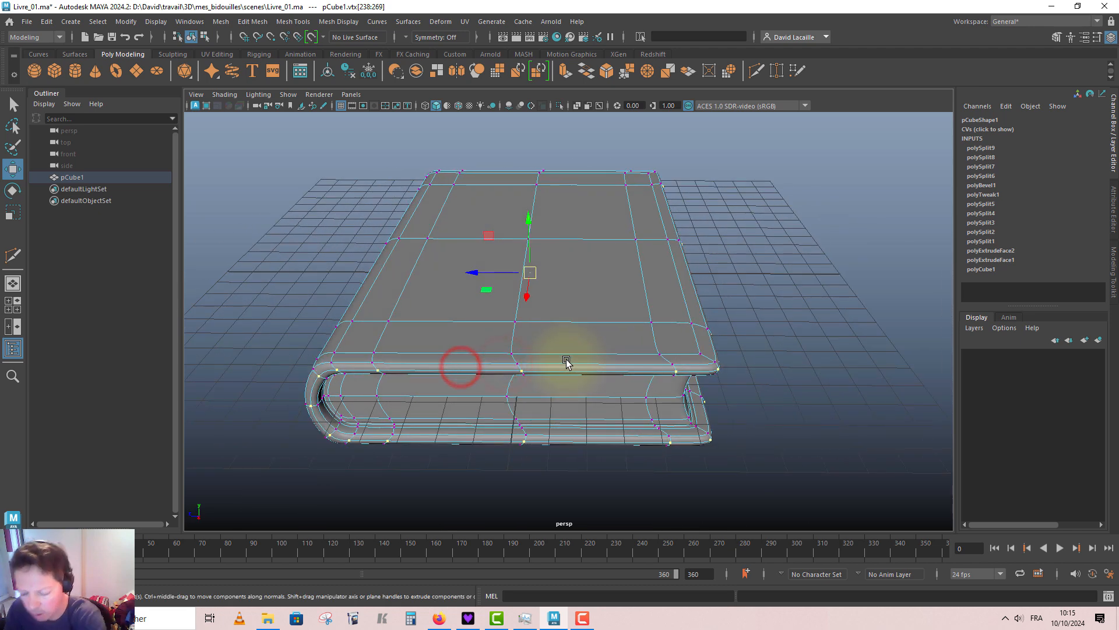
{"action": "right_click_drag", "start_coordinate": [557, 309], "coordinate": [601, 260]}
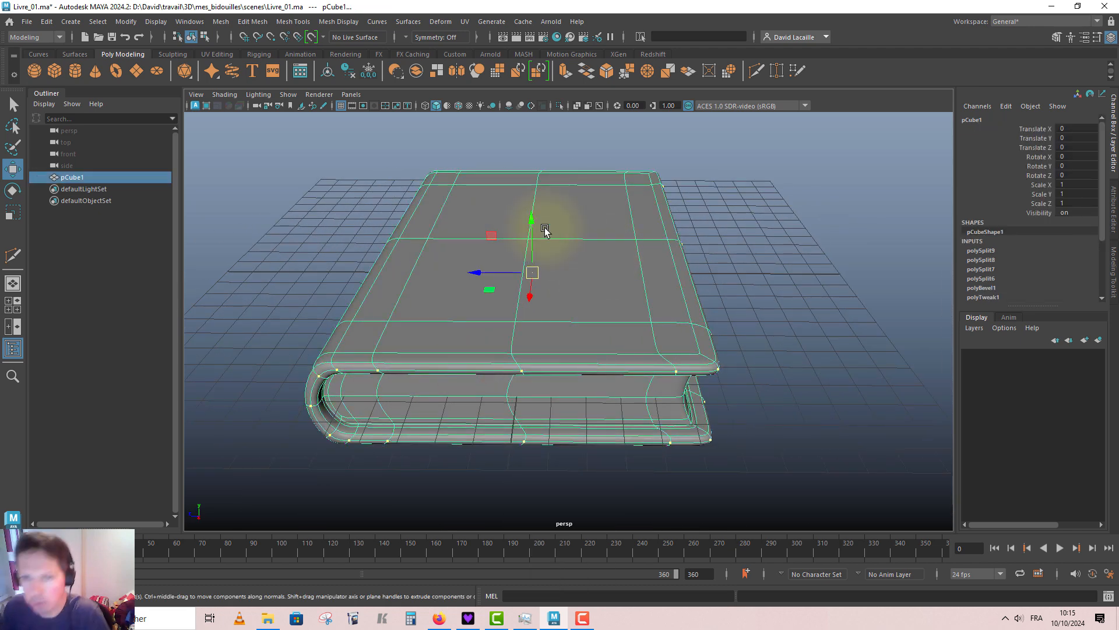
{"action": "left_click", "coordinate": [349, 71]}
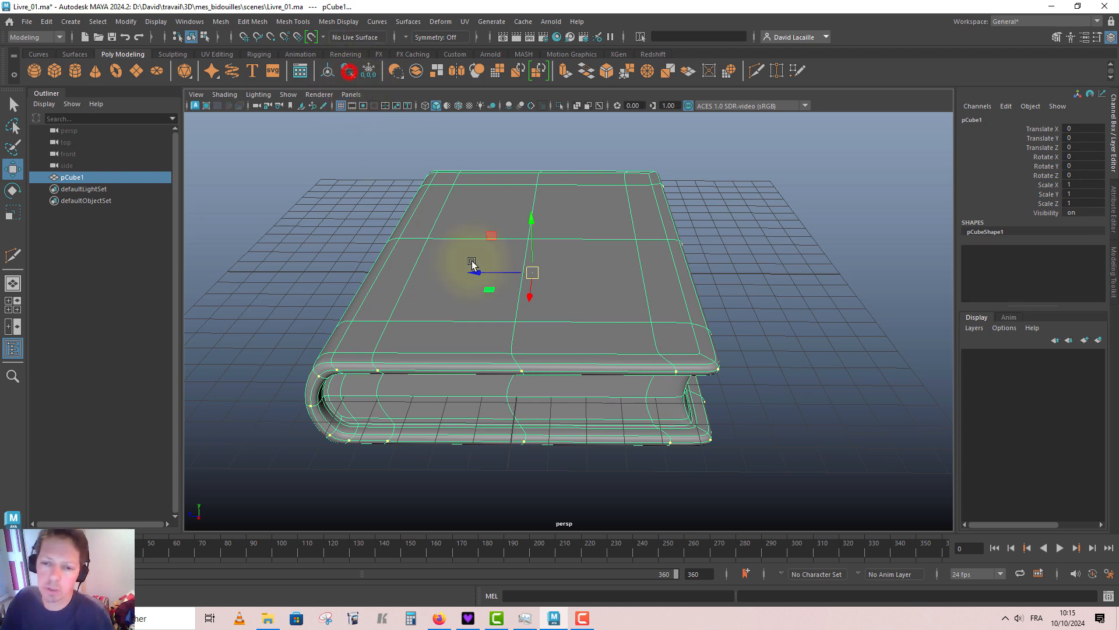
Open the UV Editor for the book and display its UVs shaded.
{"action": "left_click_drag", "start_coordinate": [475, 262], "coordinate": [492, 294], "text": "alt"}
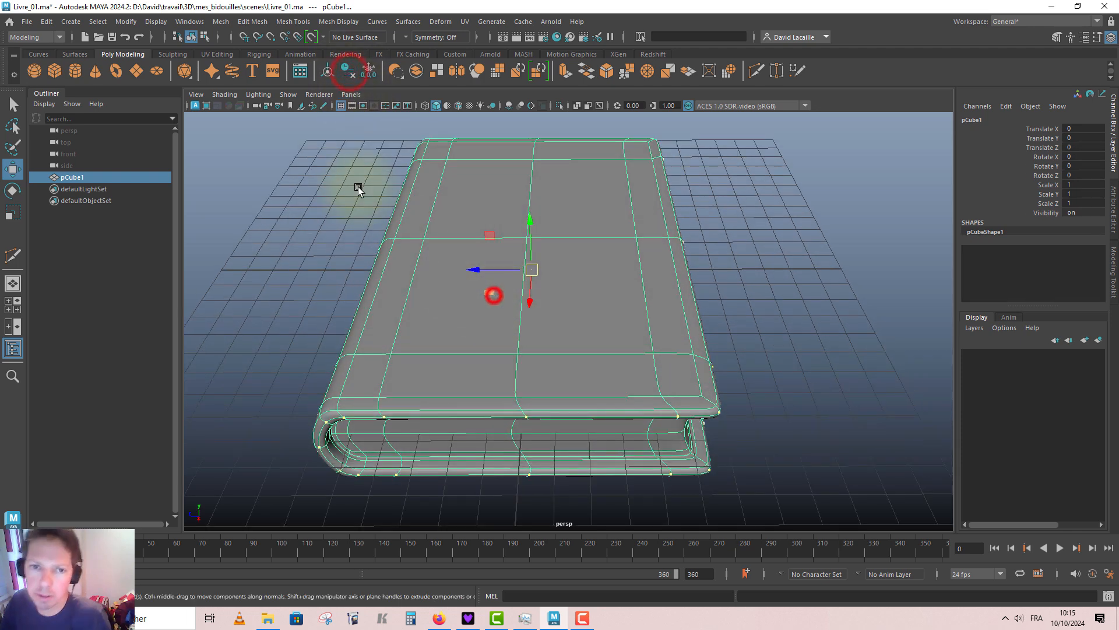
{"action": "left_click", "coordinate": [217, 53]}
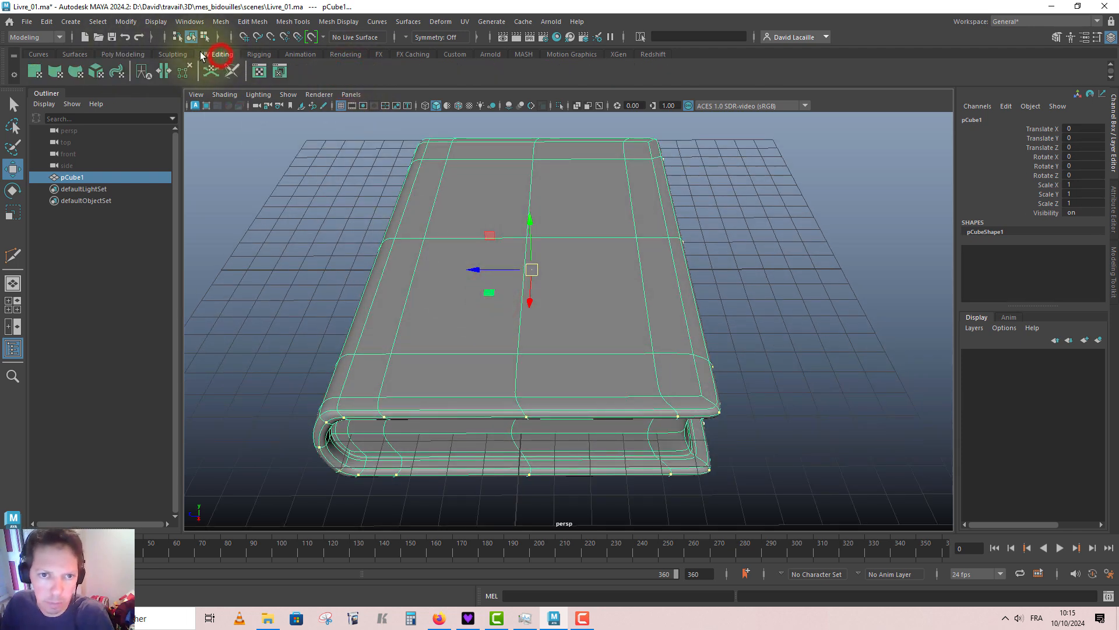
{"action": "left_click", "coordinate": [259, 71]}
{"action": "left_click_drag", "start_coordinate": [852, 118], "coordinate": [636, 136]}
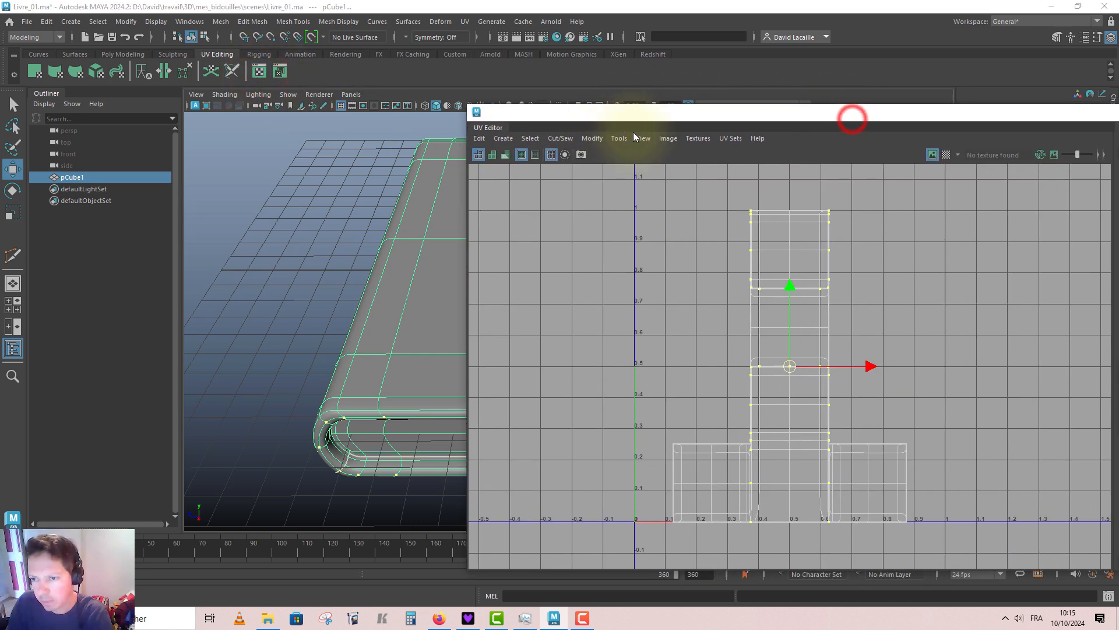
{"action": "left_click", "coordinate": [492, 155]}
{"action": "mouse_move", "coordinate": [429, 244]}
{"action": "right_mouse_down"}
{"action": "mouse_move", "coordinate": [466, 234]}
{"action": "mouse_move", "coordinate": [441, 240]}
{"action": "right_mouse_up"}
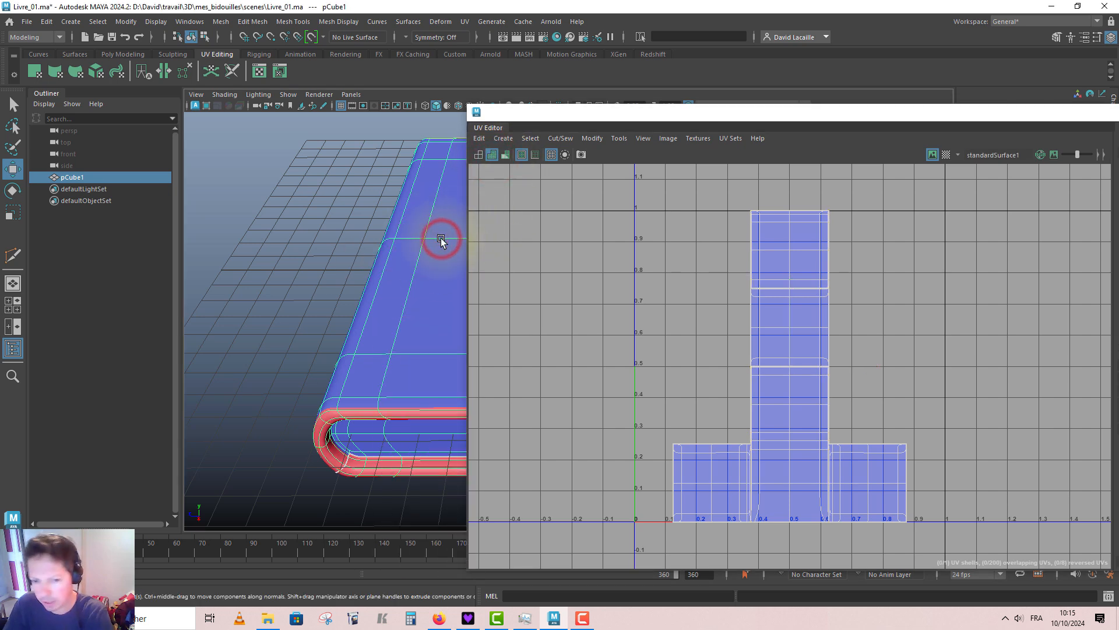
Turn off the book's smooth preview and apply an Automatic UV projection.
{"action": "key", "text": "1"}
{"action": "scroll", "coordinate": [441, 240], "scroll_direction": "down", "scroll_amount": 3}
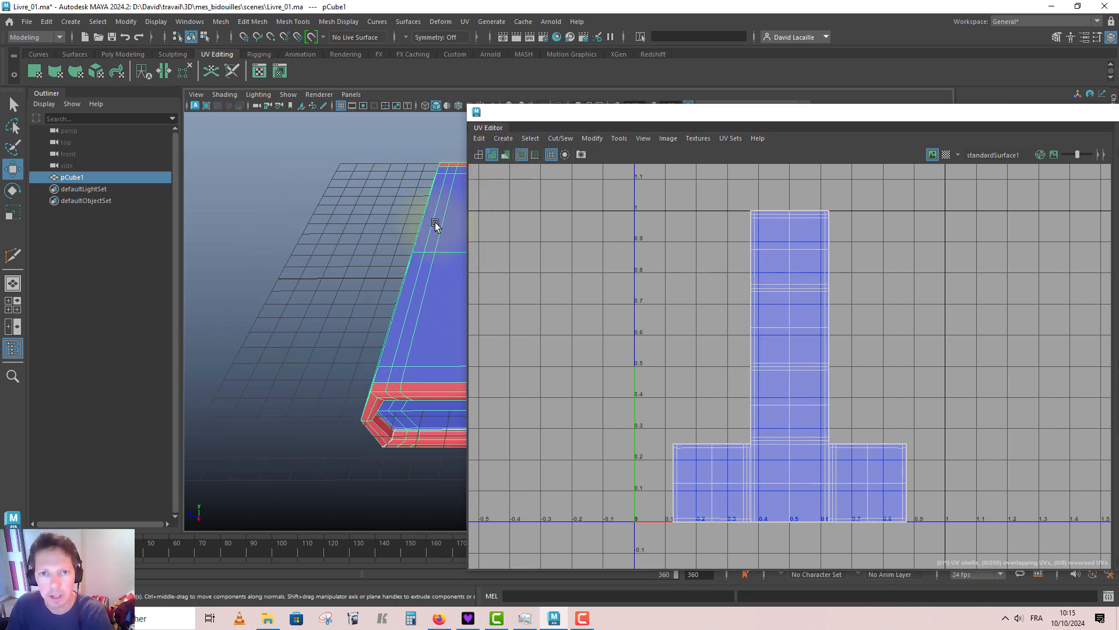
{"action": "left_click", "coordinate": [464, 23]}
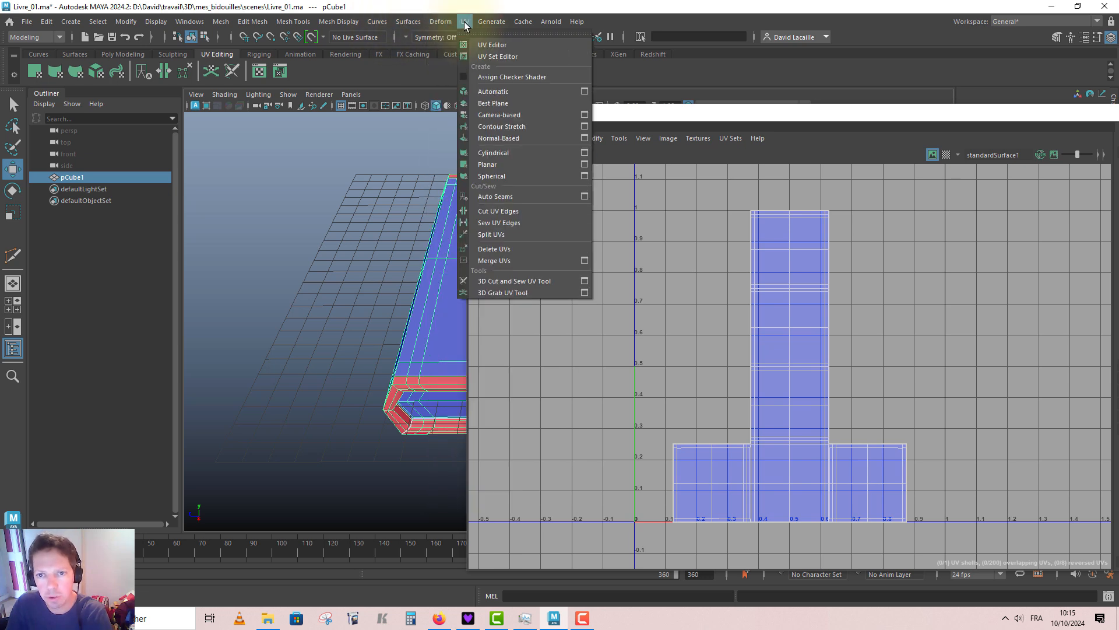
{"action": "left_click", "coordinate": [493, 92]}
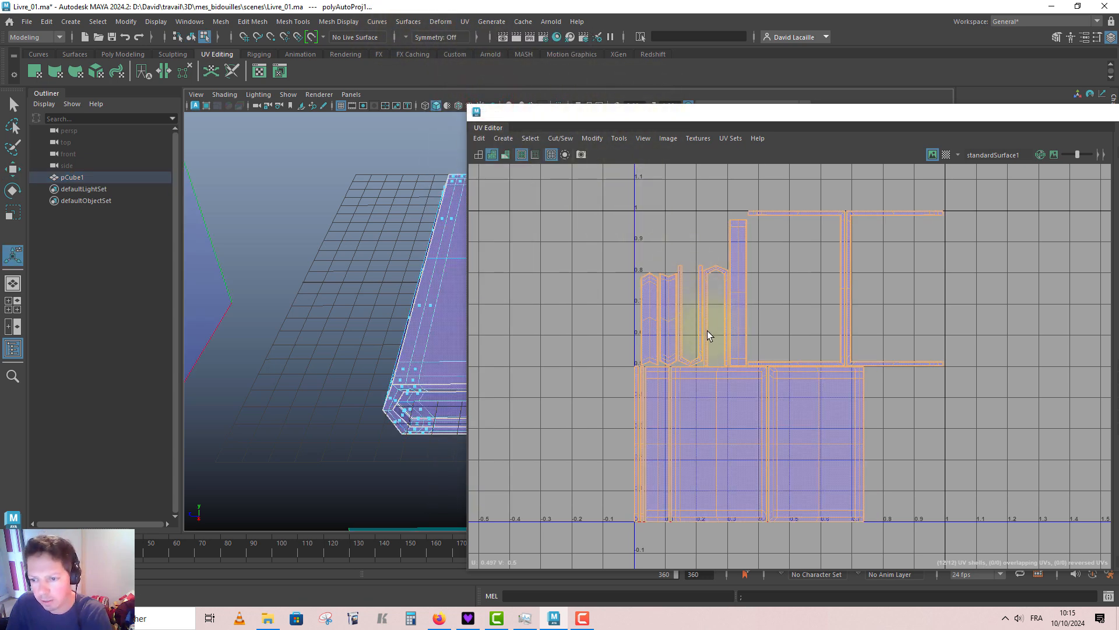
Examine in UV shell mode which UV shell corresponds to the book's upper cover.
{"action": "right_click_drag", "start_coordinate": [799, 326], "coordinate": [771, 288]}
{"action": "left_click_drag", "start_coordinate": [682, 115], "coordinate": [897, 118]}
{"action": "left_click_drag", "start_coordinate": [573, 266], "coordinate": [400, 251], "text": "alt"}
{"action": "key", "text": "w"}
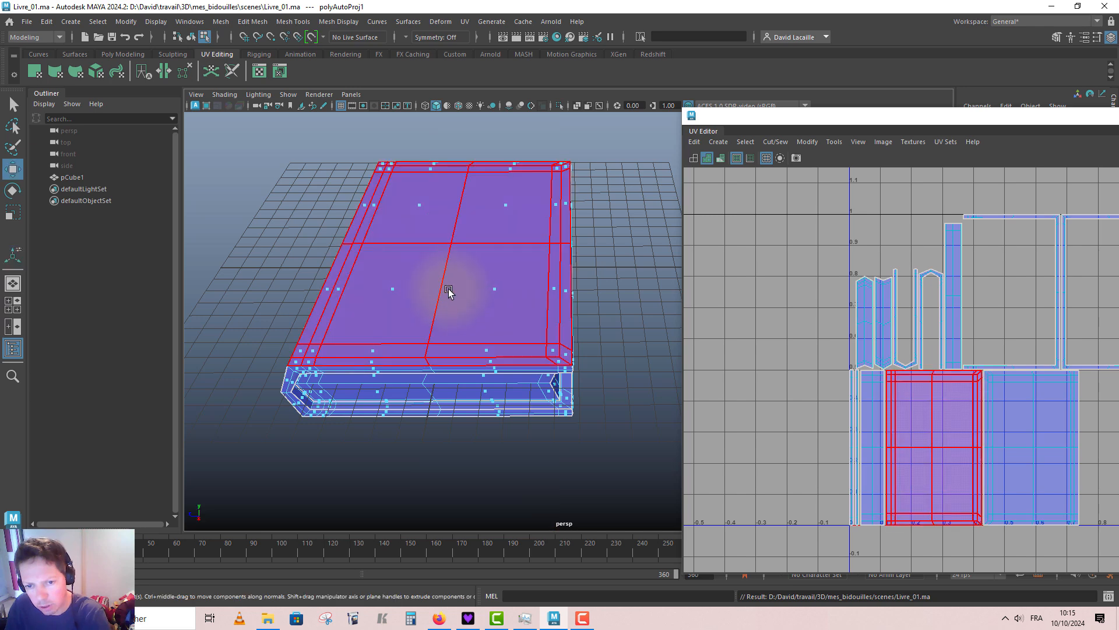
{"action": "left_click_drag", "start_coordinate": [450, 292], "coordinate": [452, 324], "text": "alt"}
Select, in edge mode, the two long seam edges joining the spine to the upper and lower covers.
{"action": "right_click_drag", "start_coordinate": [922, 437], "coordinate": [925, 404]}
{"action": "left_click_drag", "start_coordinate": [407, 328], "coordinate": [508, 318], "text": "alt"}
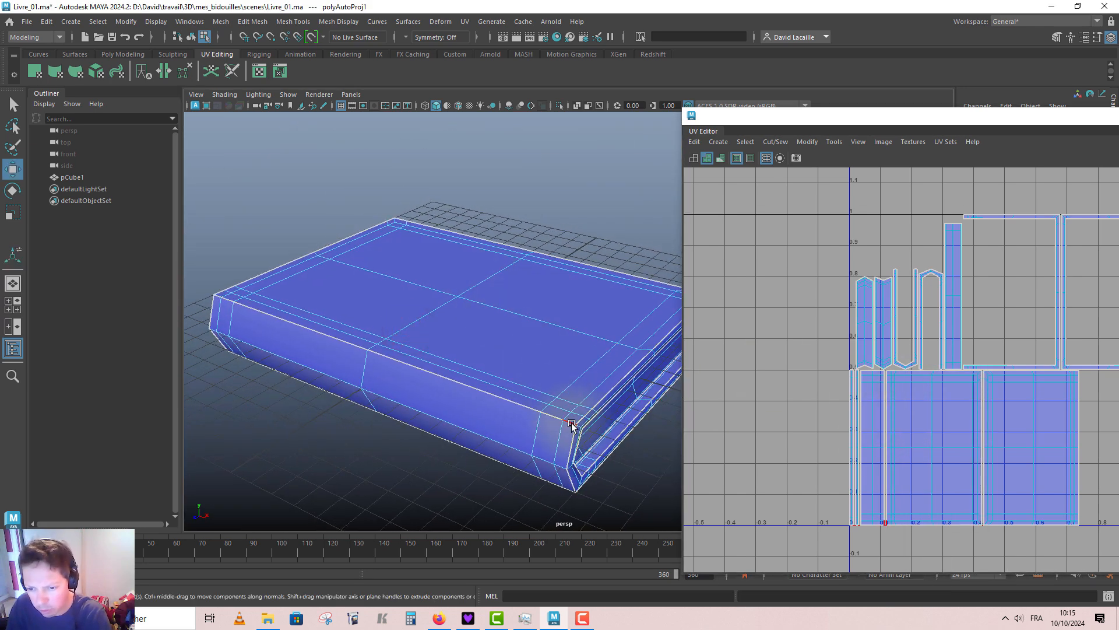
{"action": "left_click", "coordinate": [572, 425]}
{"action": "left_click_drag", "start_coordinate": [417, 392], "coordinate": [313, 256], "text": "alt"}
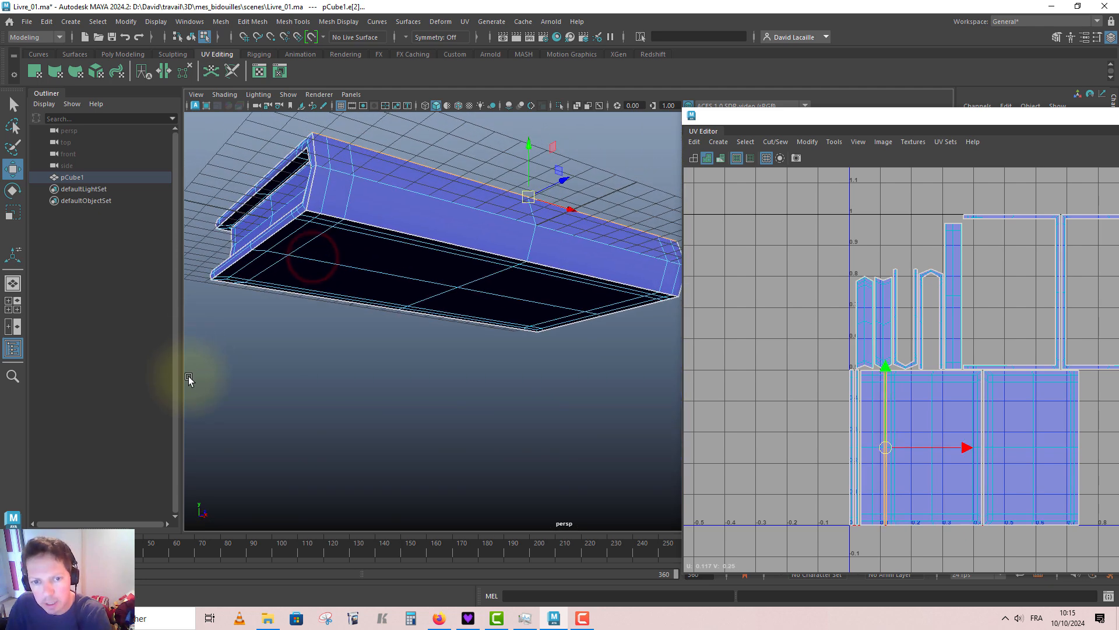
{"action": "left_click", "coordinate": [315, 211]}
{"action": "left_click_drag", "start_coordinate": [314, 211], "coordinate": [561, 280], "text": "alt"}
{"action": "middle_click_drag", "start_coordinate": [469, 391], "coordinate": [425, 442], "text": "alt"}
{"action": "right_click_drag", "start_coordinate": [426, 442], "coordinate": [564, 446], "text": "alt"}
{"action": "left_click_drag", "start_coordinate": [453, 322], "coordinate": [453, 367], "text": "alt"}
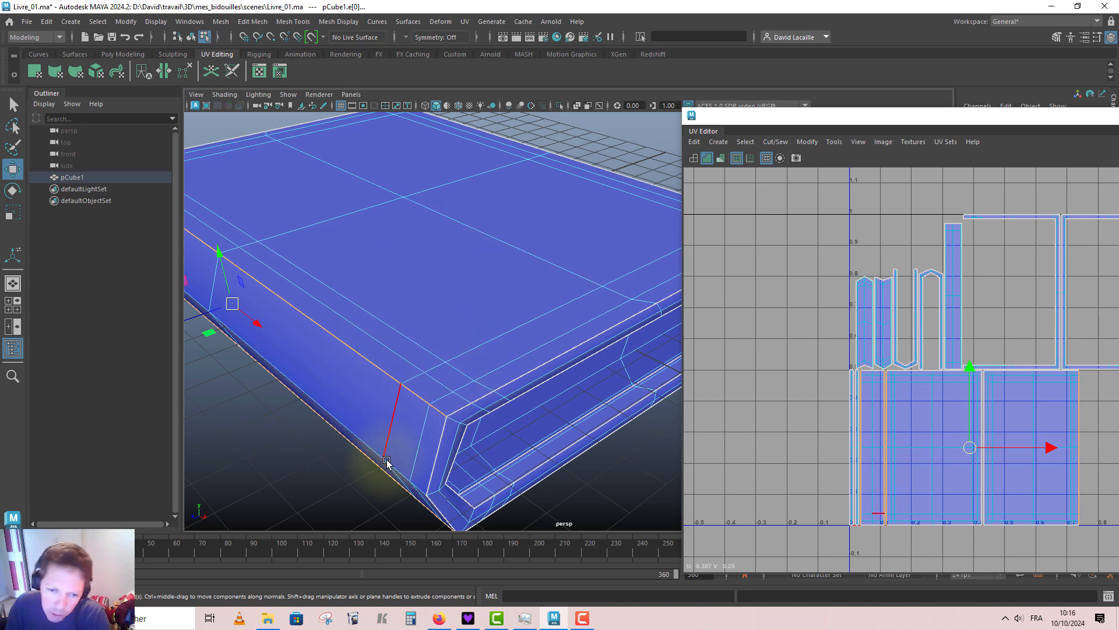
{"action": "left_click_drag", "start_coordinate": [336, 453], "coordinate": [417, 377], "text": "alt"}
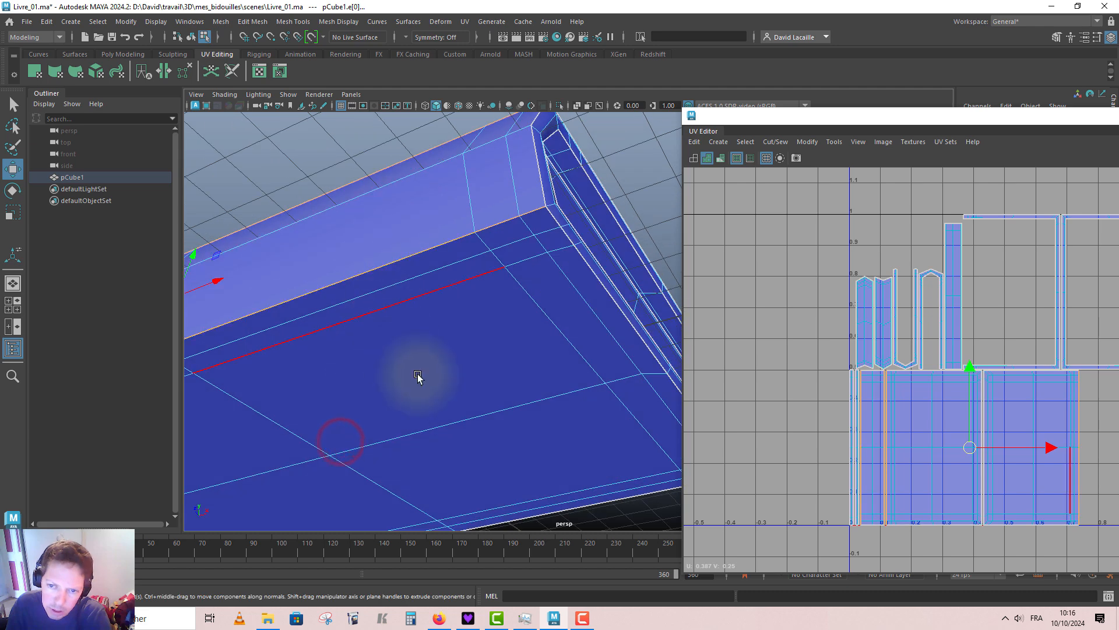
{"action": "left_click_drag", "start_coordinate": [572, 286], "coordinate": [387, 262], "text": "alt"}
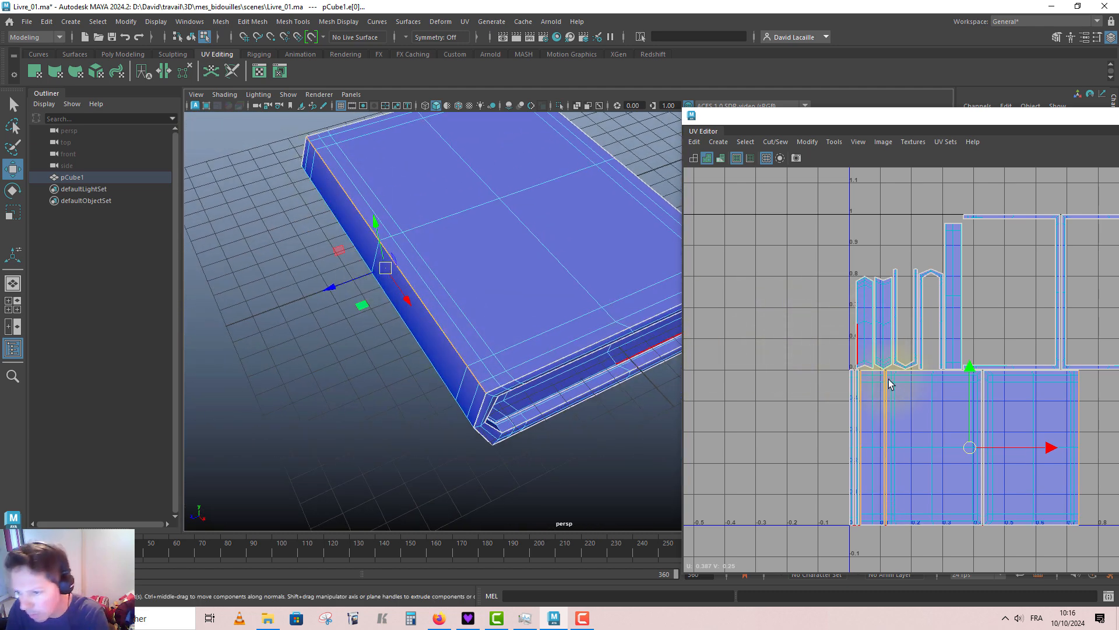
Join the spine's UV shell with both cover shells using Move and Sew Edges on the selected seams.
{"action": "left_click_drag", "start_coordinate": [829, 117], "coordinate": [588, 103]}
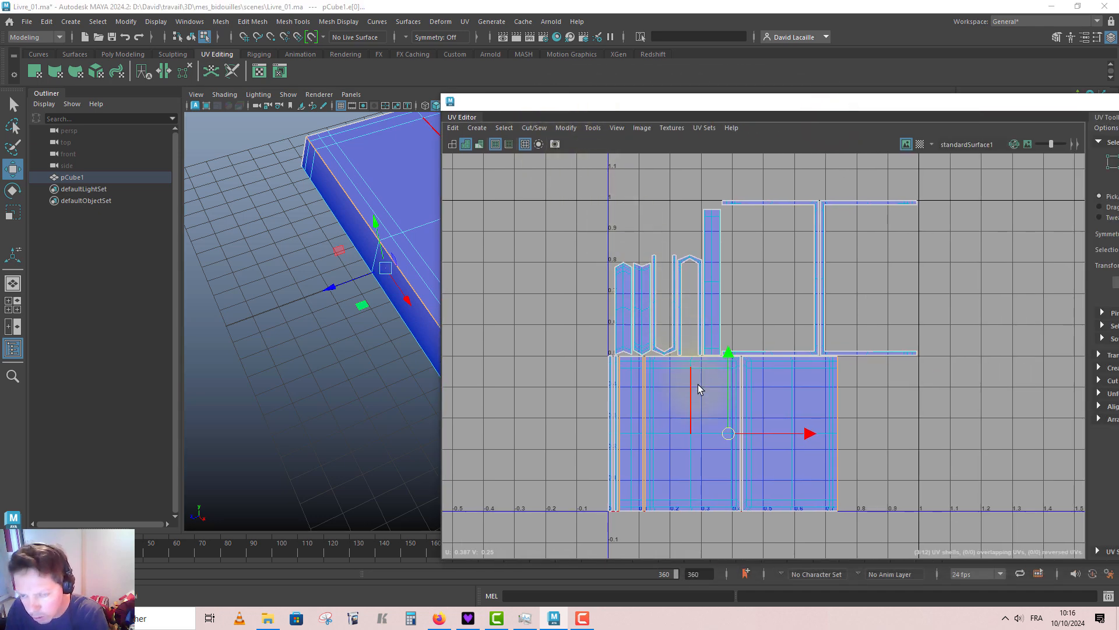
{"action": "left_click", "coordinate": [534, 127]}
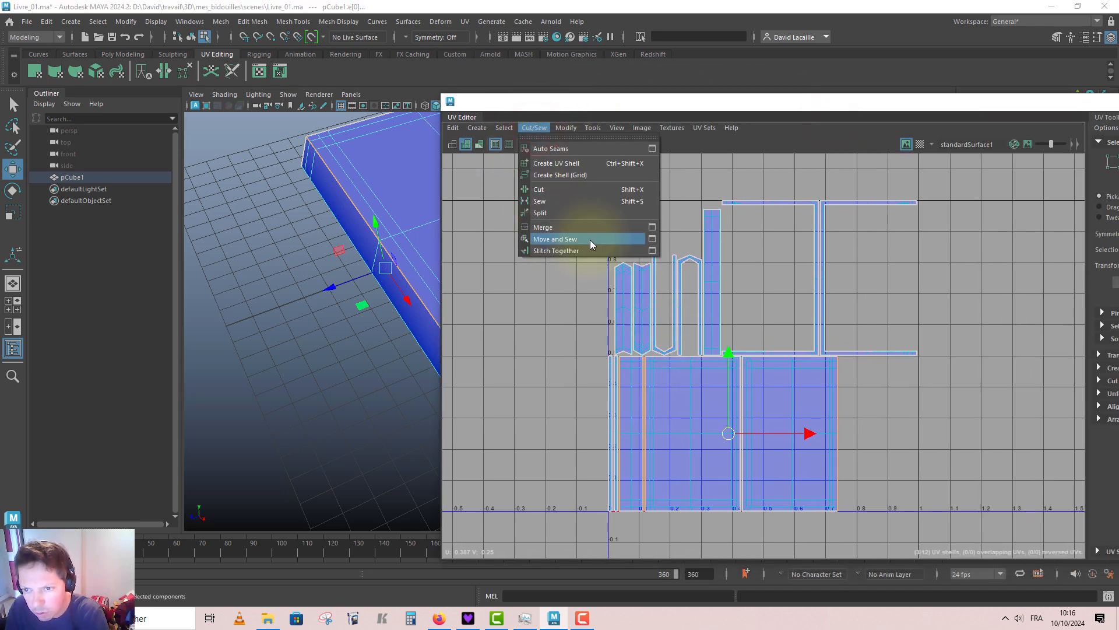
{"action": "left_click", "coordinate": [637, 99]}
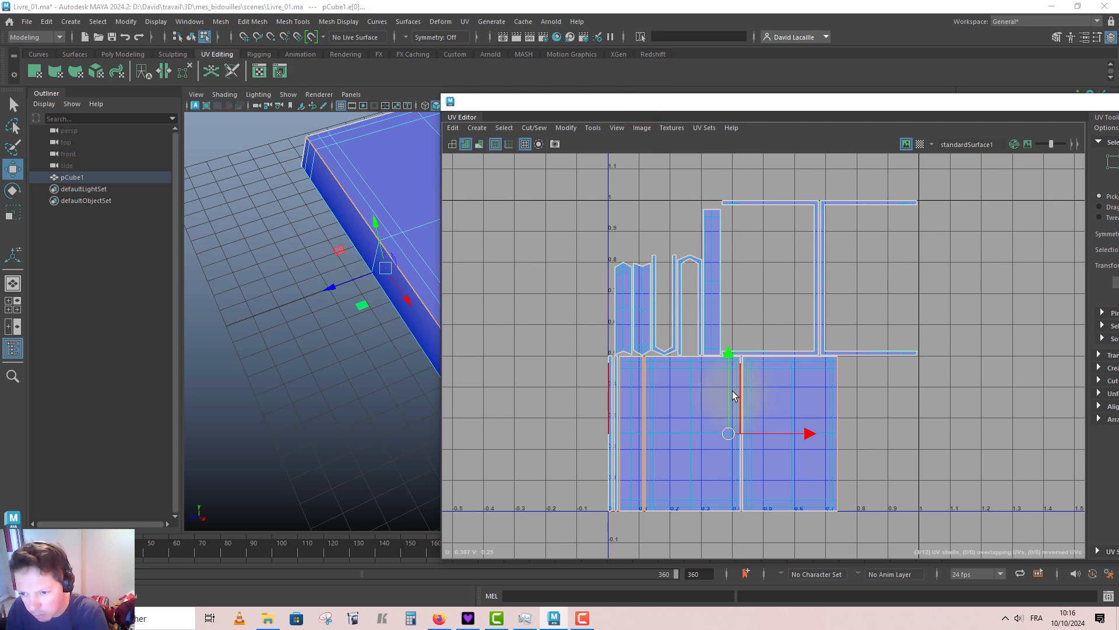
{"action": "right_click", "coordinate": [691, 392], "text": "shift"}
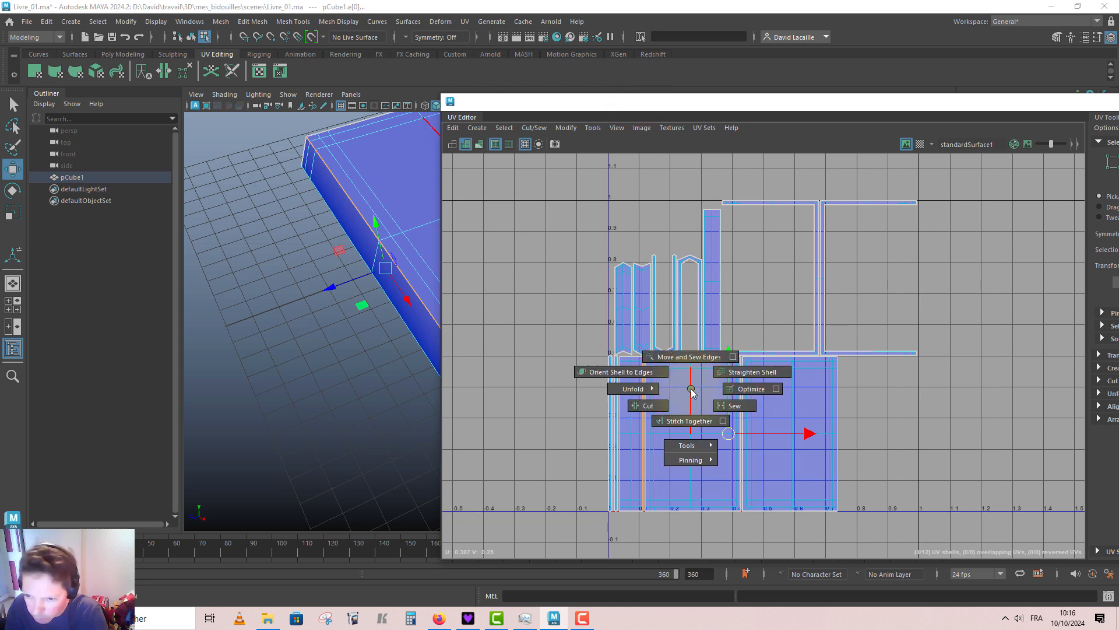
{"action": "left_click", "coordinate": [687, 357]}
{"action": "middle_click_drag", "start_coordinate": [683, 383], "coordinate": [616, 374], "text": "alt"}
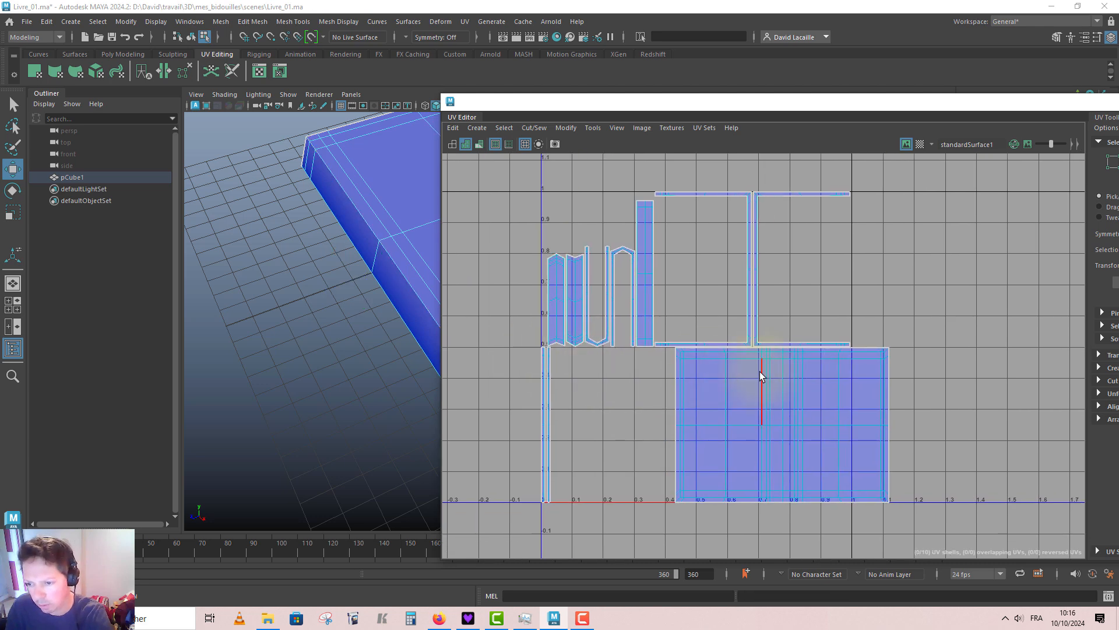
{"action": "middle_click_drag", "start_coordinate": [408, 291], "coordinate": [256, 333], "text": "alt"}
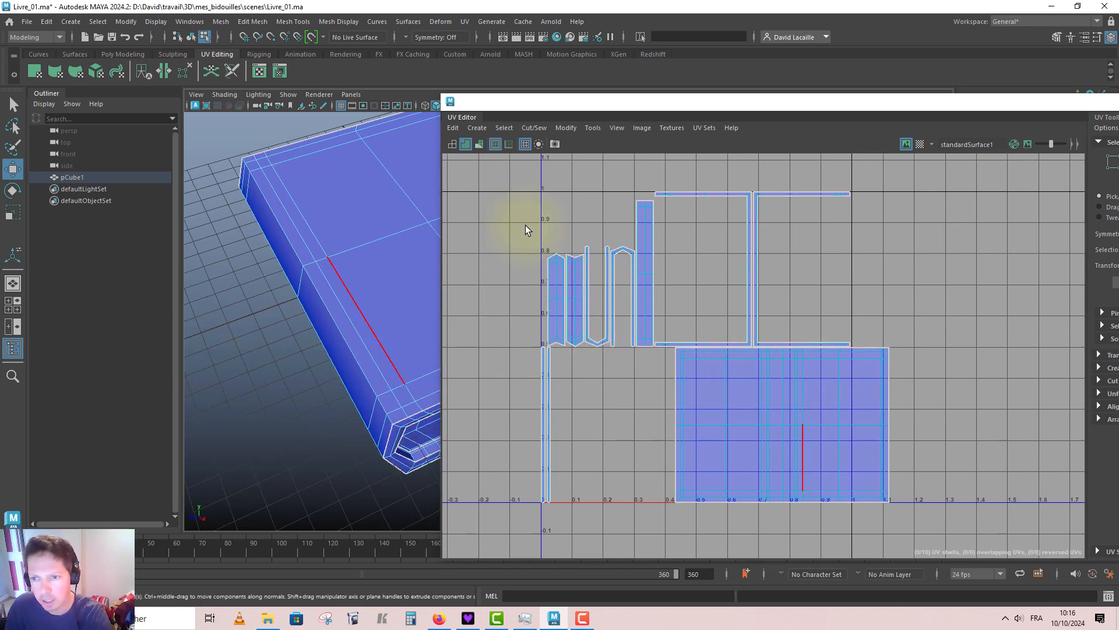
Move the cover's UV shell clear below the other shells, checking its texture placement on the book with the checker map.
{"action": "left_click", "coordinate": [920, 144]}
{"action": "right_click_drag", "start_coordinate": [803, 374], "coordinate": [752, 358]}
{"action": "left_click", "coordinate": [779, 403]}
{"action": "left_click_drag", "start_coordinate": [780, 431], "coordinate": [699, 341]}
{"action": "left_click_drag", "start_coordinate": [447, 333], "coordinate": [459, 321], "text": "alt"}
{"action": "mouse_move", "coordinate": [360, 320]}
{"action": "left_mouse_down", "text": "alt"}
{"action": "mouse_move", "coordinate": [387, 285]}
{"action": "mouse_move", "coordinate": [389, 241]}
{"action": "mouse_move", "coordinate": [369, 317]}
{"action": "left_mouse_up", "text": "alt"}
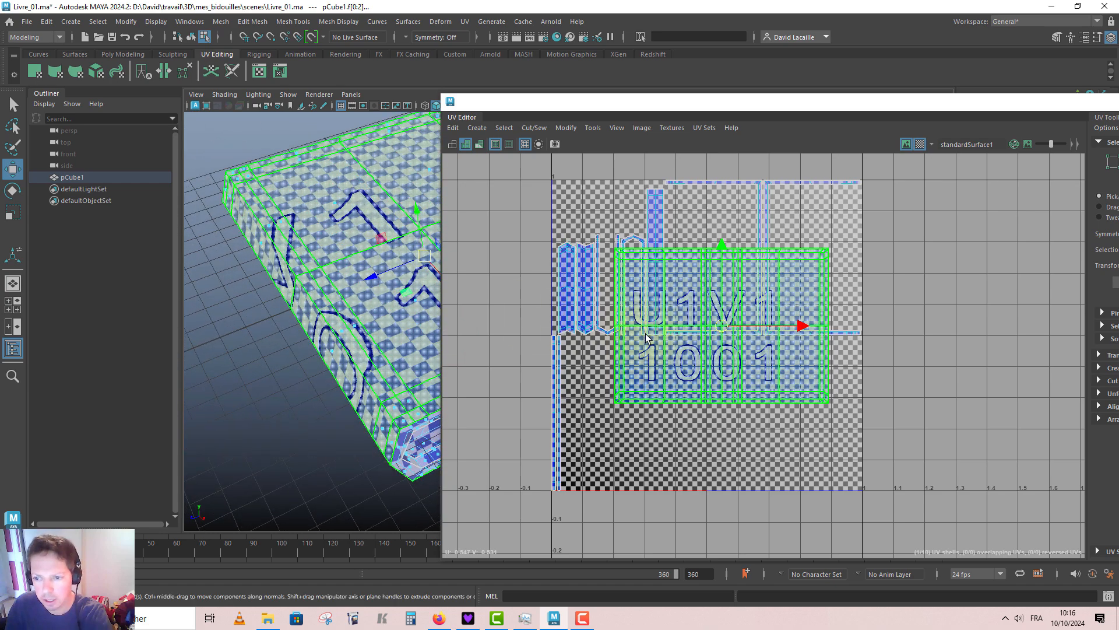
{"action": "left_click_drag", "start_coordinate": [724, 332], "coordinate": [711, 435]}
{"action": "middle_click_drag", "start_coordinate": [726, 374], "coordinate": [753, 294], "text": "alt"}
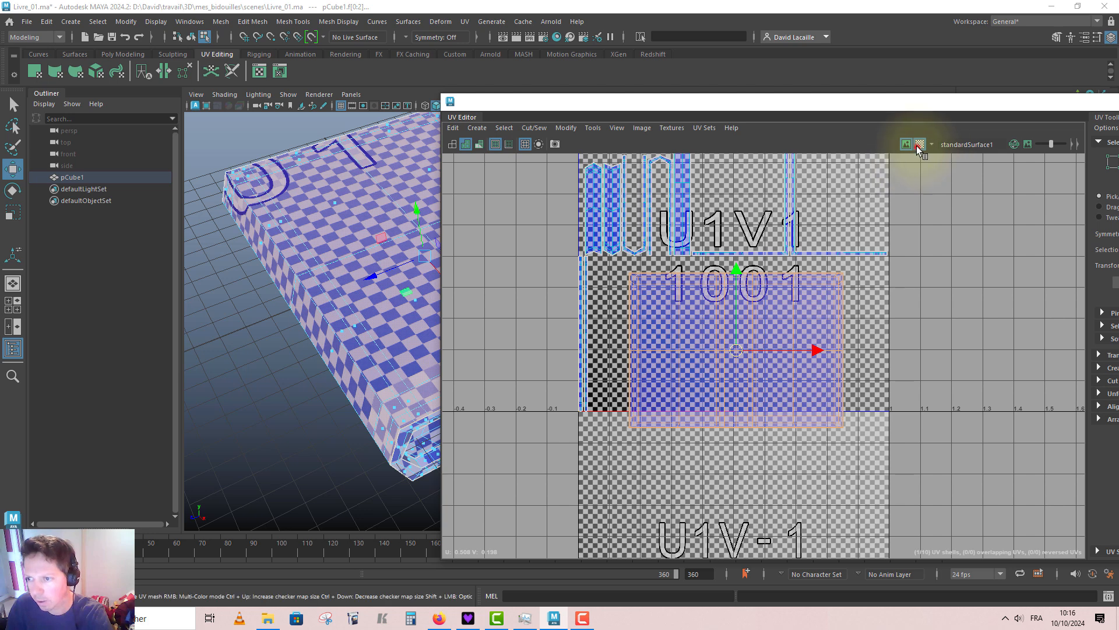
{"action": "left_click", "coordinate": [918, 147]}
Try to join the rim shells to the cover shell by applying Move and Sew to the cover shell's entire border, and undo it.
{"action": "scroll", "coordinate": [752, 298], "scroll_direction": "up", "scroll_amount": 3}
{"action": "right_click_drag", "start_coordinate": [692, 291], "coordinate": [690, 254]}
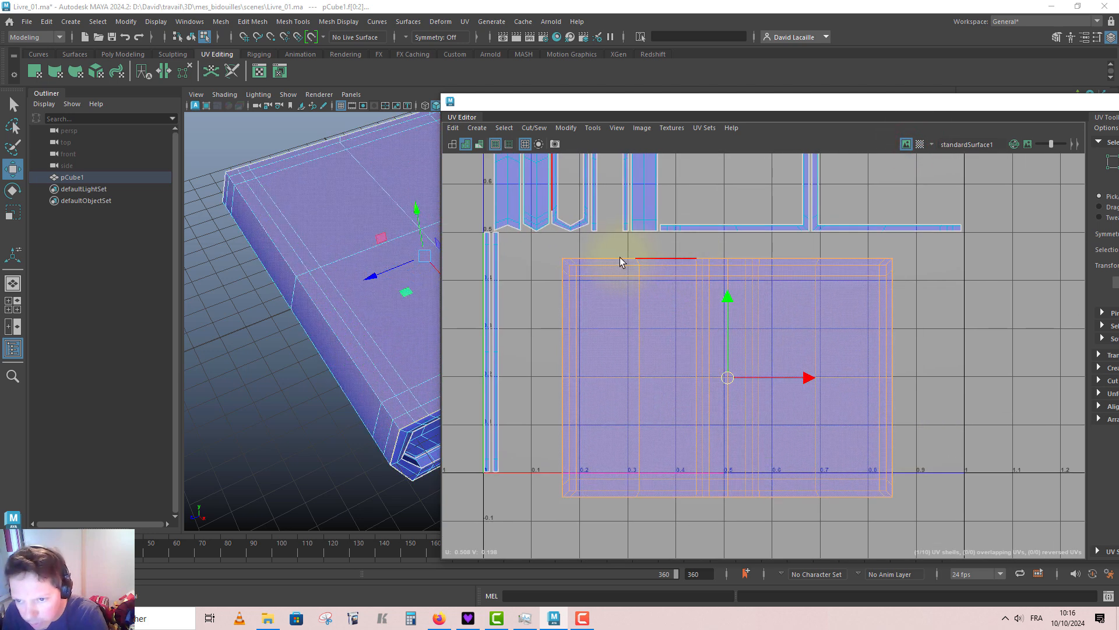
{"action": "left_click", "coordinate": [600, 258]}
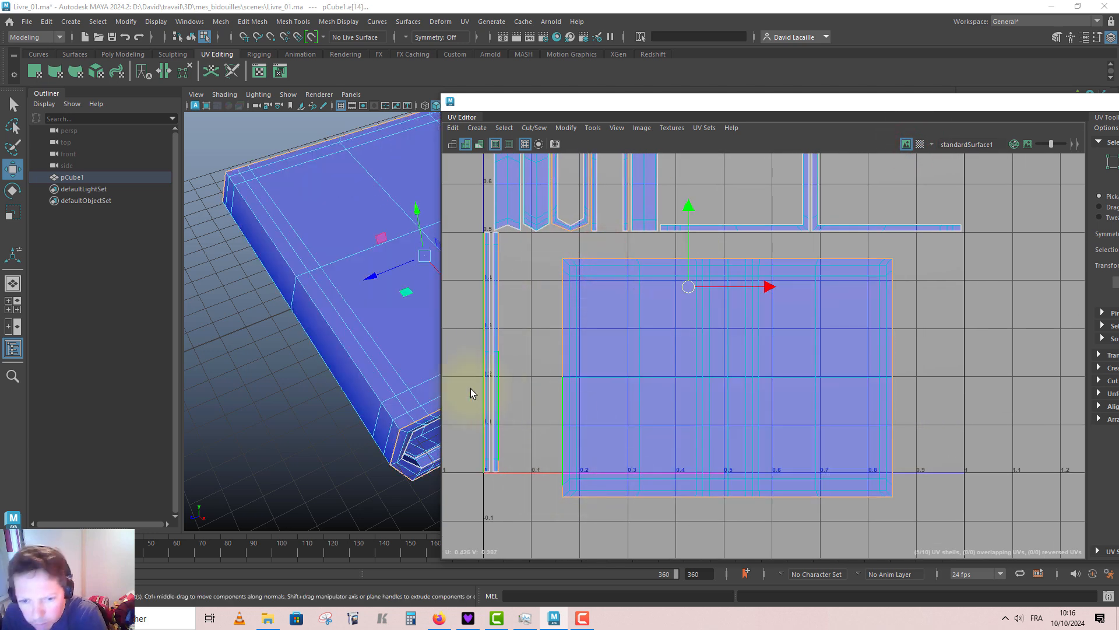
{"action": "left_click_drag", "start_coordinate": [283, 355], "coordinate": [224, 345], "text": "alt"}
{"action": "middle_click_drag", "start_coordinate": [260, 321], "coordinate": [135, 317], "text": "alt"}
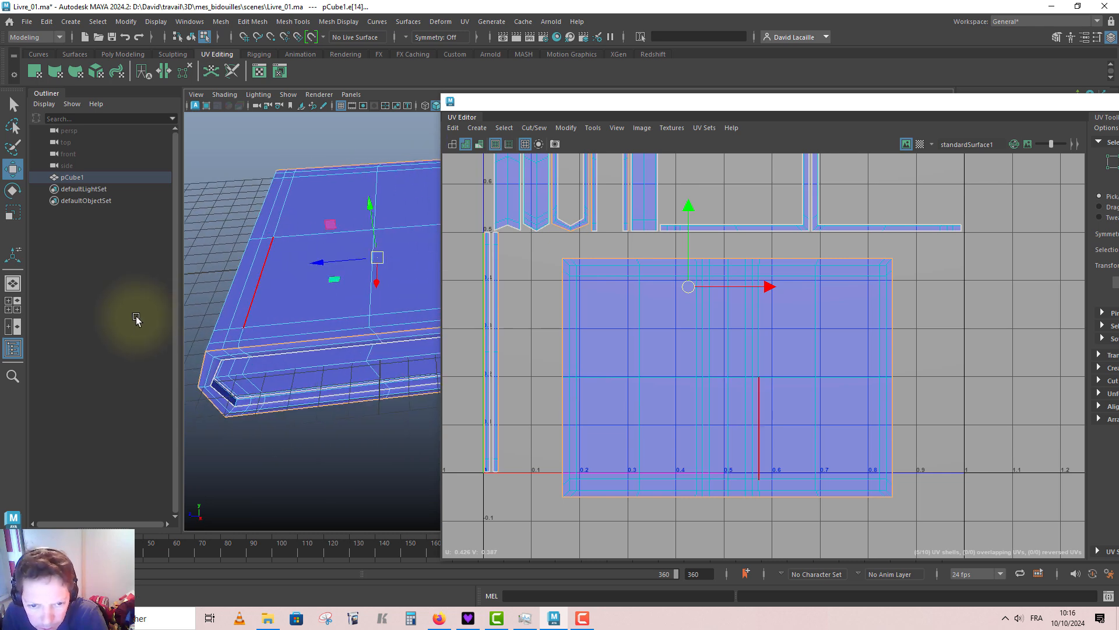
{"action": "left_click_drag", "start_coordinate": [322, 339], "coordinate": [344, 318], "text": "alt"}
{"action": "middle_click_drag", "start_coordinate": [473, 322], "coordinate": [604, 323], "text": "alt"}
{"action": "middle_click_drag", "start_coordinate": [367, 322], "coordinate": [429, 327], "text": "alt"}
{"action": "left_click_drag", "start_coordinate": [408, 344], "coordinate": [317, 362], "text": "alt"}
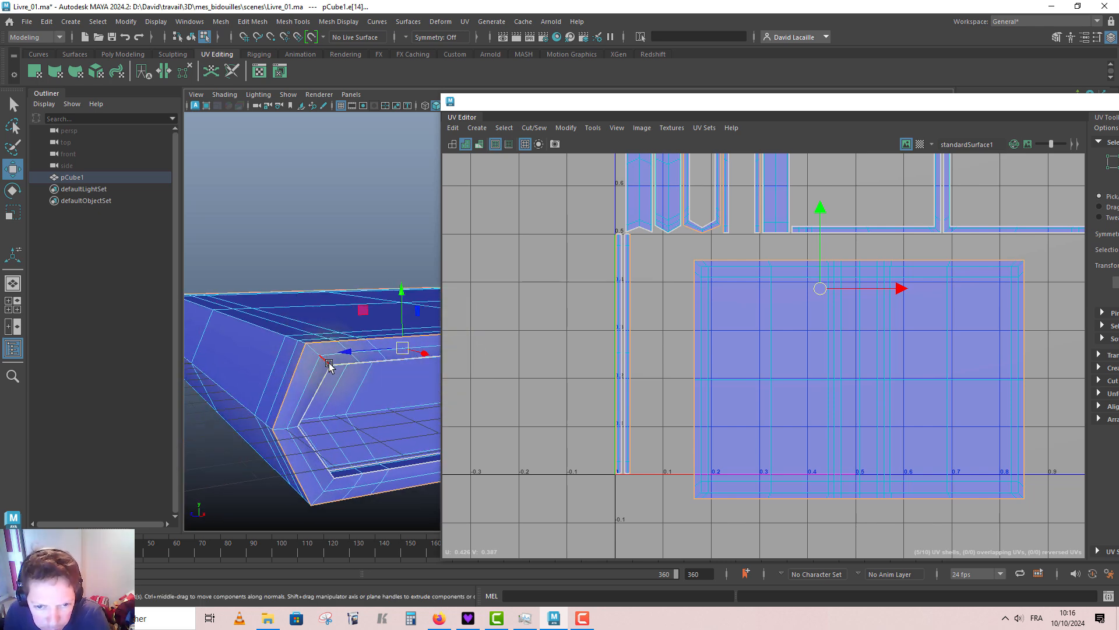
{"action": "left_click", "coordinate": [564, 127]}
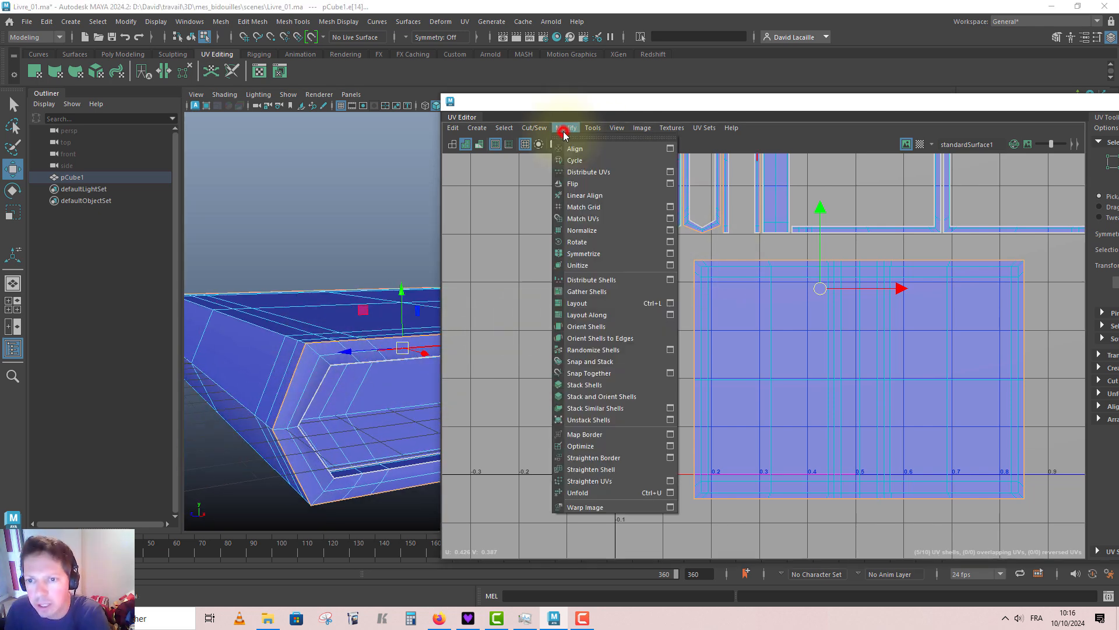
{"action": "left_click", "coordinate": [548, 234]}
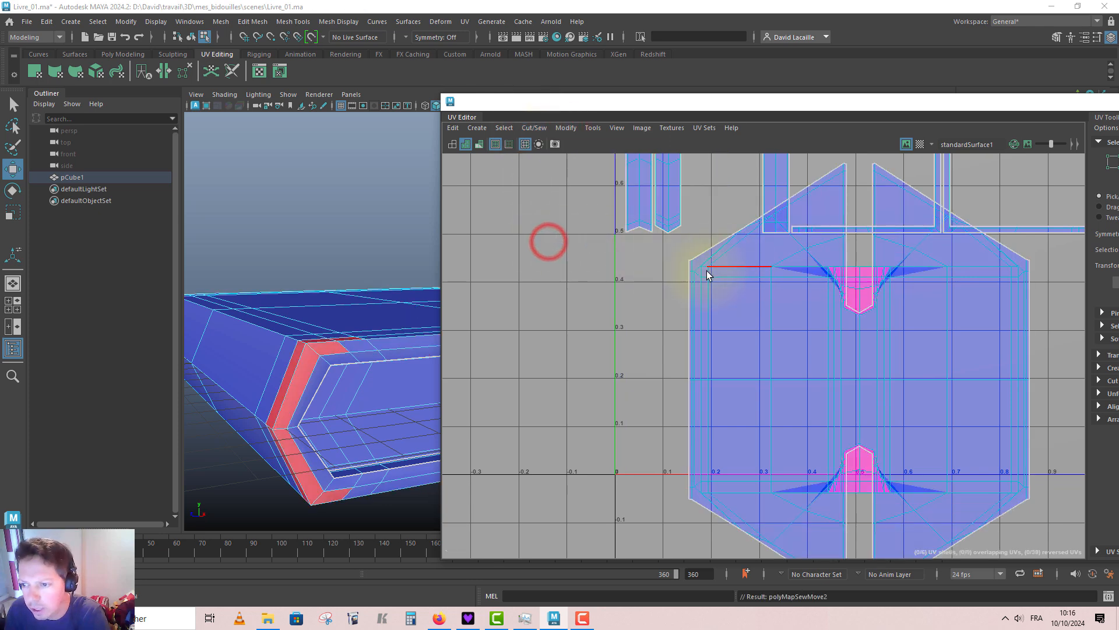
{"action": "middle_click_drag", "start_coordinate": [709, 274], "coordinate": [837, 321], "text": "alt"}
{"action": "key", "text": "ctrl+z"}
Cut the diagonal corner edges at the closed ends of the two U-shaped rim shells.
{"action": "middle_click_drag", "start_coordinate": [674, 257], "coordinate": [686, 432], "text": "alt"}
{"action": "scroll", "coordinate": [645, 379], "scroll_direction": "up", "scroll_amount": 8}
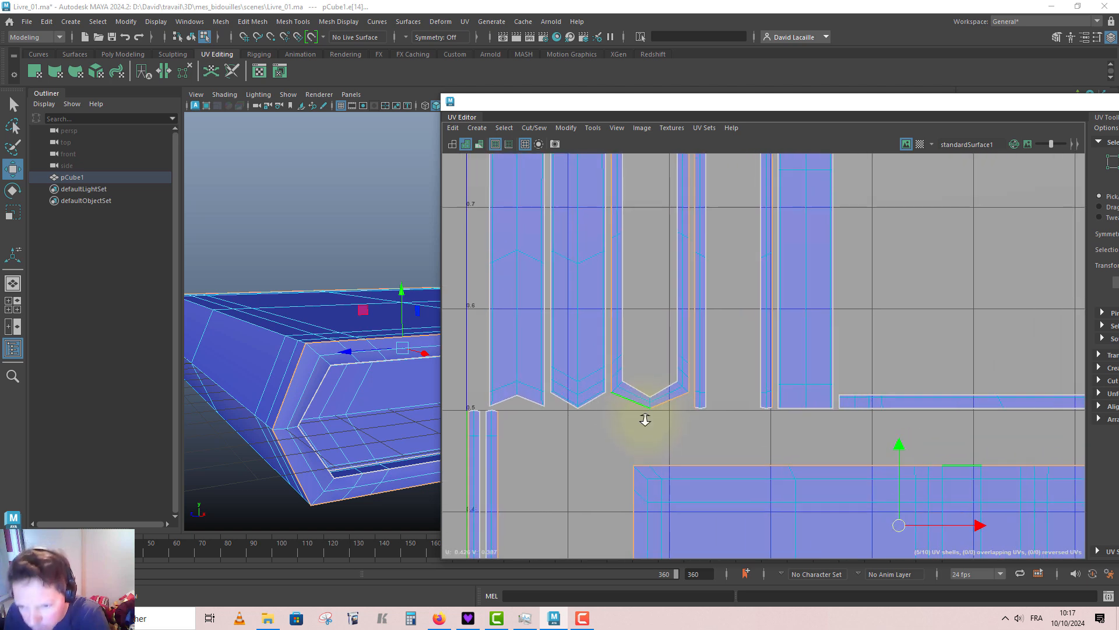
{"action": "left_click", "coordinate": [588, 366]}
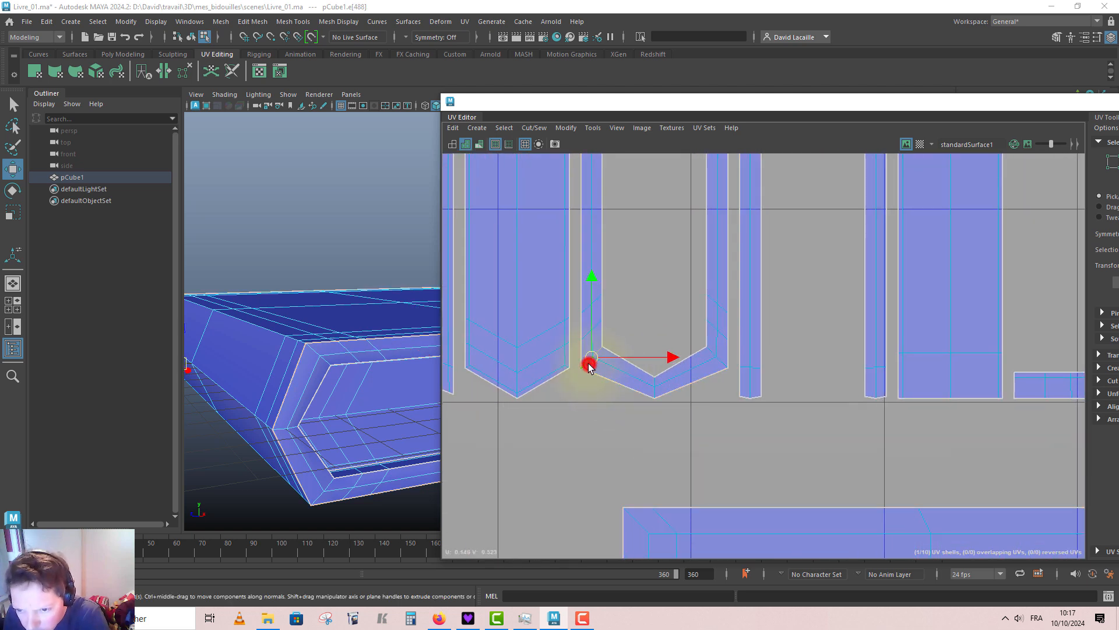
{"action": "left_click", "coordinate": [710, 354], "text": "shift"}
{"action": "middle_click_drag", "start_coordinate": [631, 452], "coordinate": [571, 497], "text": "alt"}
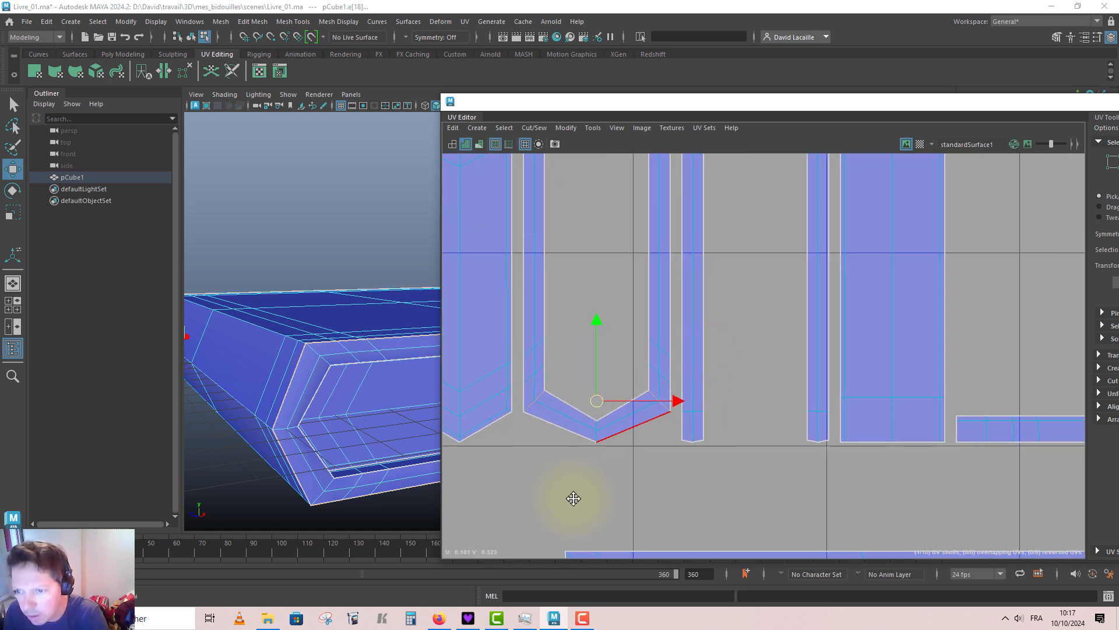
{"action": "scroll", "coordinate": [648, 443], "scroll_direction": "down", "scroll_amount": 1}
{"action": "middle_click_drag", "start_coordinate": [715, 317], "coordinate": [659, 625], "text": "alt"}
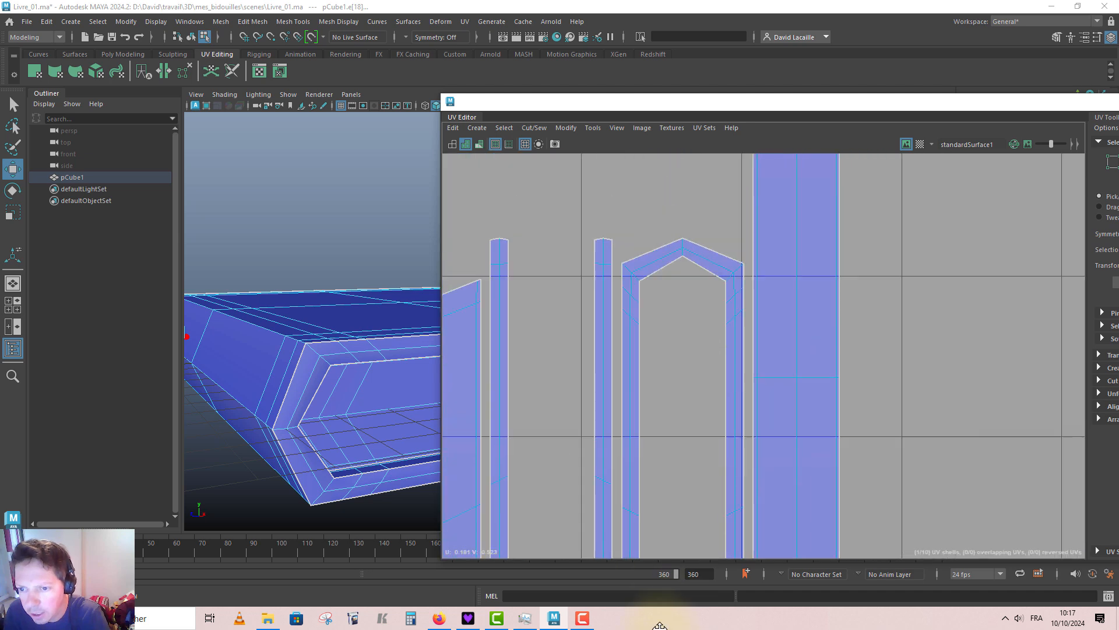
{"action": "left_click", "coordinate": [627, 261]}
{"action": "left_click", "coordinate": [736, 264]}
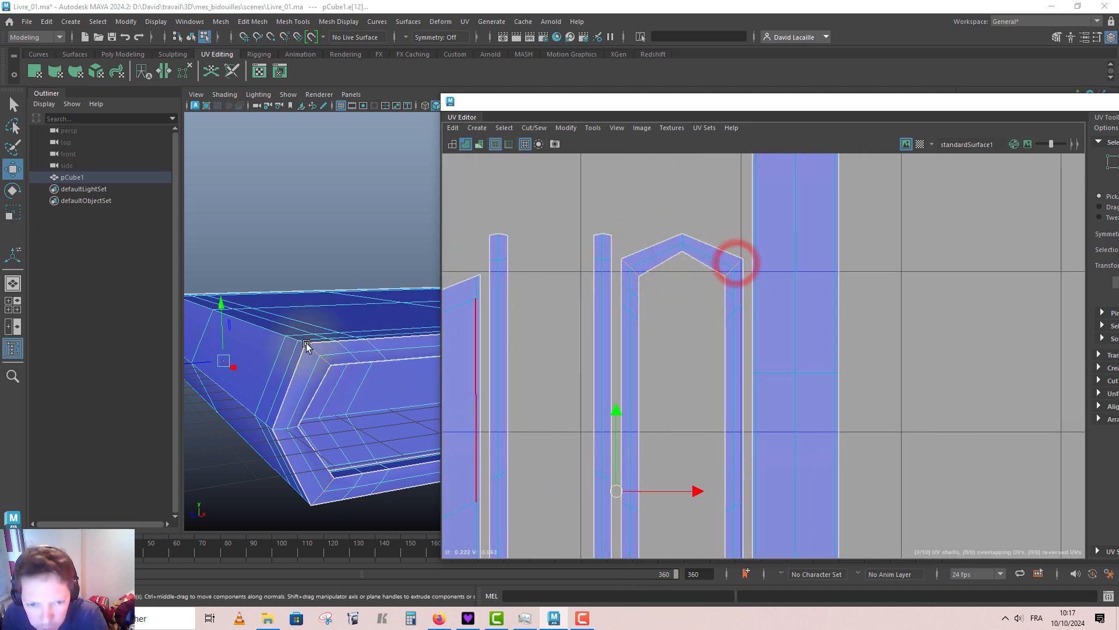
{"action": "left_click", "coordinate": [559, 127]}
{"action": "left_click", "coordinate": [535, 187]}
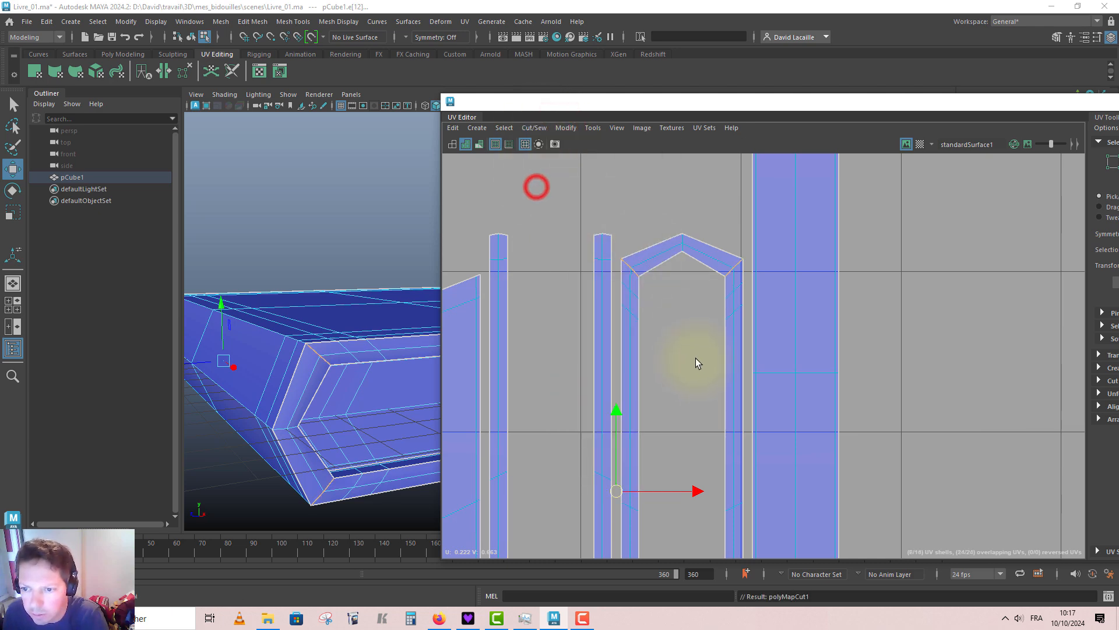
Attach the separated outer rim strips to the cover shell by applying Move and Sew to its entire border.
{"action": "middle_click_drag", "start_coordinate": [697, 258], "coordinate": [688, 176], "text": "alt"}
{"action": "scroll", "coordinate": [774, 330], "scroll_direction": "down", "scroll_amount": 8}
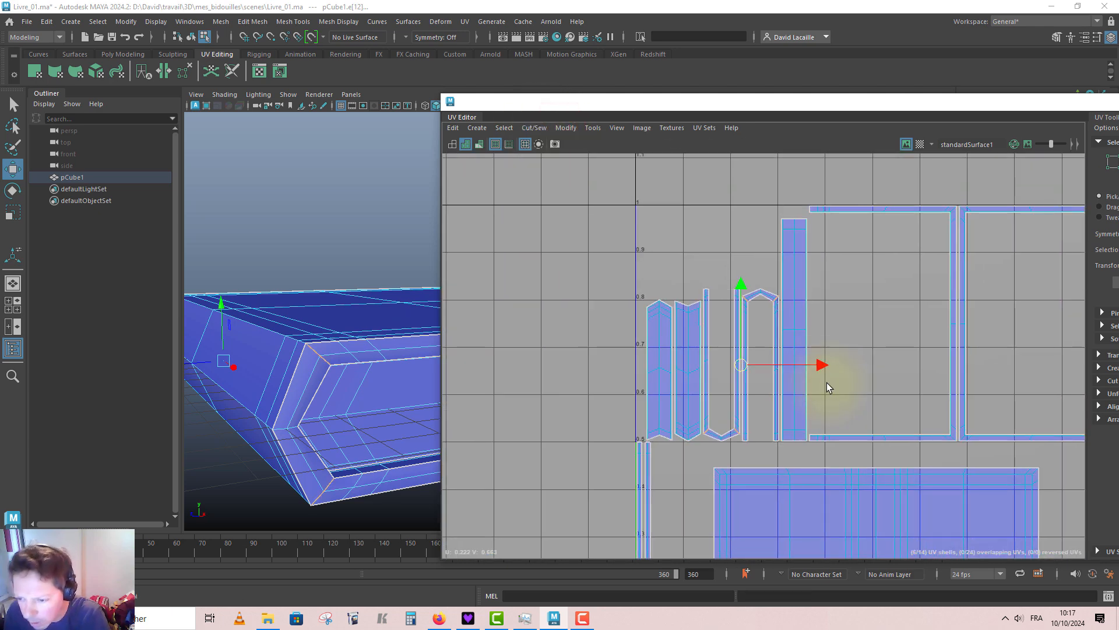
{"action": "middle_click_drag", "start_coordinate": [824, 379], "coordinate": [590, 182], "text": "alt"}
{"action": "left_click", "coordinate": [630, 294]}
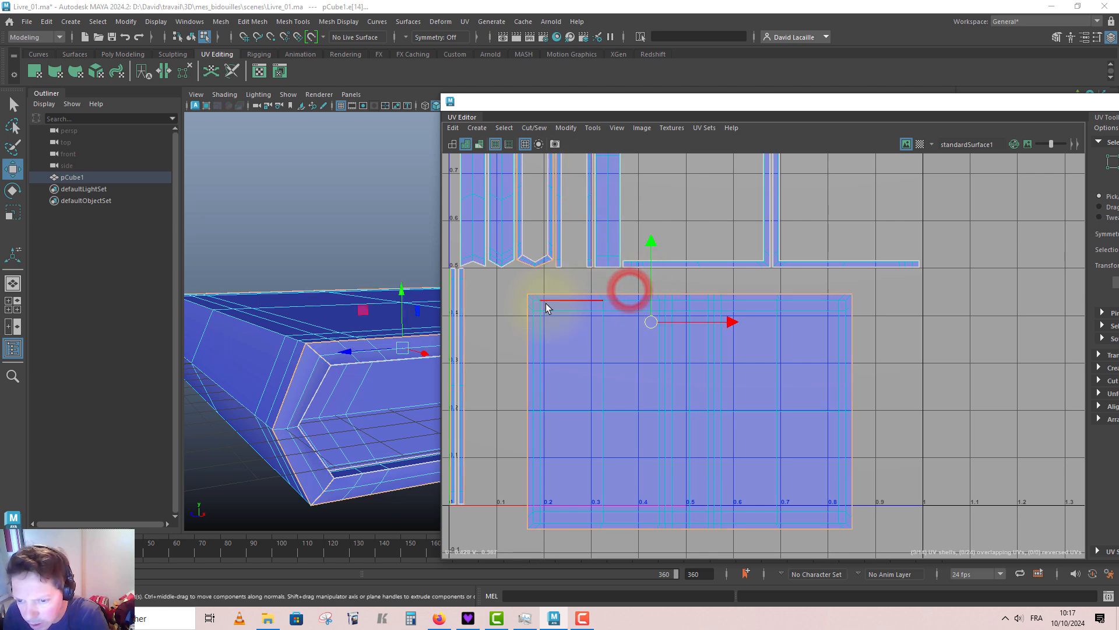
{"action": "left_click", "coordinate": [534, 128]}
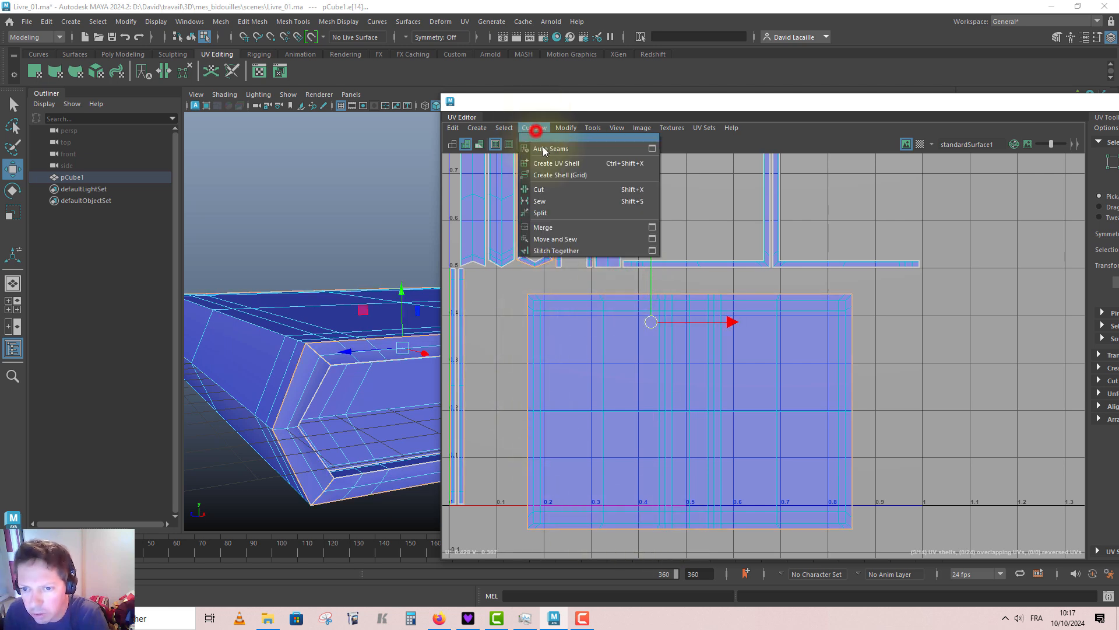
{"action": "left_click", "coordinate": [572, 236]}
{"action": "middle_click_drag", "start_coordinate": [684, 308], "coordinate": [671, 288], "text": "alt"}
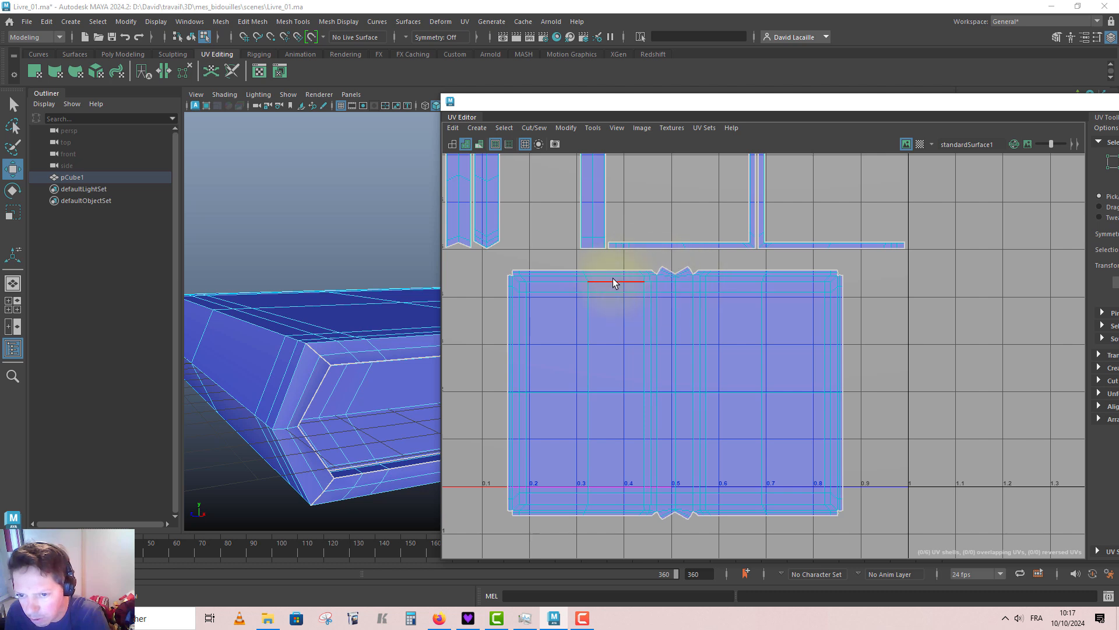
Try to sew the cover shell's new outer border to the remaining rim shells, and undo it.
{"action": "left_click", "coordinate": [545, 271]}
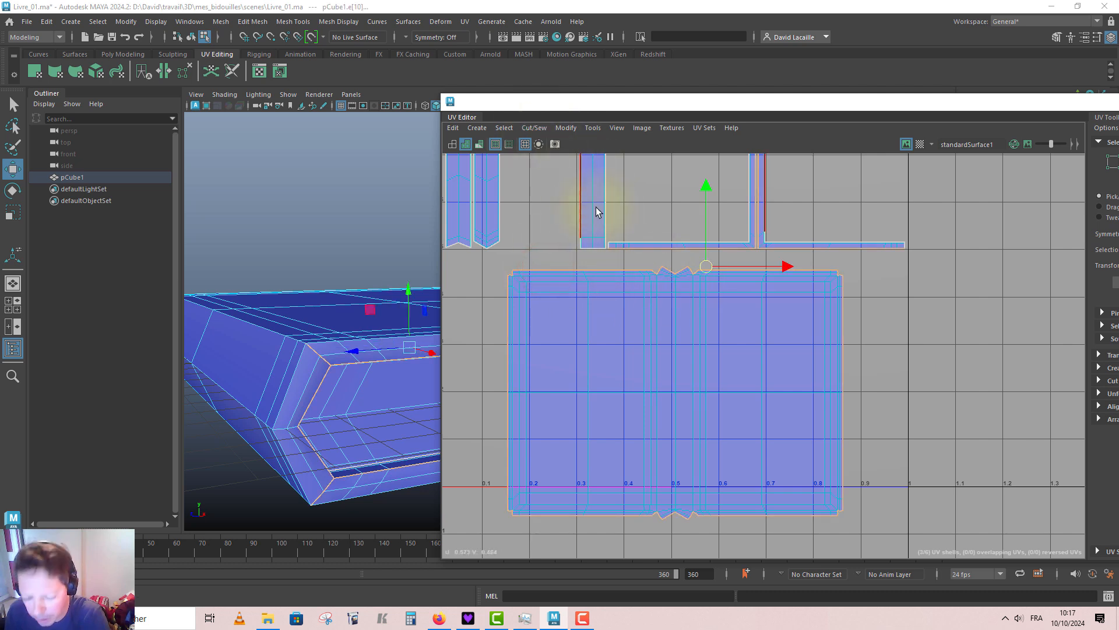
{"action": "right_click_drag", "start_coordinate": [630, 277], "coordinate": [628, 240], "text": "shift"}
{"action": "key", "text": "ctrl+z"}
Cut the diagonal edges at both corners of each of the two large bracket-shaped rim shells.
{"action": "scroll", "coordinate": [687, 243], "scroll_direction": "up", "scroll_amount": 5}
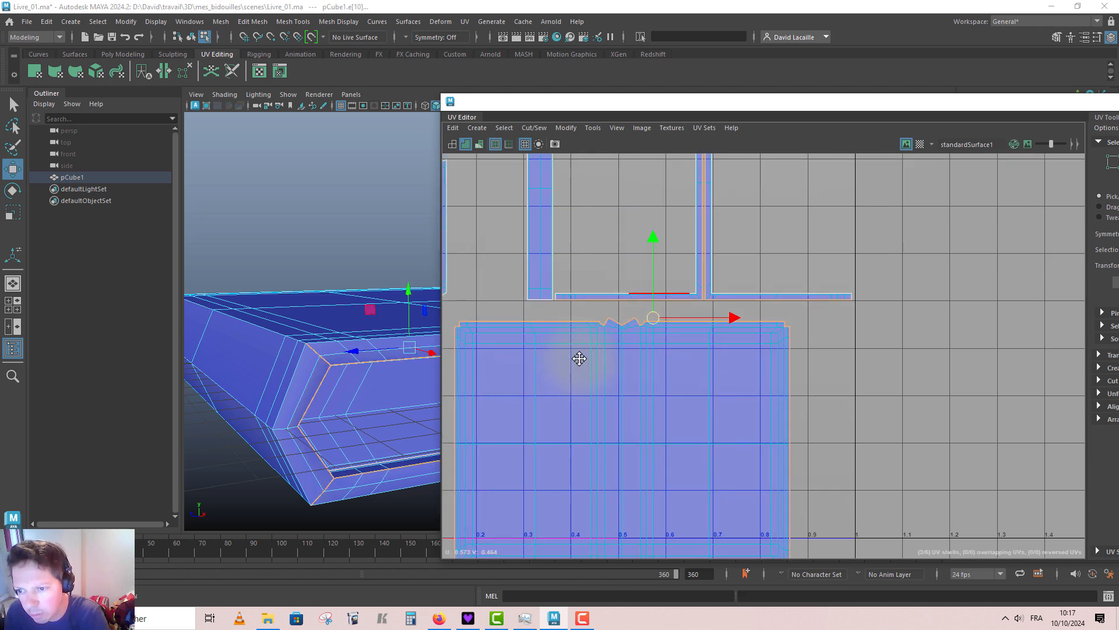
{"action": "left_click", "coordinate": [649, 368]}
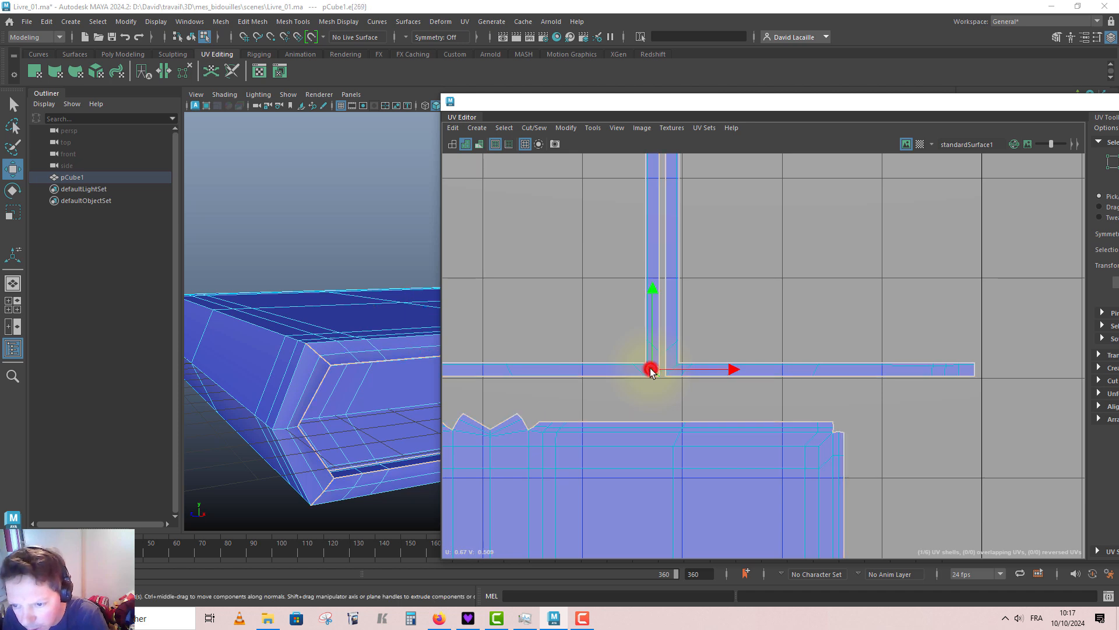
{"action": "key", "text": "q"}
{"action": "left_click", "coordinate": [671, 370], "text": "shift"}
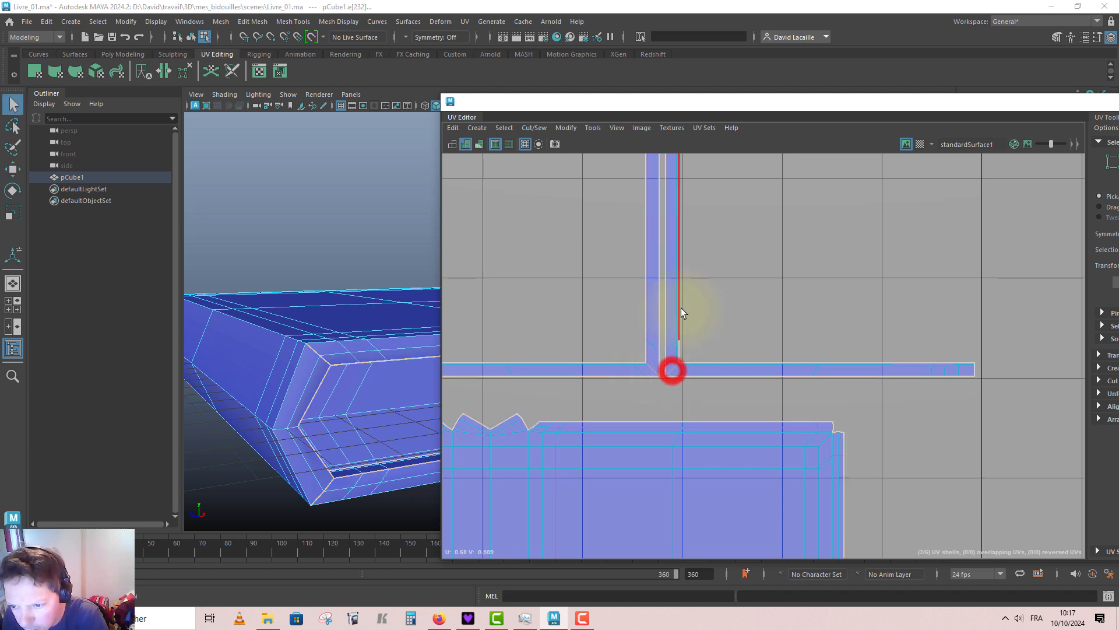
{"action": "middle_click_drag", "start_coordinate": [672, 369], "coordinate": [665, 549], "text": "alt"}
{"action": "middle_click_drag", "start_coordinate": [671, 200], "coordinate": [666, 452], "text": "alt"}
{"action": "left_click", "coordinate": [641, 278]}
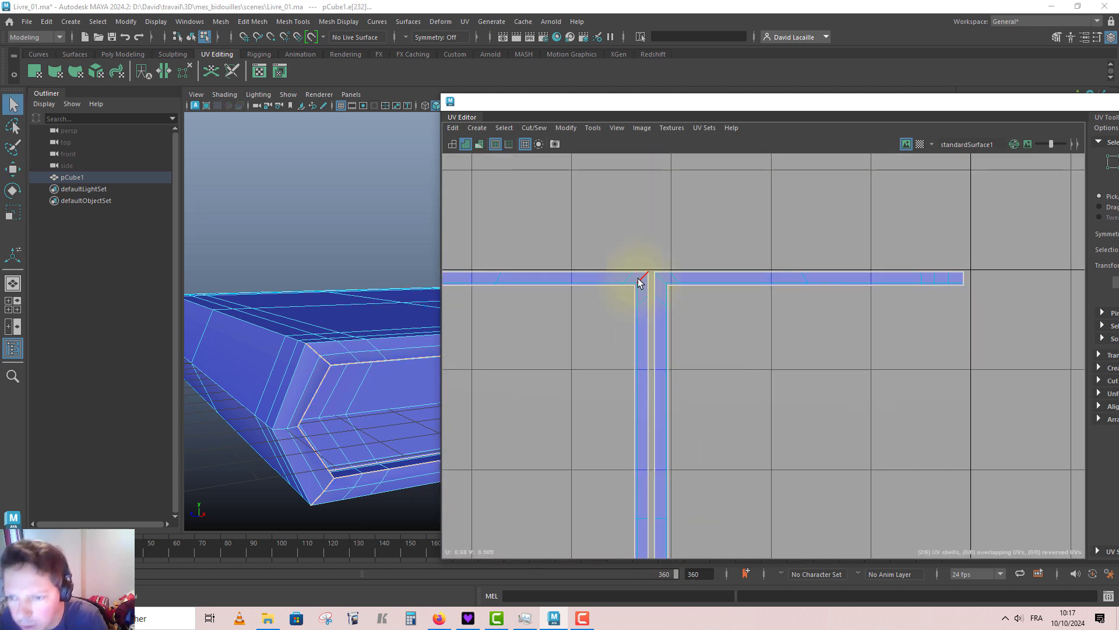
{"action": "left_click", "coordinate": [661, 279], "text": "shift"}
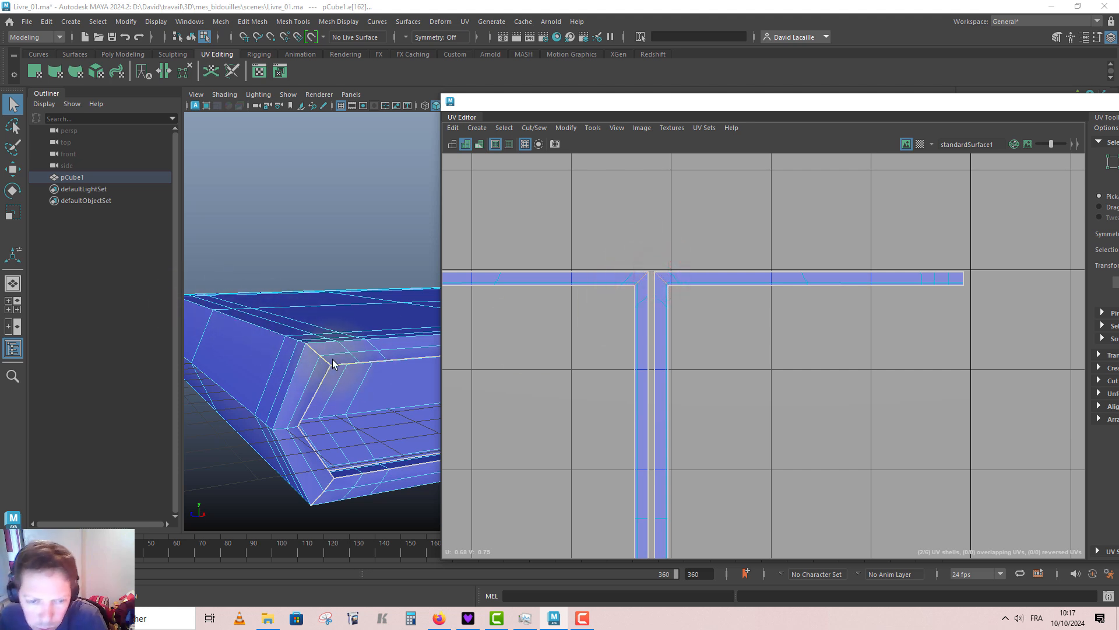
{"action": "scroll", "coordinate": [654, 307], "scroll_direction": "down", "scroll_amount": 3}
{"action": "left_click", "coordinate": [534, 127]}
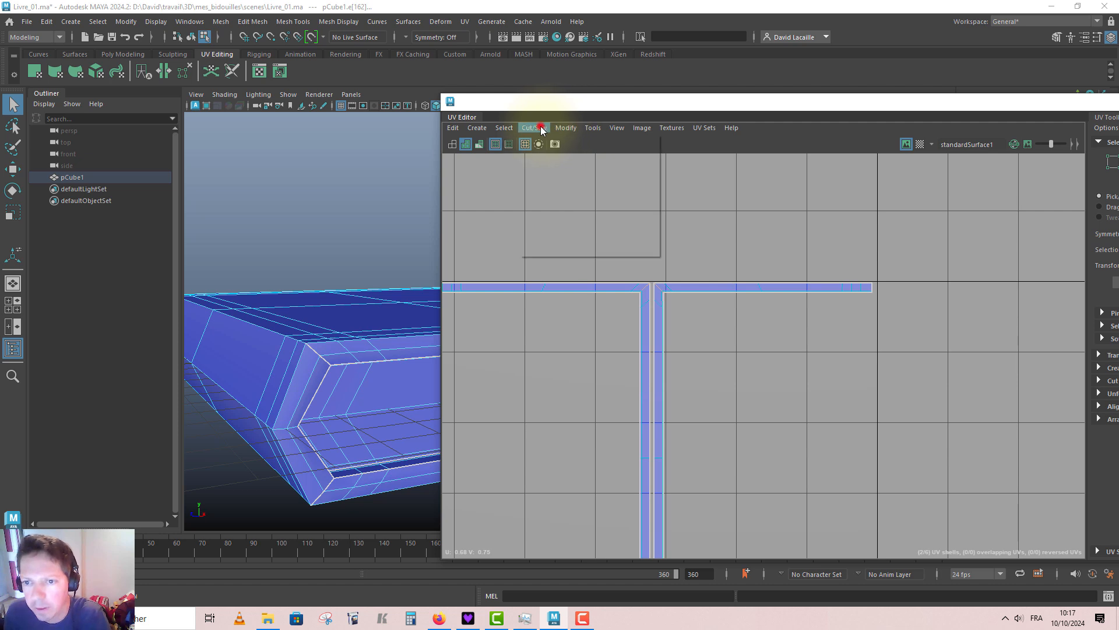
{"action": "left_click", "coordinate": [551, 189]}
Attach the separated bracket strips to the cover shell by applying Move and Sew Edges to its outer border.
{"action": "scroll", "coordinate": [717, 334], "scroll_direction": "down", "scroll_amount": 5}
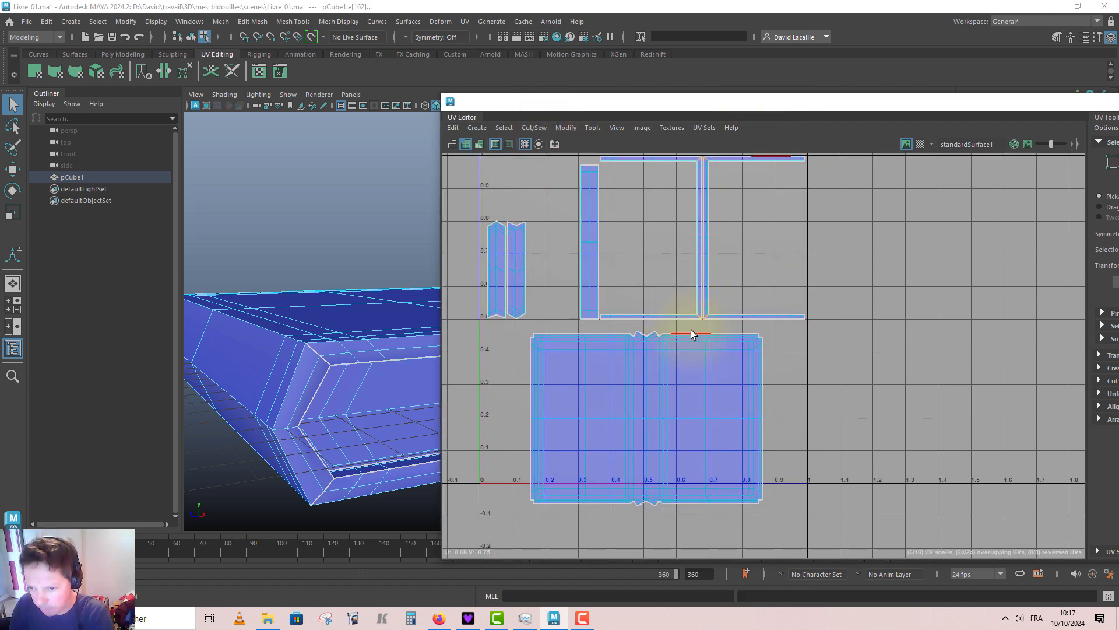
{"action": "left_click", "coordinate": [692, 329]}
{"action": "right_click_drag", "start_coordinate": [691, 329], "coordinate": [692, 303], "text": "shift"}
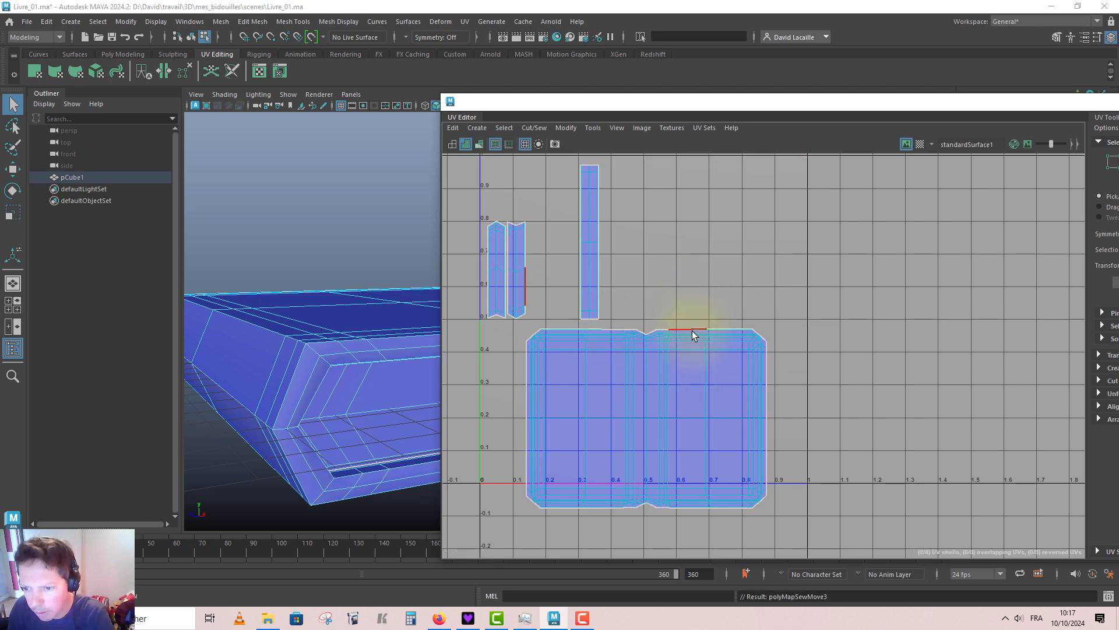
{"action": "middle_click_drag", "start_coordinate": [739, 274], "coordinate": [781, 235], "text": "alt"}
{"action": "scroll", "coordinate": [676, 299], "scroll_direction": "up", "scroll_amount": 2}
Close the V-shaped notches at both ends of the spine on the cover shell with the Sew Tool.
{"action": "left_click_drag", "start_coordinate": [719, 103], "coordinate": [621, 93]}
{"action": "left_click_drag", "start_coordinate": [291, 258], "coordinate": [198, 247], "text": "alt"}
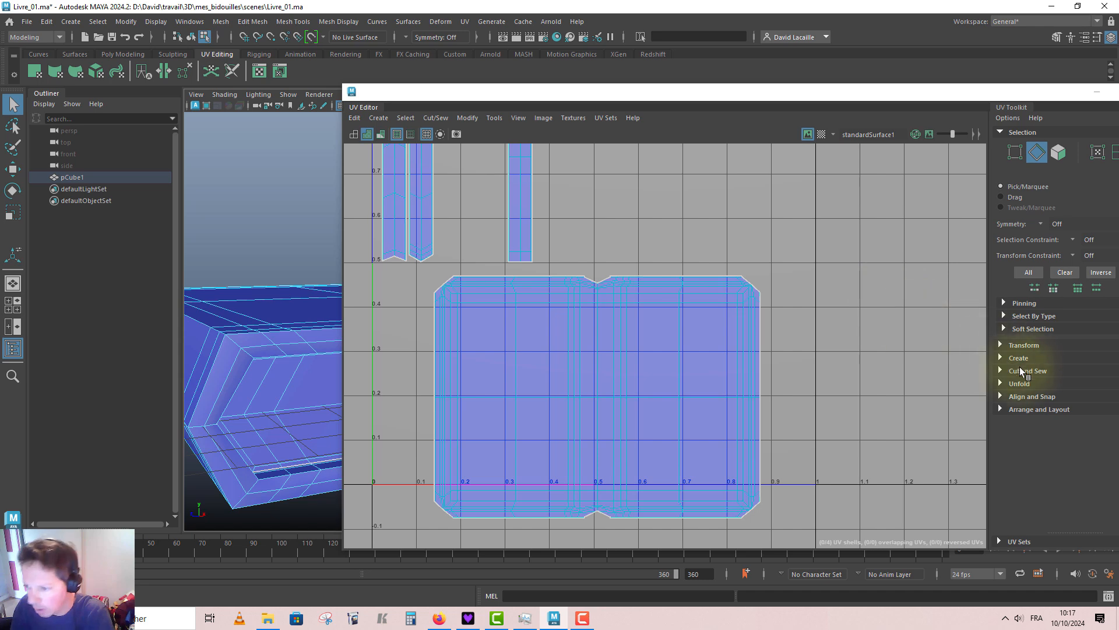
{"action": "left_click", "coordinate": [1002, 370]}
{"action": "left_click_drag", "start_coordinate": [918, 94], "coordinate": [773, 67]}
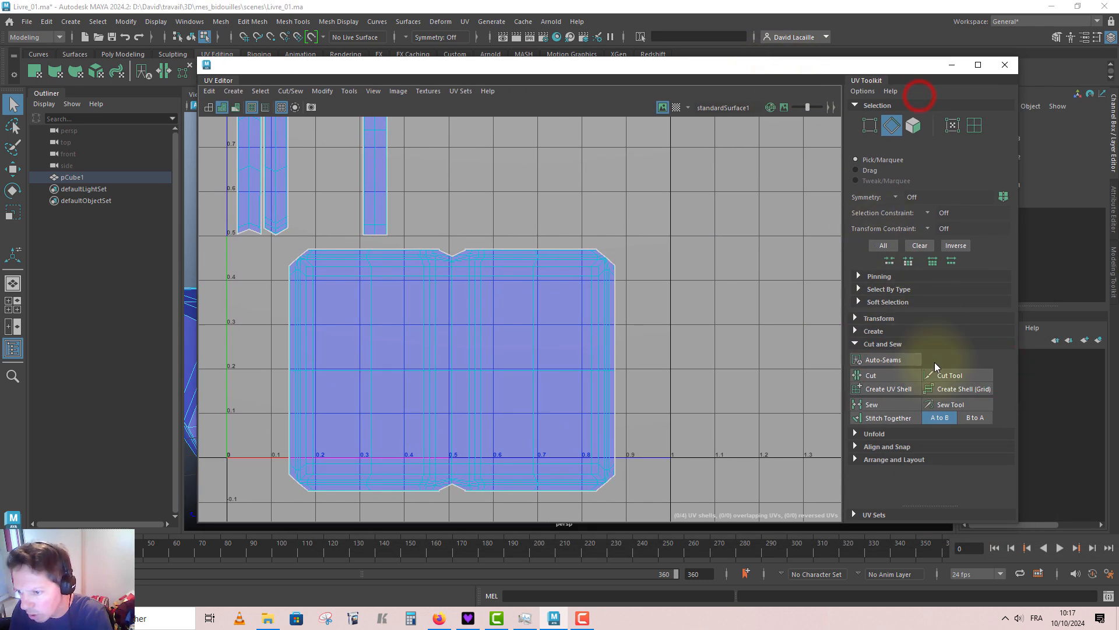
{"action": "left_click", "coordinate": [951, 405]}
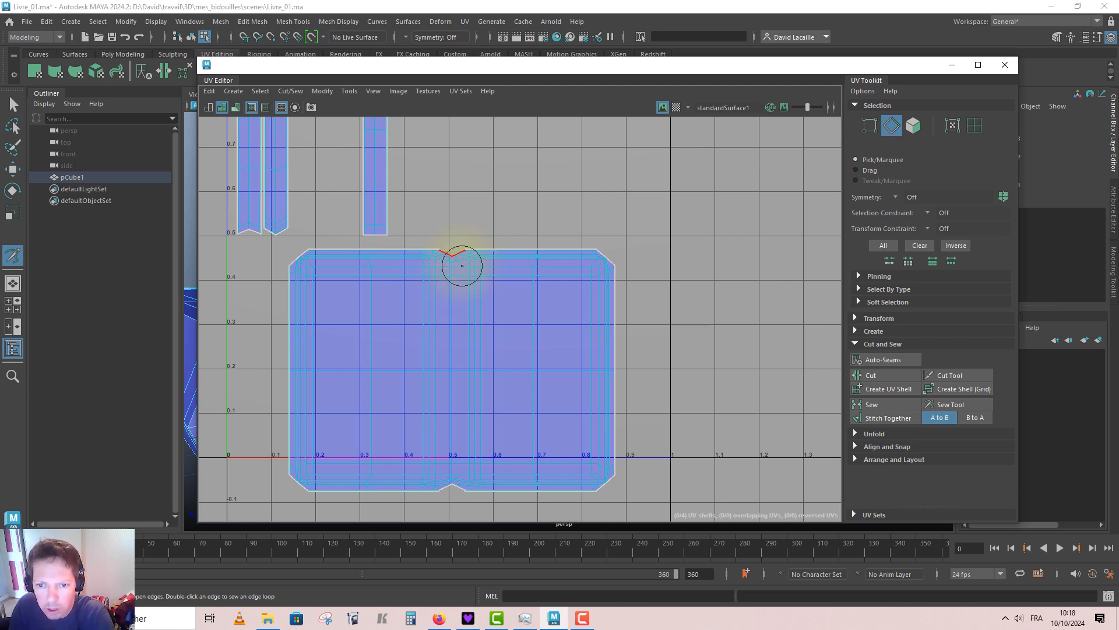
{"action": "left_click", "coordinate": [456, 260]}
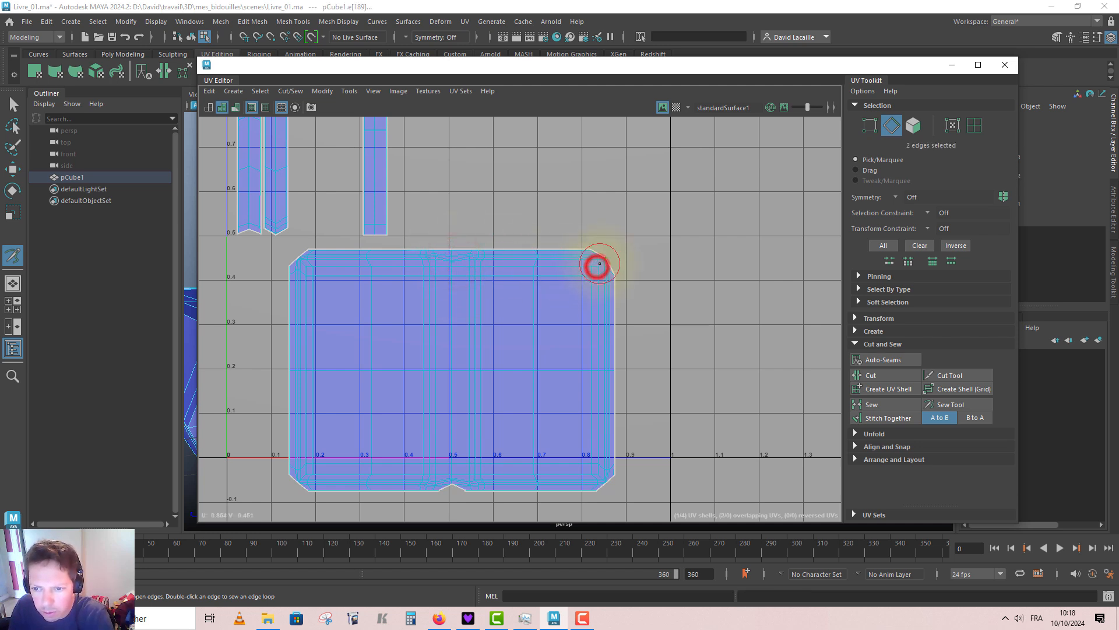
{"action": "middle_click_drag", "start_coordinate": [585, 310], "coordinate": [646, 225], "text": "alt"}
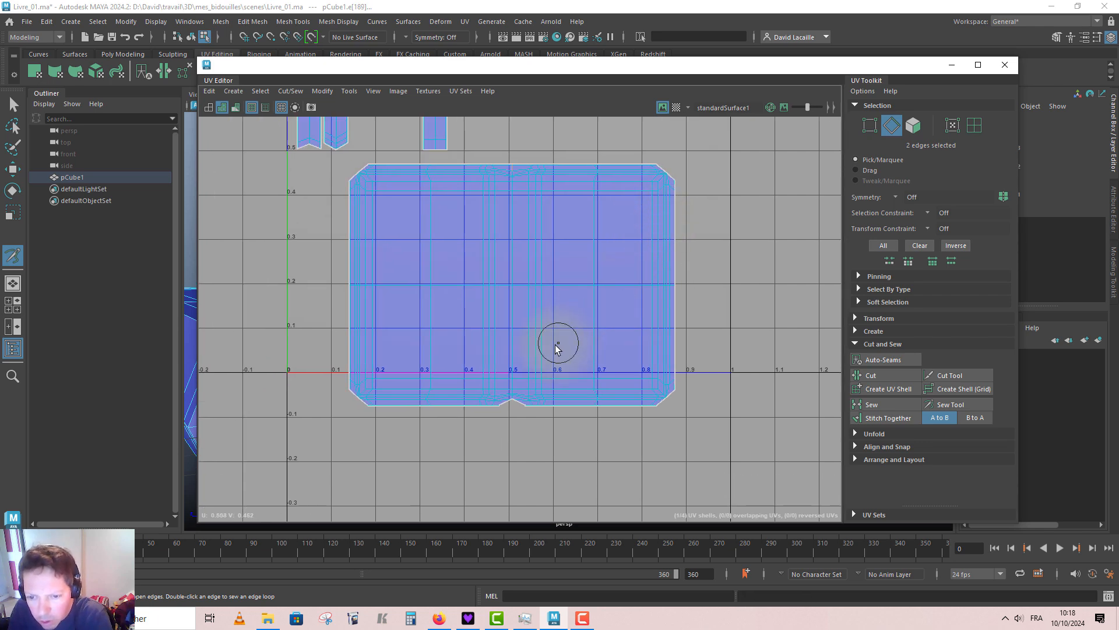
{"action": "left_click", "coordinate": [513, 405]}
{"action": "key", "text": "w"}
{"action": "middle_click_drag", "start_coordinate": [550, 274], "coordinate": [644, 270], "text": "alt"}
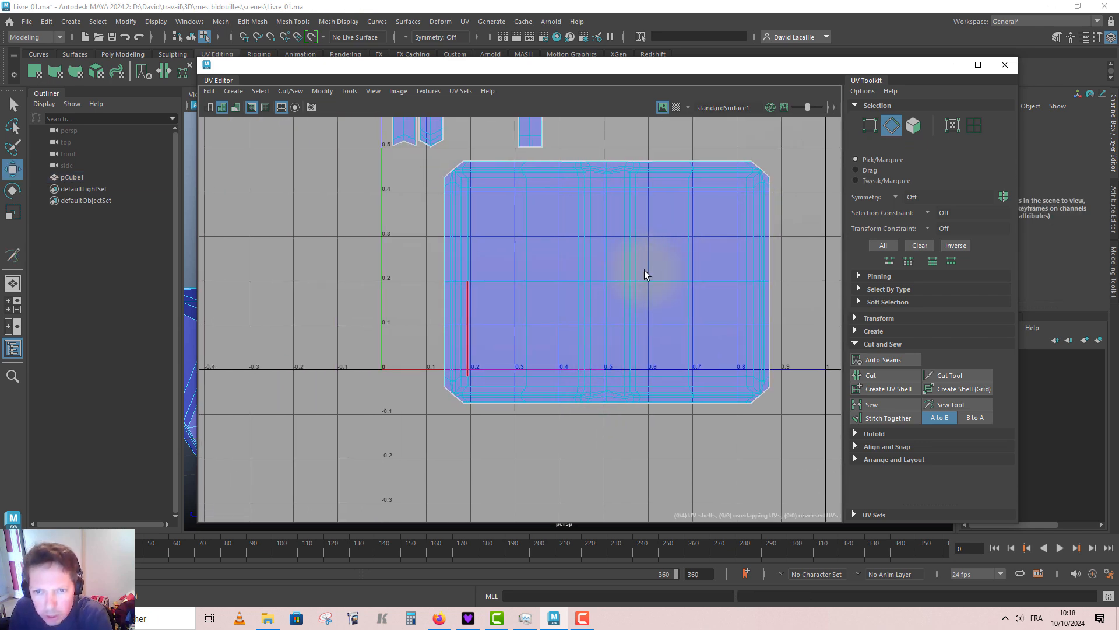
Optimize the cover shell's UVs along its perimeter edge loops and again along its outer border.
{"action": "left_click_drag", "start_coordinate": [315, 68], "coordinate": [715, 109]}
{"action": "left_click_drag", "start_coordinate": [512, 230], "coordinate": [454, 280], "text": "alt"}
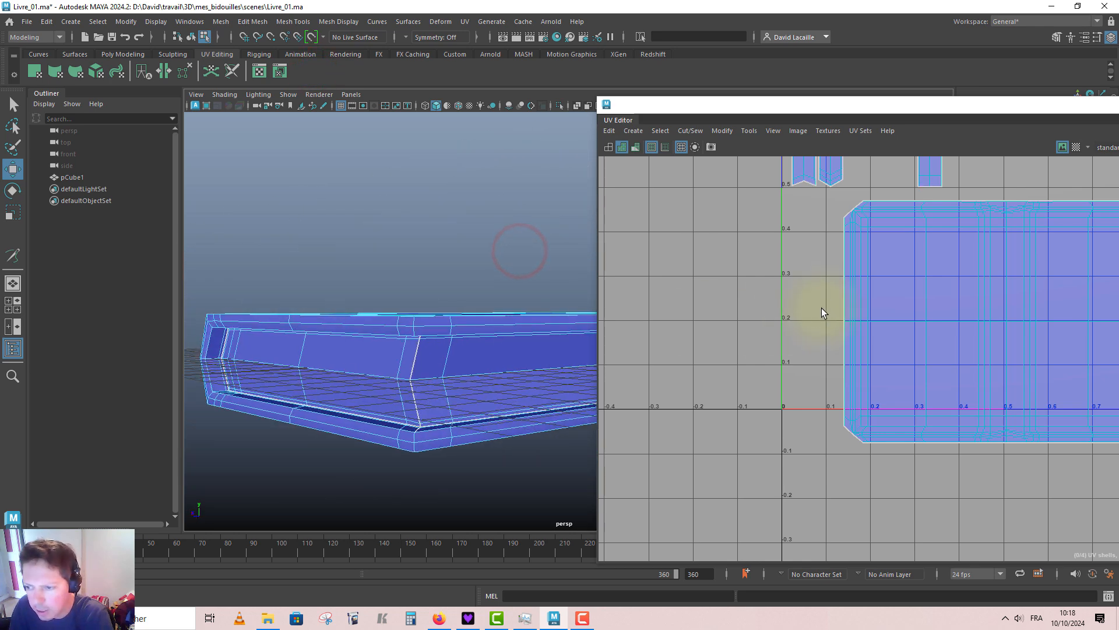
{"action": "double_click", "coordinate": [896, 110]}
{"action": "right_click", "coordinate": [704, 284]}
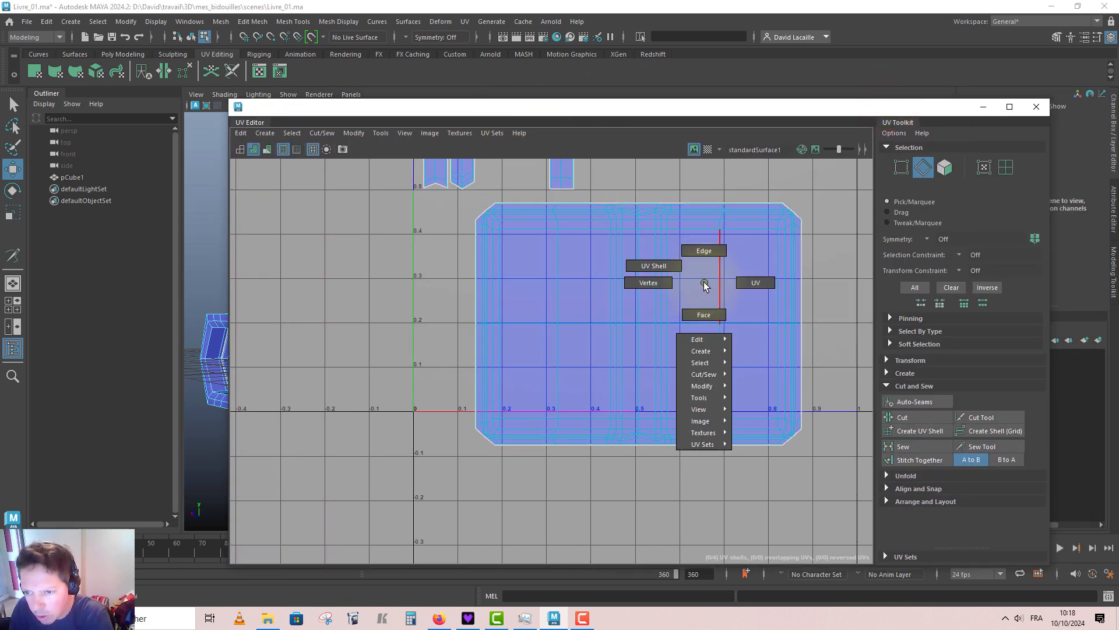
{"action": "right_click_drag", "start_coordinate": [703, 255], "coordinate": [702, 255]}
{"action": "double_click", "coordinate": [588, 209]}
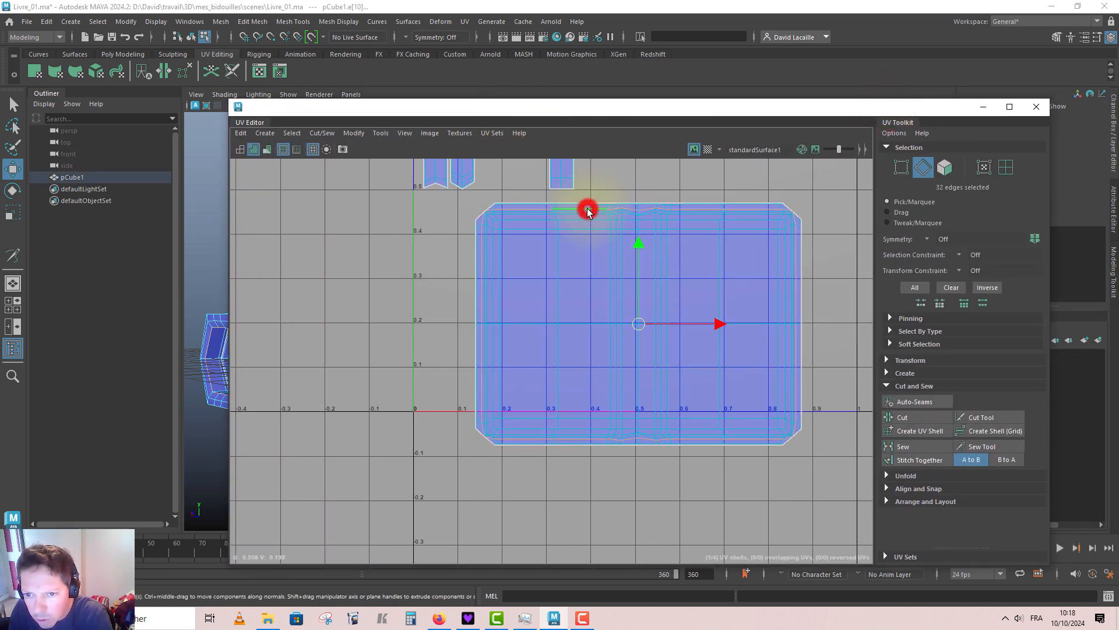
{"action": "double_click", "coordinate": [529, 243], "text": "shift"}
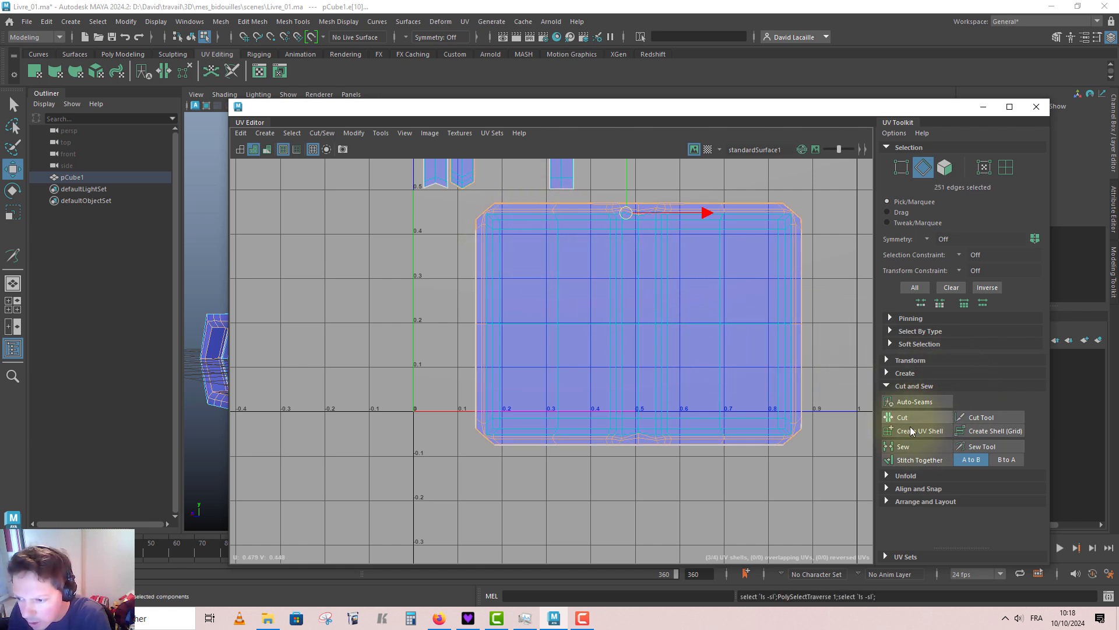
{"action": "left_click", "coordinate": [887, 475]}
{"action": "left_click", "coordinate": [912, 493]}
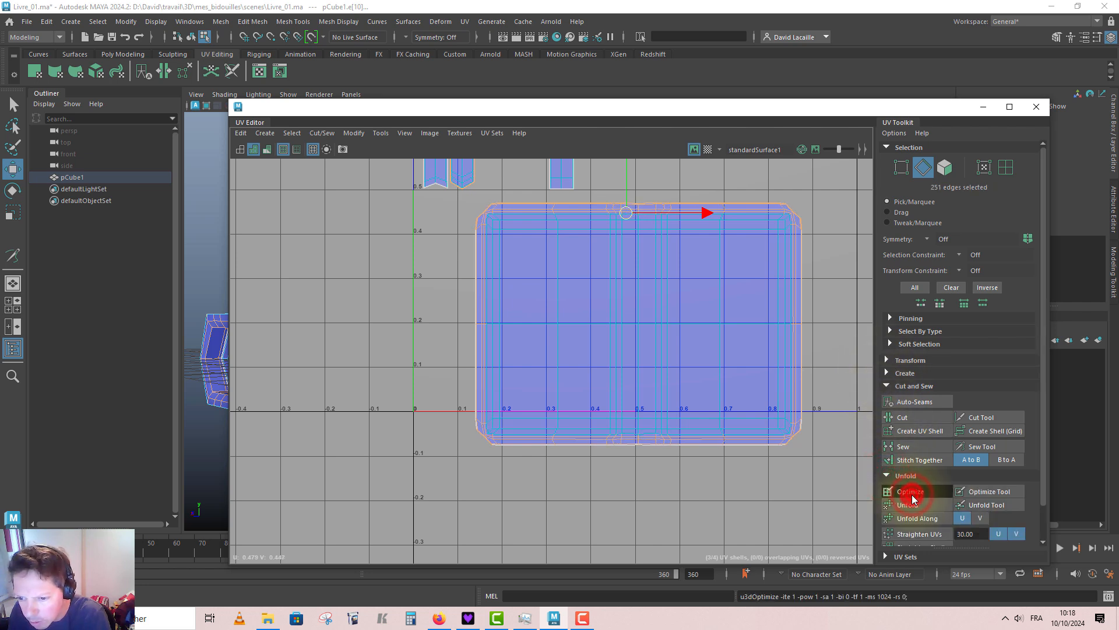
{"action": "double_click", "coordinate": [528, 447]}
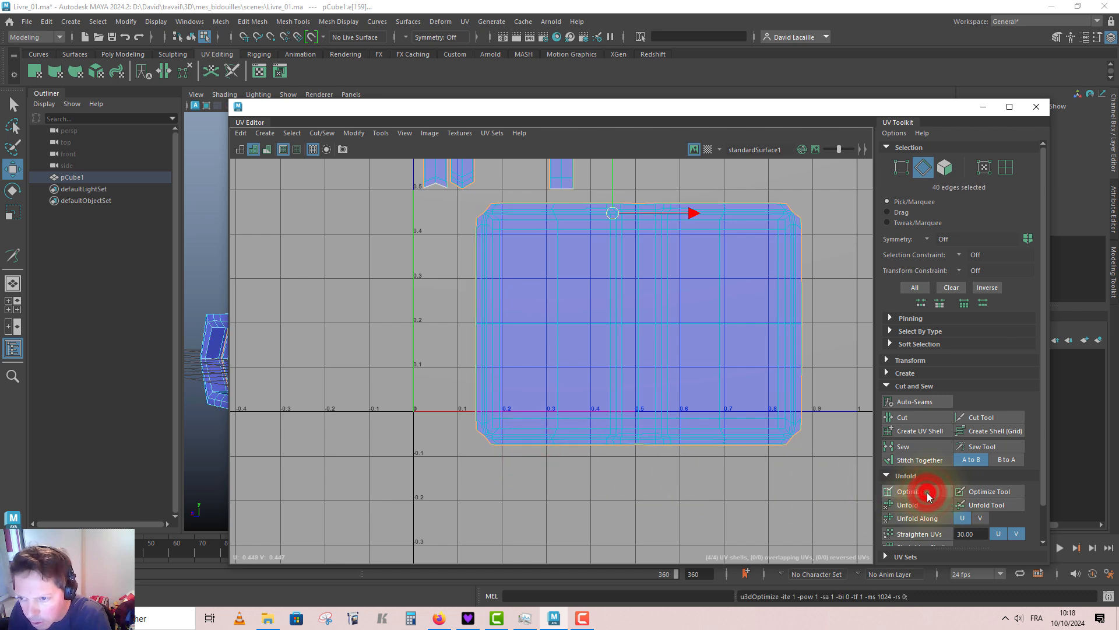
Inspect the whole cover shell with the UV distortion display switched on briefly.
{"action": "right_click_drag", "start_coordinate": [635, 220], "coordinate": [494, 212]}
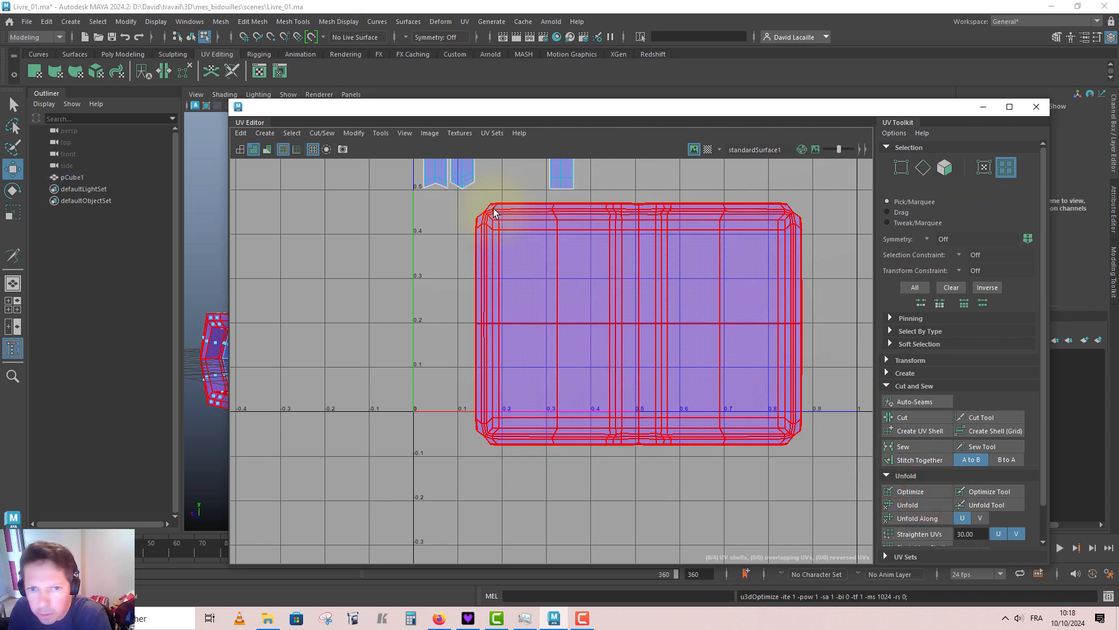
{"action": "left_click", "coordinate": [266, 150]}
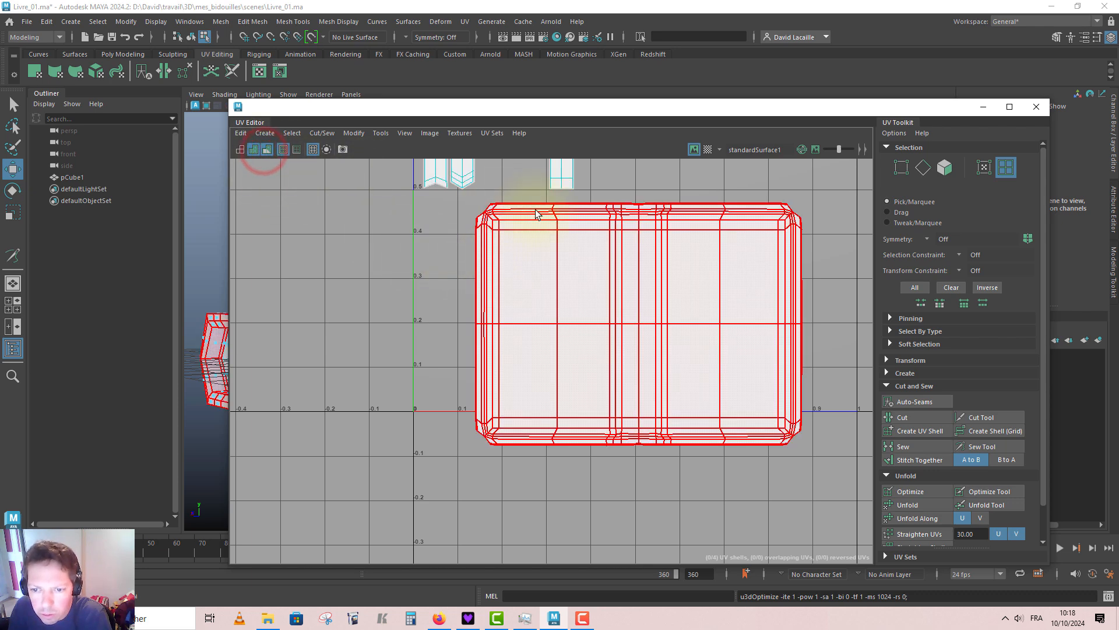
{"action": "left_click", "coordinate": [267, 150]}
{"action": "scroll", "coordinate": [628, 256], "scroll_direction": "down", "scroll_amount": 4}
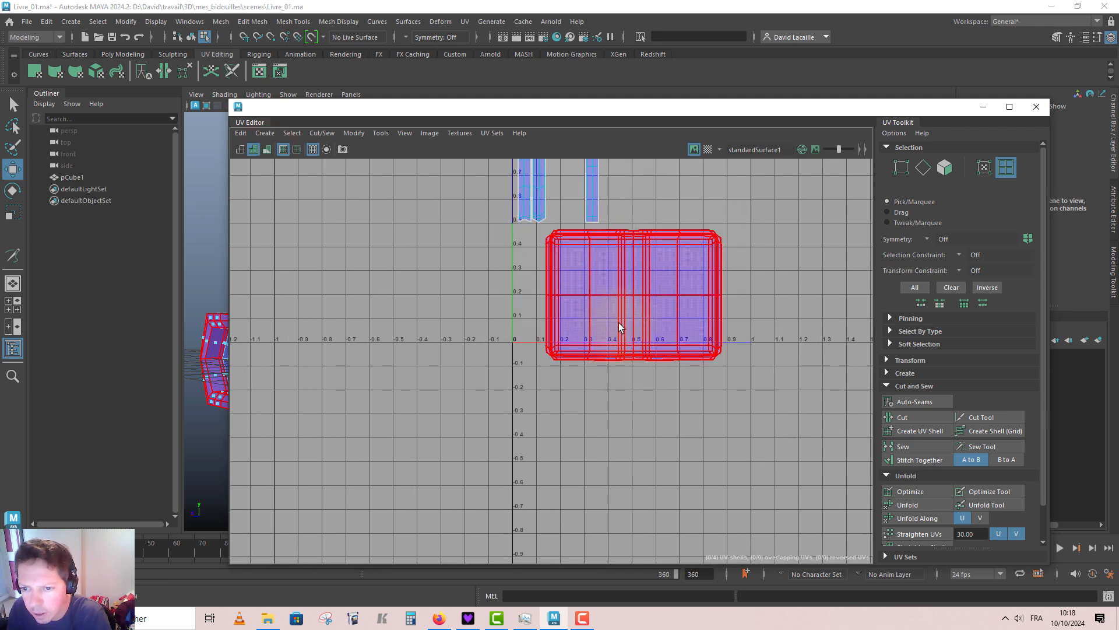
{"action": "left_click", "coordinate": [619, 328]}
{"action": "scroll", "coordinate": [588, 402], "scroll_direction": "down", "scroll_amount": 4}
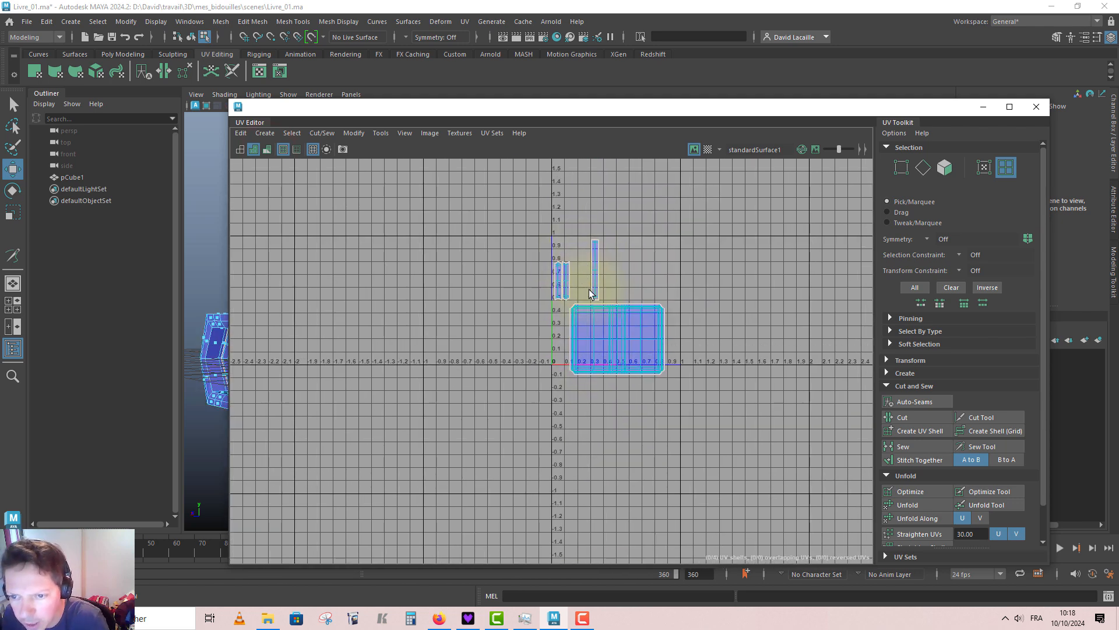
Select the upper end edges of the tall page strip in edge selection mode.
{"action": "scroll", "coordinate": [590, 293], "scroll_direction": "up", "scroll_amount": 10}
{"action": "right_click", "coordinate": [667, 344]}
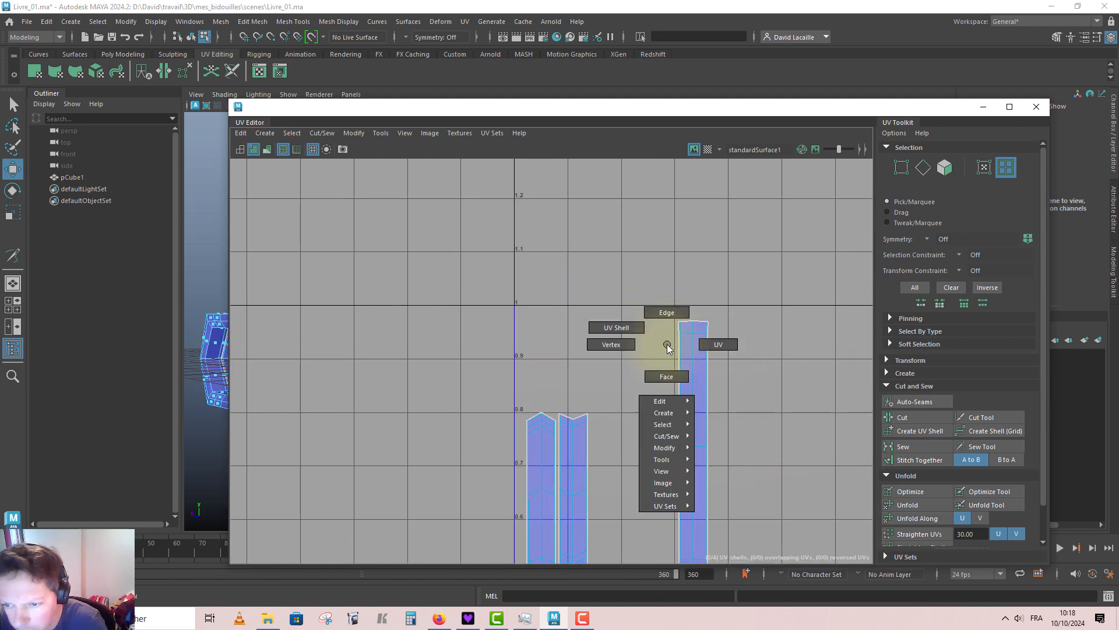
{"action": "right_click_drag", "start_coordinate": [667, 344], "coordinate": [660, 315]}
{"action": "scroll", "coordinate": [589, 216], "scroll_direction": "up", "scroll_amount": 6}
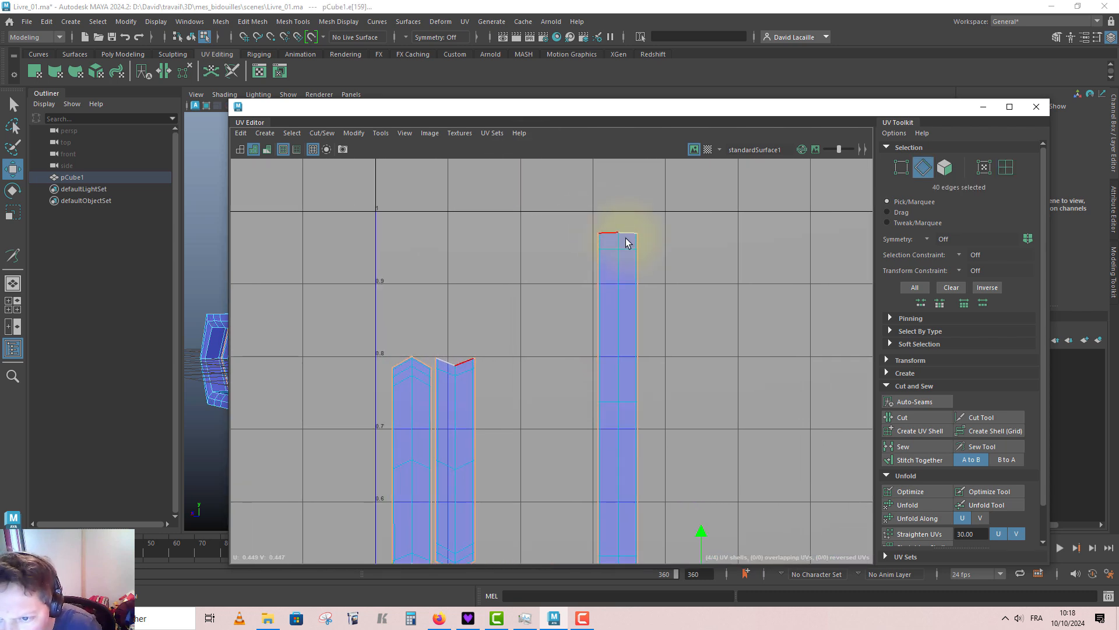
{"action": "scroll", "coordinate": [626, 242], "scroll_direction": "up", "scroll_amount": 3}
{"action": "left_click", "coordinate": [568, 227]}
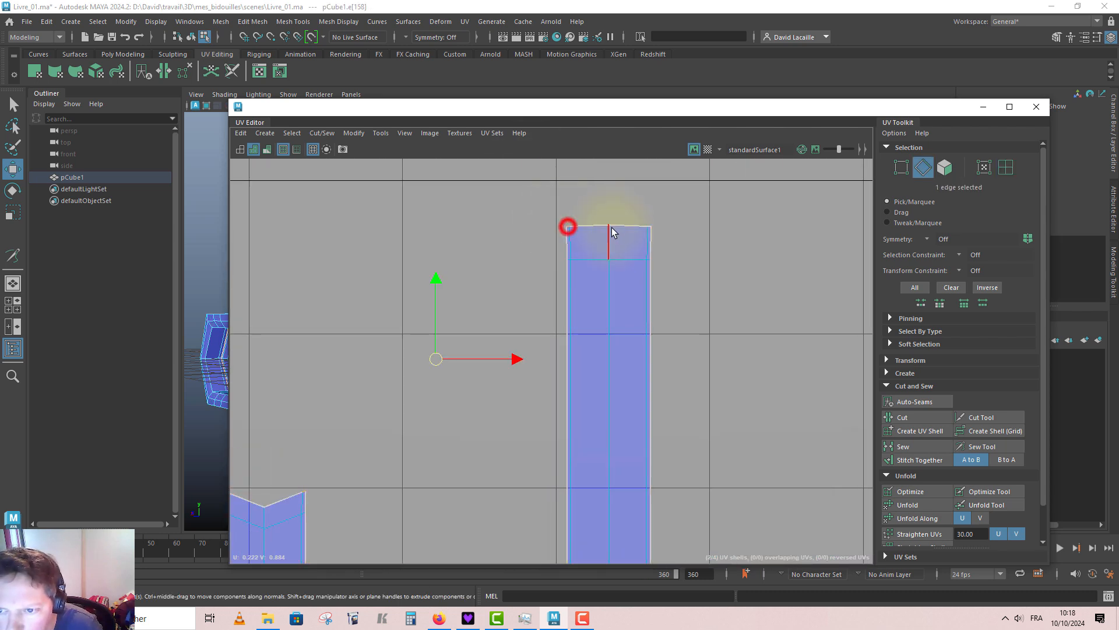
{"action": "left_click", "coordinate": [650, 226], "text": "shift"}
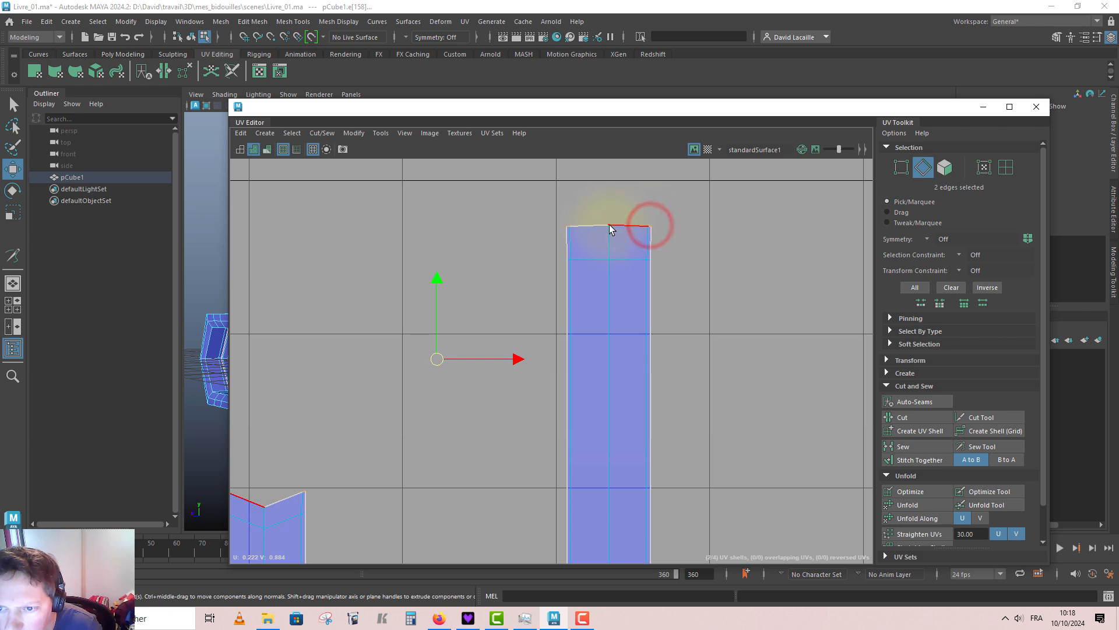
{"action": "left_click", "coordinate": [591, 221]}
Join the three page-strip shells with Move and Sew along the page block's vertical corner edges selected on the model.
{"action": "left_click_drag", "start_coordinate": [577, 106], "coordinate": [1006, 87]}
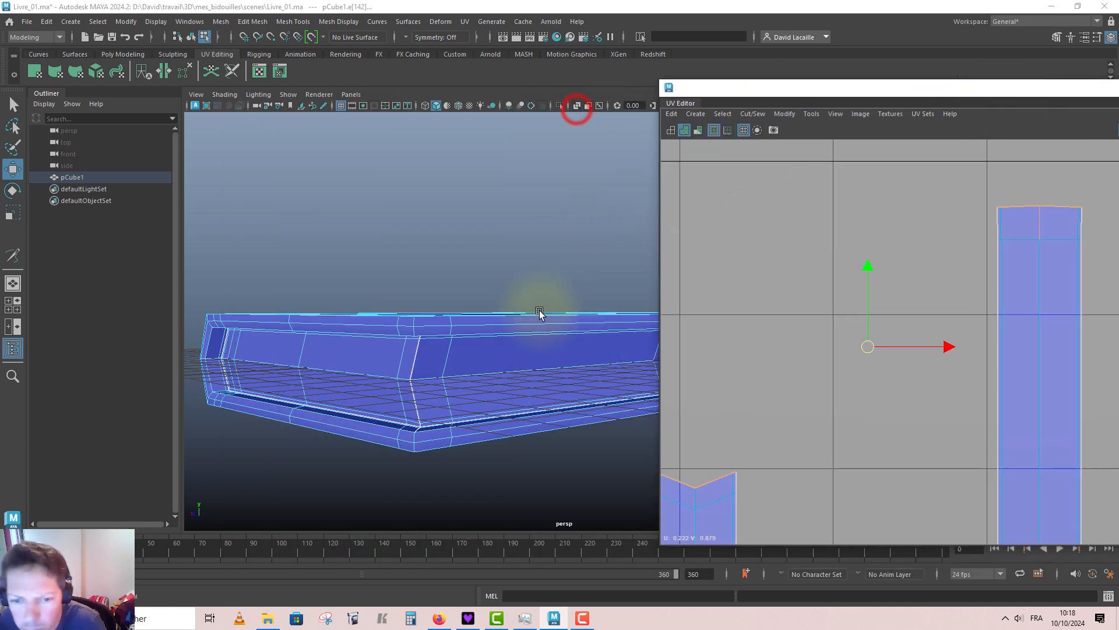
{"action": "left_click", "coordinate": [413, 350]}
{"action": "left_click_drag", "start_coordinate": [433, 365], "coordinate": [432, 426], "text": "alt"}
{"action": "left_click", "coordinate": [432, 273]}
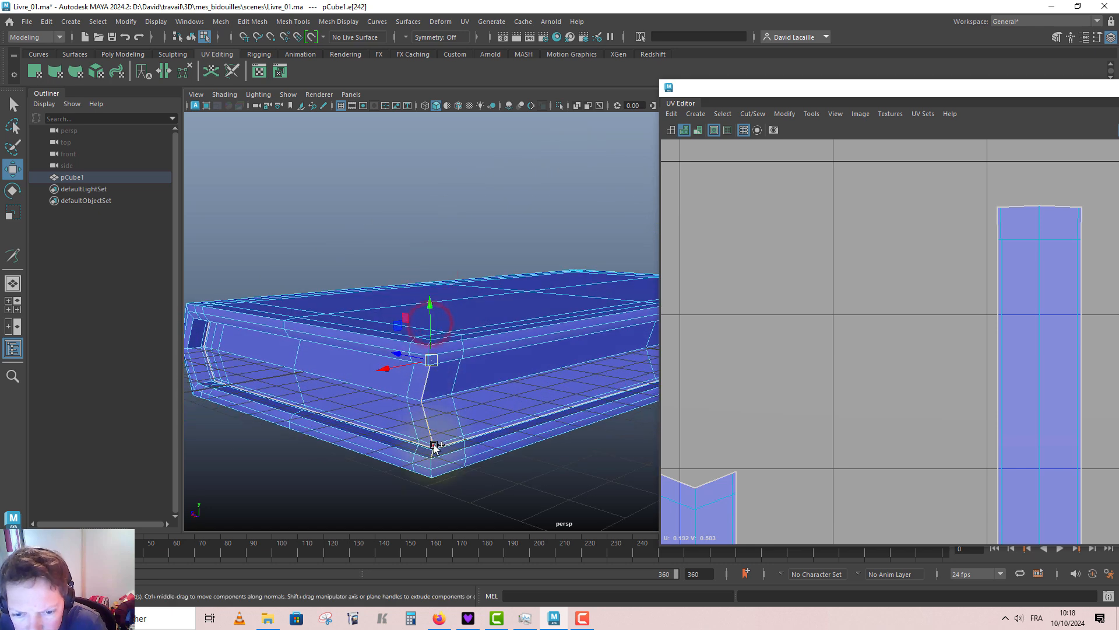
{"action": "left_click_drag", "start_coordinate": [532, 379], "coordinate": [247, 347], "text": "alt"}
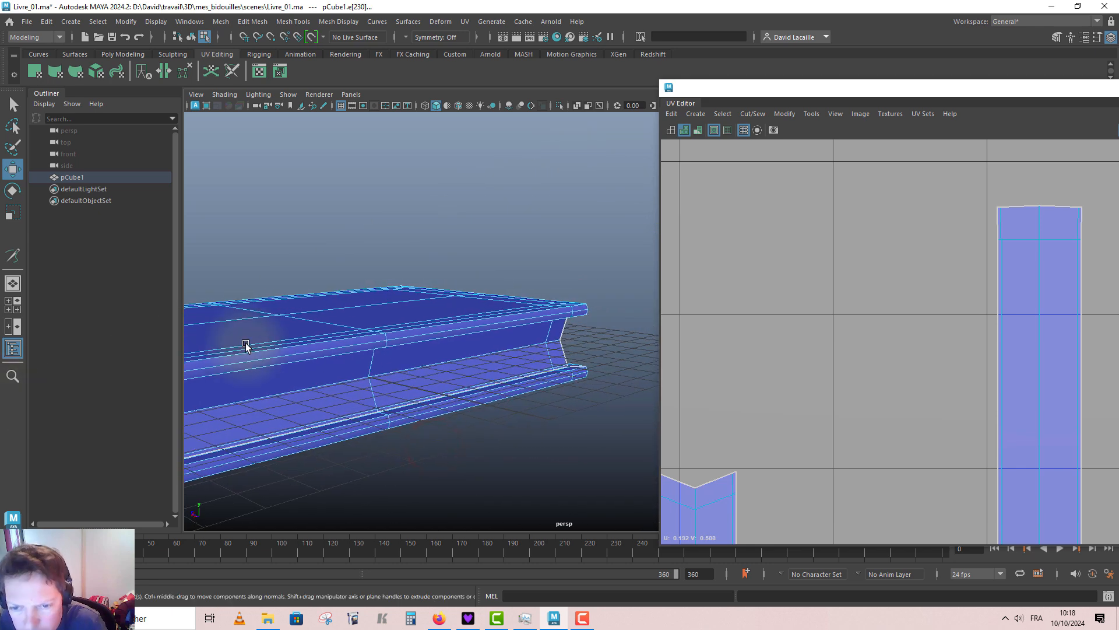
{"action": "left_click_drag", "start_coordinate": [508, 303], "coordinate": [330, 294], "text": "alt"}
{"action": "middle_click_drag", "start_coordinate": [400, 310], "coordinate": [121, 297], "text": "alt"}
{"action": "left_click_drag", "start_coordinate": [313, 345], "coordinate": [385, 327], "text": "alt"}
{"action": "middle_click_drag", "start_coordinate": [385, 328], "coordinate": [204, 343], "text": "alt"}
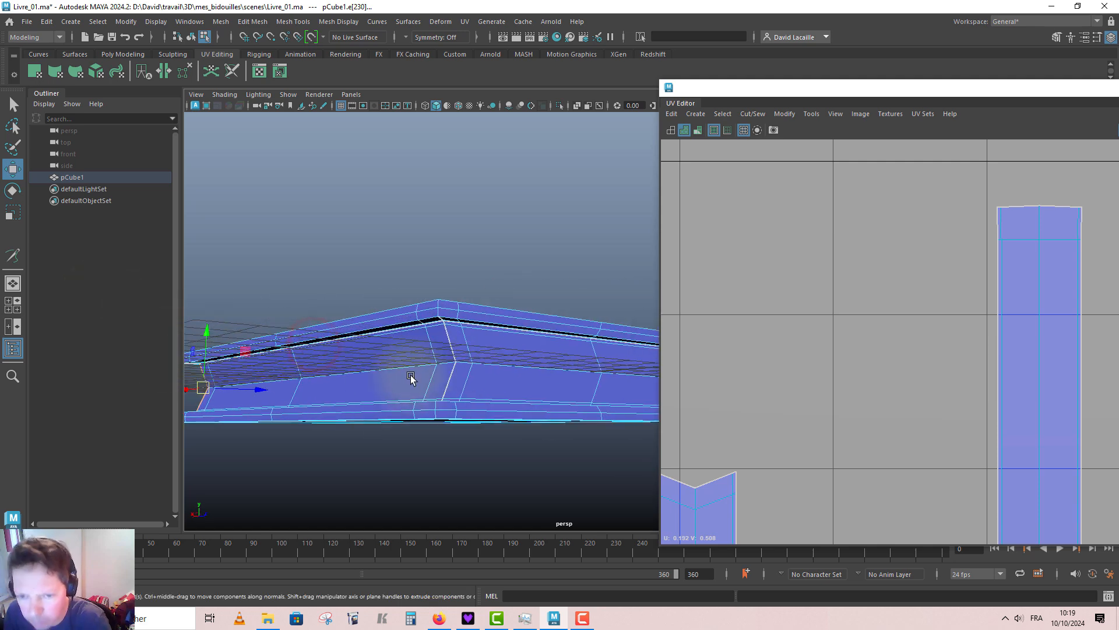
{"action": "left_click", "coordinate": [445, 324]}
{"action": "left_click_drag", "start_coordinate": [449, 402], "coordinate": [450, 472], "text": "alt"}
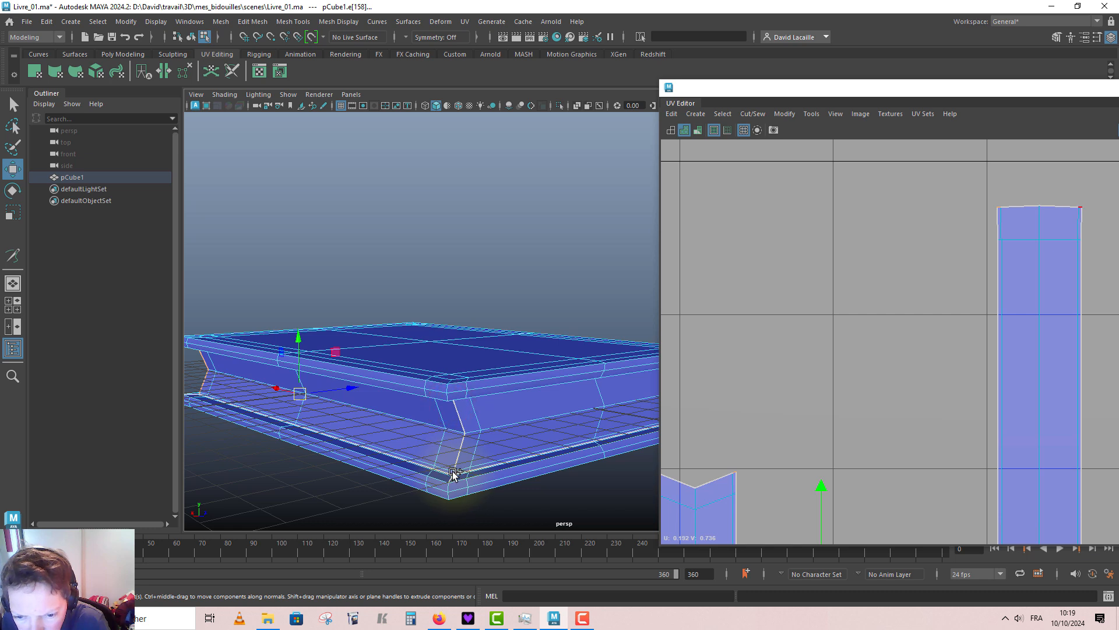
{"action": "scroll", "coordinate": [816, 374], "scroll_direction": "down", "scroll_amount": 8}
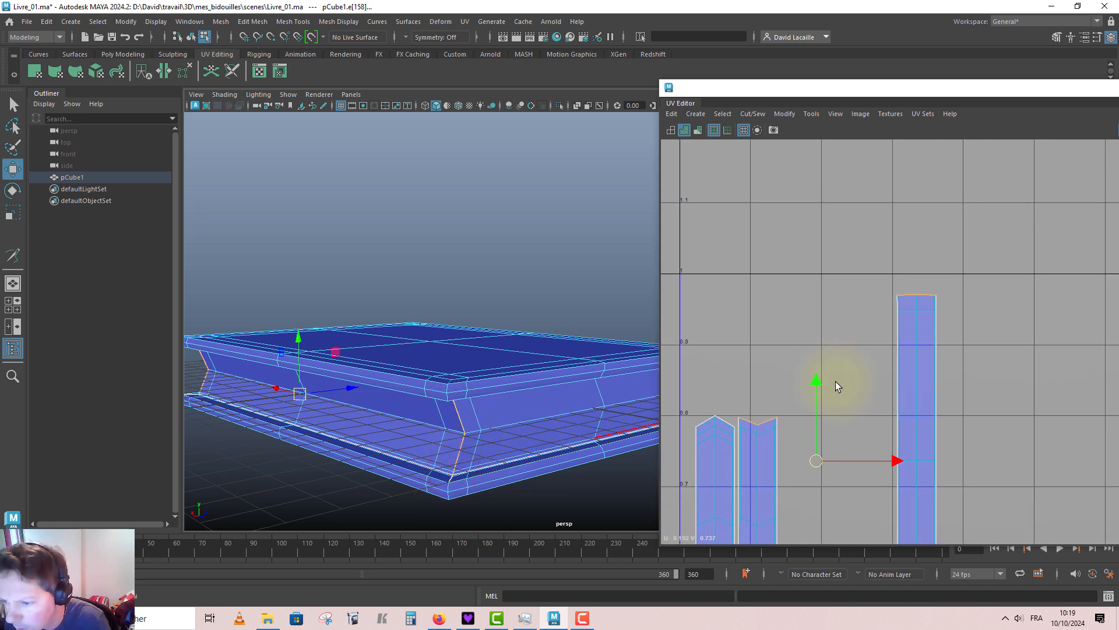
{"action": "scroll", "coordinate": [854, 367], "scroll_direction": "down", "scroll_amount": 1}
{"action": "middle_click_drag", "start_coordinate": [807, 275], "coordinate": [749, 135], "text": "alt"}
{"action": "left_click", "coordinate": [755, 115]}
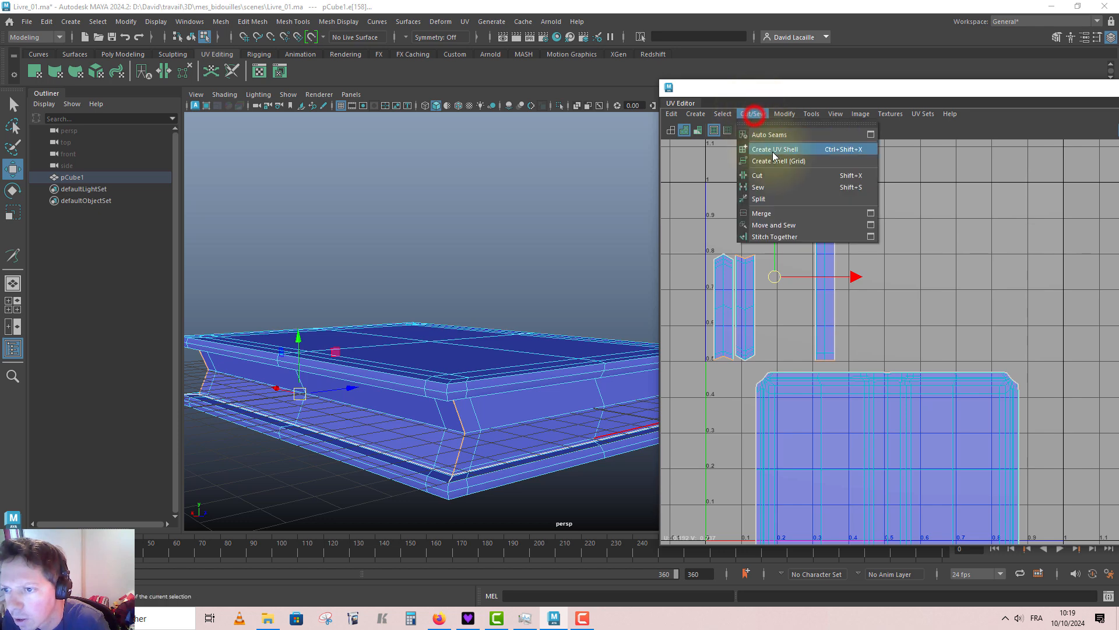
{"action": "left_click", "coordinate": [784, 225]}
Select the joined page-strip shell and rotate it 90 degrees clockwise.
{"action": "scroll", "coordinate": [837, 242], "scroll_direction": "down", "scroll_amount": 6}
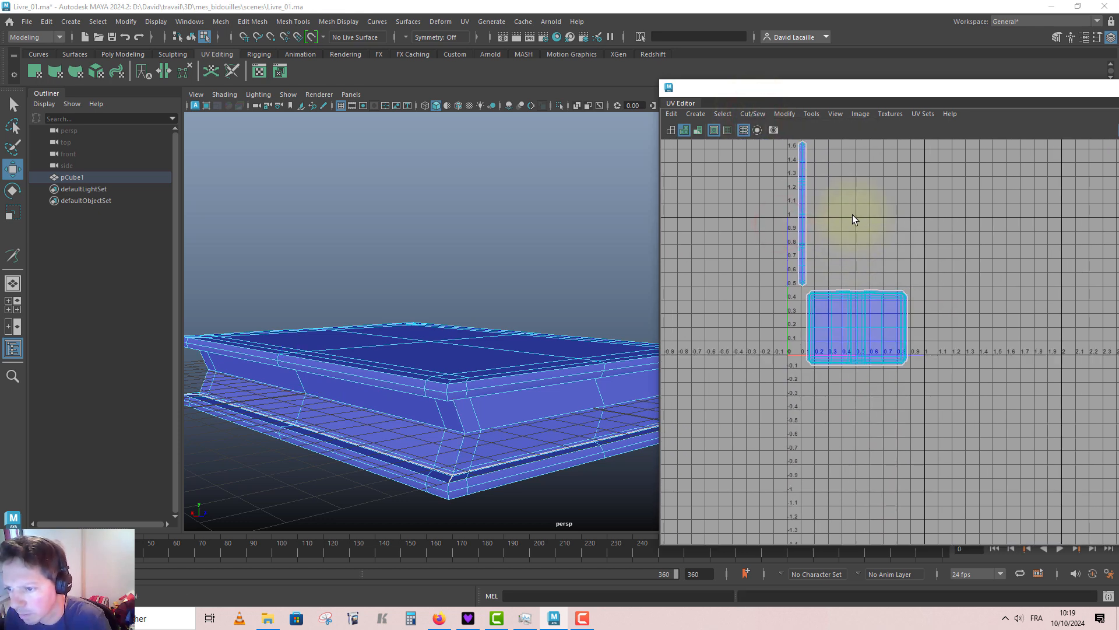
{"action": "middle_click_drag", "start_coordinate": [849, 220], "coordinate": [722, 296], "text": "alt"}
{"action": "left_click", "coordinate": [727, 245]}
{"action": "right_click_drag", "start_coordinate": [728, 246], "coordinate": [701, 234]}
{"action": "left_click", "coordinate": [721, 240]}
{"action": "key", "text": "e"}
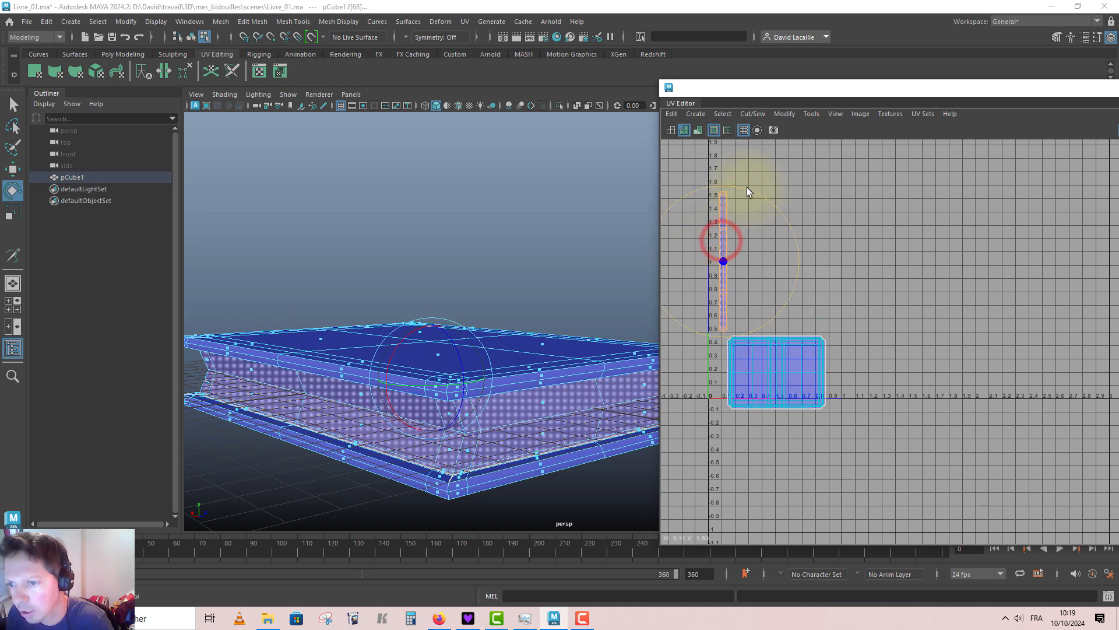
{"action": "left_click_drag", "start_coordinate": [891, 89], "coordinate": [482, 72]}
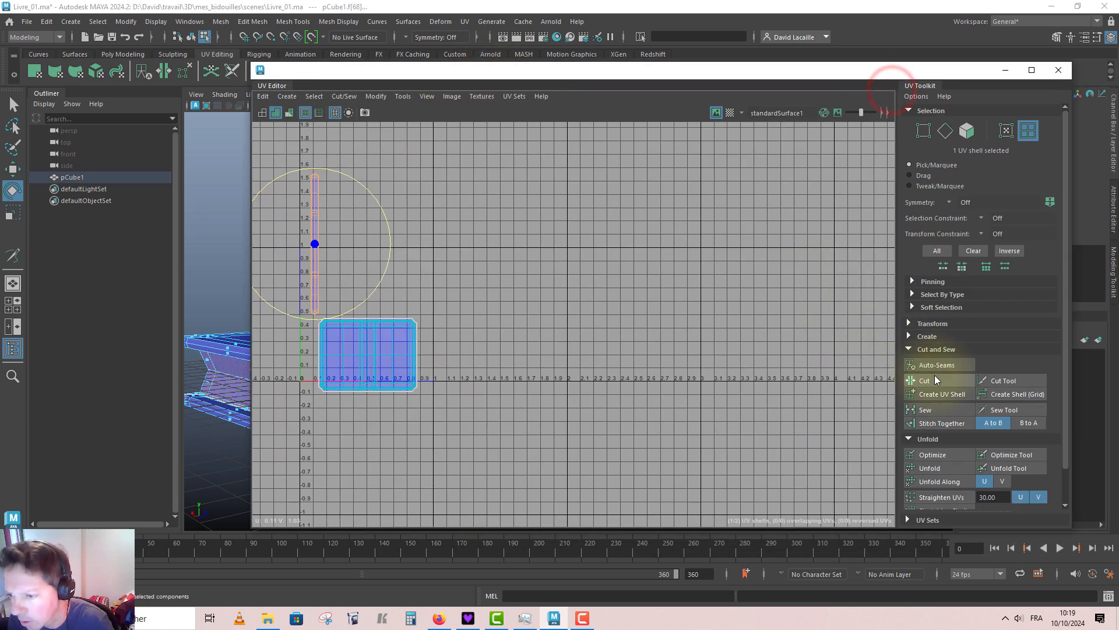
{"action": "left_click", "coordinate": [909, 323]}
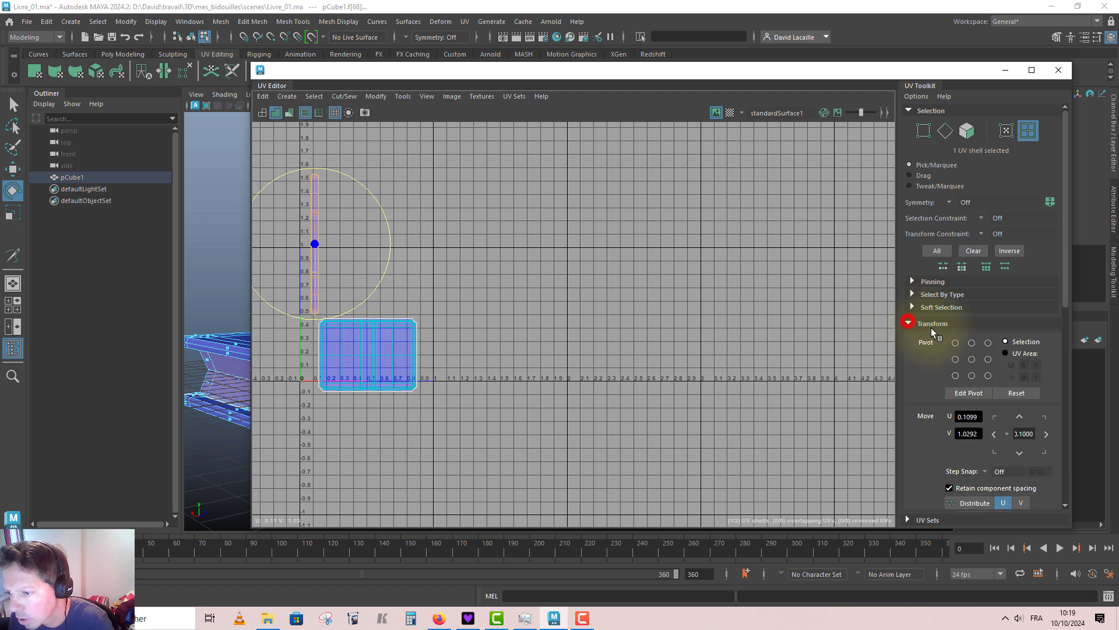
{"action": "scroll", "coordinate": [942, 362], "scroll_direction": "down", "scroll_amount": 5}
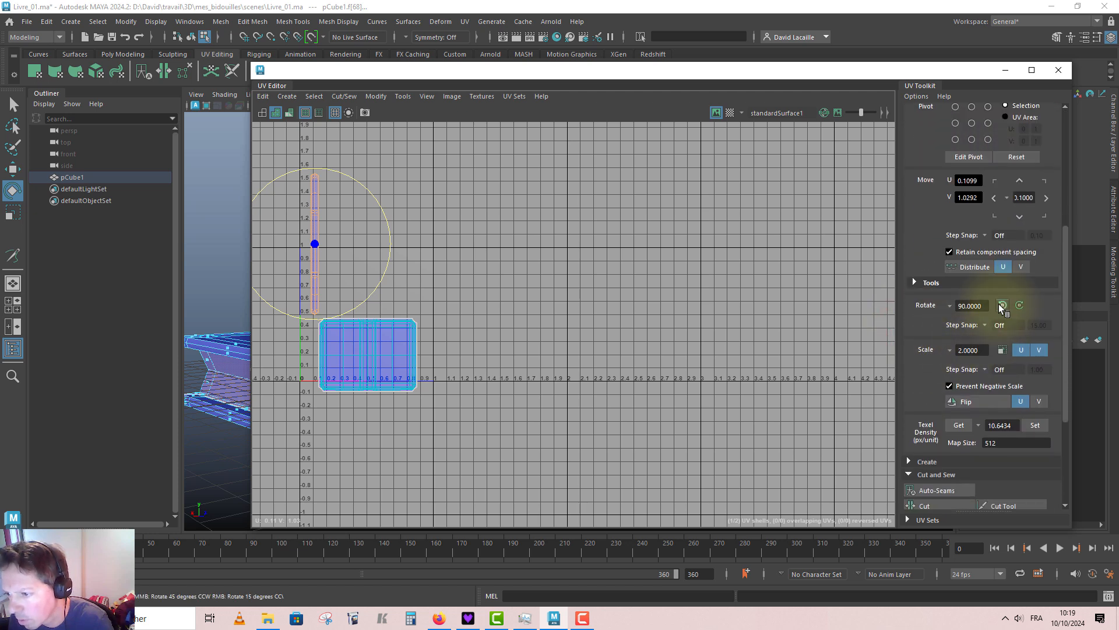
{"action": "left_click", "coordinate": [1019, 305]}
Move the horizontal page-strip shell above the cover shell, centred at about U 0.59, V 0.85.
{"action": "middle_click_drag", "start_coordinate": [412, 245], "coordinate": [570, 320], "text": "alt"}
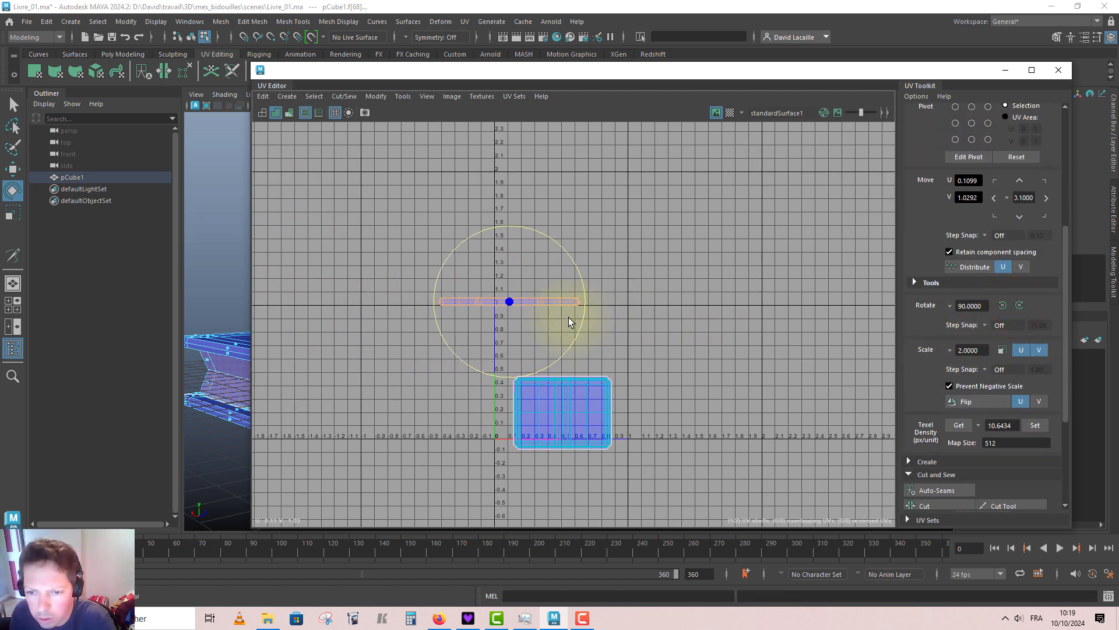
{"action": "key", "text": "w"}
{"action": "left_click_drag", "start_coordinate": [517, 302], "coordinate": [572, 325]}
Scale the cover shell down uniformly and place it in the UV tile's origin corner, centred at about U 0.24, V 0.16.
{"action": "left_click", "coordinate": [565, 392]}
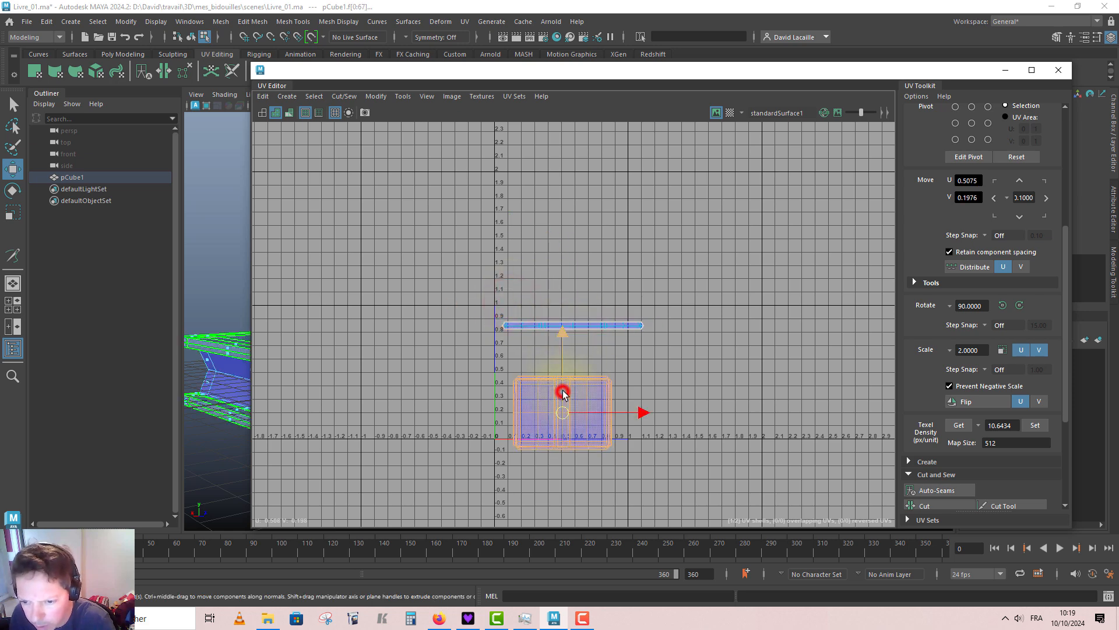
{"action": "key", "text": "r"}
{"action": "left_click_drag", "start_coordinate": [564, 414], "coordinate": [531, 415]}
{"action": "middle_click_drag", "start_coordinate": [598, 300], "coordinate": [604, 251], "text": "alt"}
{"action": "right_click_drag", "start_coordinate": [604, 251], "coordinate": [832, 439], "text": "alt"}
{"action": "key", "text": "w"}
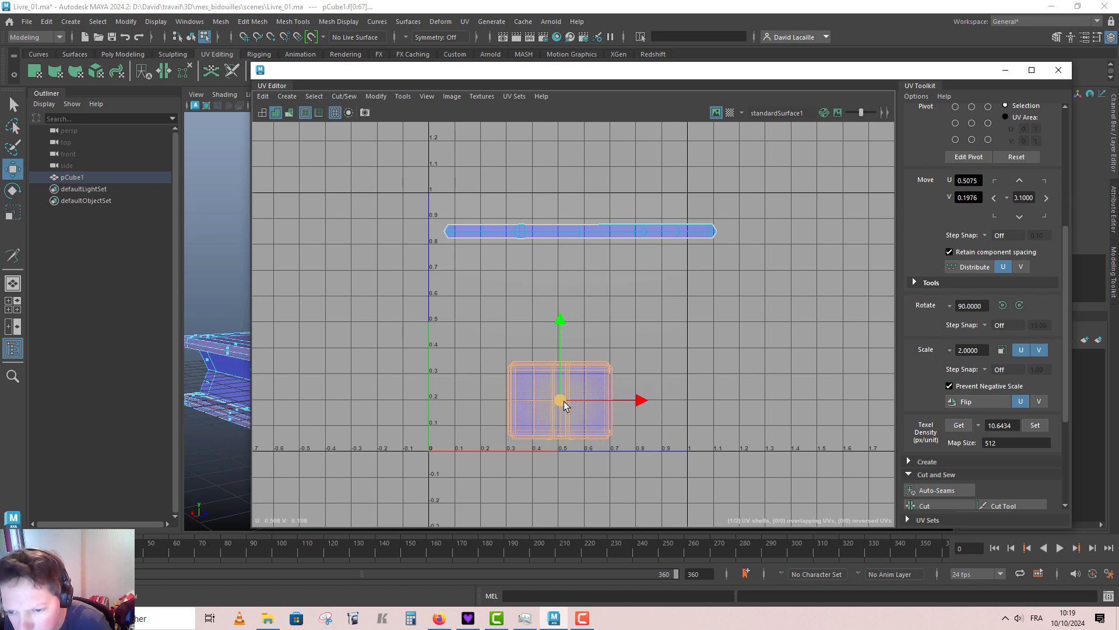
{"action": "left_click_drag", "start_coordinate": [560, 401], "coordinate": [482, 414]}
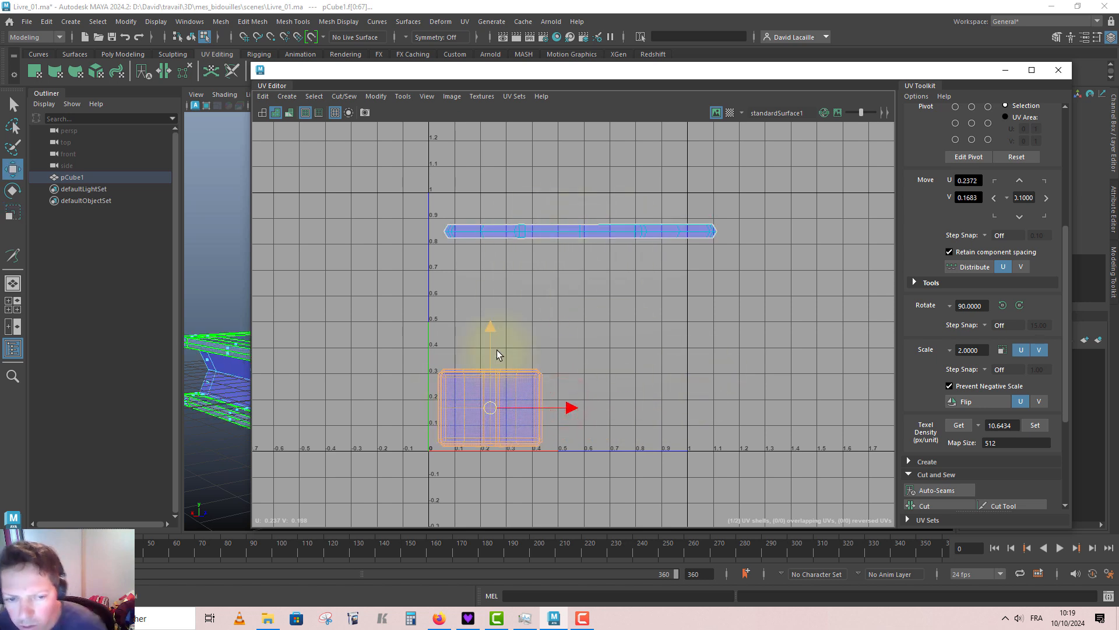
{"action": "left_click_drag", "start_coordinate": [495, 408], "coordinate": [495, 410]}
Copy the cover shell's texel density of 7.5205 px/unit to the page-strip shell at map size 512.
{"action": "left_click", "coordinate": [959, 425]}
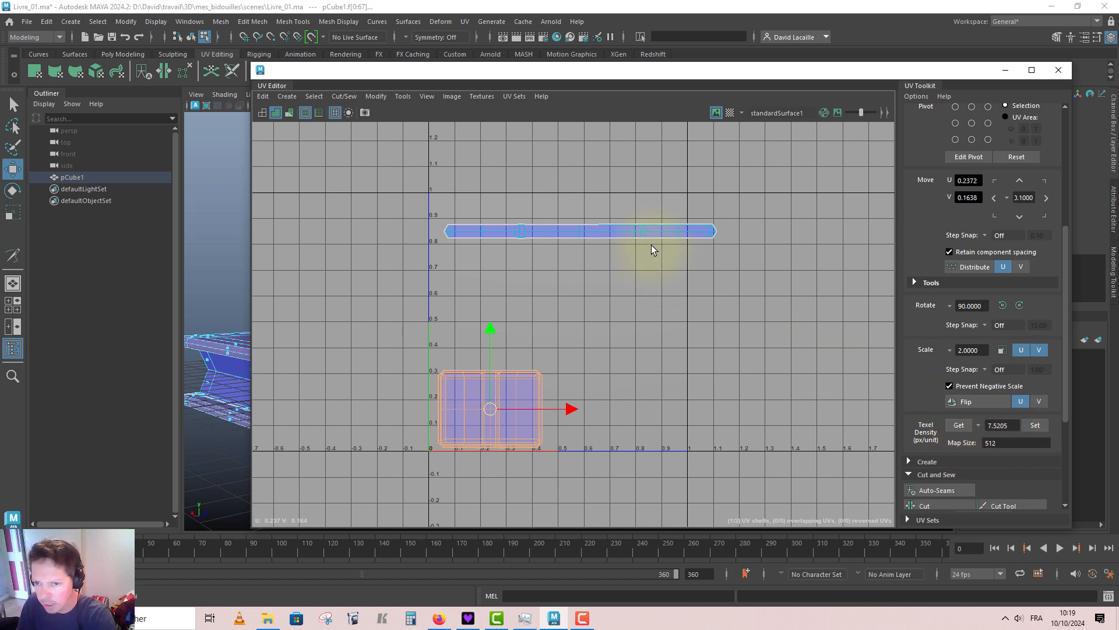
{"action": "left_click", "coordinate": [632, 232]}
{"action": "left_click", "coordinate": [1032, 425]}
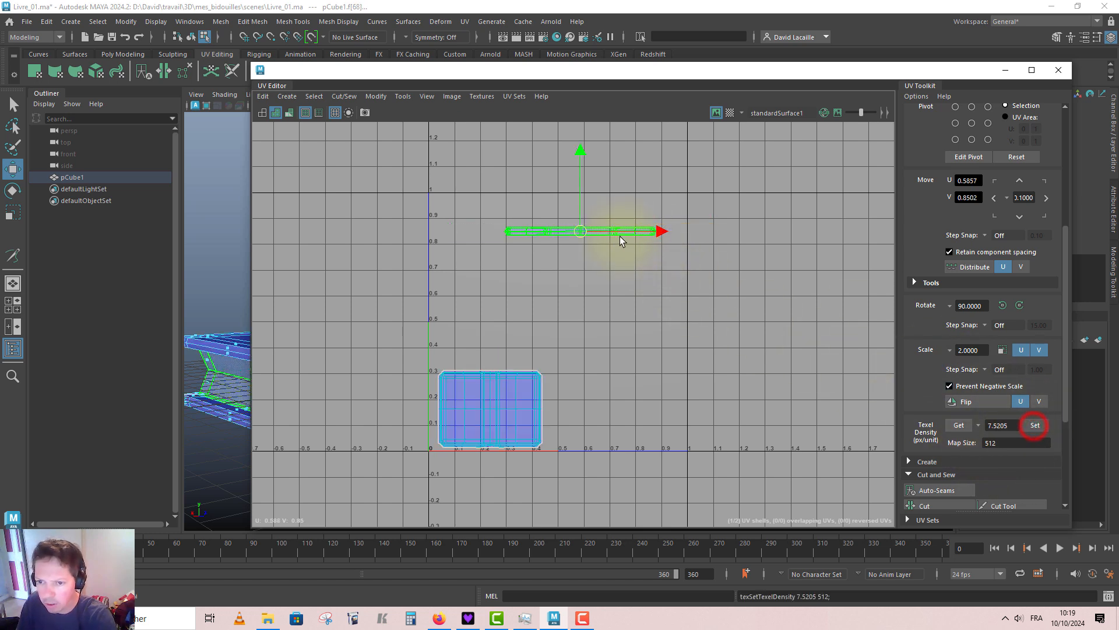
Move the page-strip shell directly above the cover shell, centred at about U 0.33, V 0.36, and close the UV Editor.
{"action": "left_click_drag", "start_coordinate": [583, 230], "coordinate": [517, 362]}
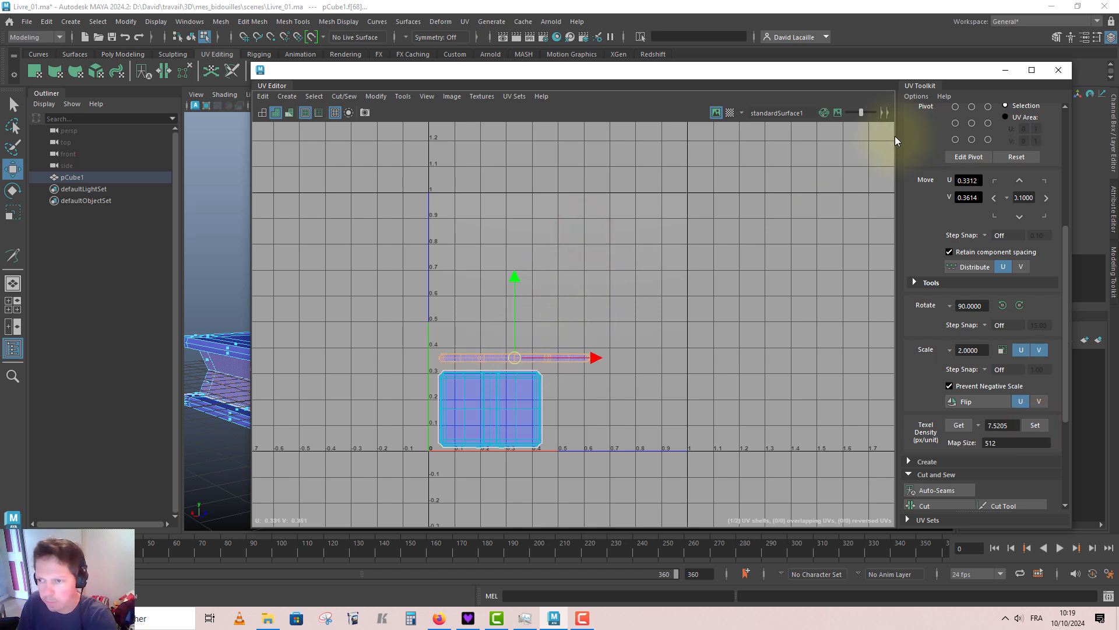
{"action": "middle_click_drag", "start_coordinate": [602, 302], "coordinate": [667, 265], "text": "alt"}
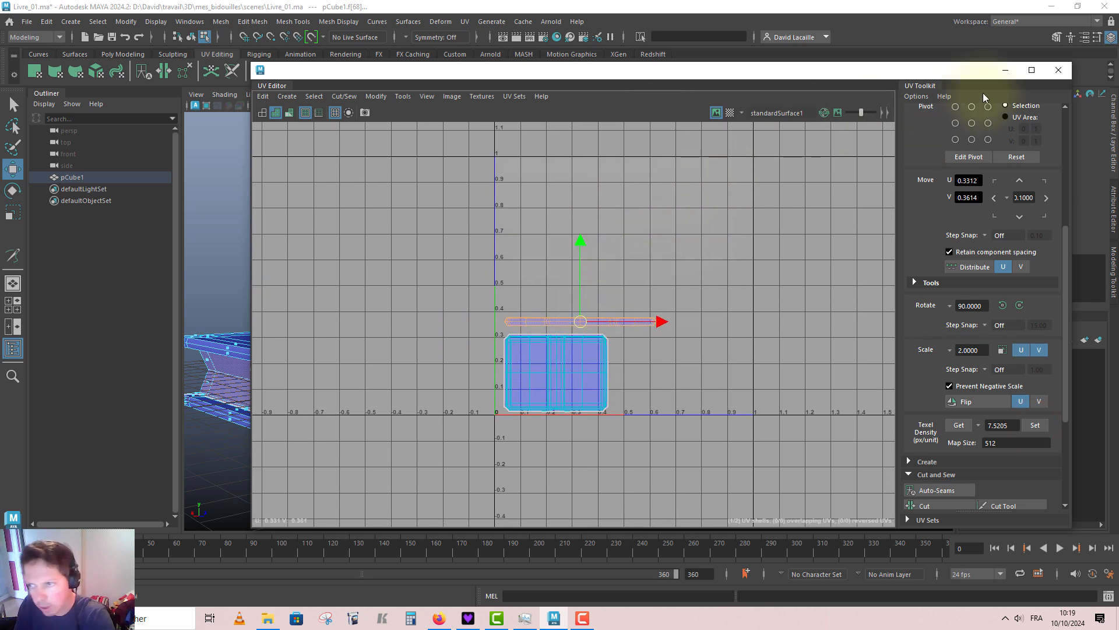
{"action": "left_click", "coordinate": [1058, 71]}
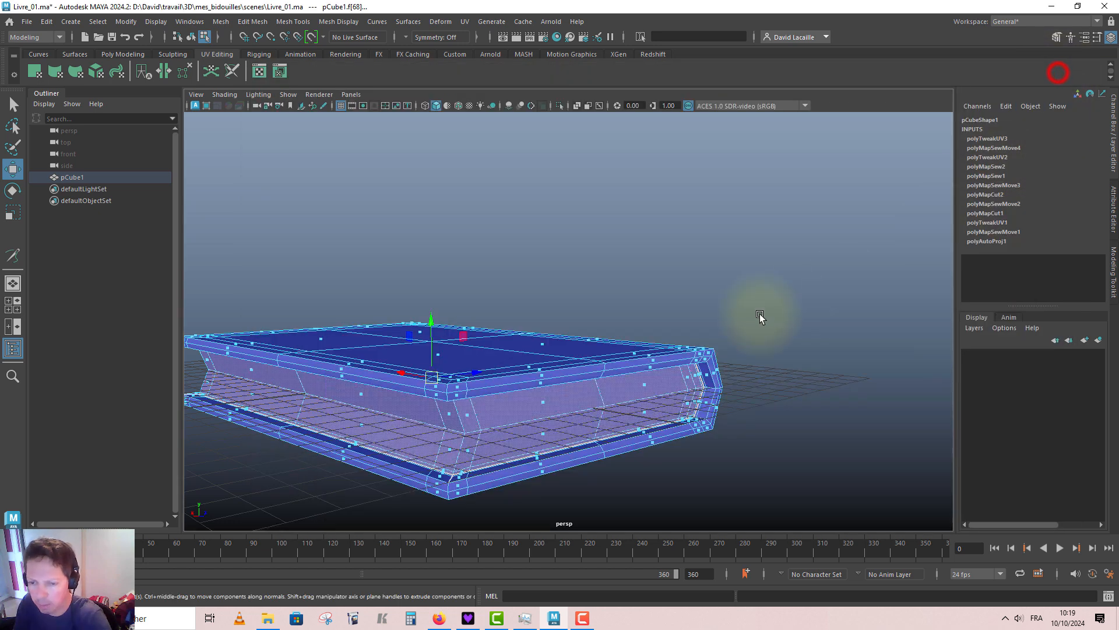
Return to object selection mode and delete the book's construction history.
{"action": "key", "text": "F8"}
{"action": "right_click_drag", "start_coordinate": [574, 366], "coordinate": [525, 312], "text": "alt"}
{"action": "key", "text": "alt+shift+d"}
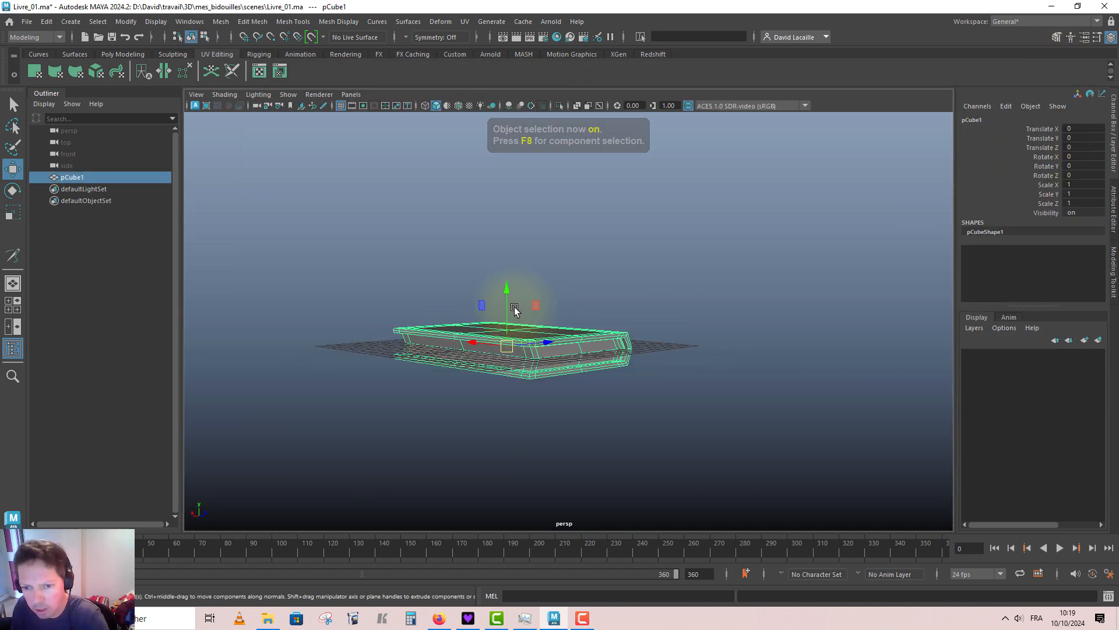
{"action": "left_click", "coordinate": [120, 54]}
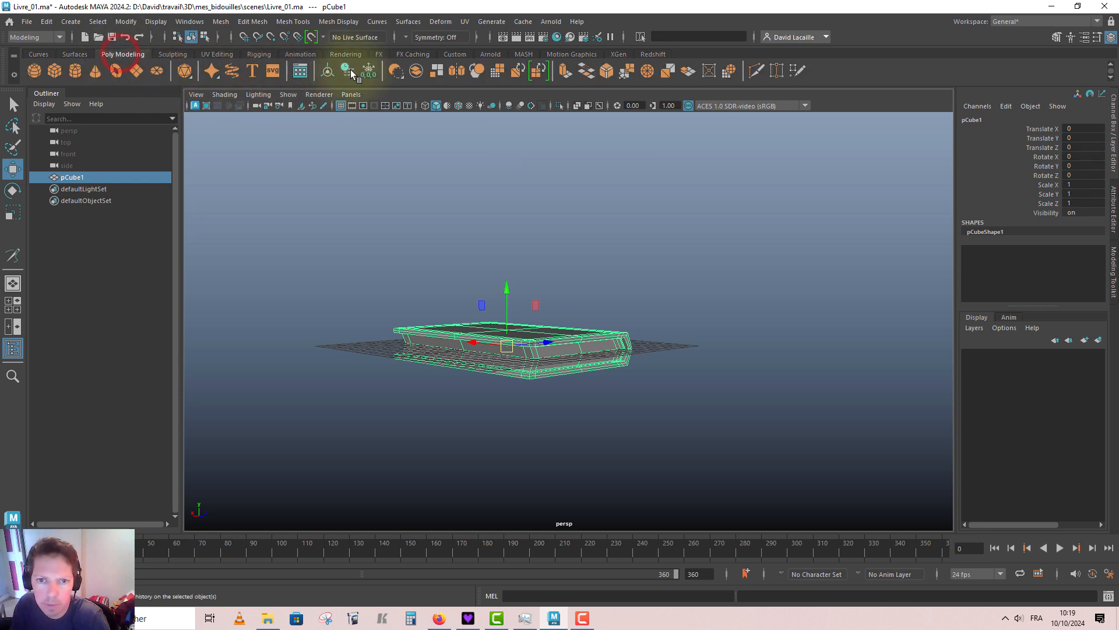
Duplicate the book 4.373 units upward and repeat the offset copy until six books are stacked.
{"action": "mouse_move", "coordinate": [511, 257]}
{"action": "left_mouse_down", "text": "alt"}
{"action": "mouse_move", "coordinate": [513, 286]}
{"action": "mouse_move", "coordinate": [506, 262]}
{"action": "mouse_move", "coordinate": [524, 261]}
{"action": "left_mouse_up", "text": "alt"}
{"action": "key", "text": "ctrl+d"}
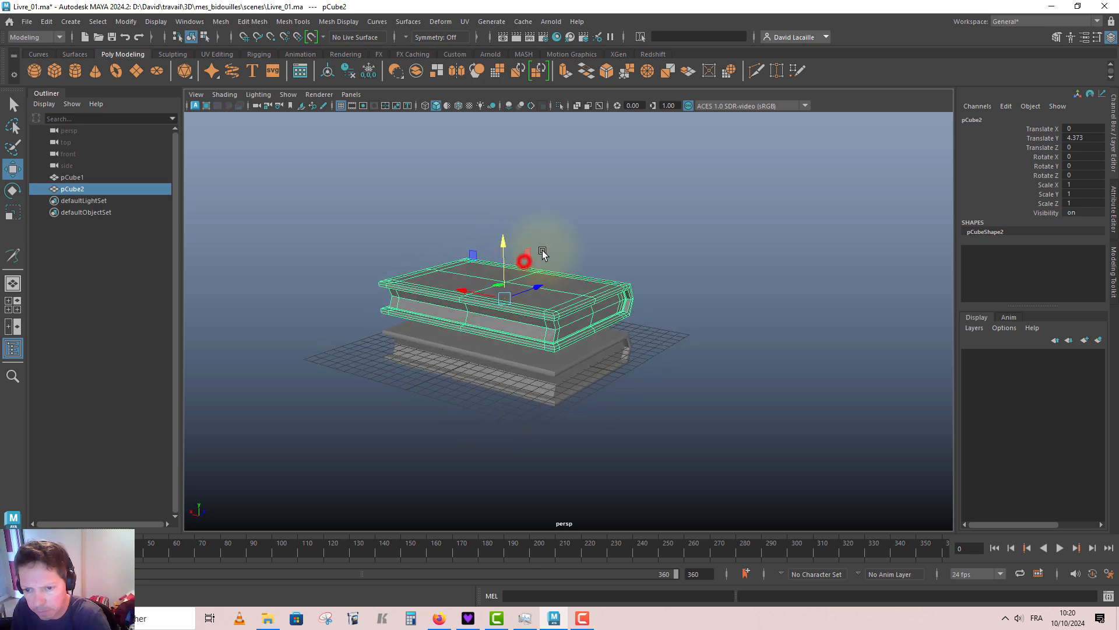
{"action": "middle_click_drag", "start_coordinate": [541, 335], "coordinate": [573, 395], "text": "alt"}
{"action": "right_click_drag", "start_coordinate": [573, 396], "coordinate": [485, 315], "text": "alt"}
{"action": "key", "text": "shift+d"}
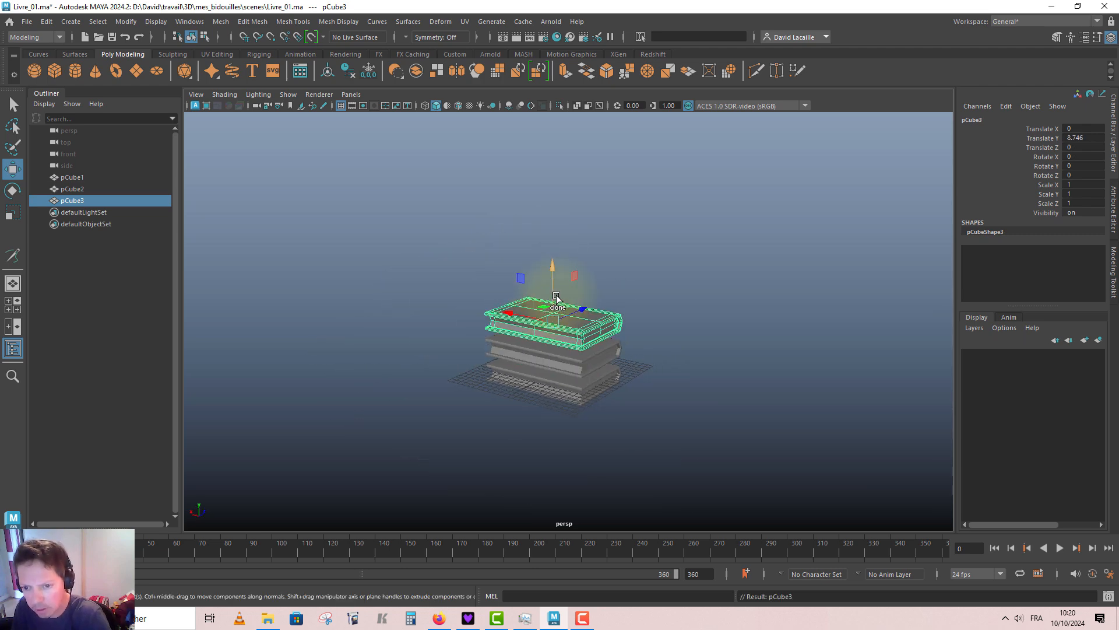
{"action": "key", "text": "shift+d"}
{"action": "key", "text": "shift+d"}
{"action": "key", "text": "shift+d"}
{"action": "left_click_drag", "start_coordinate": [592, 305], "coordinate": [662, 233], "text": "alt"}
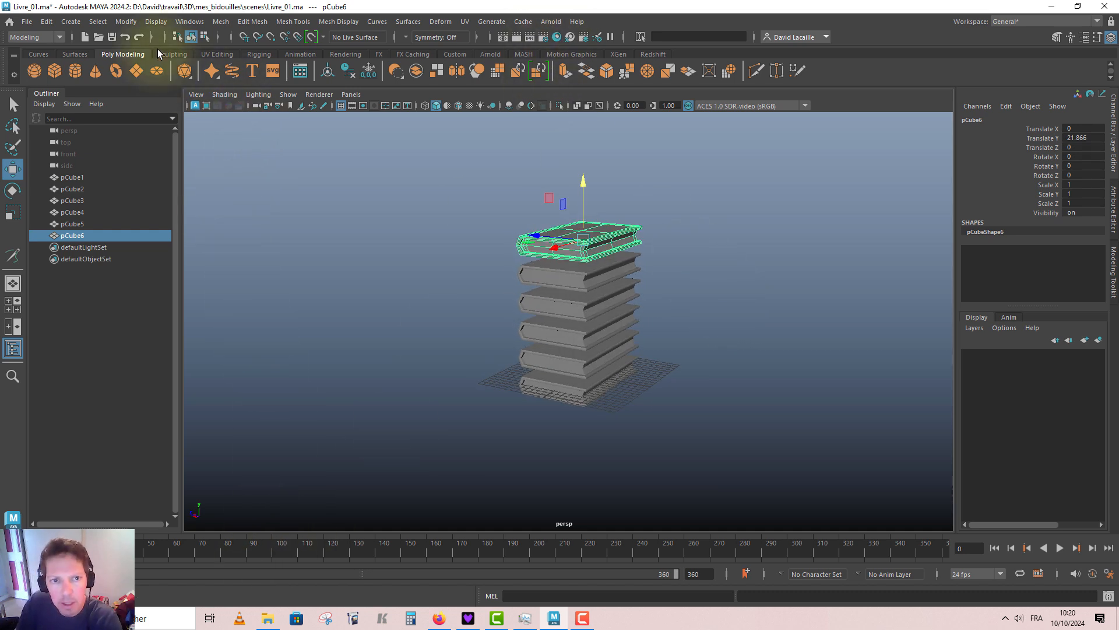
Open the UV Editor and select all six books to show their UV shells together.
{"action": "left_click", "coordinate": [218, 52]}
{"action": "left_click", "coordinate": [259, 72]}
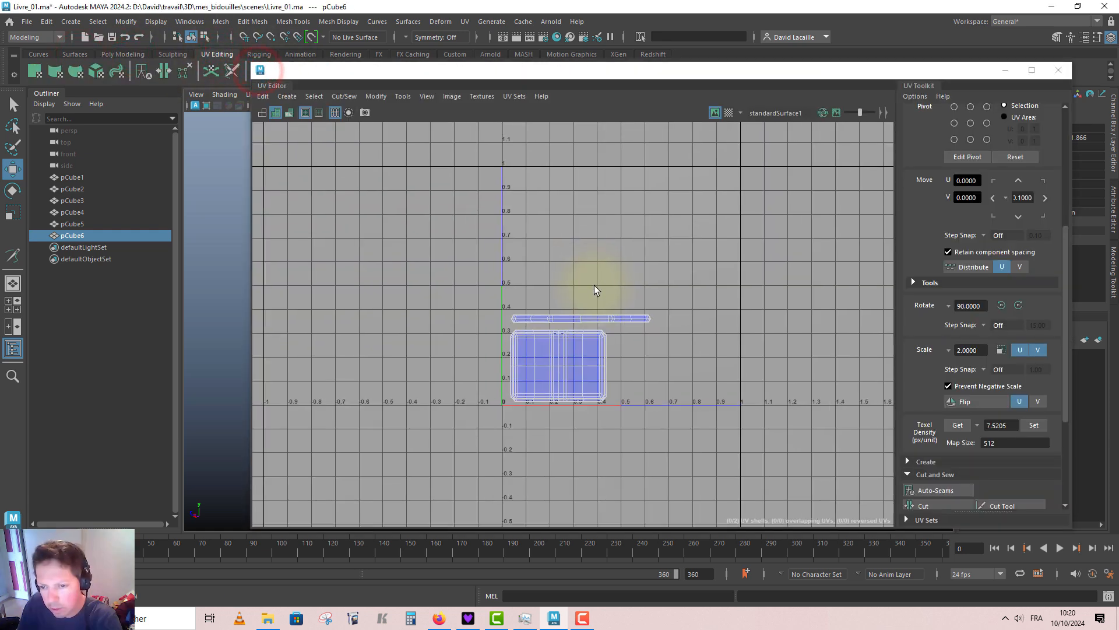
{"action": "left_click", "coordinate": [82, 176], "text": "shift"}
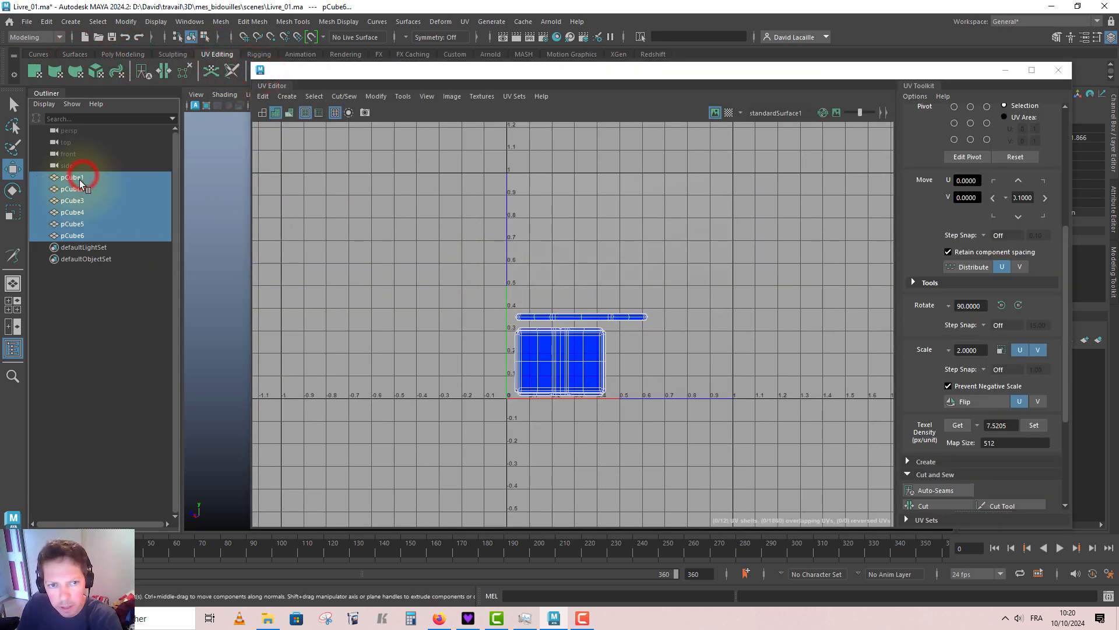
Batch rename the six selected books as Livre_1 through Livre_6.
{"action": "left_click", "coordinate": [641, 37]}
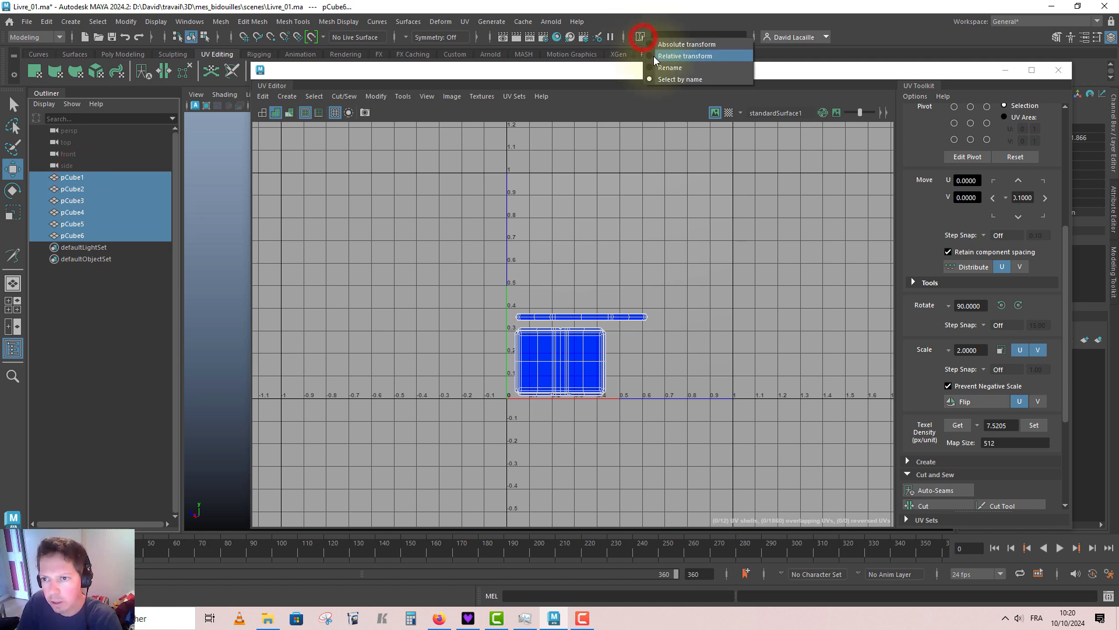
{"action": "left_click", "coordinate": [654, 65]}
{"action": "double_click", "coordinate": [685, 35]}
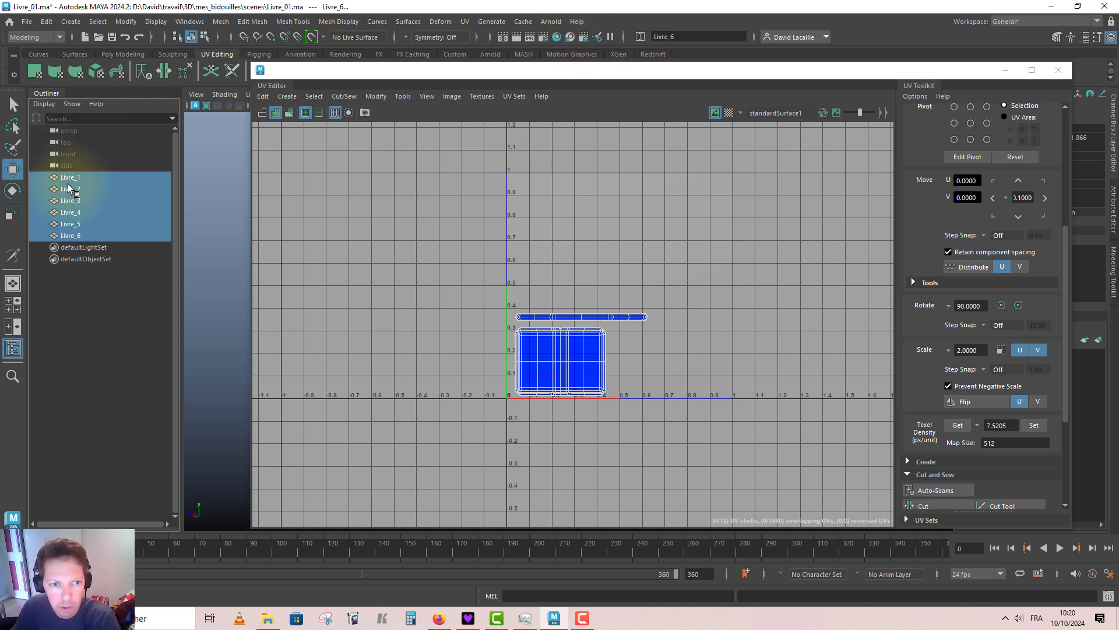
{"action": "left_click", "coordinate": [558, 284]}
{"action": "left_click", "coordinate": [472, 268]}
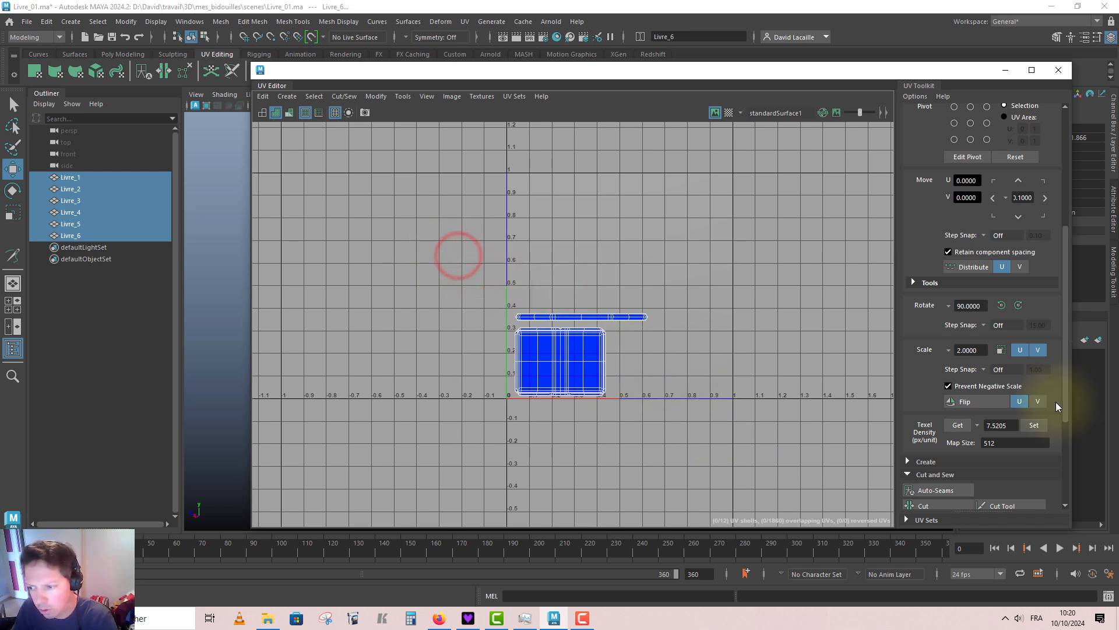
Lay out the UV shells of all six books in the 0–1 tile using the current layout settings.
{"action": "left_click_drag", "start_coordinate": [736, 76], "coordinate": [662, 62]}
{"action": "scroll", "coordinate": [887, 383], "scroll_direction": "down", "scroll_amount": 5}
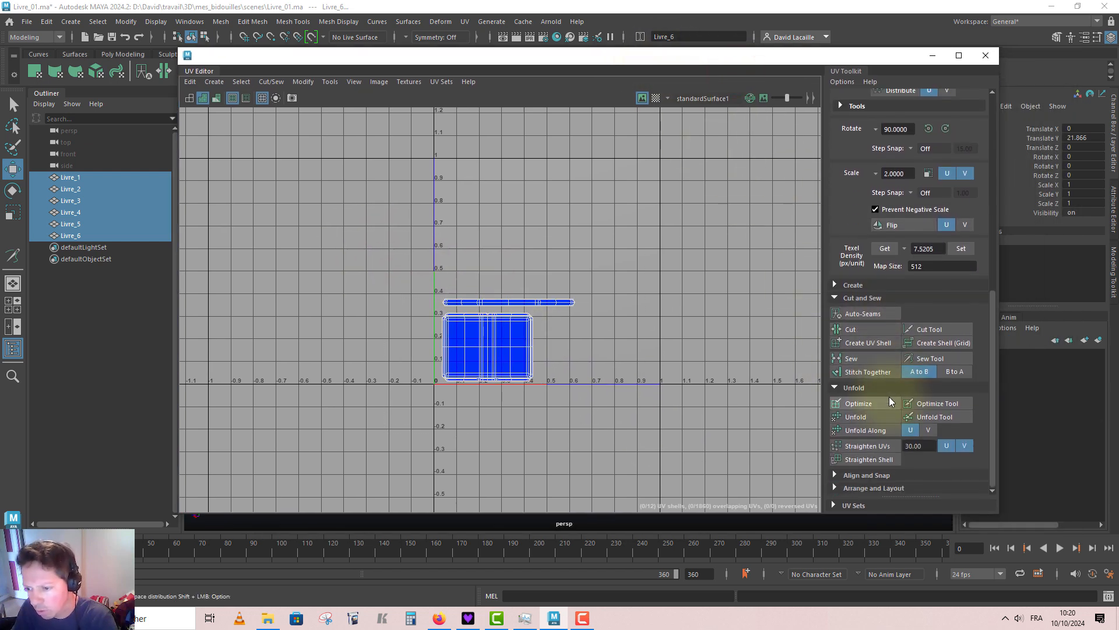
{"action": "left_click", "coordinate": [836, 488]}
{"action": "scroll", "coordinate": [867, 411], "scroll_direction": "down", "scroll_amount": 5}
{"action": "left_click", "coordinate": [866, 470]}
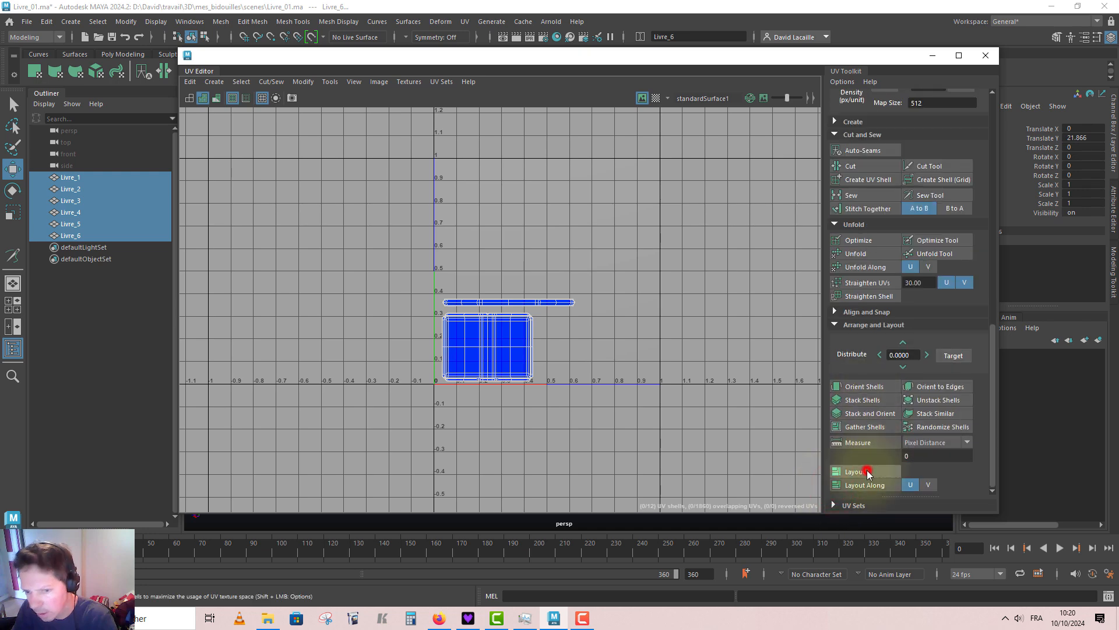
{"action": "middle_click_drag", "start_coordinate": [467, 249], "coordinate": [445, 254], "text": "alt"}
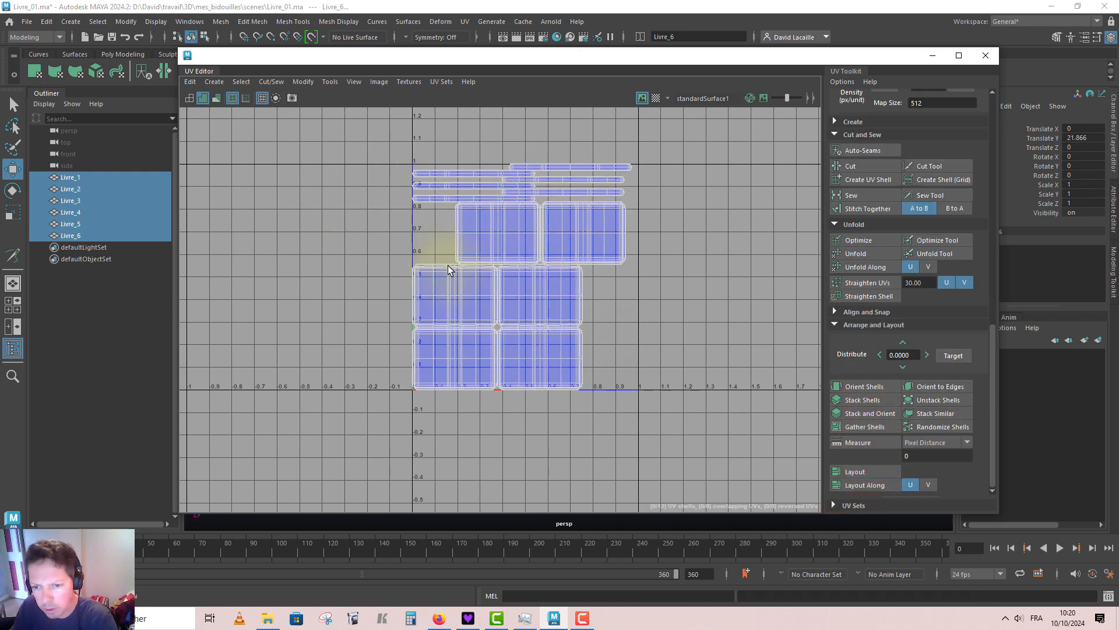
{"action": "right_click_drag", "start_coordinate": [446, 254], "coordinate": [556, 311], "text": "alt"}
{"action": "middle_click_drag", "start_coordinate": [483, 344], "coordinate": [404, 353], "text": "alt"}
Lay out the six books' UVs at map size 1024 with 15 pixels of shell padding and 5 pixels of tile padding.
{"action": "left_click", "coordinate": [304, 81]}
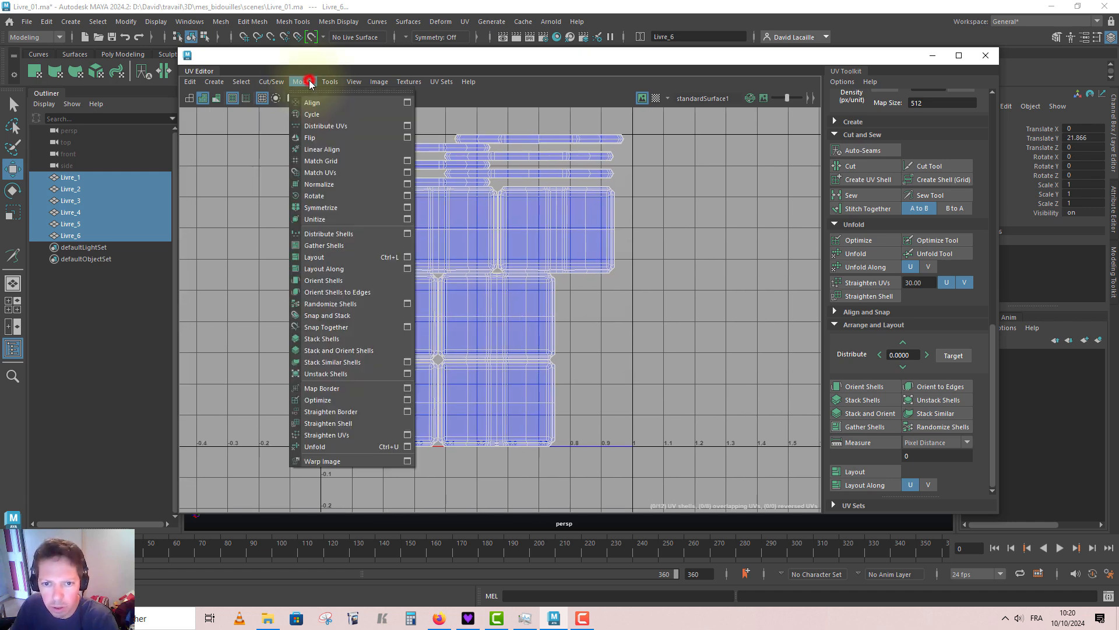
{"action": "left_click", "coordinate": [408, 256]}
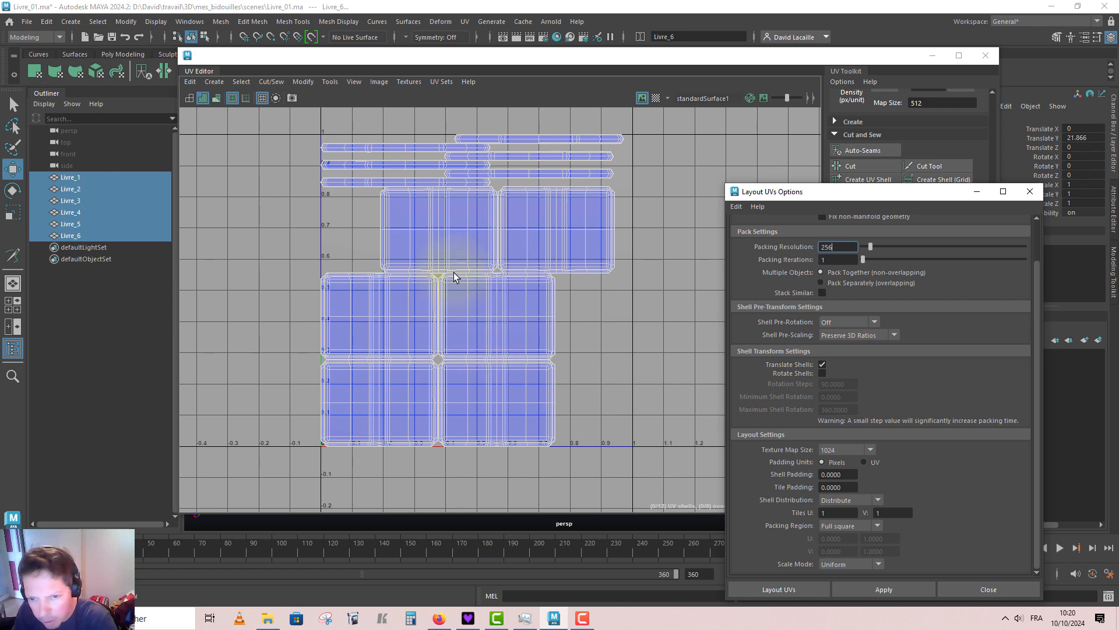
{"action": "scroll", "coordinate": [455, 275], "scroll_direction": "up", "scroll_amount": 5}
{"action": "scroll", "coordinate": [456, 272], "scroll_direction": "down", "scroll_amount": 6}
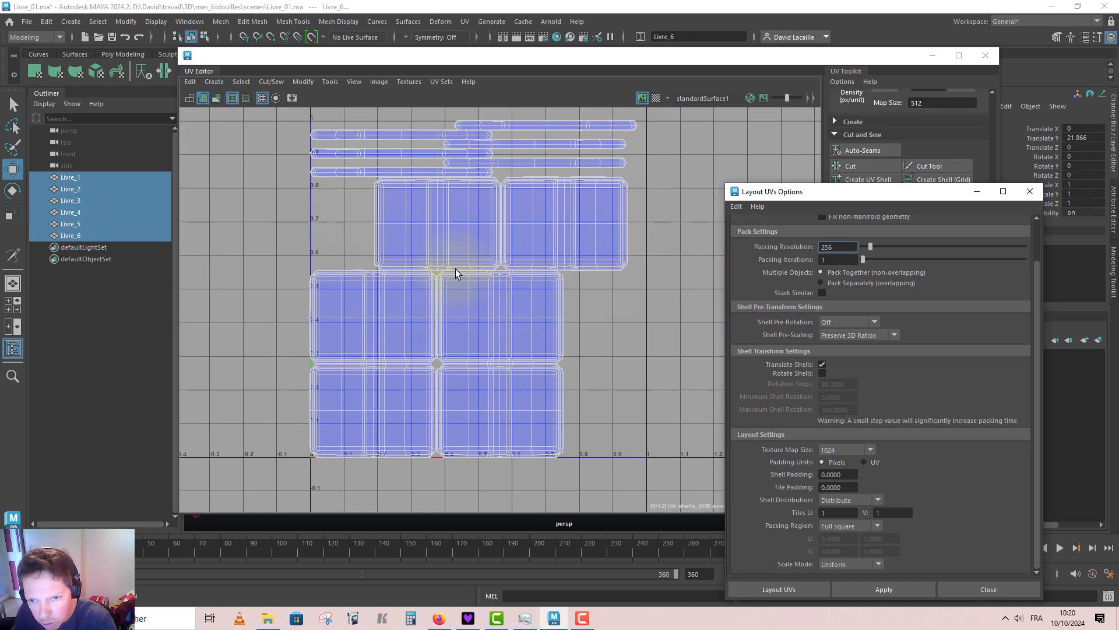
{"action": "left_click", "coordinate": [851, 474]}
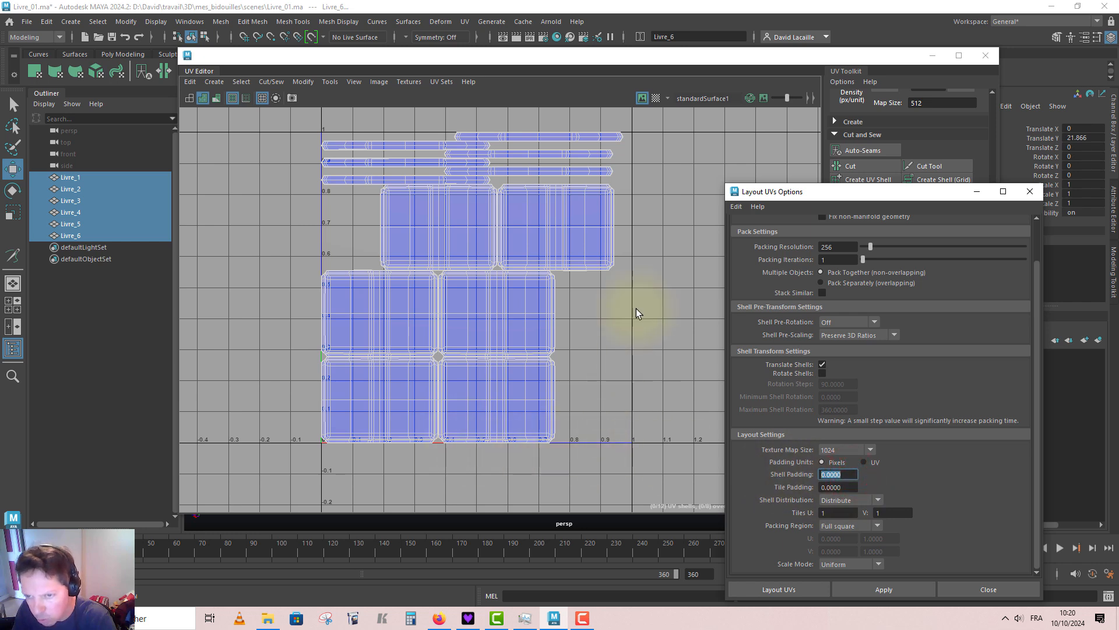
{"action": "left_click", "coordinate": [845, 474]}
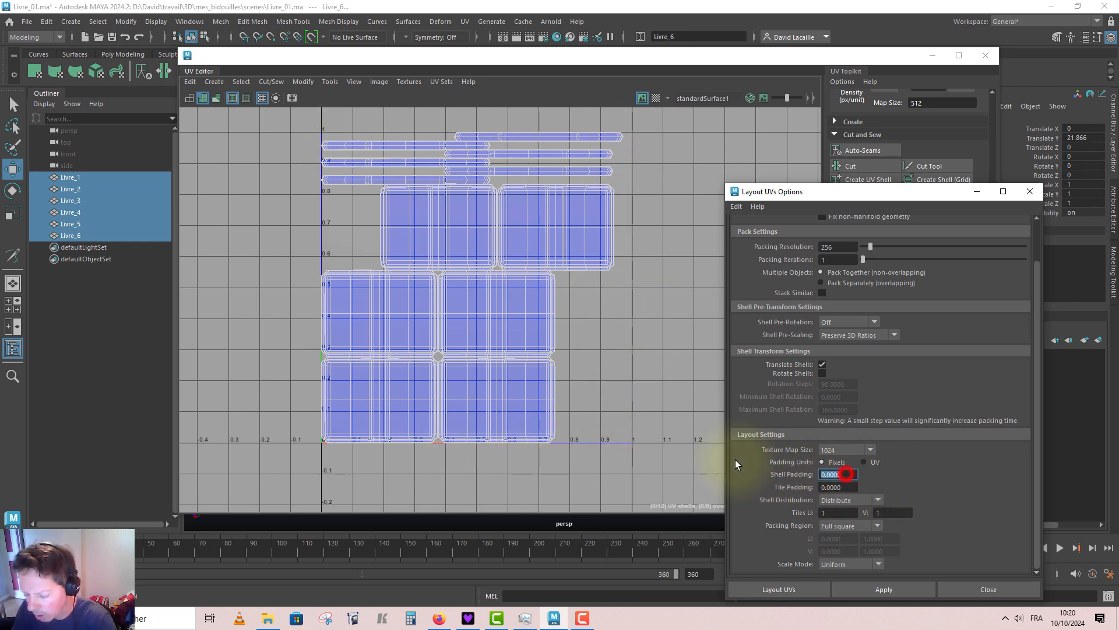
{"action": "type", "text": "10"}
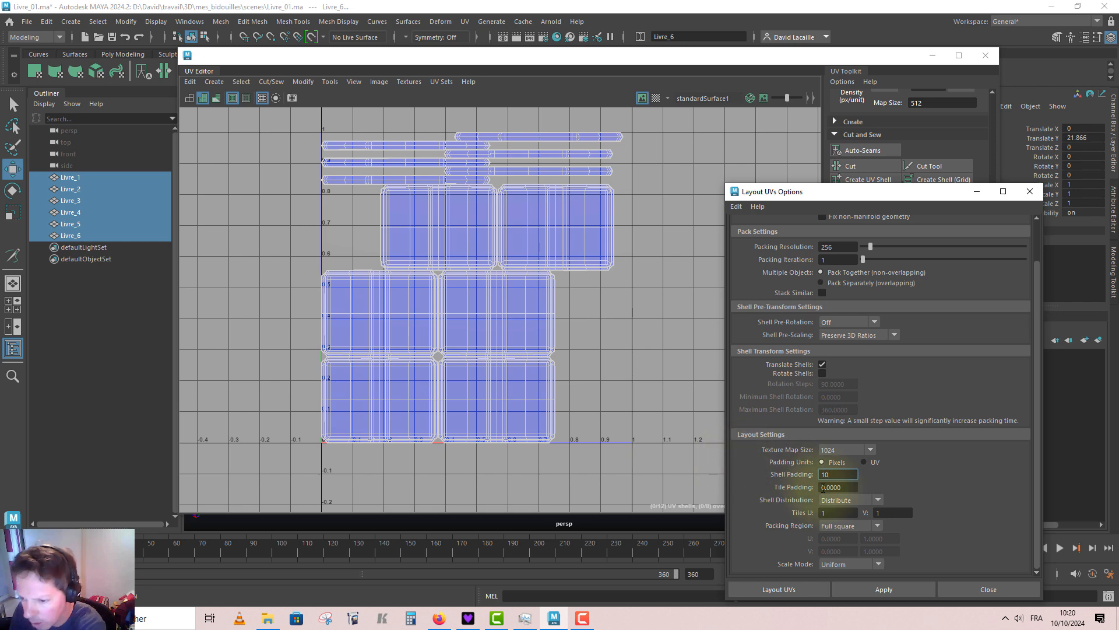
{"action": "left_click", "coordinate": [833, 473]}
{"action": "type", "text": "15"}
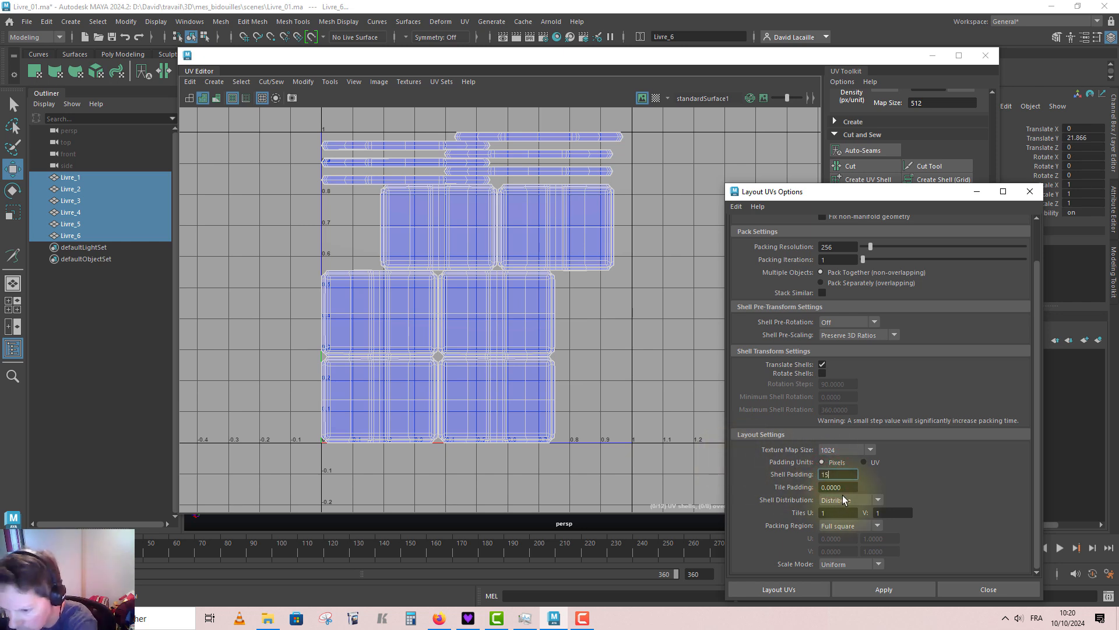
{"action": "left_click", "coordinate": [852, 485]}
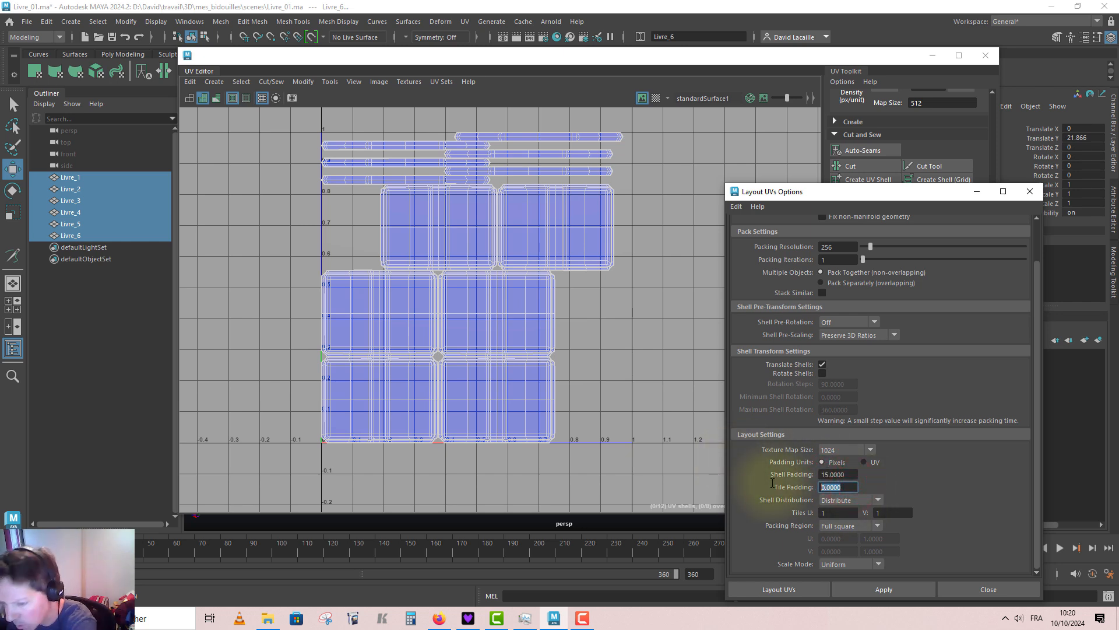
{"action": "left_click", "coordinate": [811, 591]}
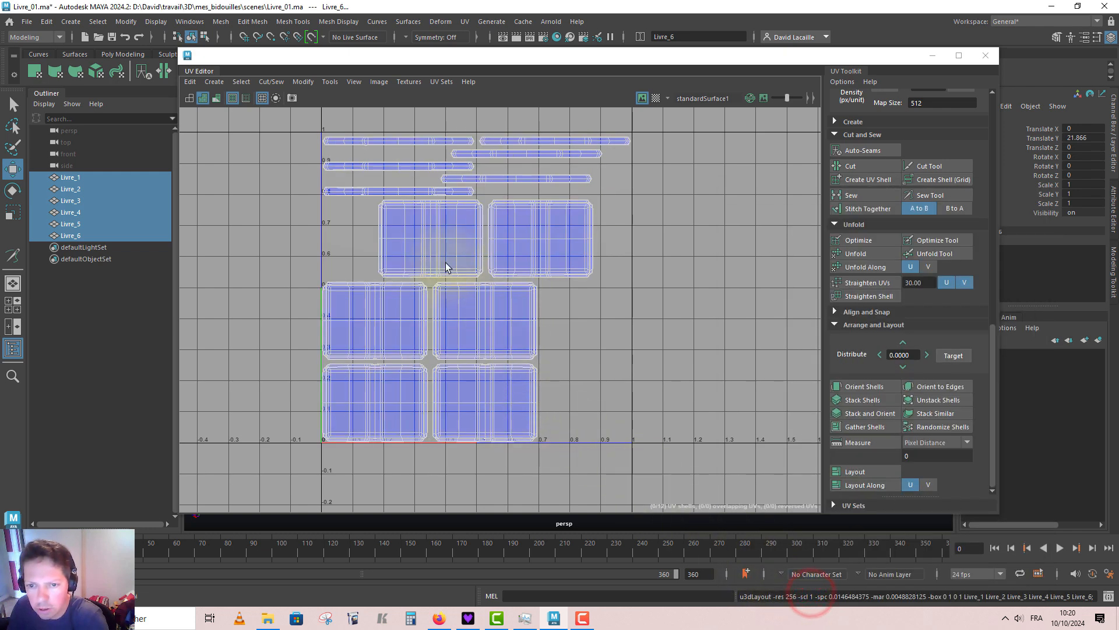
Switch to UV shell selection and align three cover shells in a column centred at about U 0.75.
{"action": "right_click_drag", "start_coordinate": [523, 257], "coordinate": [501, 248]}
{"action": "left_click", "coordinate": [516, 248]}
{"action": "left_click", "coordinate": [488, 319]}
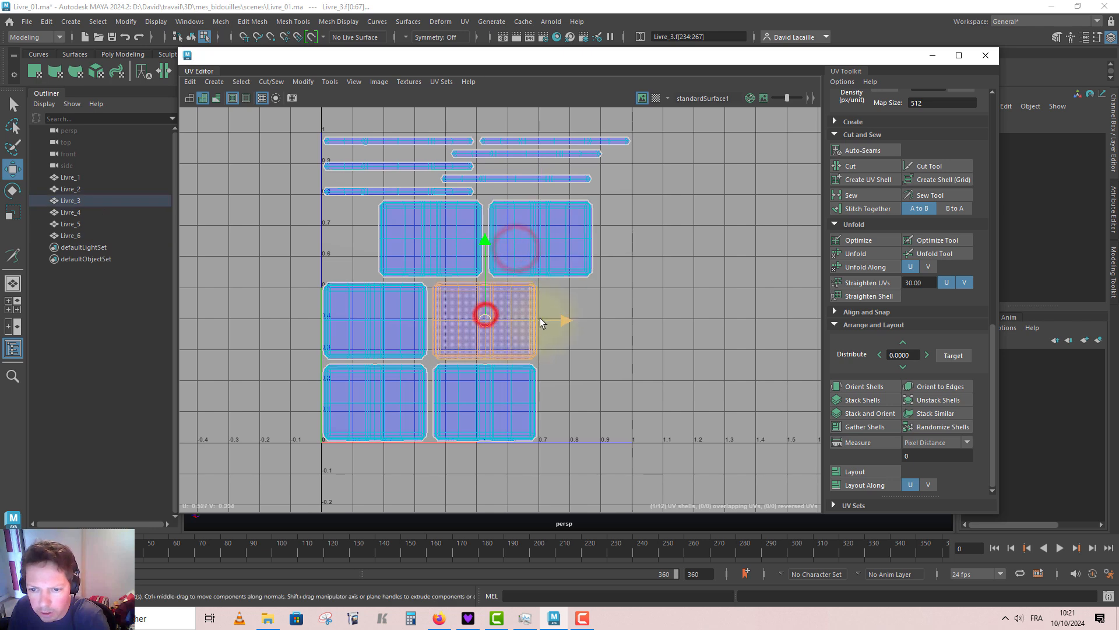
{"action": "left_click_drag", "start_coordinate": [537, 317], "coordinate": [593, 331]}
{"action": "left_click", "coordinate": [504, 397]}
{"action": "left_click_drag", "start_coordinate": [536, 398], "coordinate": [611, 401]}
{"action": "left_click_drag", "start_coordinate": [550, 251], "coordinate": [574, 240]}
Stack the remaining upper cover shell over the other two and move that column to about U 0.25.
{"action": "left_click", "coordinate": [457, 243]}
{"action": "left_click_drag", "start_coordinate": [468, 235], "coordinate": [414, 236]}
{"action": "left_click_drag", "start_coordinate": [264, 240], "coordinate": [418, 421]}
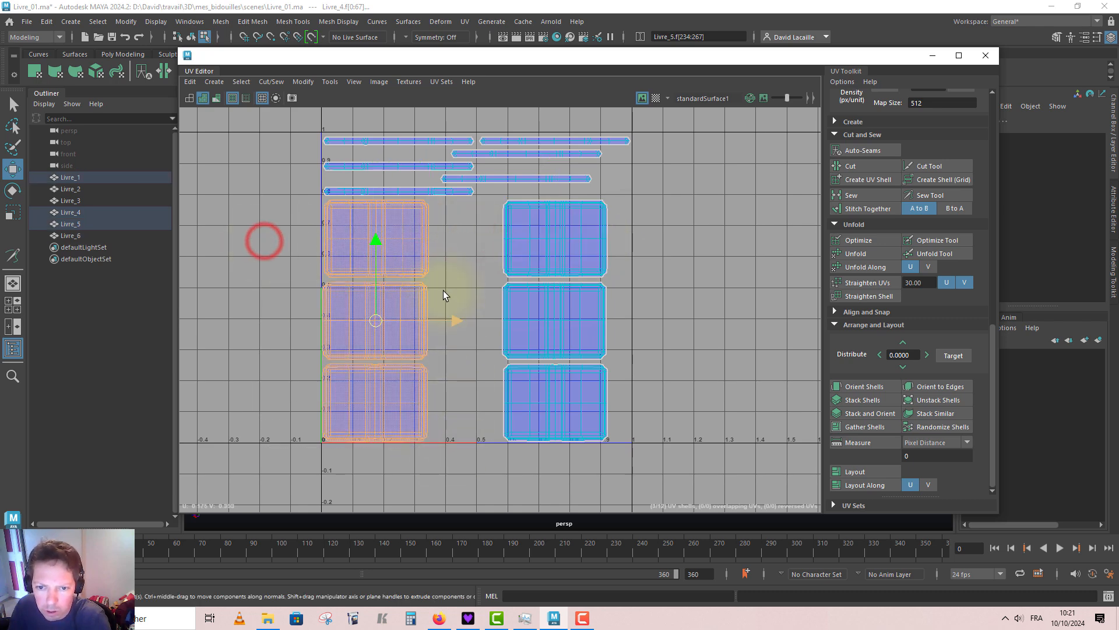
{"action": "left_click_drag", "start_coordinate": [432, 320], "coordinate": [456, 319]}
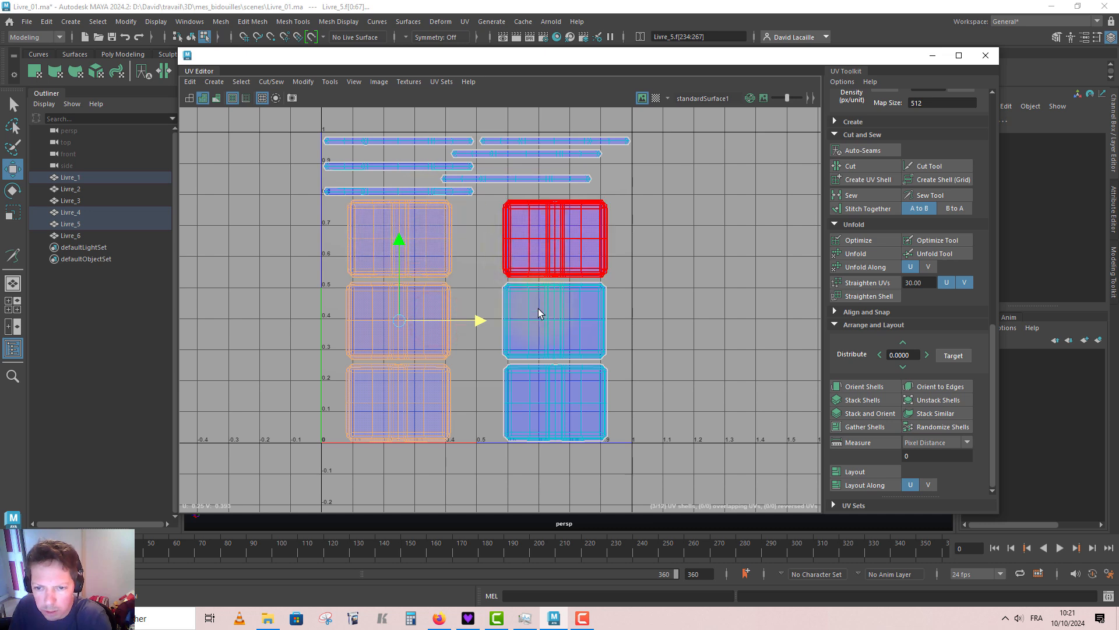
Leave the UV Editor for object selection mode and save the scene.
{"action": "middle_click_drag", "start_coordinate": [482, 200], "coordinate": [474, 223], "text": "alt"}
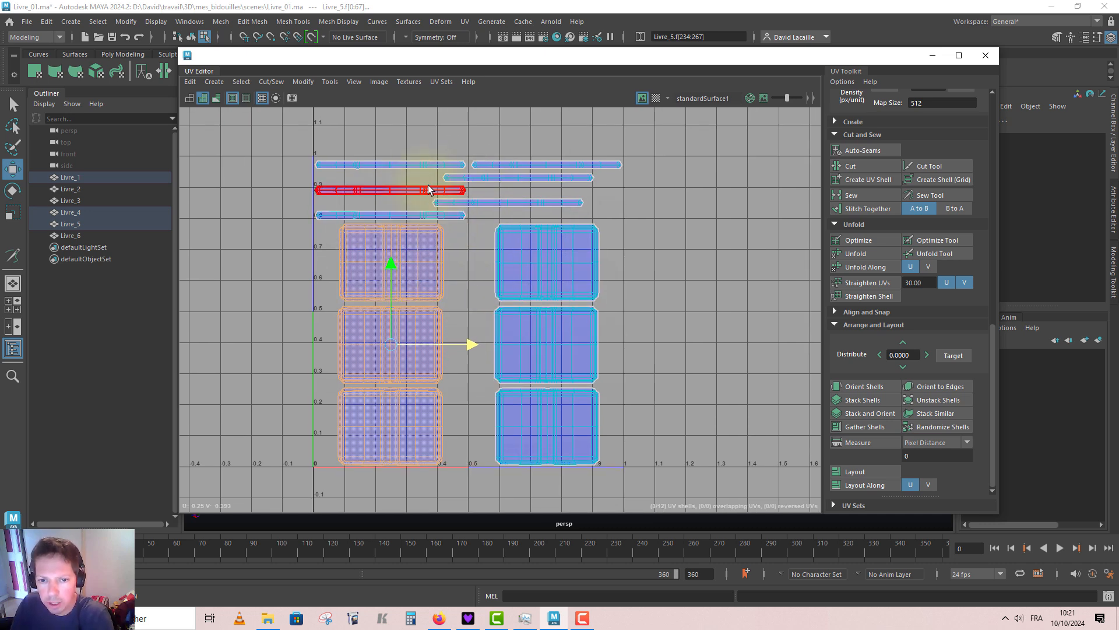
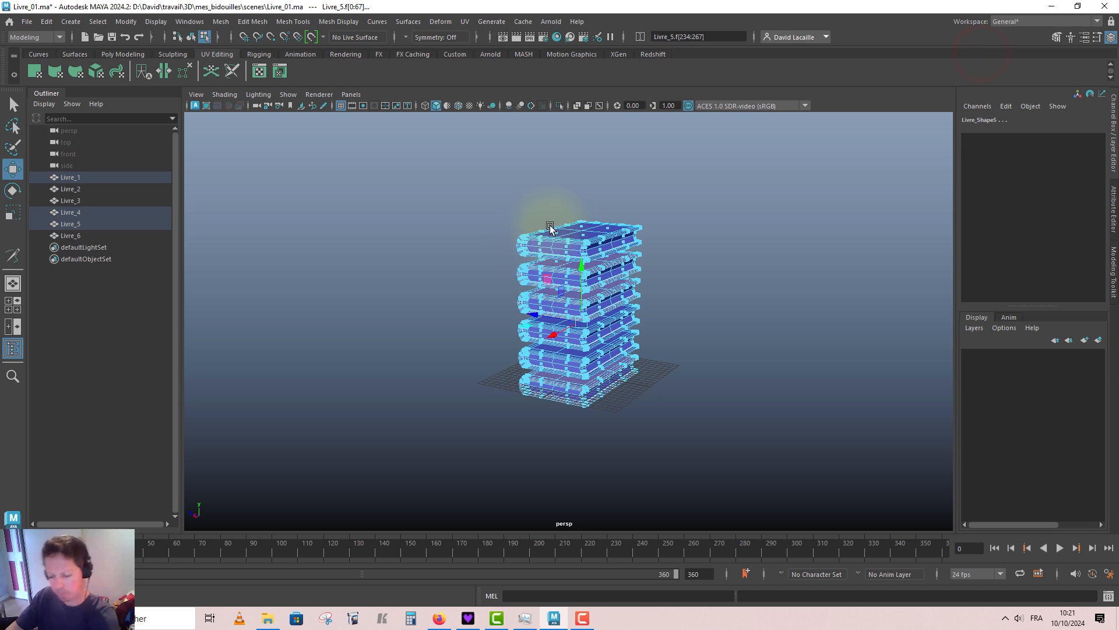
{"action": "key", "text": "F8"}
{"action": "key", "text": "ctrl+s"}
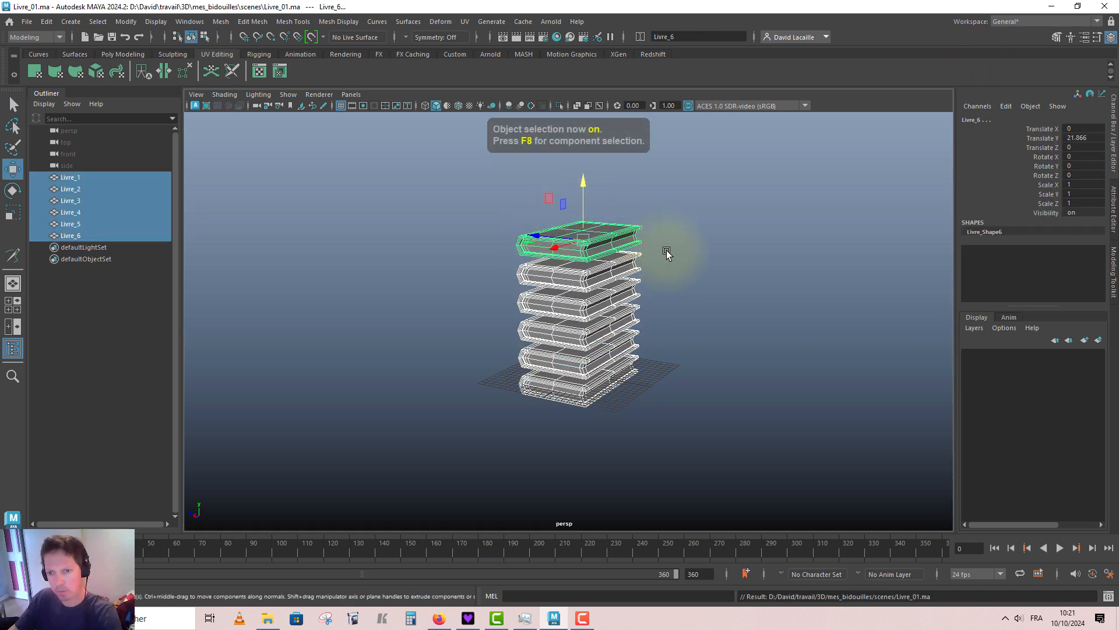
Create an Arnold aiStandardSurface material in the Hypershade and name it aiCouverture.
{"action": "left_click", "coordinate": [557, 37]}
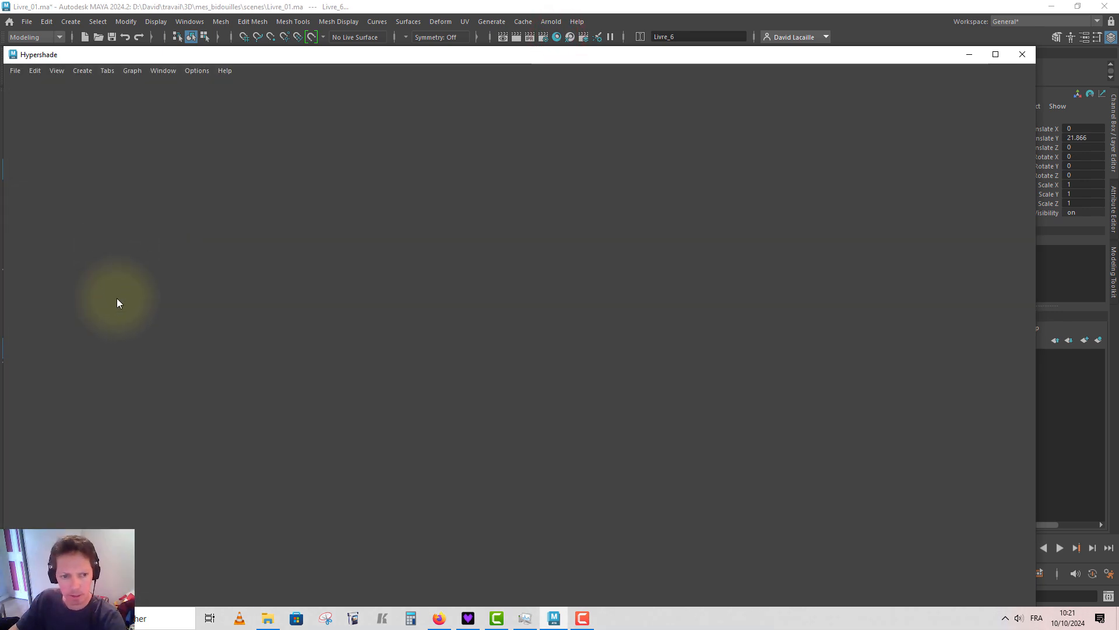
{"action": "left_click", "coordinate": [33, 436]}
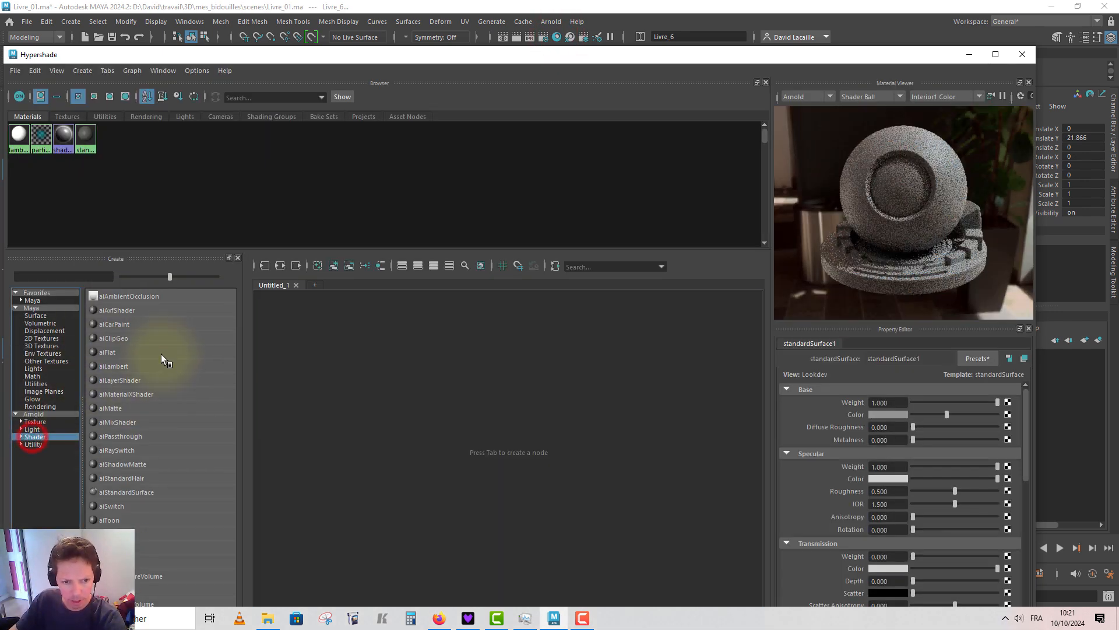
{"action": "left_click", "coordinate": [118, 493]}
{"action": "left_click", "coordinate": [427, 320]}
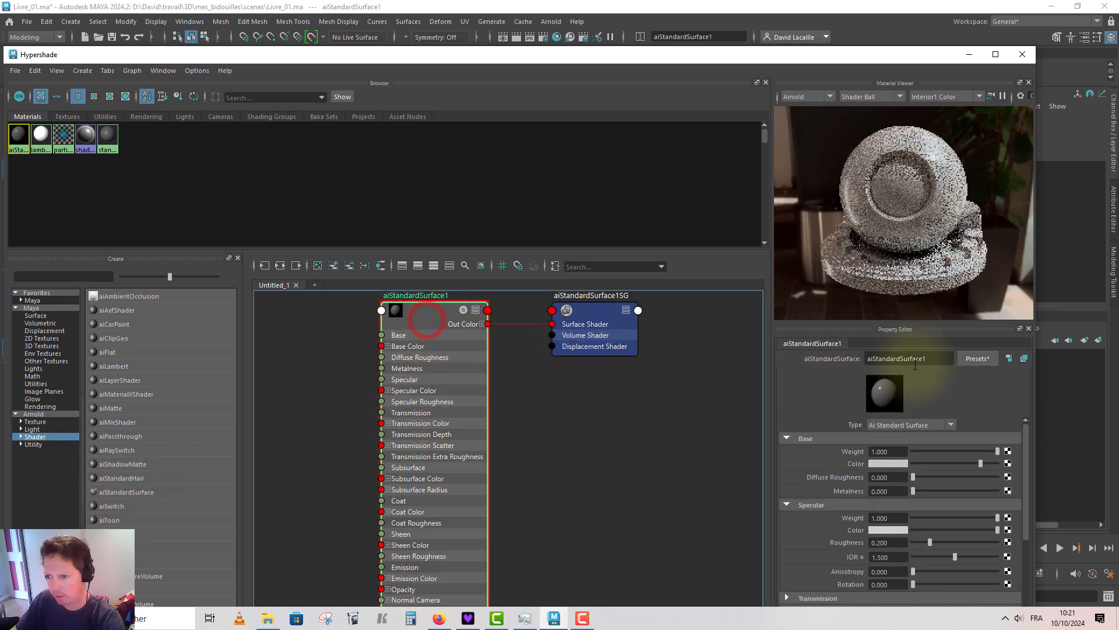
{"action": "left_click_drag", "start_coordinate": [934, 359], "coordinate": [875, 358]}
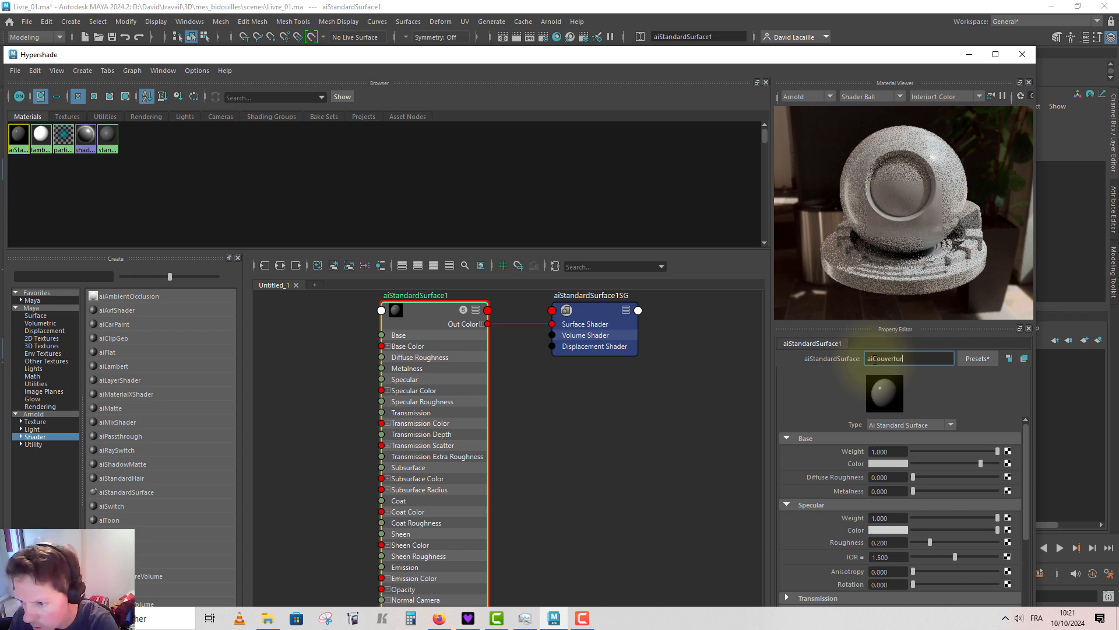
{"action": "type", "text": "Couverture"}
{"action": "key", "text": "Return"}
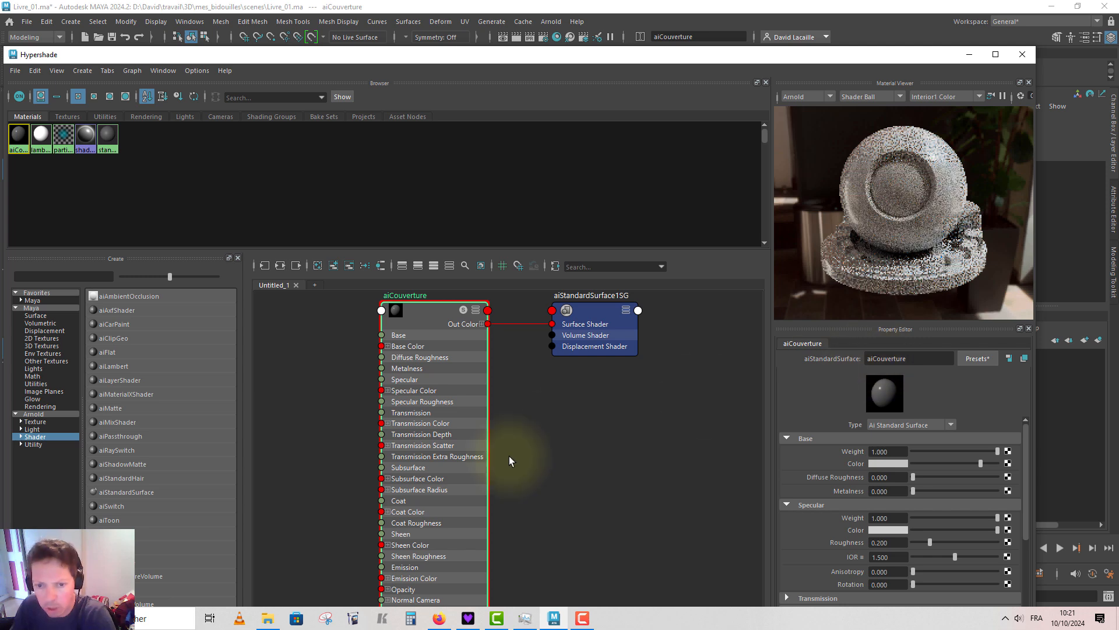
Create a second aiStandardSurface material, place its nodes above aiCouverture in the graph, and select it.
{"action": "scroll", "coordinate": [509, 455], "scroll_direction": "down", "scroll_amount": 5}
{"action": "left_click", "coordinate": [152, 492]}
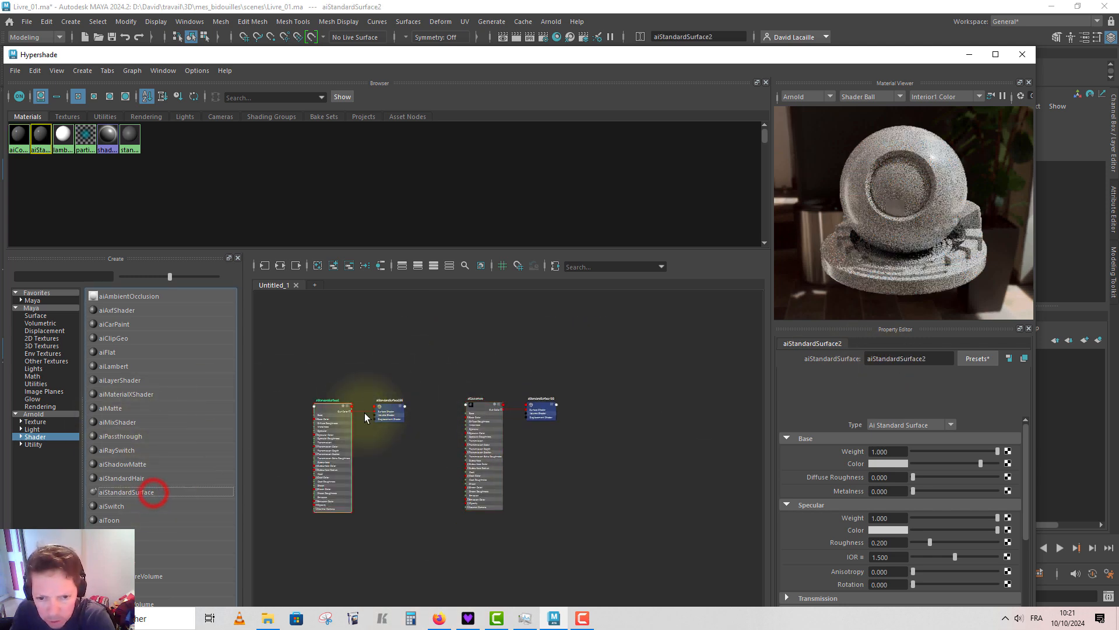
{"action": "left_click", "coordinate": [327, 386]}
{"action": "left_click_drag", "start_coordinate": [336, 408], "coordinate": [488, 296]}
{"action": "middle_click_drag", "start_coordinate": [532, 344], "coordinate": [568, 446], "text": "alt"}
{"action": "scroll", "coordinate": [568, 446], "scroll_direction": "up", "scroll_amount": 6}
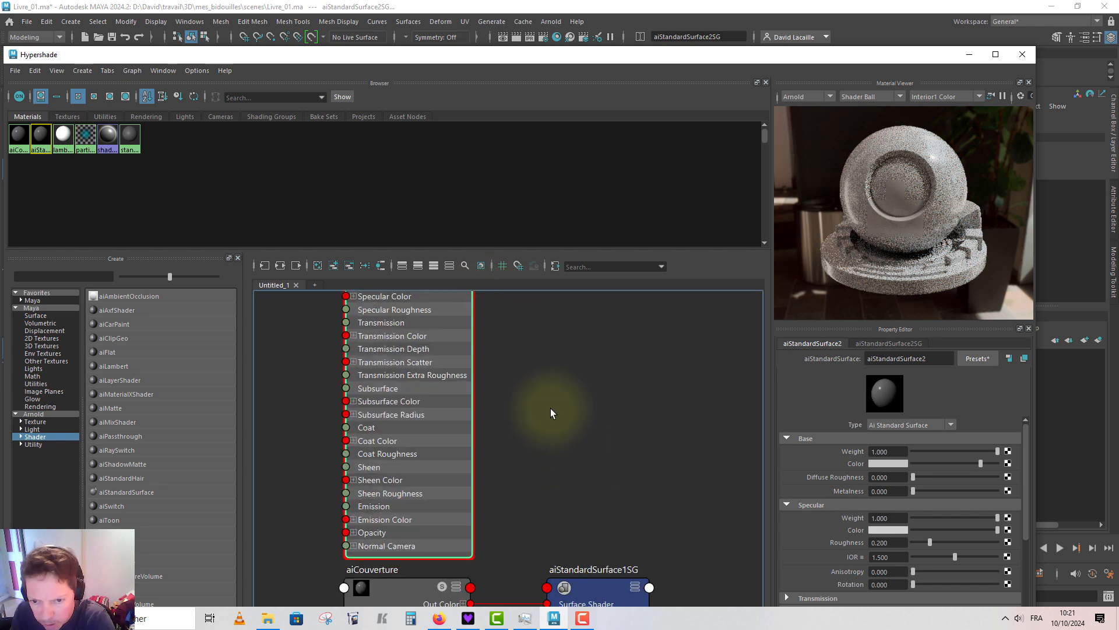
{"action": "middle_click_drag", "start_coordinate": [551, 408], "coordinate": [608, 521], "text": "alt"}
{"action": "scroll", "coordinate": [551, 370], "scroll_direction": "down", "scroll_amount": 3}
{"action": "left_click", "coordinate": [496, 342]}
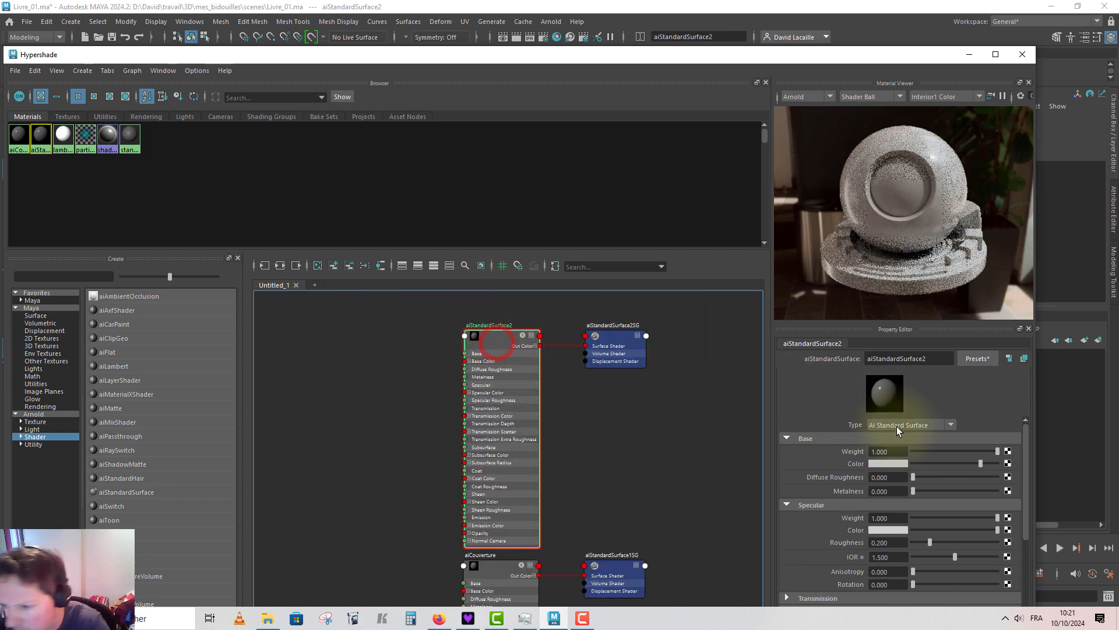
Rename the aiStandardSurface2 material to aiPages.
{"action": "left_click_drag", "start_coordinate": [930, 359], "coordinate": [881, 359]}
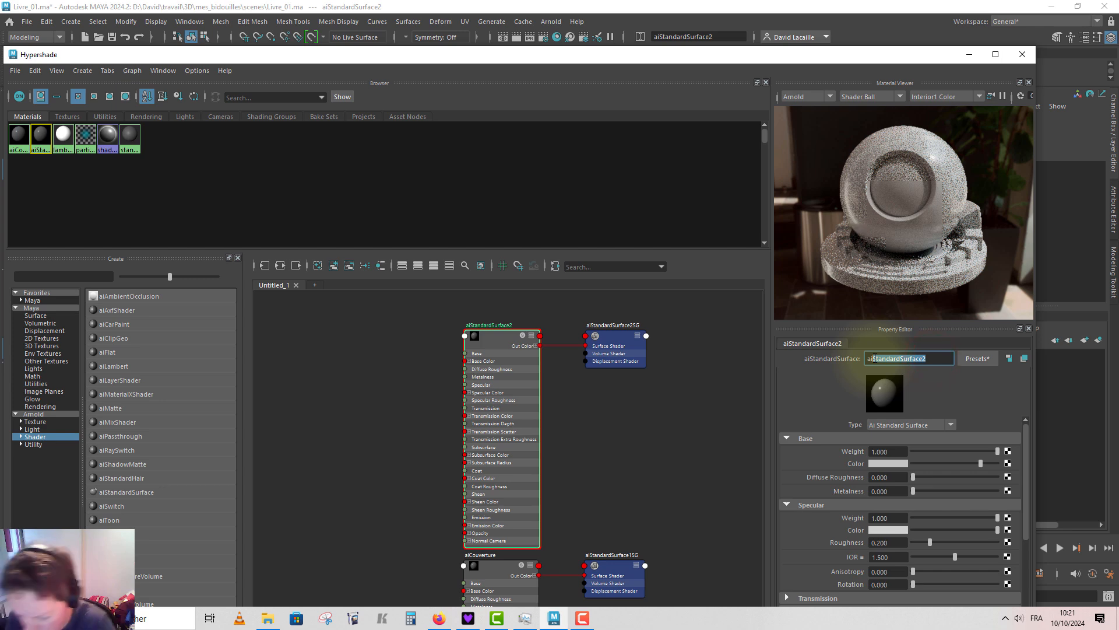
{"action": "type", "text": "Pages"}
{"action": "key", "text": "Return"}
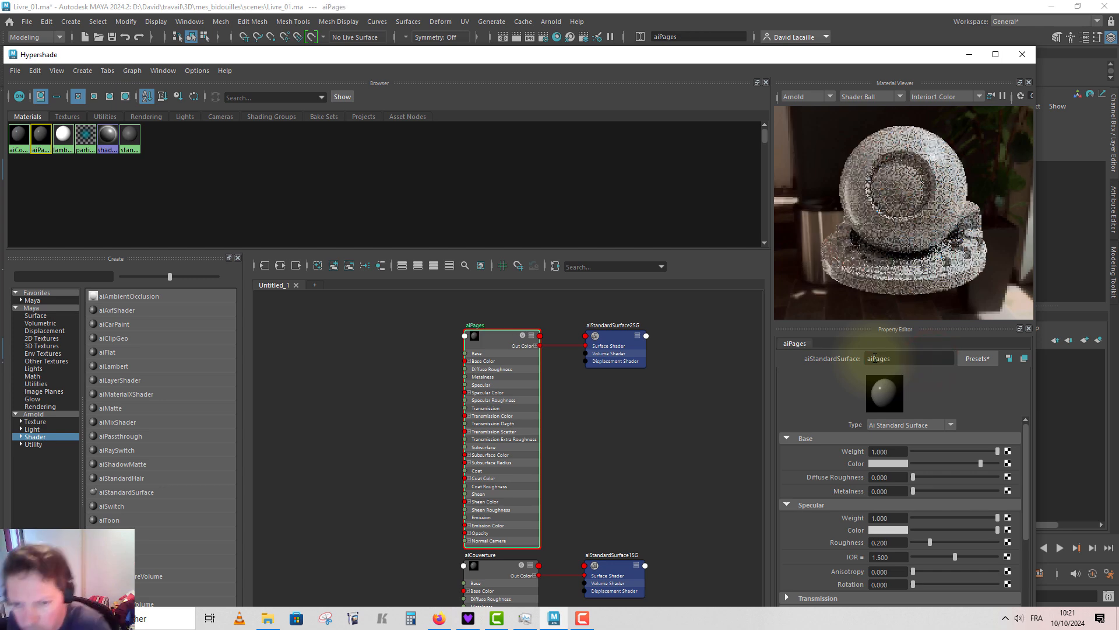
Assign the existing aiCouverture material to all the stacked book meshes in the perspective view.
{"action": "scroll", "coordinate": [613, 478], "scroll_direction": "down", "scroll_amount": 4}
{"action": "middle_click_drag", "start_coordinate": [603, 480], "coordinate": [605, 344], "text": "alt"}
{"action": "scroll", "coordinate": [606, 396], "scroll_direction": "up", "scroll_amount": 5}
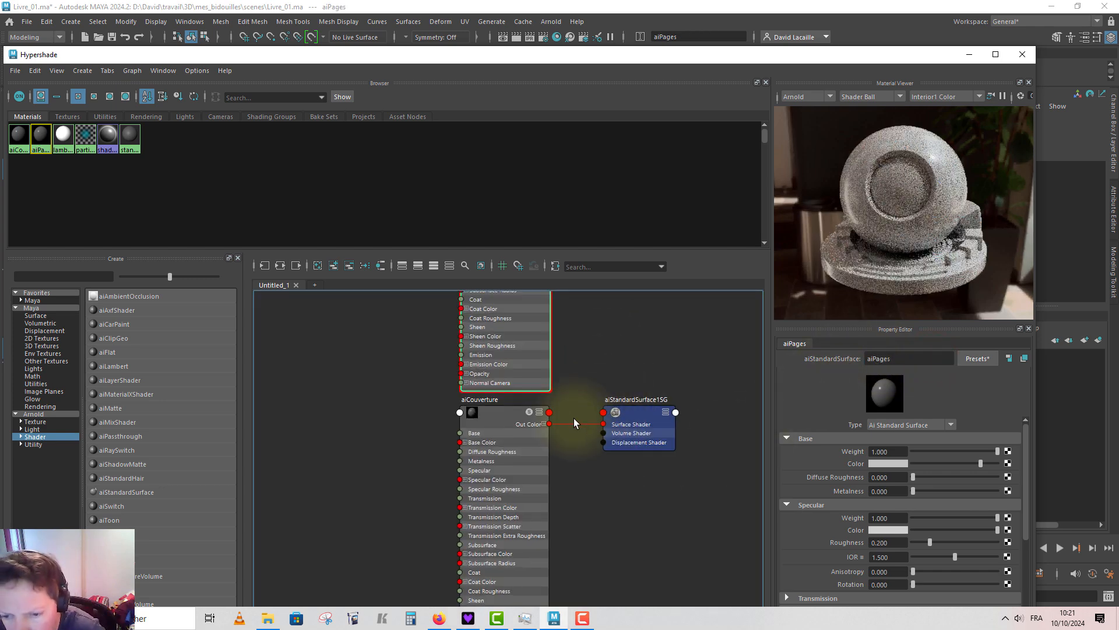
{"action": "left_click", "coordinate": [501, 415]}
{"action": "left_click_drag", "start_coordinate": [795, 55], "coordinate": [304, 125]}
{"action": "left_click_drag", "start_coordinate": [685, 205], "coordinate": [585, 434]}
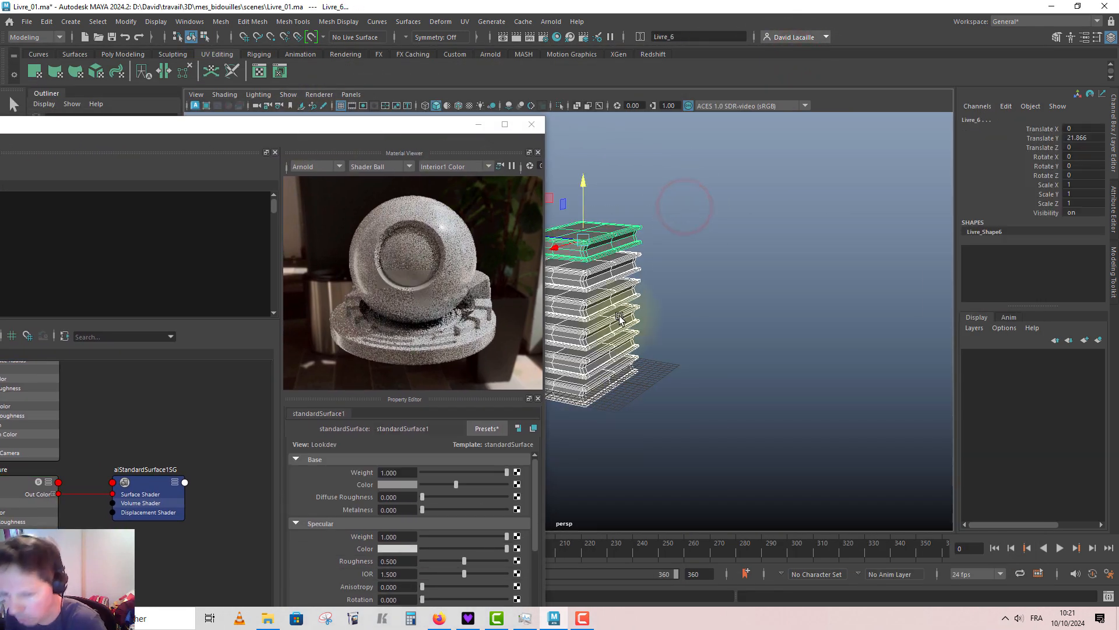
{"action": "right_click_drag", "start_coordinate": [566, 273], "coordinate": [650, 545]}
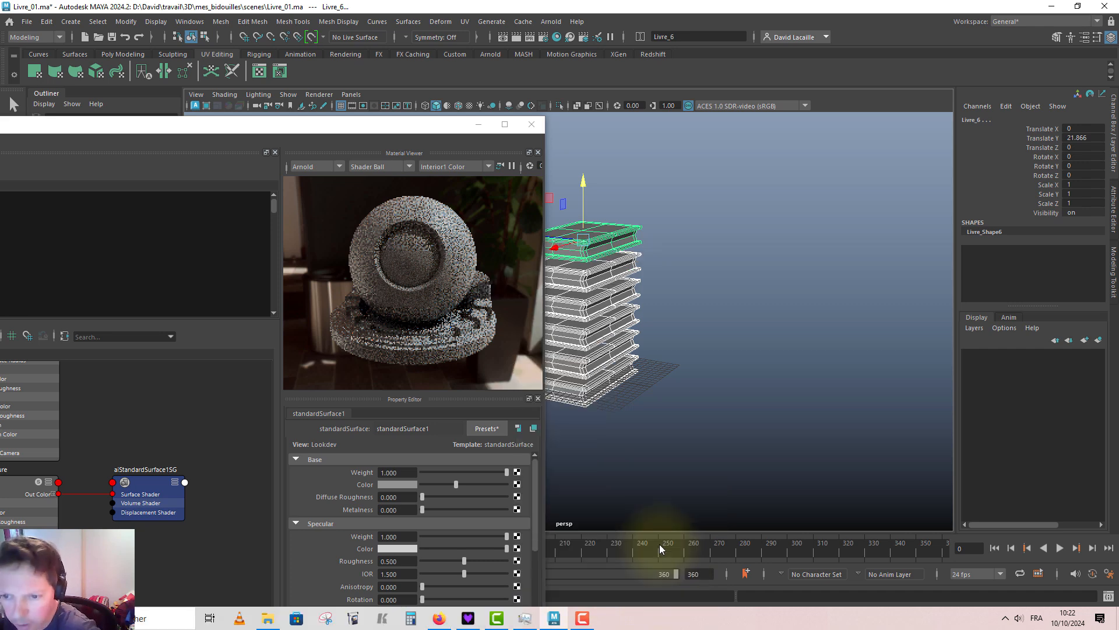
Pause the Material Viewer render and map a Ramp texture to the base color of aiCouverture.
{"action": "double_click", "coordinate": [280, 122]}
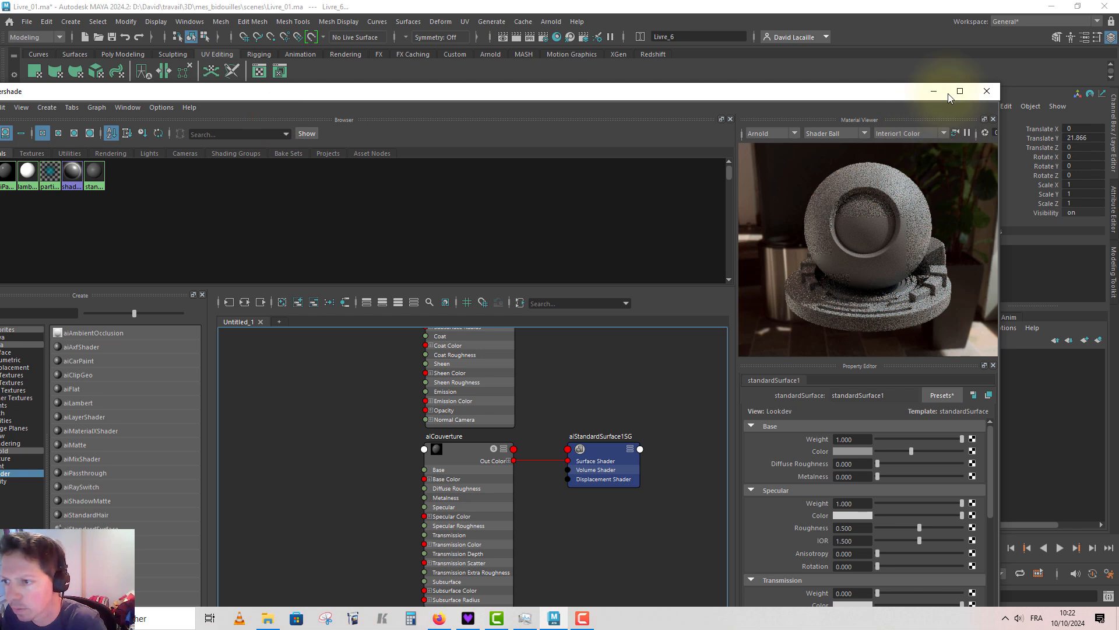
{"action": "left_click", "coordinate": [968, 133]}
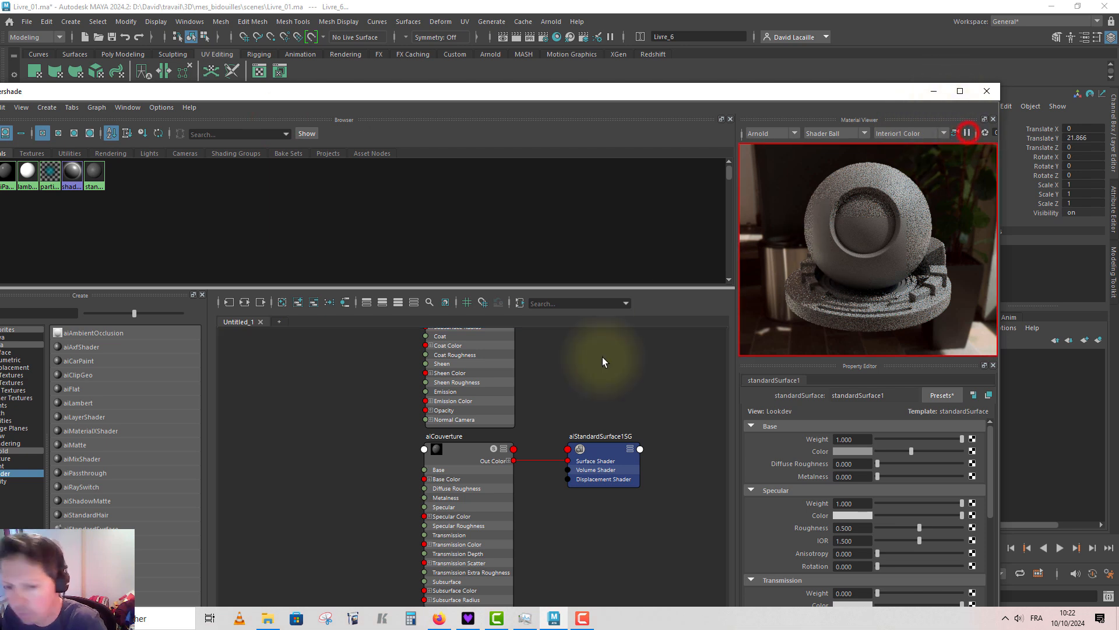
{"action": "middle_click_drag", "start_coordinate": [321, 444], "coordinate": [345, 310], "text": "alt"}
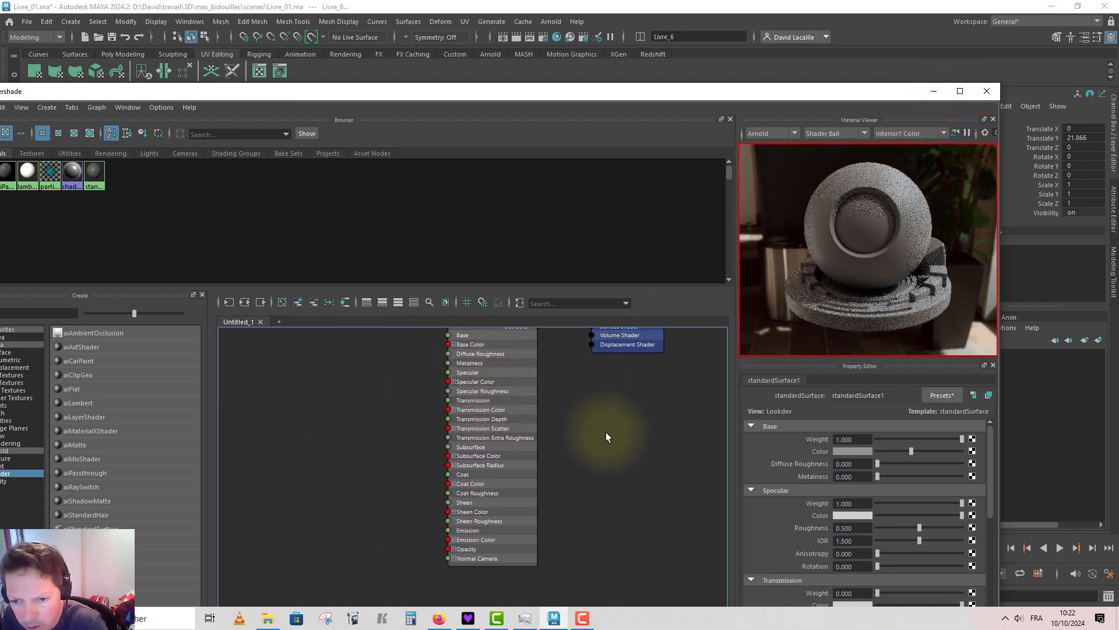
{"action": "middle_click_drag", "start_coordinate": [607, 432], "coordinate": [603, 496], "text": "alt"}
{"action": "left_click", "coordinate": [490, 340]}
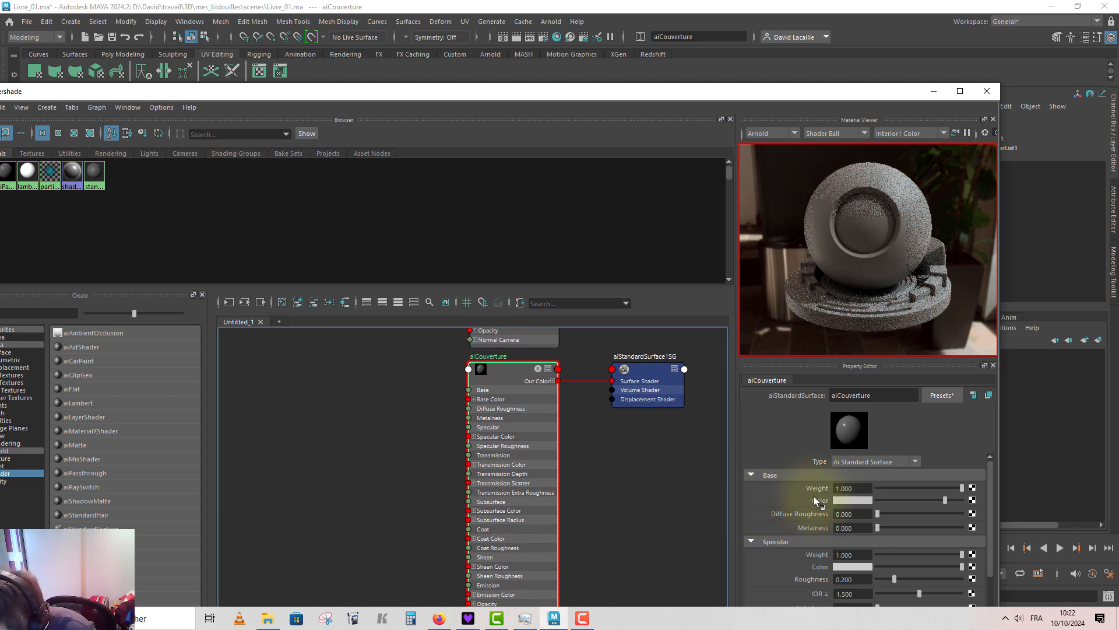
{"action": "left_click", "coordinate": [973, 500]}
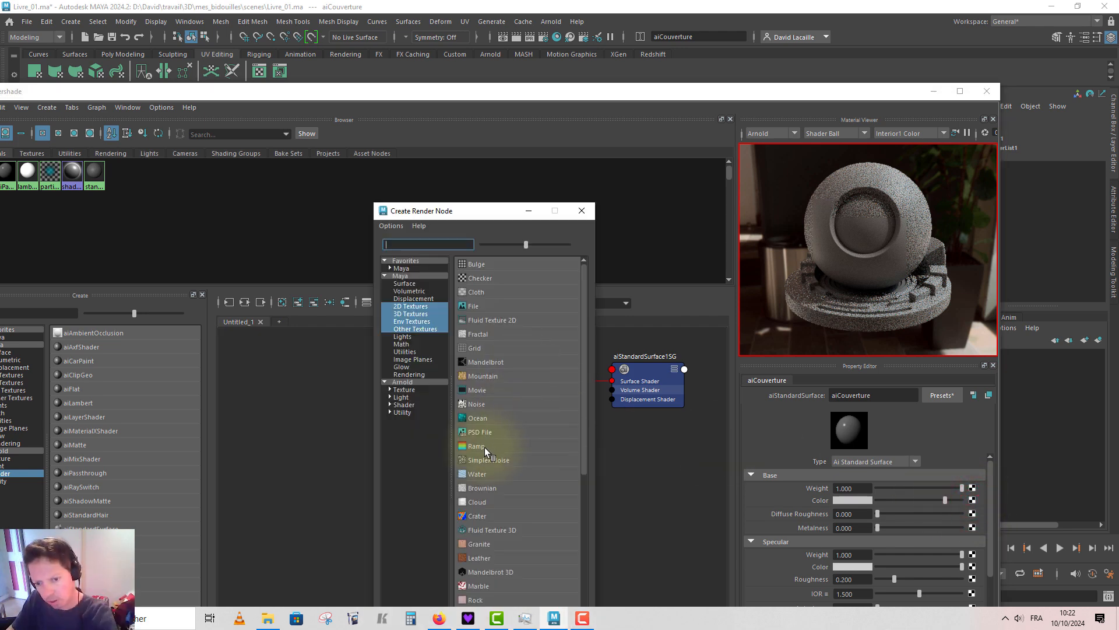
{"action": "left_click", "coordinate": [485, 445]}
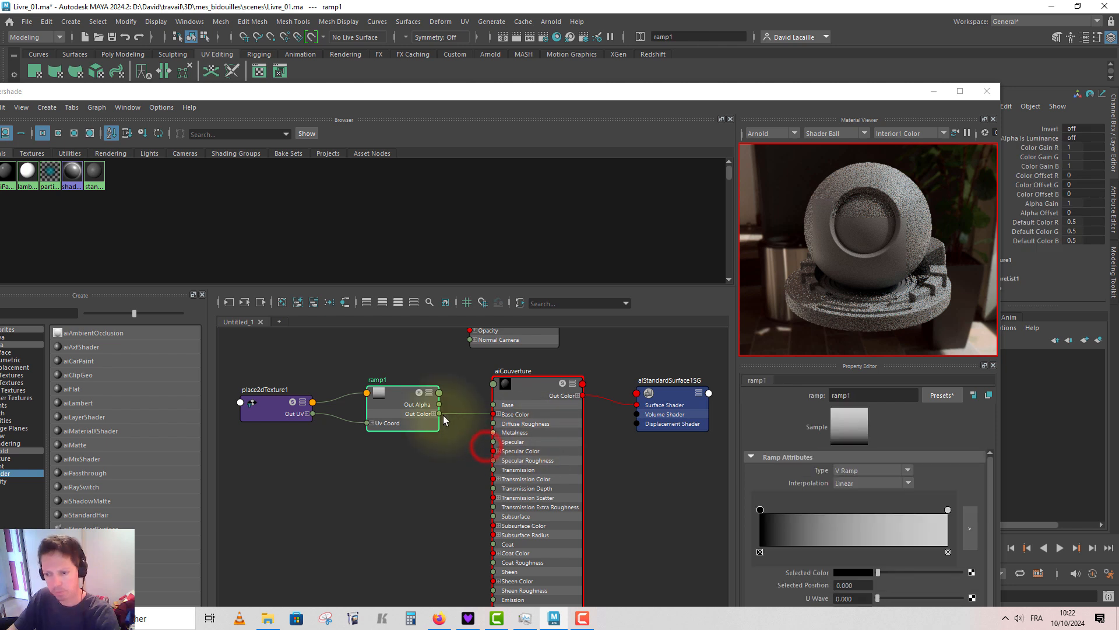
Set ramp1 to a U Ramp with None interpolation and place its light color entry at position 0.5.
{"action": "left_click", "coordinate": [874, 483]}
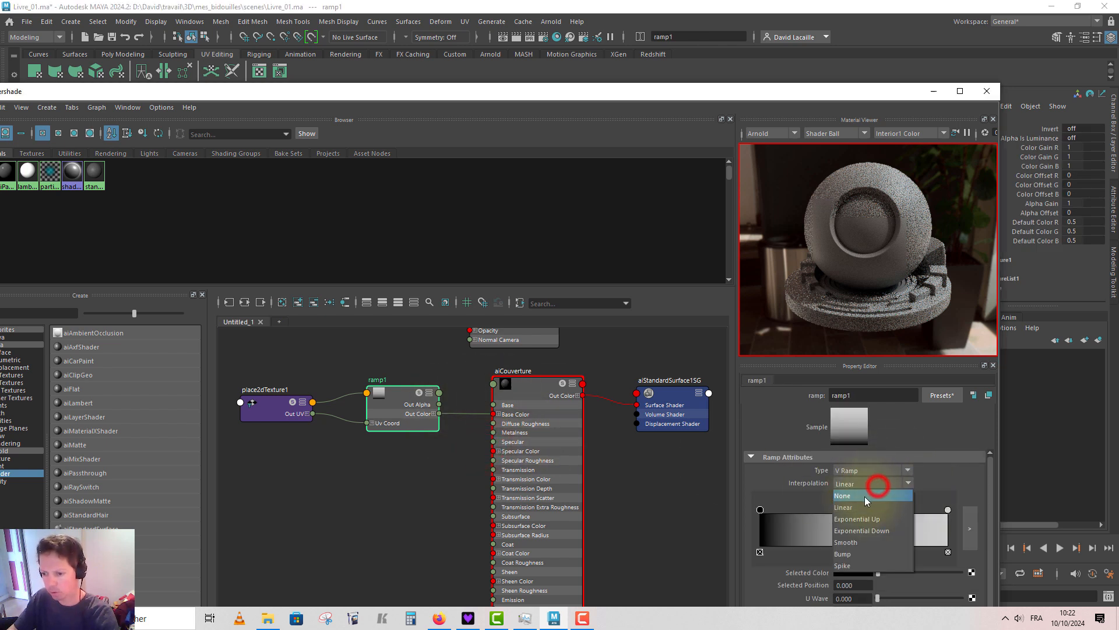
{"action": "left_click", "coordinate": [863, 496]}
{"action": "left_click", "coordinate": [947, 510]}
{"action": "left_click_drag", "start_coordinate": [854, 510], "coordinate": [851, 510]}
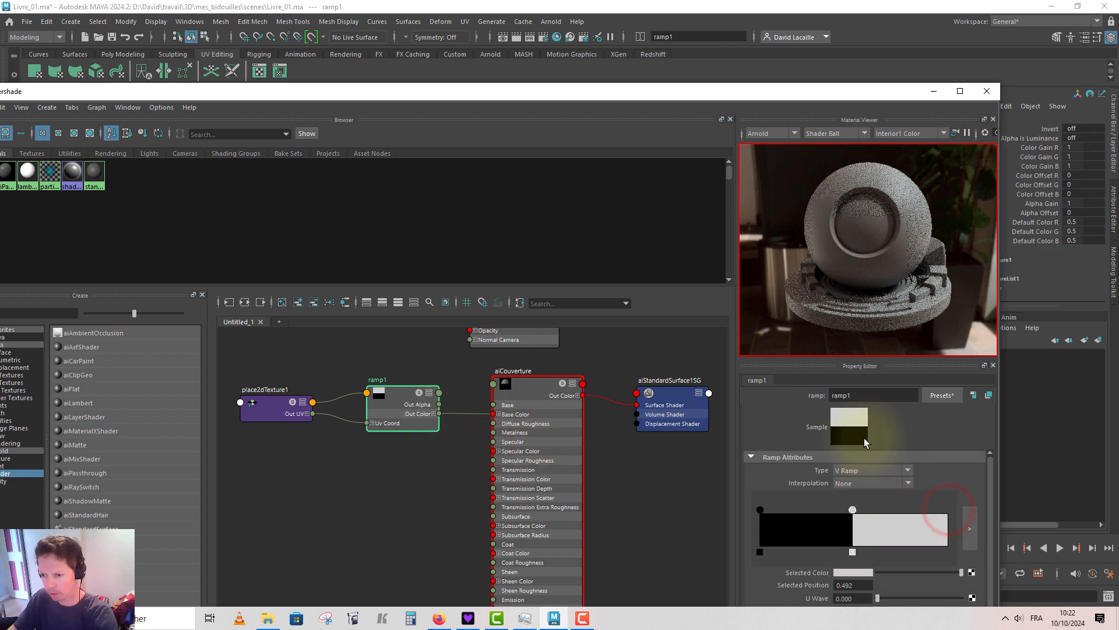
{"action": "left_click", "coordinate": [866, 470]}
{"action": "left_click", "coordinate": [855, 493]}
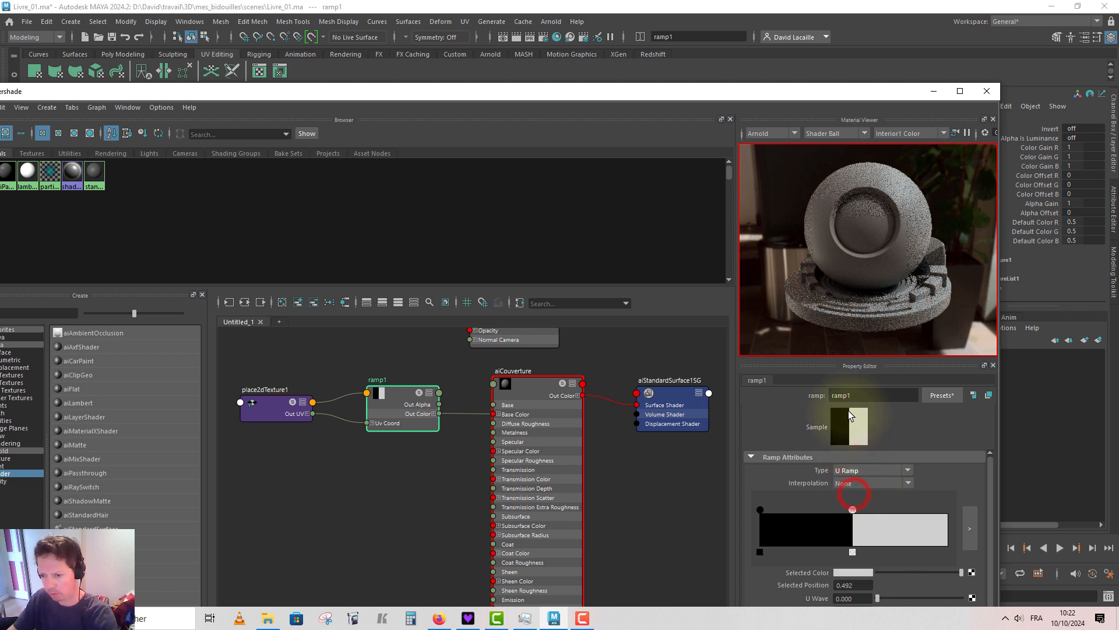
{"action": "left_click", "coordinate": [863, 585]}
{"action": "type", "text": "0.5"}
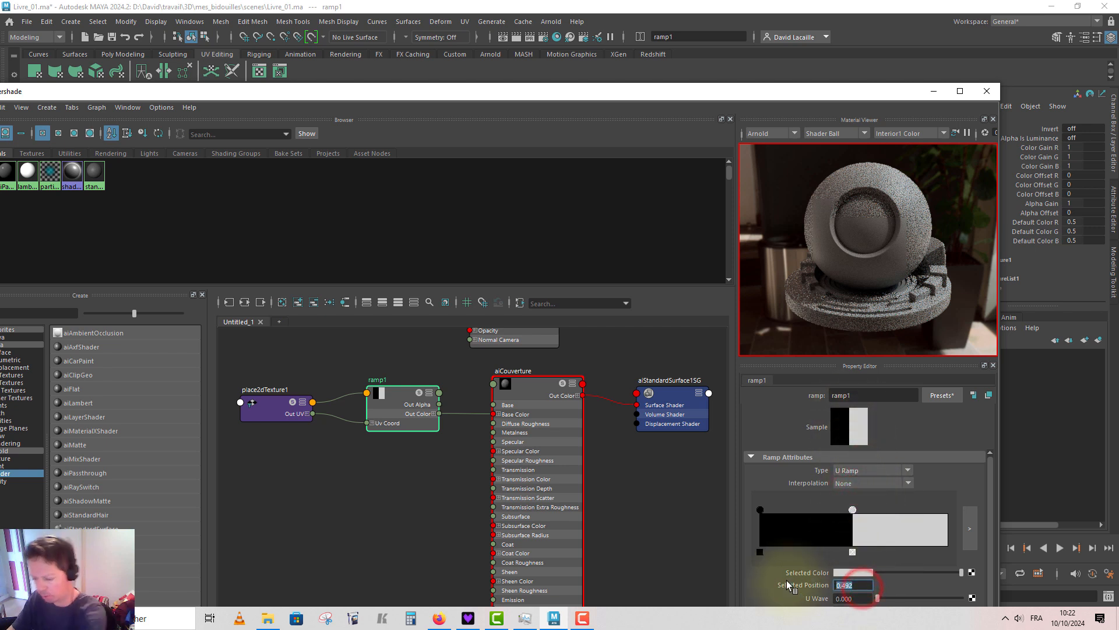
{"action": "key", "text": "Return"}
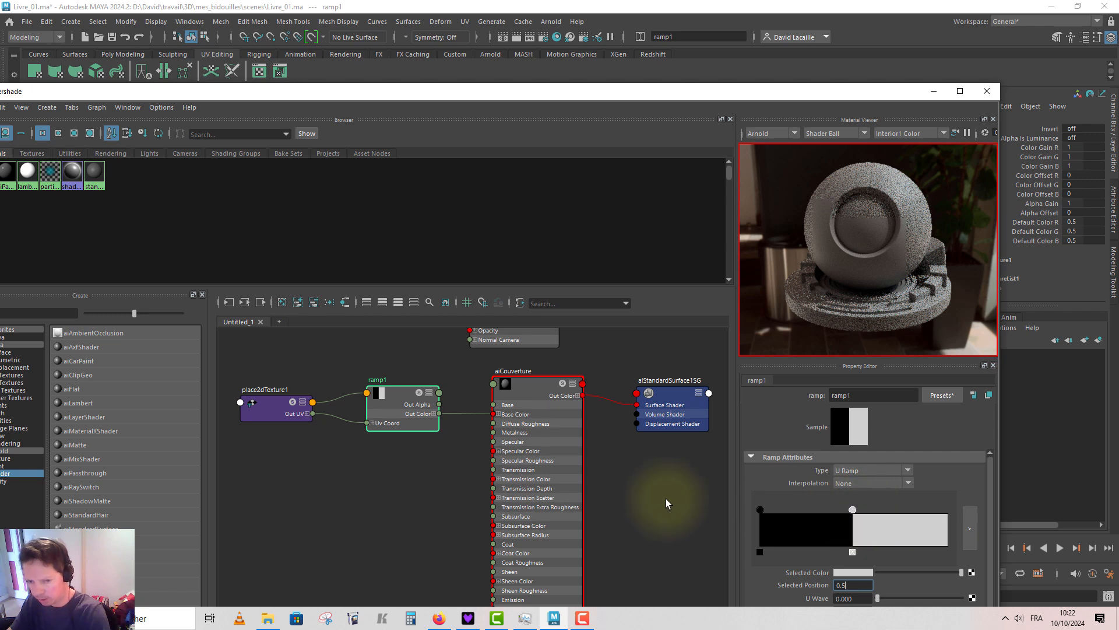
Map a second Ramp texture to the light color entry in the middle of ramp1.
{"action": "left_click", "coordinate": [418, 467]}
{"action": "scroll", "coordinate": [447, 439], "scroll_direction": "down", "scroll_amount": 1}
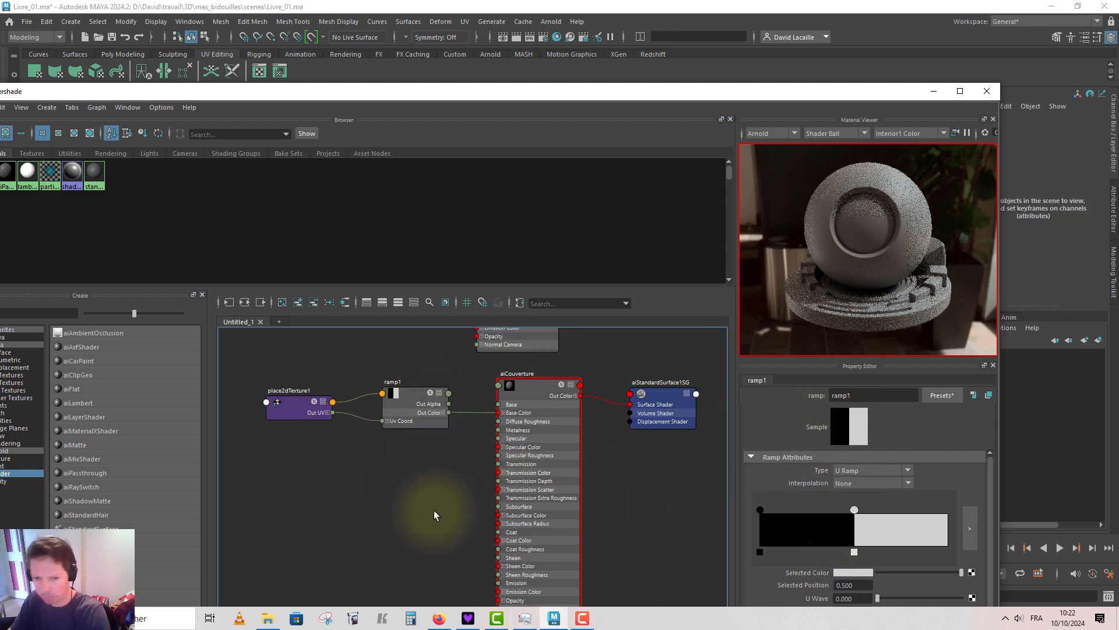
{"action": "scroll", "coordinate": [435, 511], "scroll_direction": "down", "scroll_amount": 1}
{"action": "middle_click_drag", "start_coordinate": [489, 500], "coordinate": [565, 483], "text": "alt"}
{"action": "left_click", "coordinate": [854, 510]}
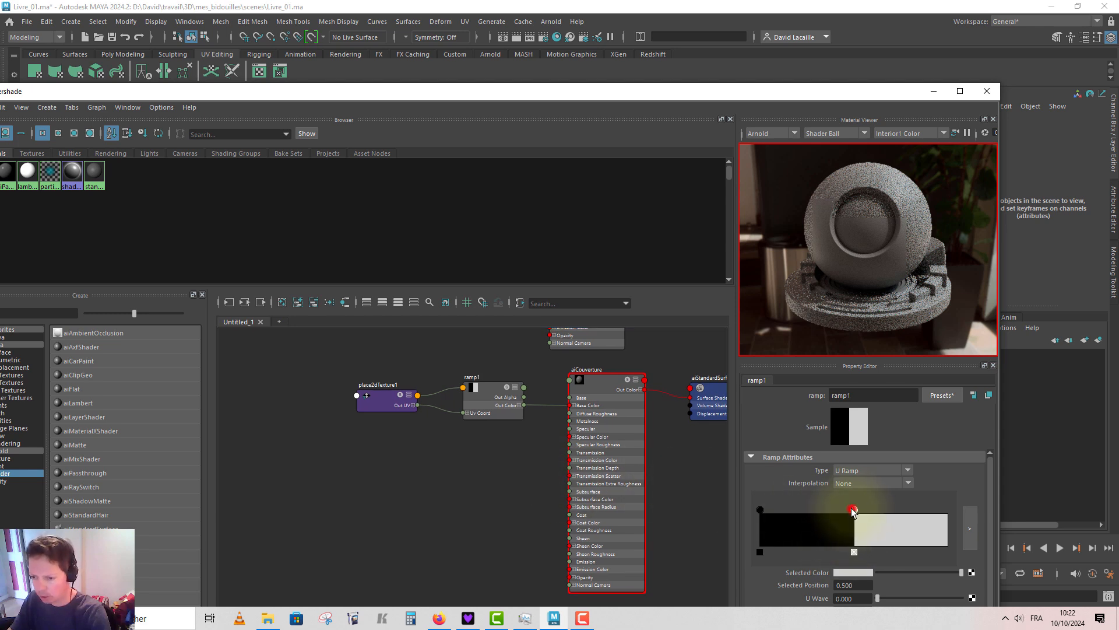
{"action": "left_click", "coordinate": [971, 572]}
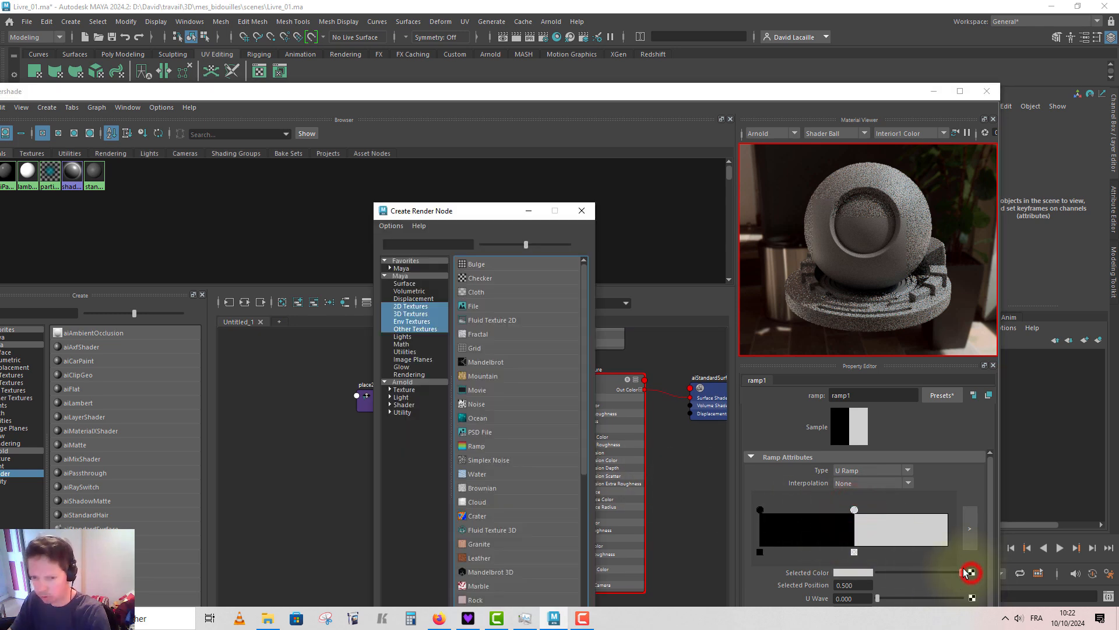
{"action": "left_click", "coordinate": [472, 446]}
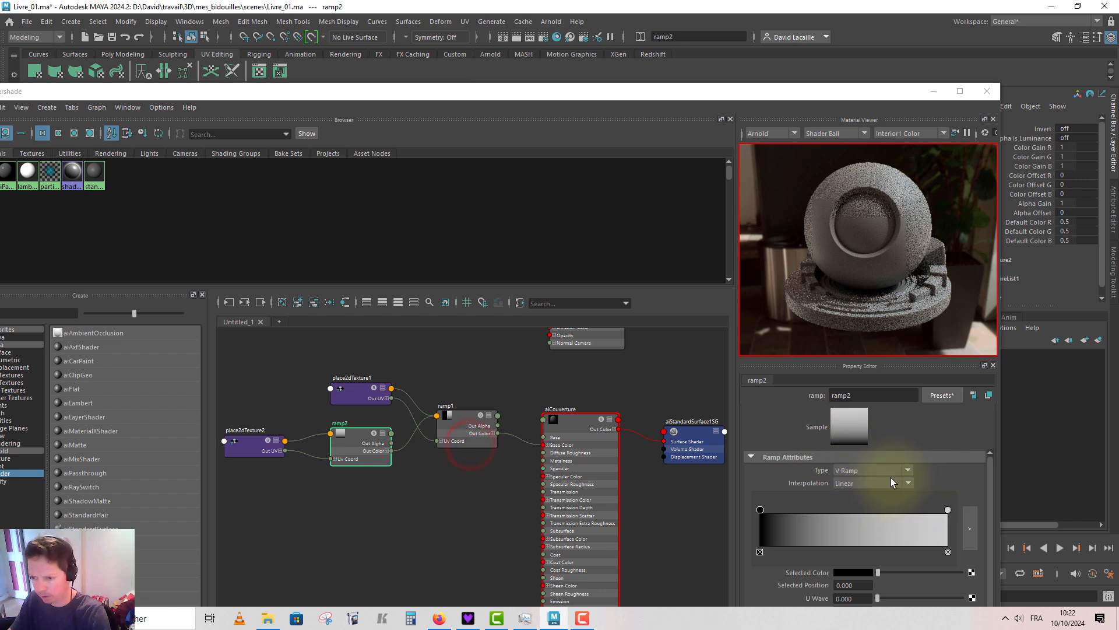
Set ramp2's interpolation to None and move its light color entry to about position 0.687.
{"action": "left_click", "coordinate": [886, 483]}
{"action": "left_click", "coordinate": [868, 494]}
{"action": "left_click", "coordinate": [948, 510]}
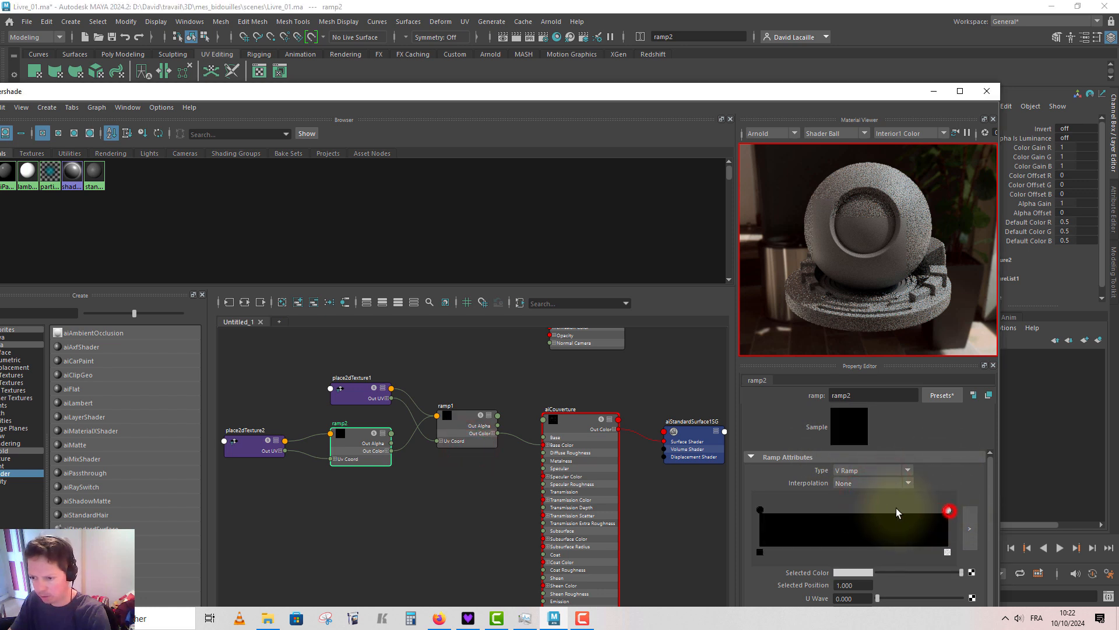
{"action": "left_click_drag", "start_coordinate": [948, 510], "coordinate": [888, 510]}
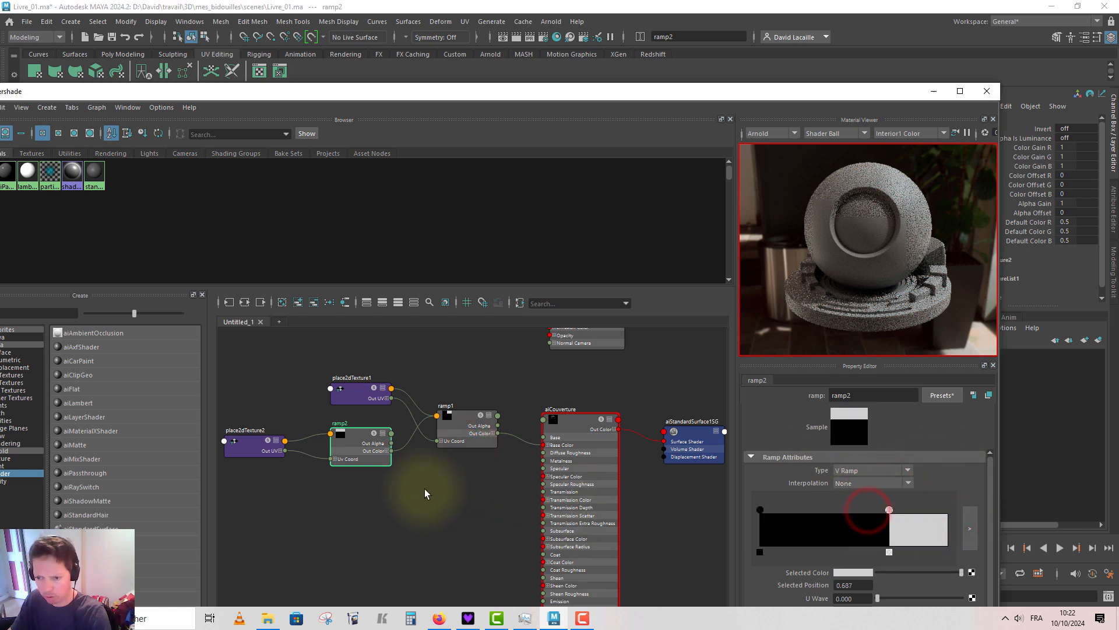
Select all the stacked books and open their UV layout in the UV Editor.
{"action": "left_click_drag", "start_coordinate": [599, 92], "coordinate": [78, 120]}
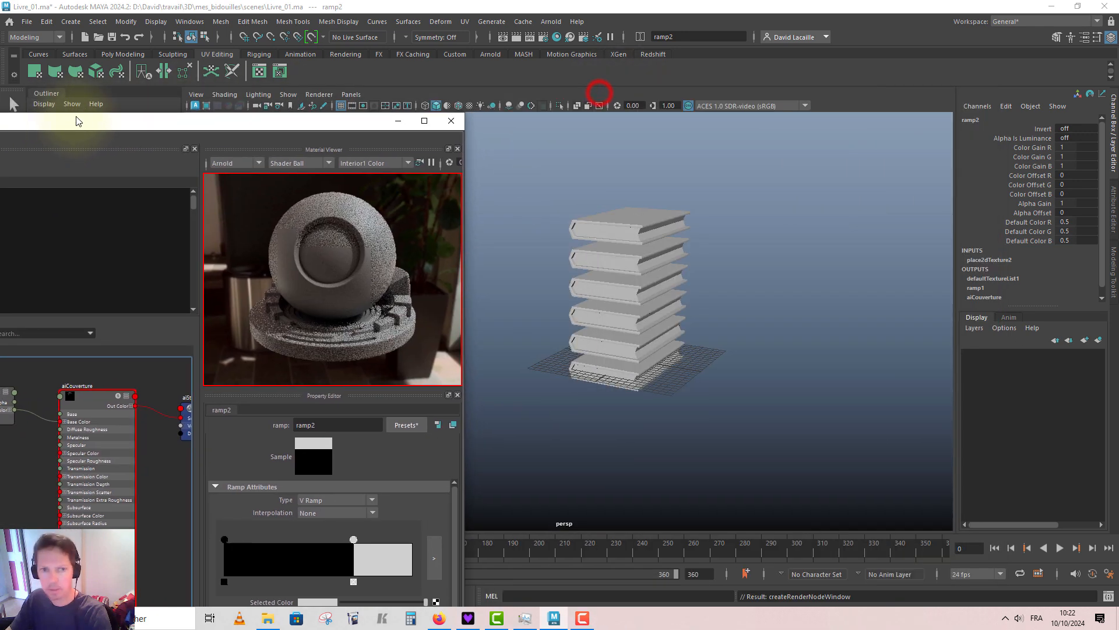
{"action": "left_click_drag", "start_coordinate": [514, 175], "coordinate": [639, 373]}
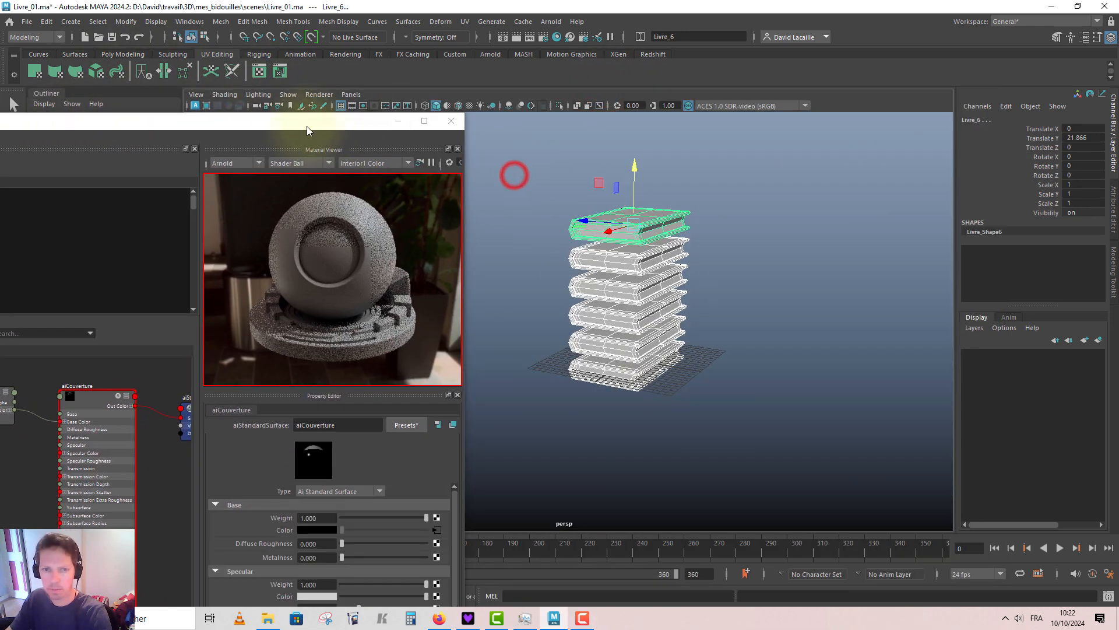
{"action": "left_click", "coordinate": [258, 72]}
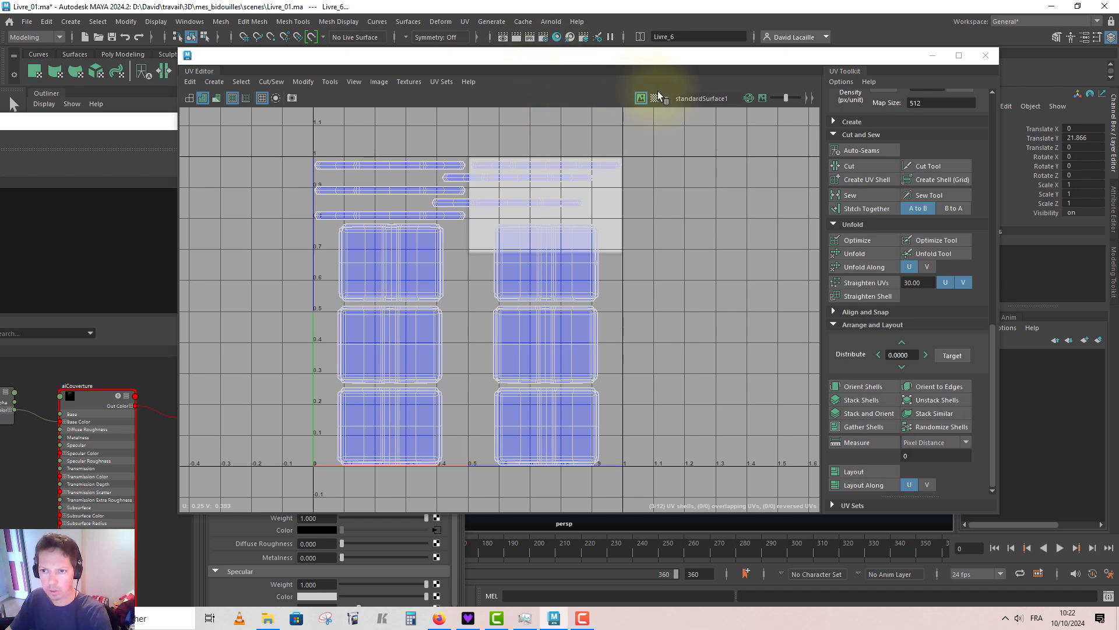
Compare the books' UV shells against the checker pattern and the material's ramp texture in the UV Editor.
{"action": "left_click", "coordinate": [666, 98]}
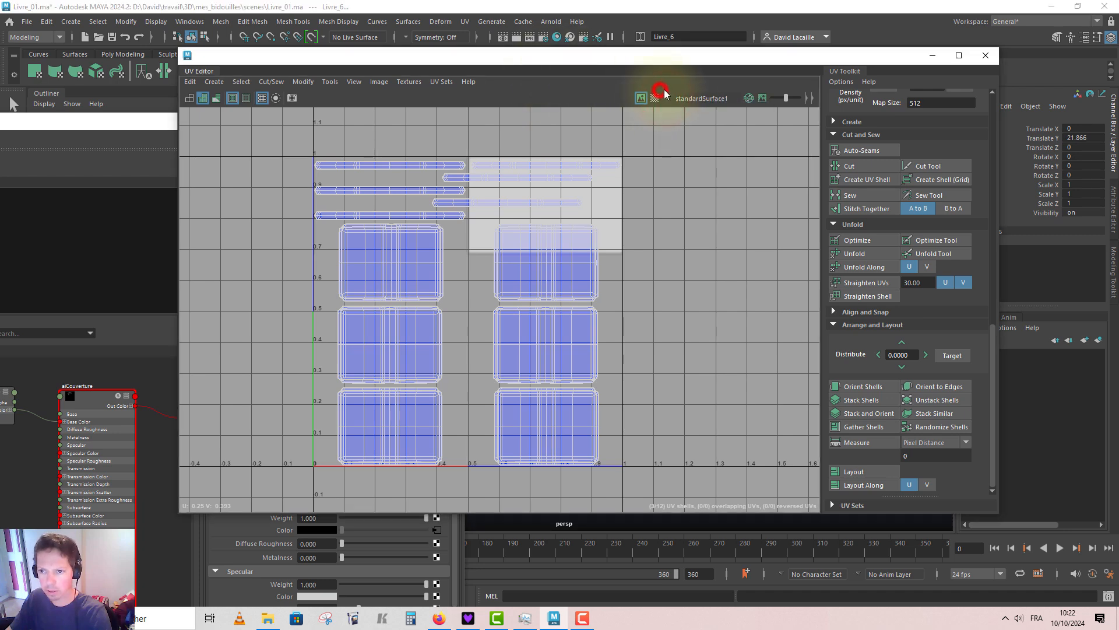
{"action": "left_click", "coordinate": [655, 98]}
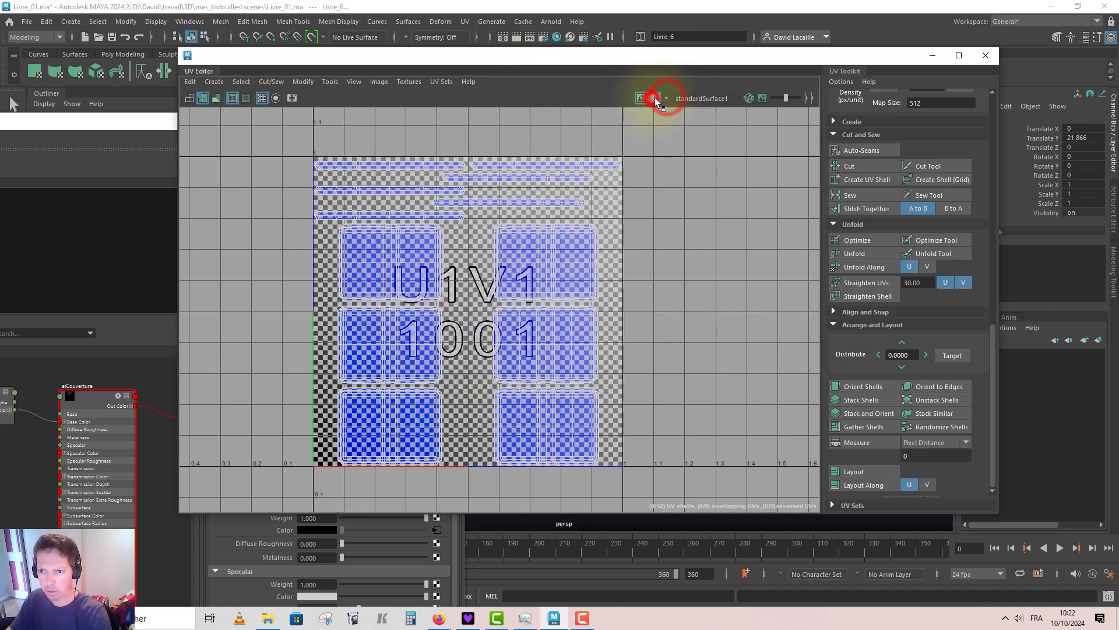
{"action": "left_click", "coordinate": [641, 98]}
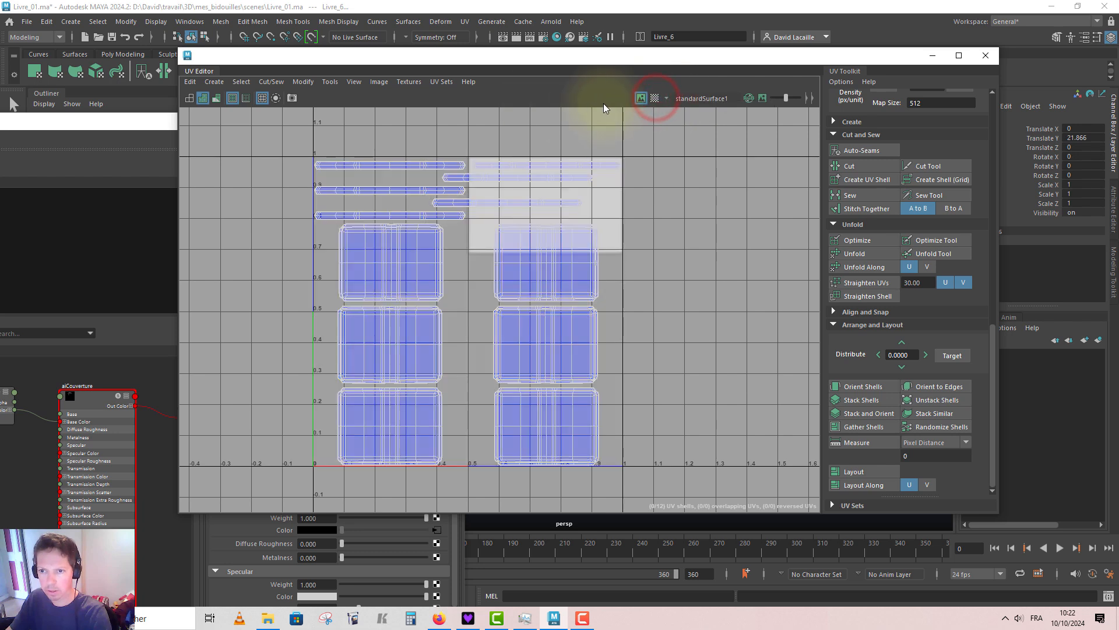
{"action": "left_click", "coordinate": [639, 100]}
{"action": "left_click", "coordinate": [640, 99]}
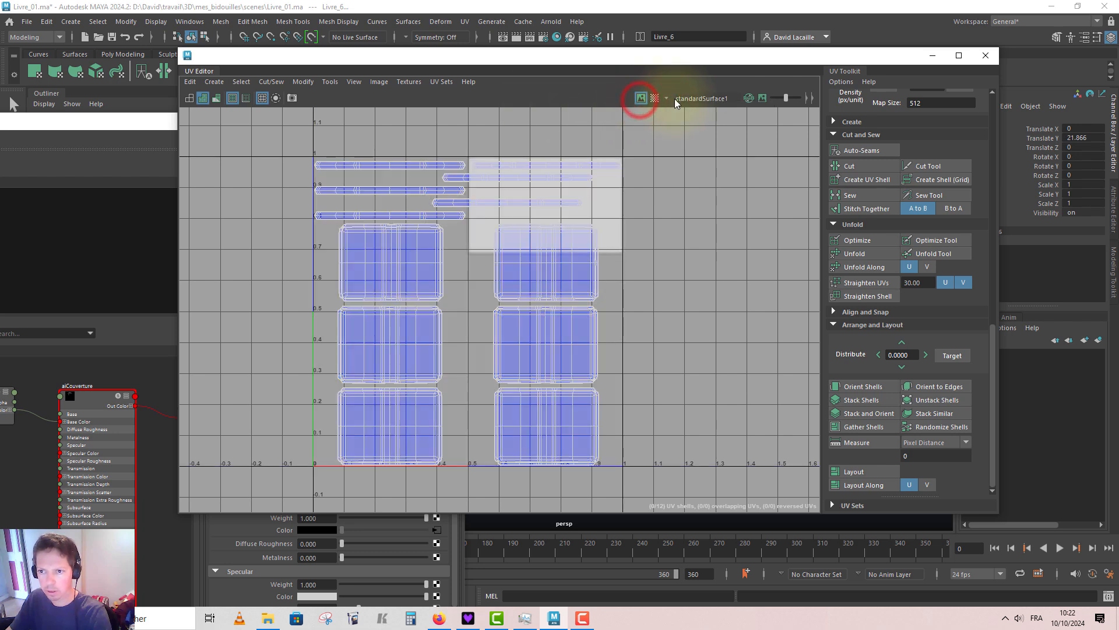
{"action": "left_click", "coordinate": [666, 99]}
{"action": "left_click", "coordinate": [666, 98]}
{"action": "left_click", "coordinate": [675, 155]}
Add a color entry to ramp2 at about position 0.337 and choose pure red as its color.
{"action": "left_click", "coordinate": [104, 372]}
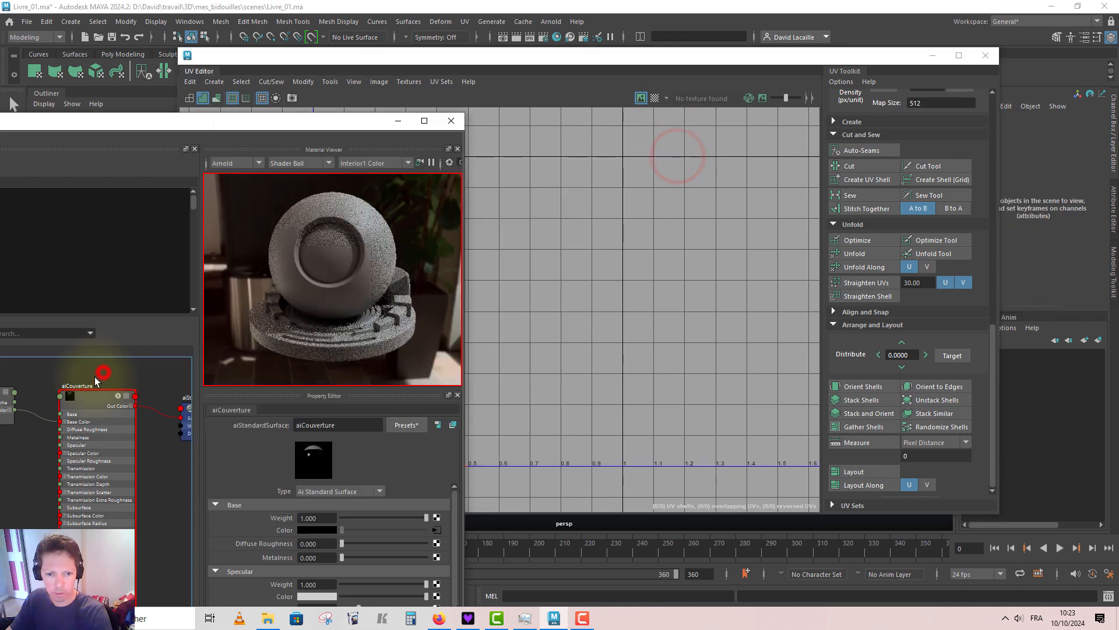
{"action": "middle_click_drag", "start_coordinate": [48, 372], "coordinate": [175, 373], "text": "alt"}
{"action": "left_click", "coordinate": [40, 402]}
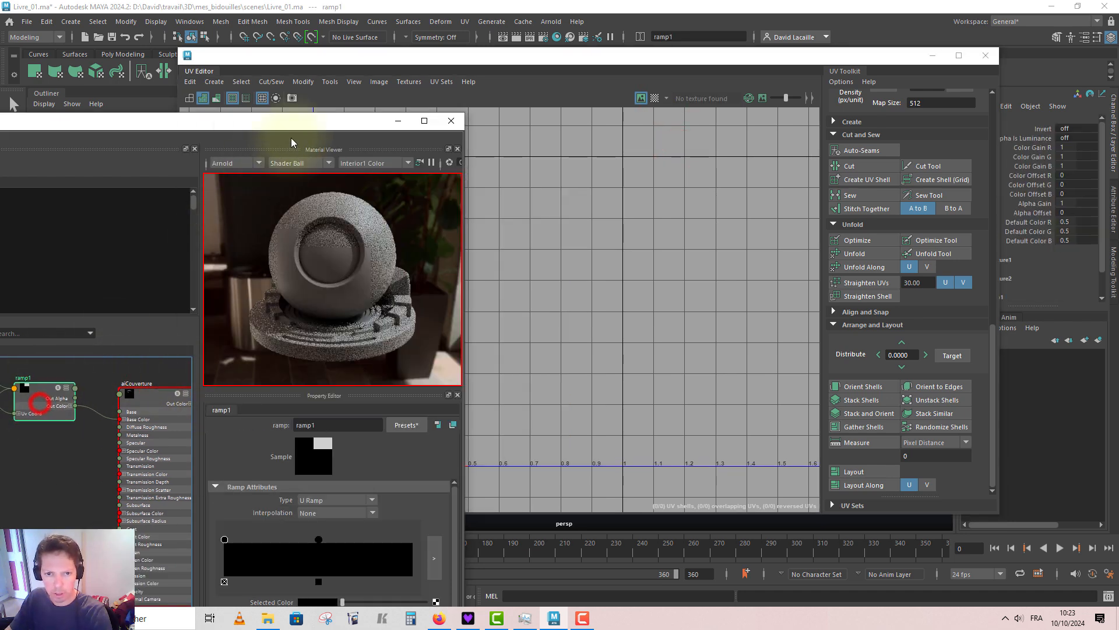
{"action": "left_click_drag", "start_coordinate": [300, 124], "coordinate": [404, 104]}
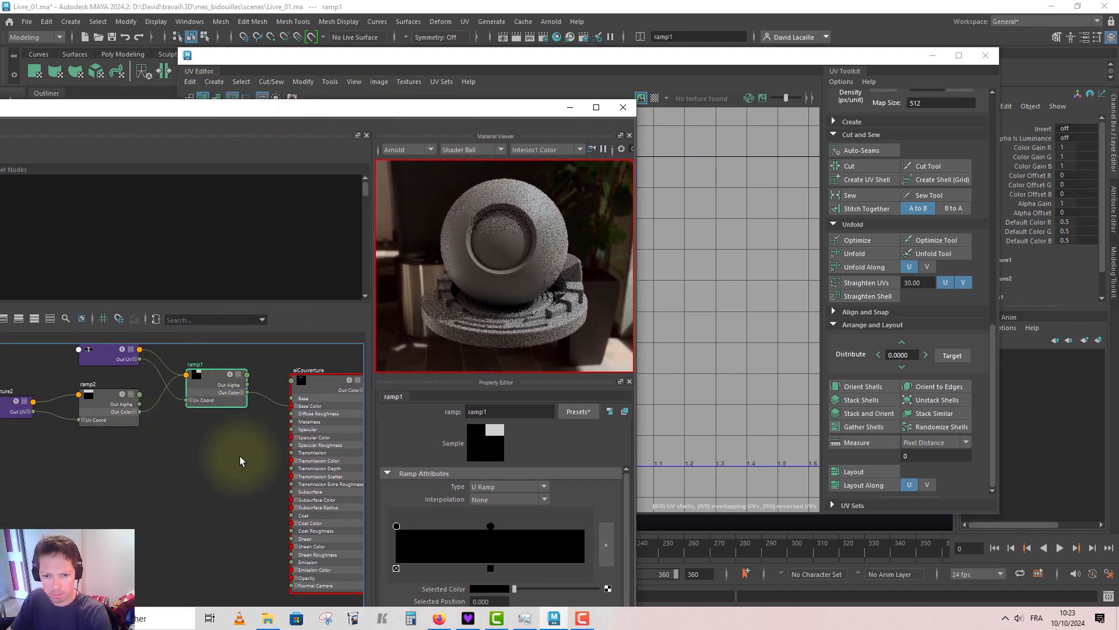
{"action": "left_click", "coordinate": [116, 397]}
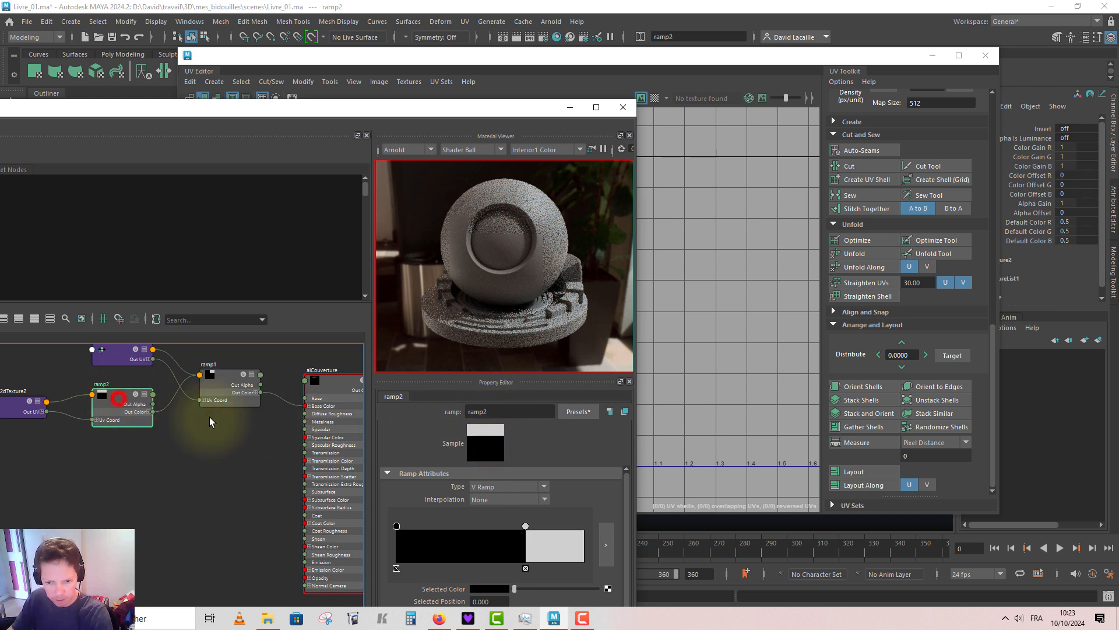
{"action": "left_click", "coordinate": [460, 538]}
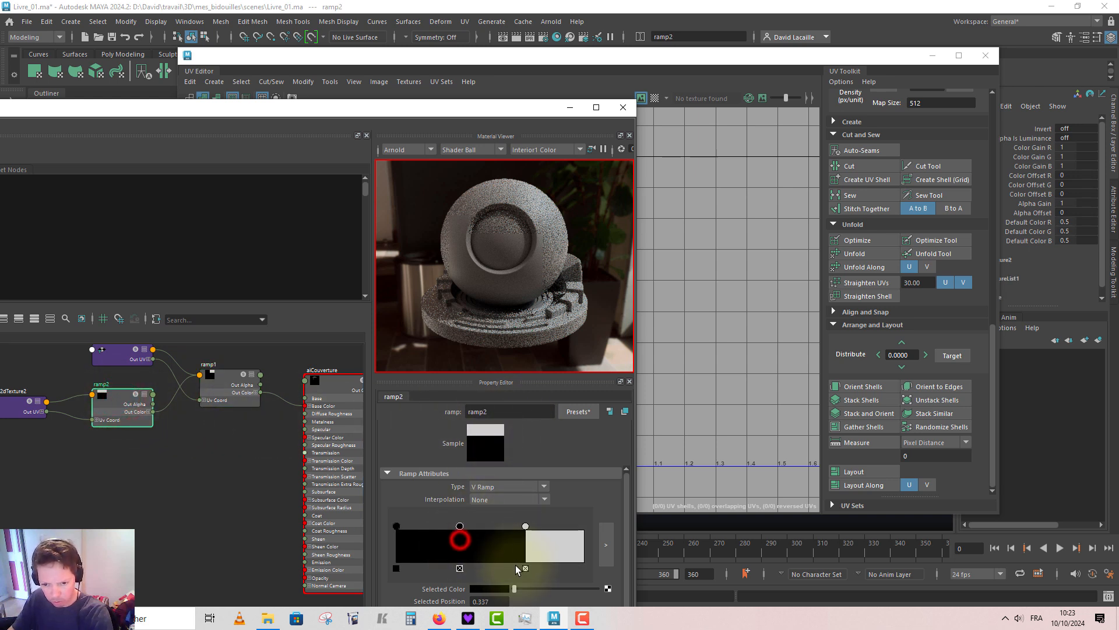
{"action": "left_click", "coordinate": [499, 590]}
{"action": "left_click", "coordinate": [460, 523]}
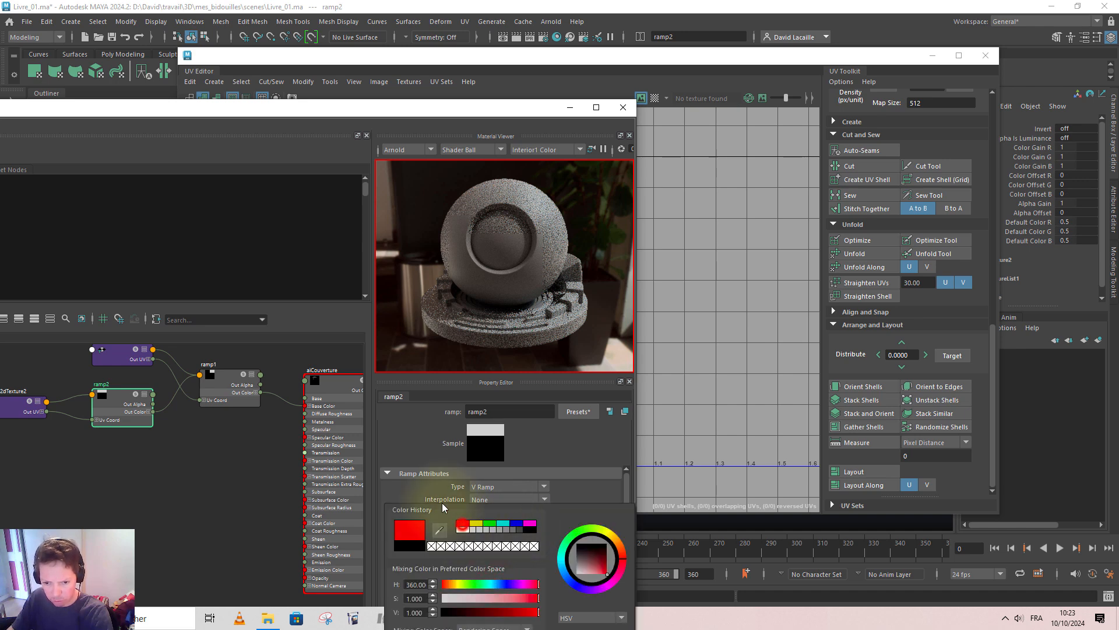
Color ramp2's entry at position 0.687 blue and its entry at position 0.000 yellow.
{"action": "left_click", "coordinate": [424, 454]}
{"action": "left_click", "coordinate": [490, 589]}
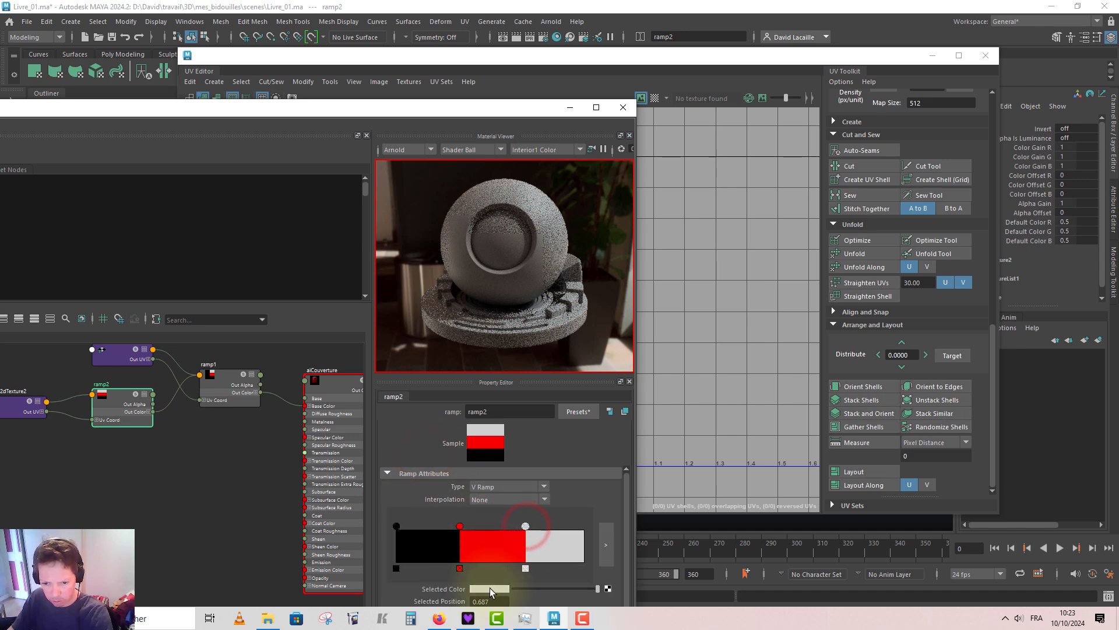
{"action": "left_click", "coordinate": [502, 526]}
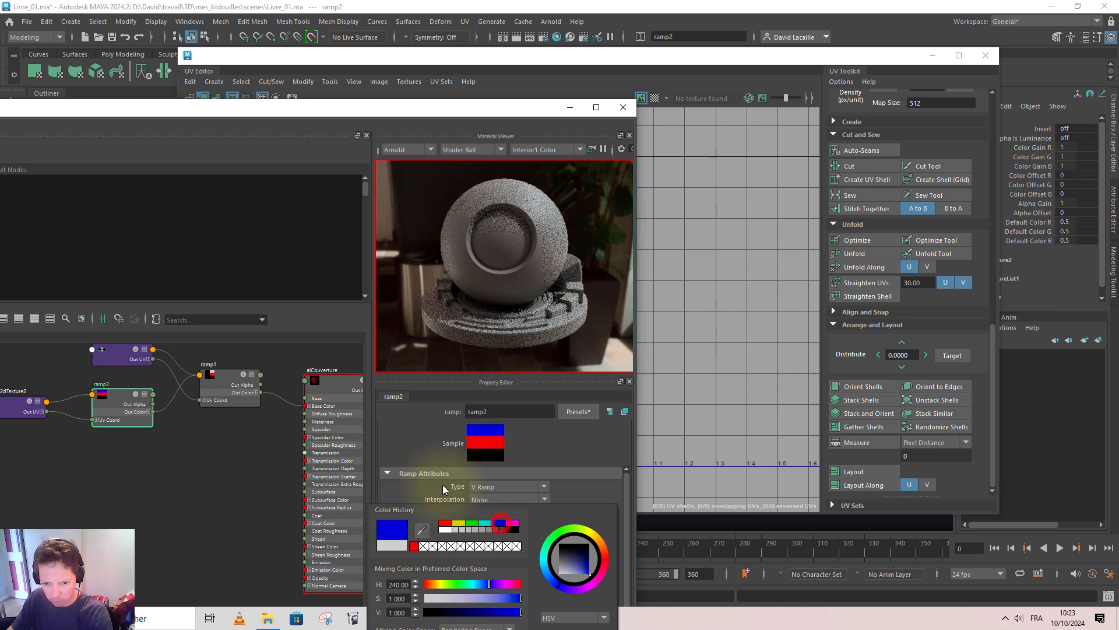
{"action": "left_click", "coordinate": [409, 454]}
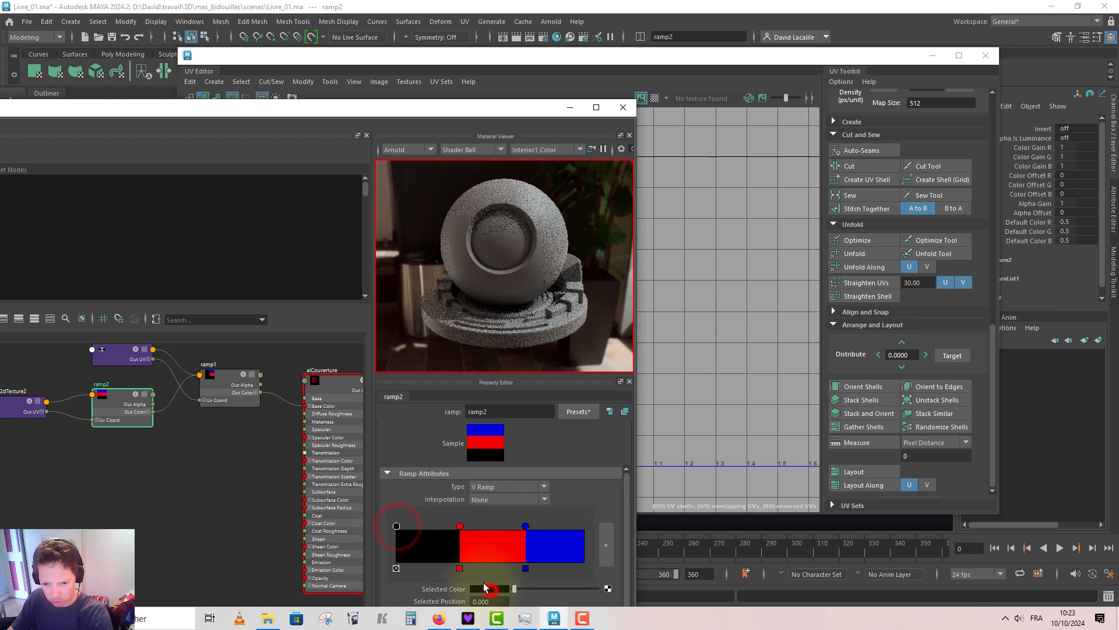
{"action": "left_click", "coordinate": [484, 587]}
{"action": "left_click", "coordinate": [449, 527]}
{"action": "left_click", "coordinate": [427, 456]}
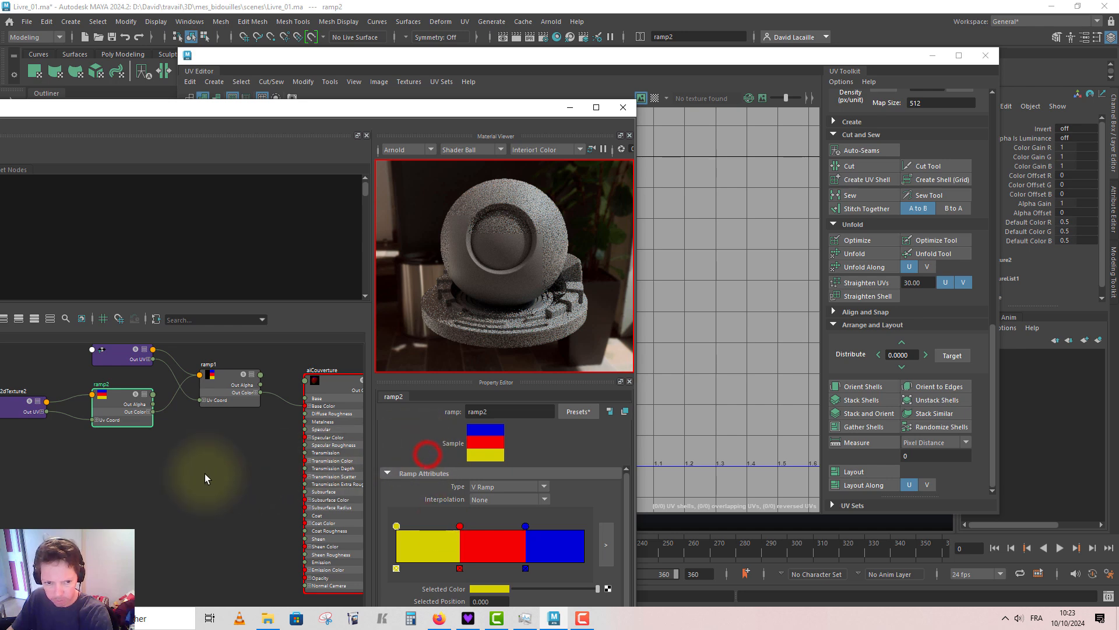
Close the UV Editor, uncover the book stack beside the node graph, and display it with texture maps in the viewport.
{"action": "left_click", "coordinate": [985, 55]}
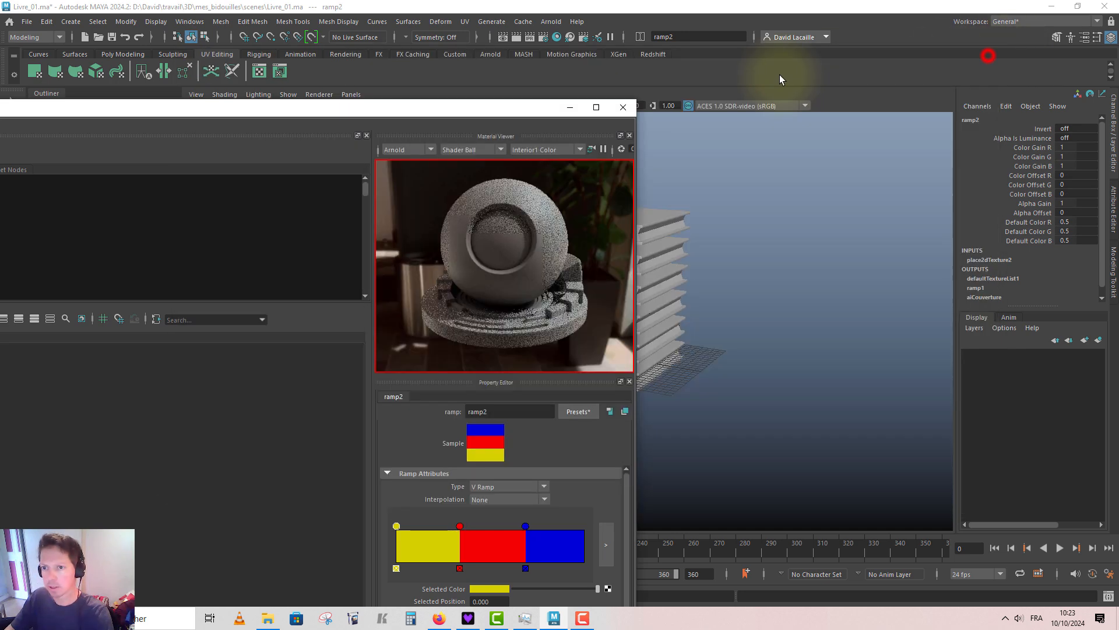
{"action": "left_click_drag", "start_coordinate": [443, 111], "coordinate": [635, 104]}
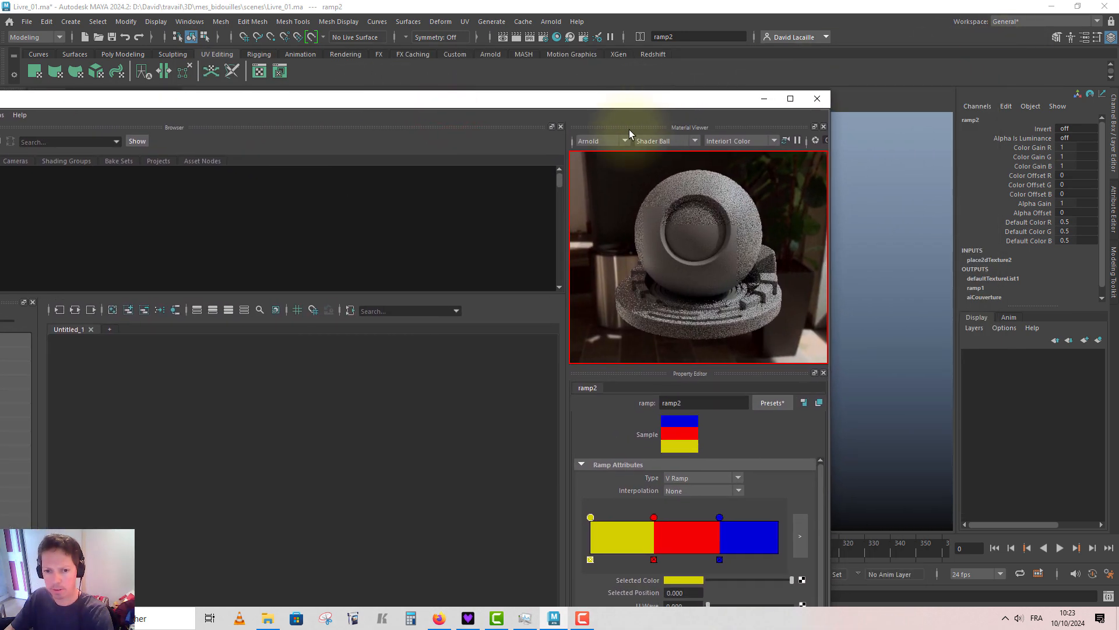
{"action": "scroll", "coordinate": [317, 404], "scroll_direction": "up", "scroll_amount": 5}
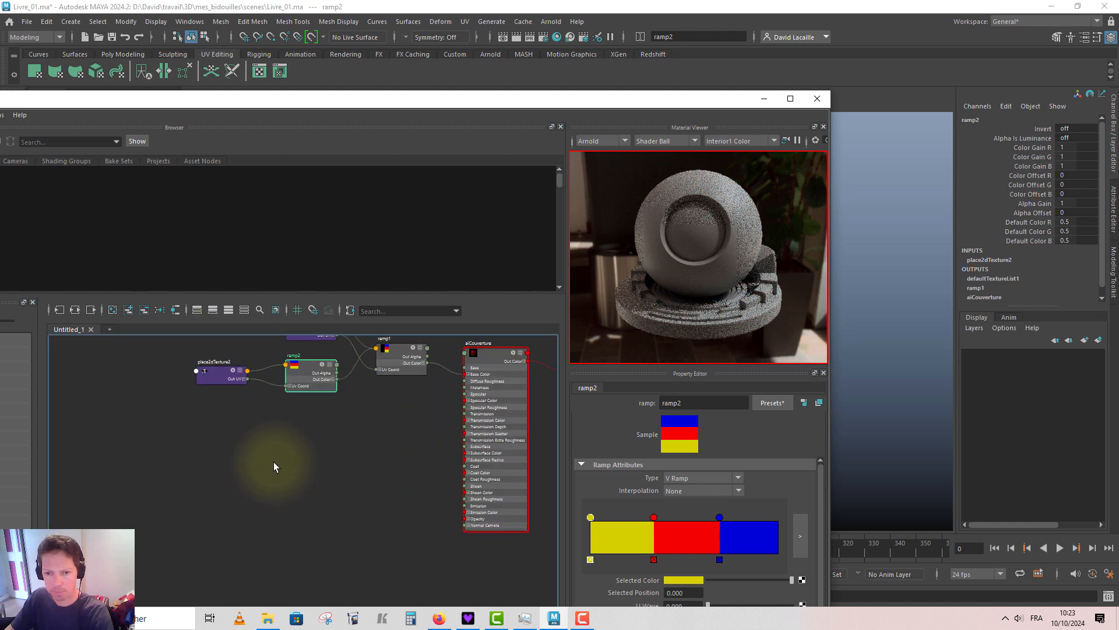
{"action": "left_click_drag", "start_coordinate": [623, 105], "coordinate": [533, 130]}
{"action": "middle_click_drag", "start_coordinate": [323, 560], "coordinate": [344, 609], "text": "alt"}
{"action": "scroll", "coordinate": [350, 525], "scroll_direction": "up", "scroll_amount": 1}
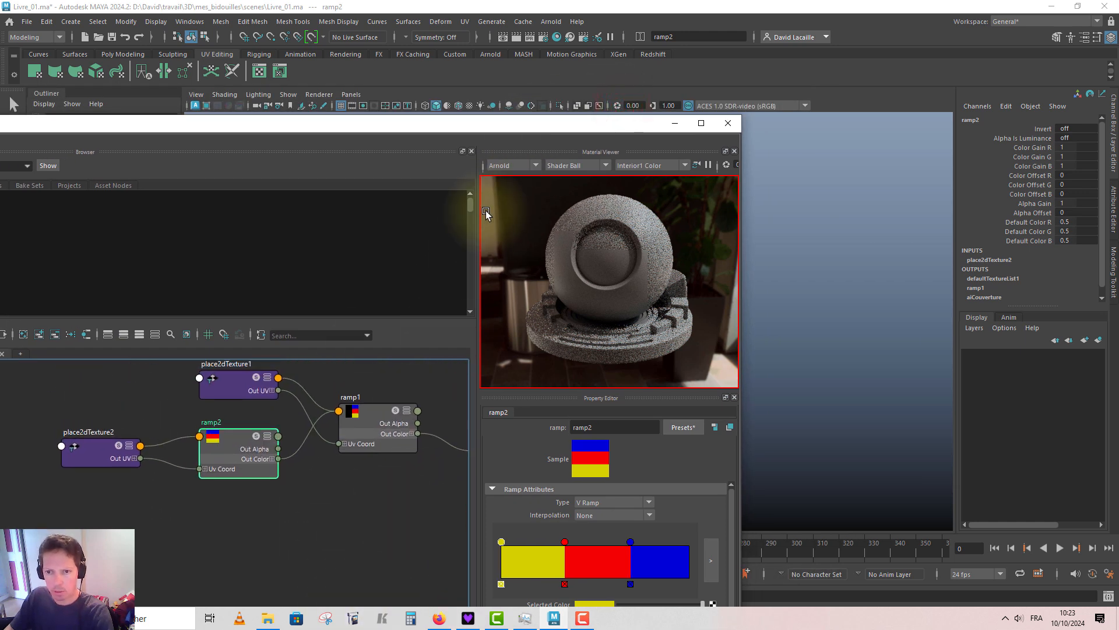
{"action": "left_click_drag", "start_coordinate": [541, 121], "coordinate": [373, 117]}
{"action": "middle_click_drag", "start_coordinate": [686, 198], "coordinate": [813, 233], "text": "alt"}
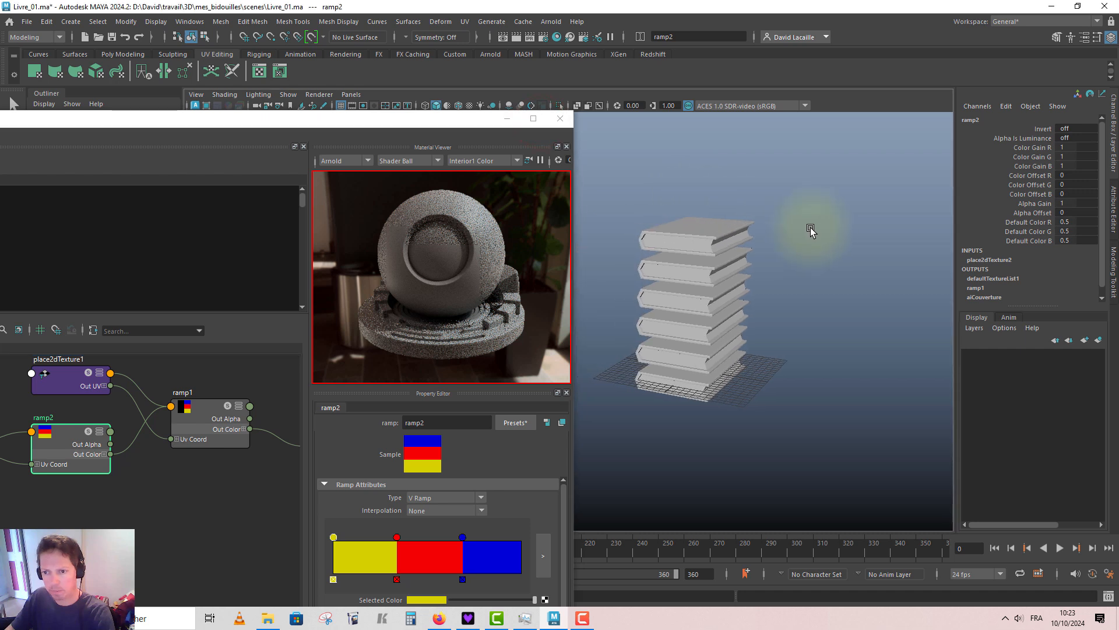
{"action": "key", "text": "6"}
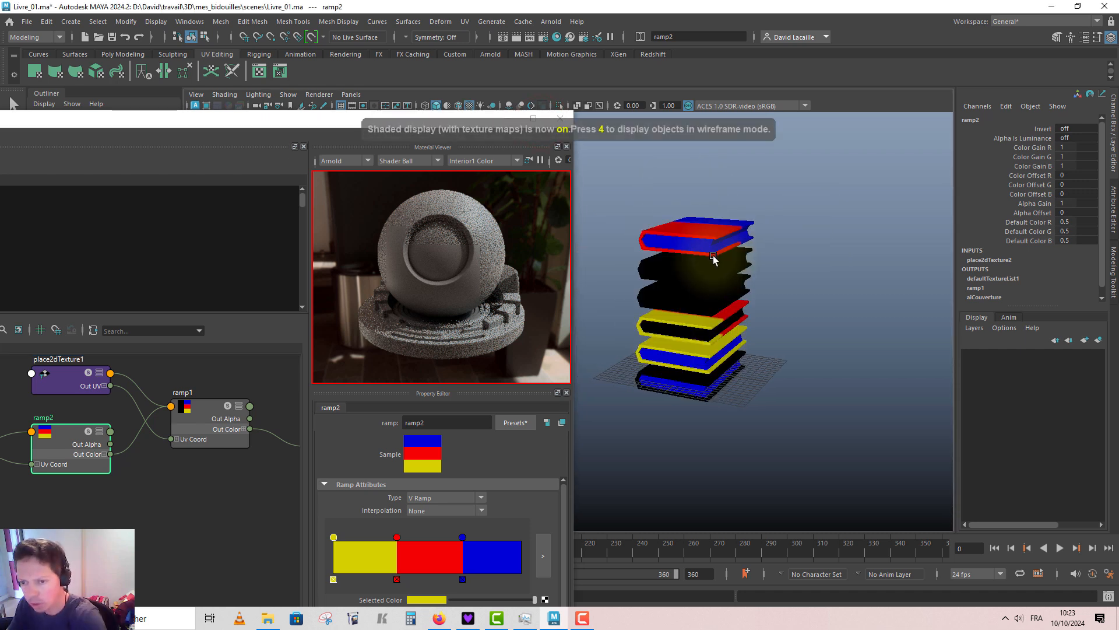
Shift ramp2's blue entry to about the middle of the ramp and its red entry to about a quarter, checking the covers.
{"action": "mouse_move", "coordinate": [665, 286]}
{"action": "left_mouse_down", "text": "alt"}
{"action": "mouse_move", "coordinate": [728, 301]}
{"action": "mouse_move", "coordinate": [754, 290]}
{"action": "left_mouse_up", "text": "alt"}
{"action": "middle_click_drag", "start_coordinate": [726, 322], "coordinate": [790, 392], "text": "alt"}
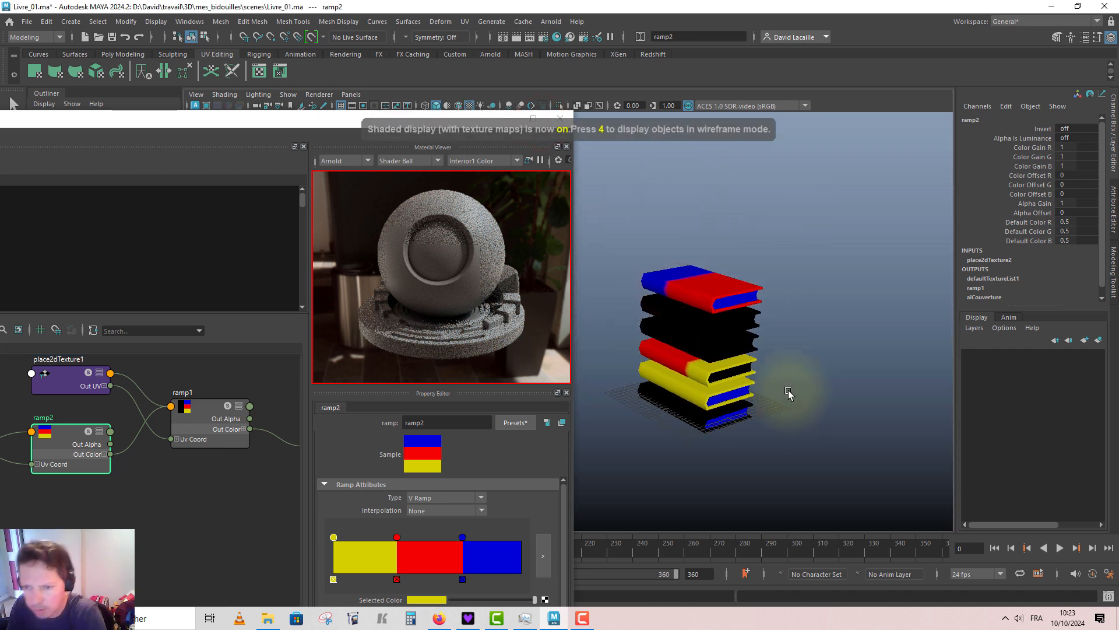
{"action": "left_click_drag", "start_coordinate": [750, 359], "coordinate": [752, 353], "text": "alt"}
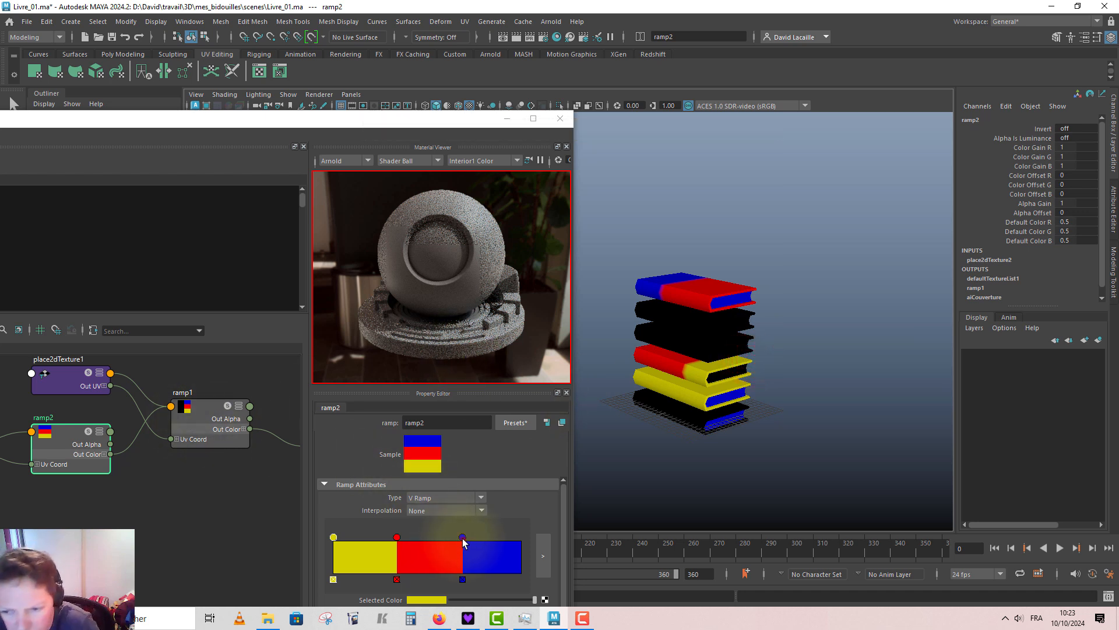
{"action": "left_click_drag", "start_coordinate": [463, 538], "coordinate": [456, 539]}
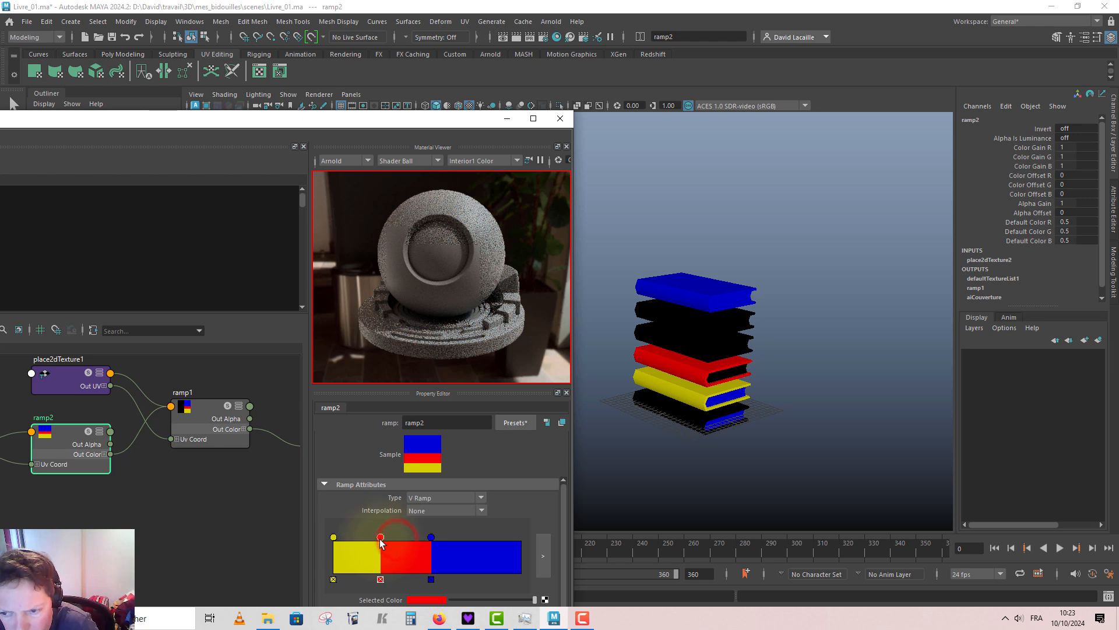
{"action": "left_click_drag", "start_coordinate": [714, 406], "coordinate": [981, 345], "text": "alt"}
{"action": "left_click_drag", "start_coordinate": [832, 352], "coordinate": [633, 315], "text": "alt"}
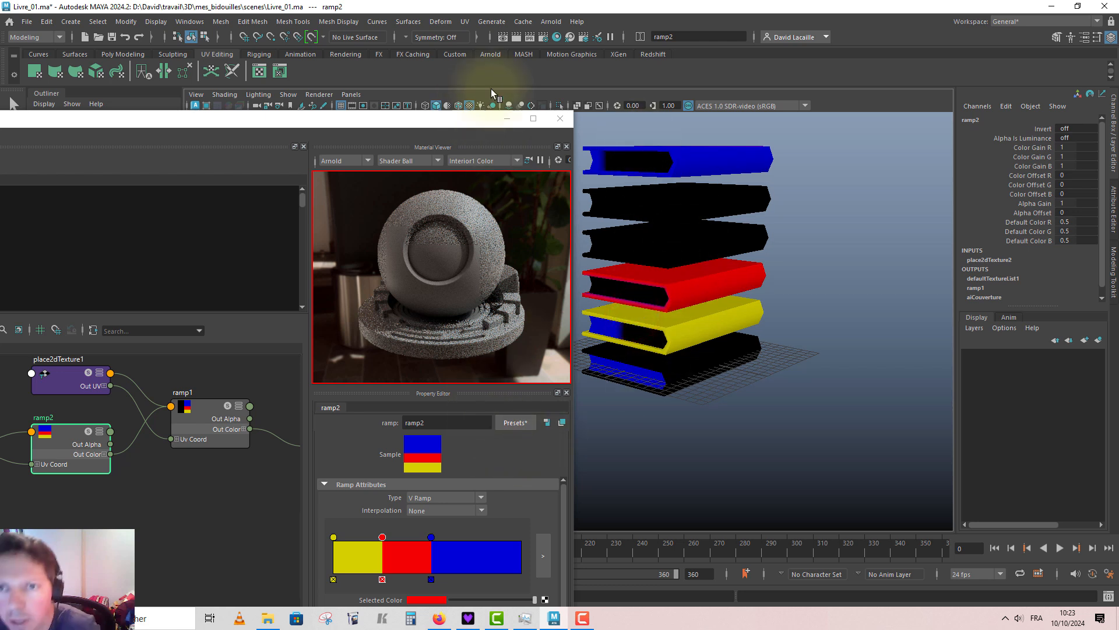
Add an Arnold skydome light and start rendering the perspective view in the Arnold RenderView, keeping the viewport visible beside it.
{"action": "left_click", "coordinate": [551, 22]}
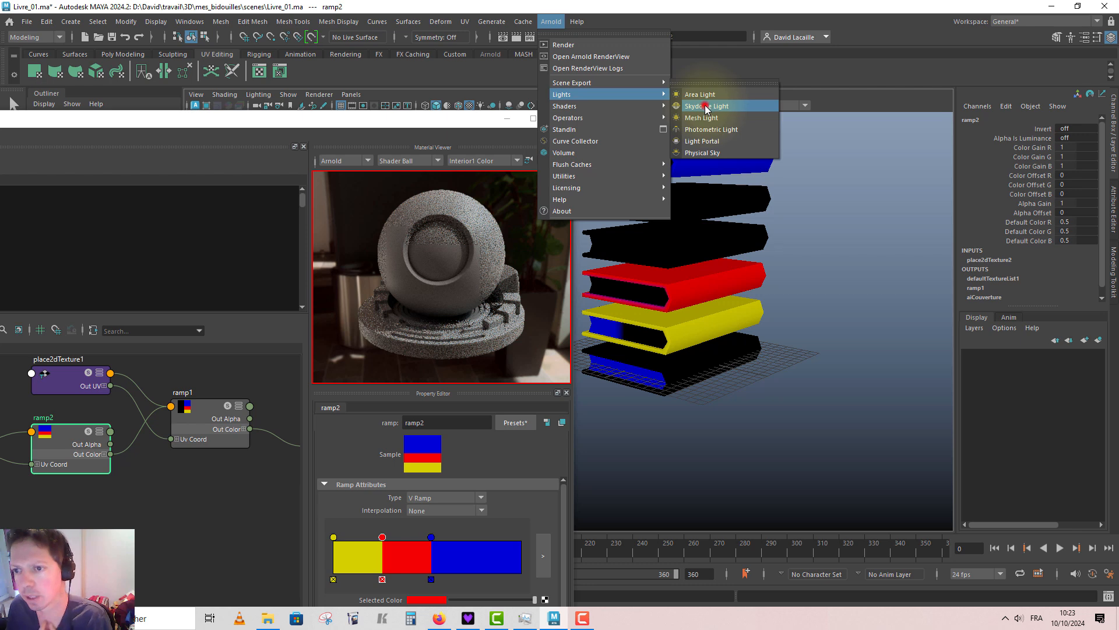
{"action": "left_click", "coordinate": [707, 109]}
{"action": "left_click", "coordinate": [550, 21]}
{"action": "mouse_move", "coordinate": [588, 82]}
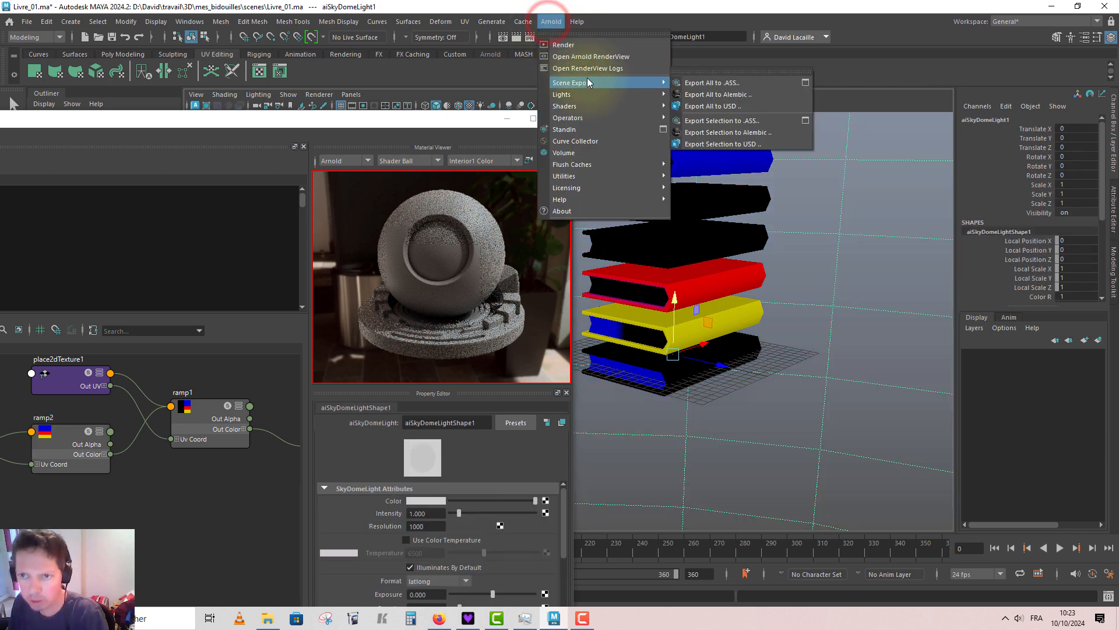
{"action": "left_click", "coordinate": [590, 57]}
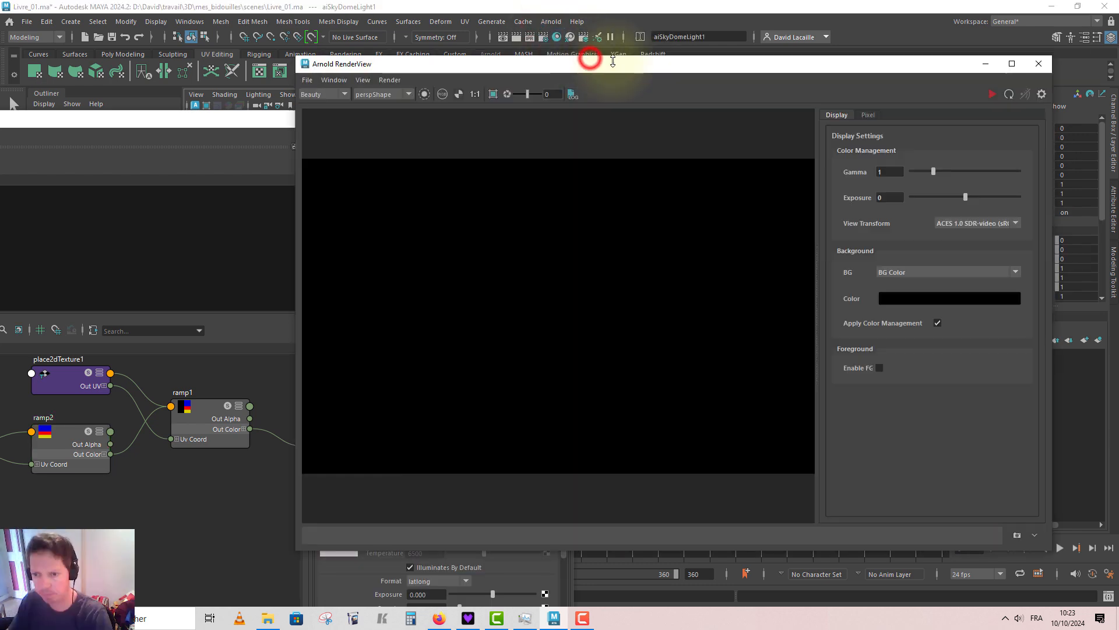
{"action": "left_click", "coordinate": [989, 94]}
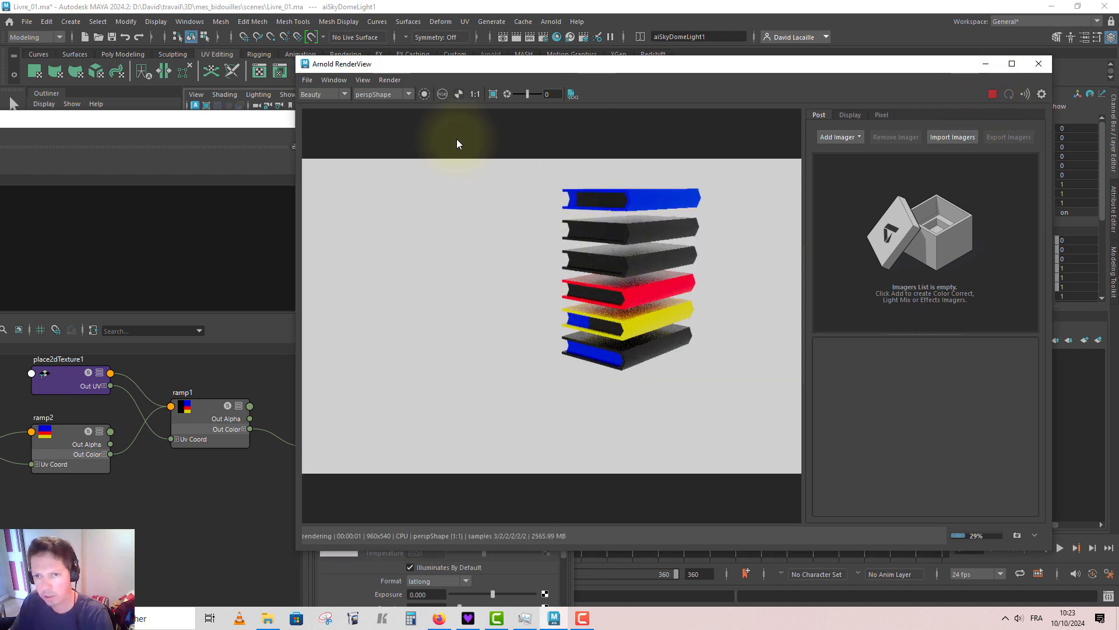
{"action": "left_click_drag", "start_coordinate": [536, 67], "coordinate": [666, 77]}
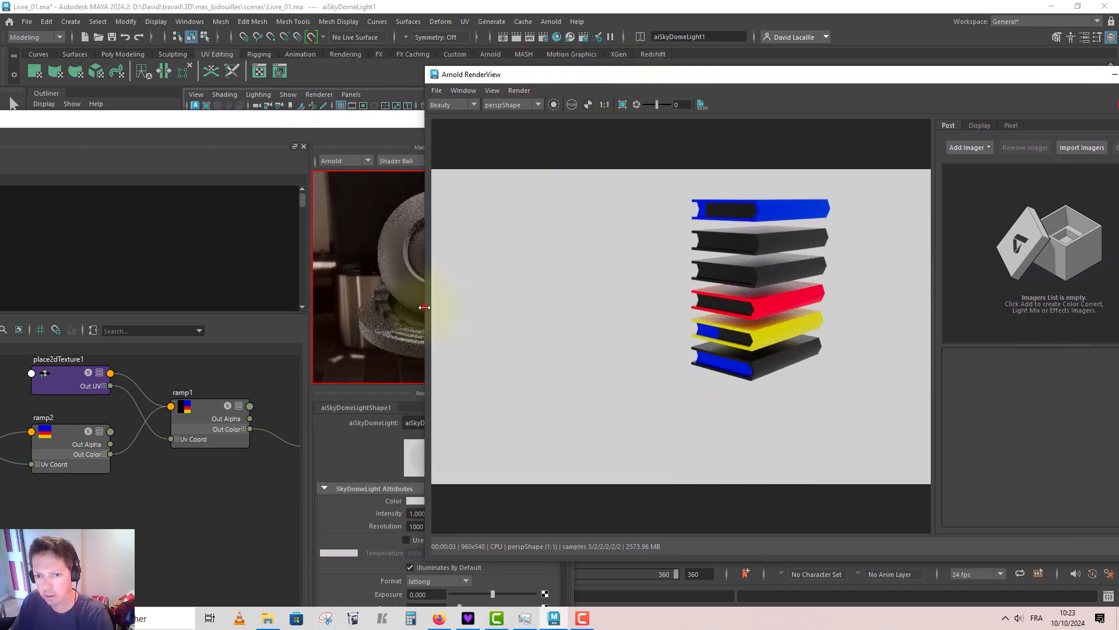
{"action": "left_click_drag", "start_coordinate": [428, 306], "coordinate": [722, 290]}
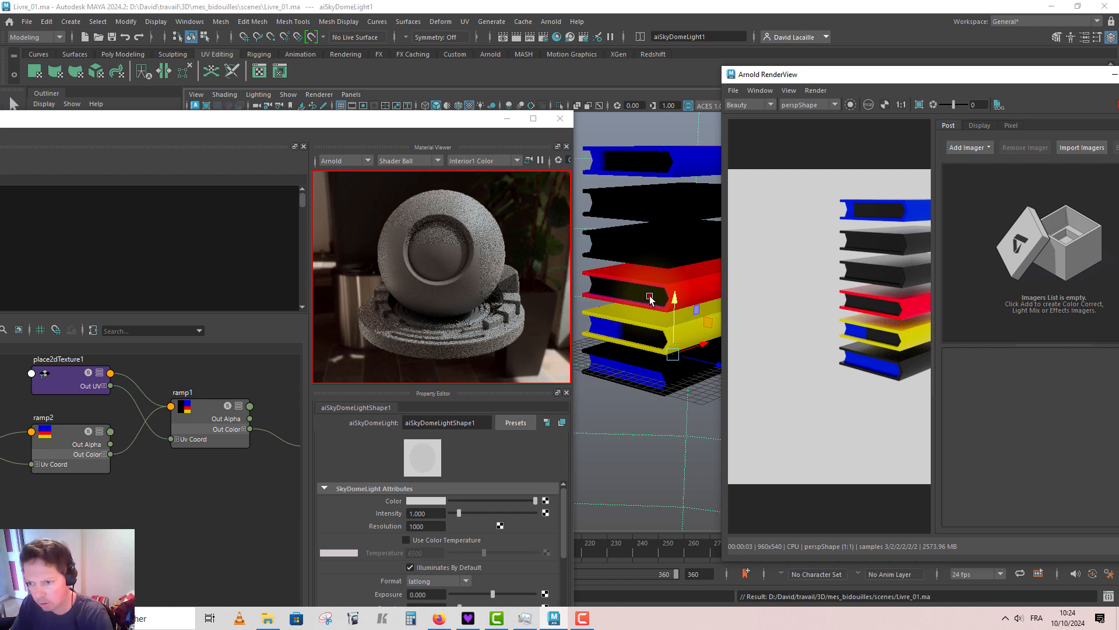
Inspect the rendered book covers from several angles, reselect ramp2, and close the Arnold RenderView.
{"action": "left_click_drag", "start_coordinate": [649, 296], "coordinate": [651, 362], "text": "alt"}
{"action": "scroll", "coordinate": [867, 274], "scroll_direction": "up", "scroll_amount": 4}
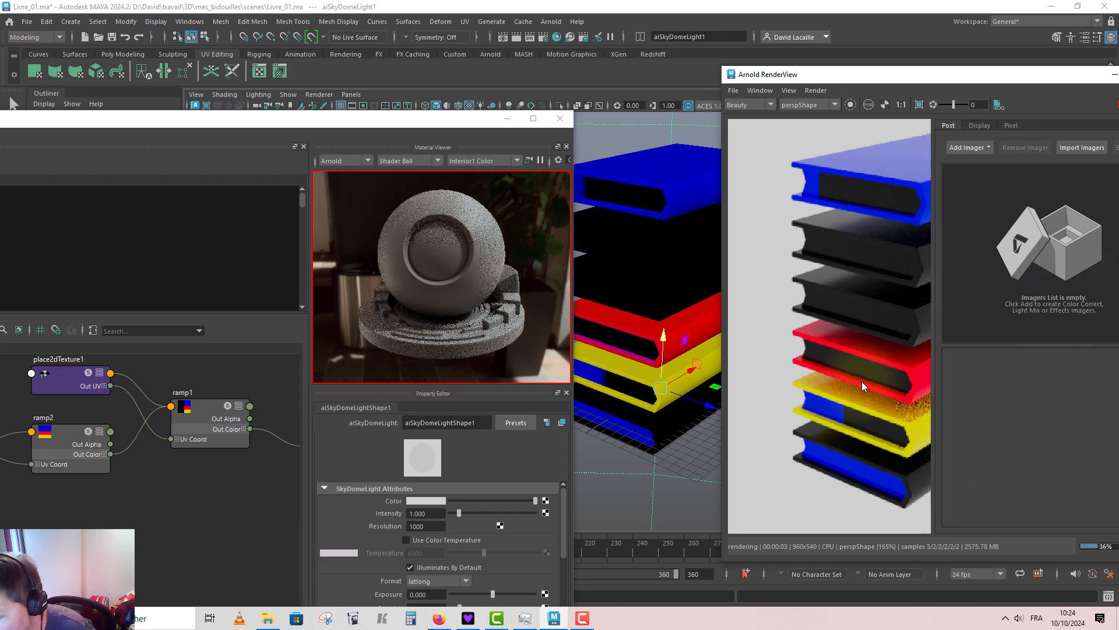
{"action": "left_click_drag", "start_coordinate": [653, 321], "coordinate": [727, 304], "text": "alt"}
{"action": "scroll", "coordinate": [649, 313], "scroll_direction": "up", "scroll_amount": 2}
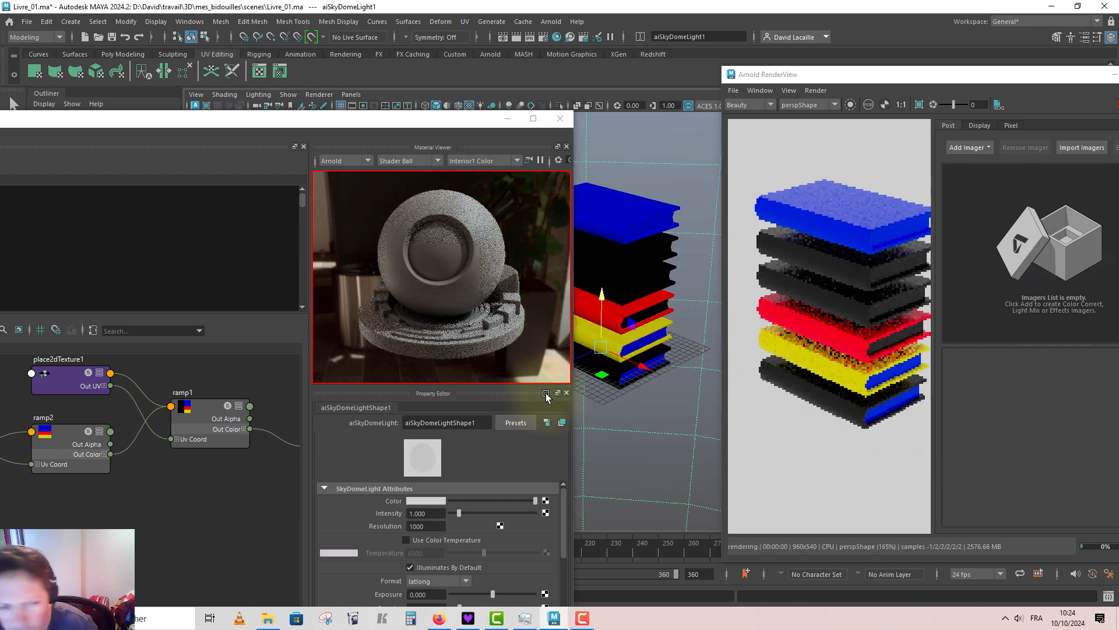
{"action": "left_click", "coordinate": [56, 436]}
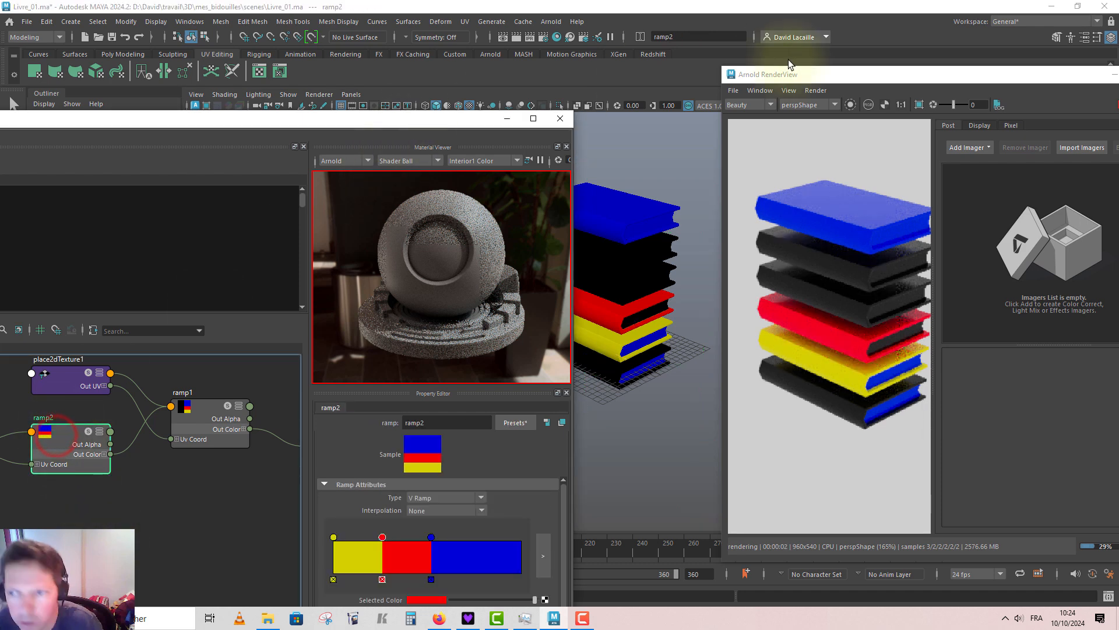
{"action": "left_click_drag", "start_coordinate": [905, 81], "coordinate": [681, 71]}
{"action": "left_click", "coordinate": [890, 65]}
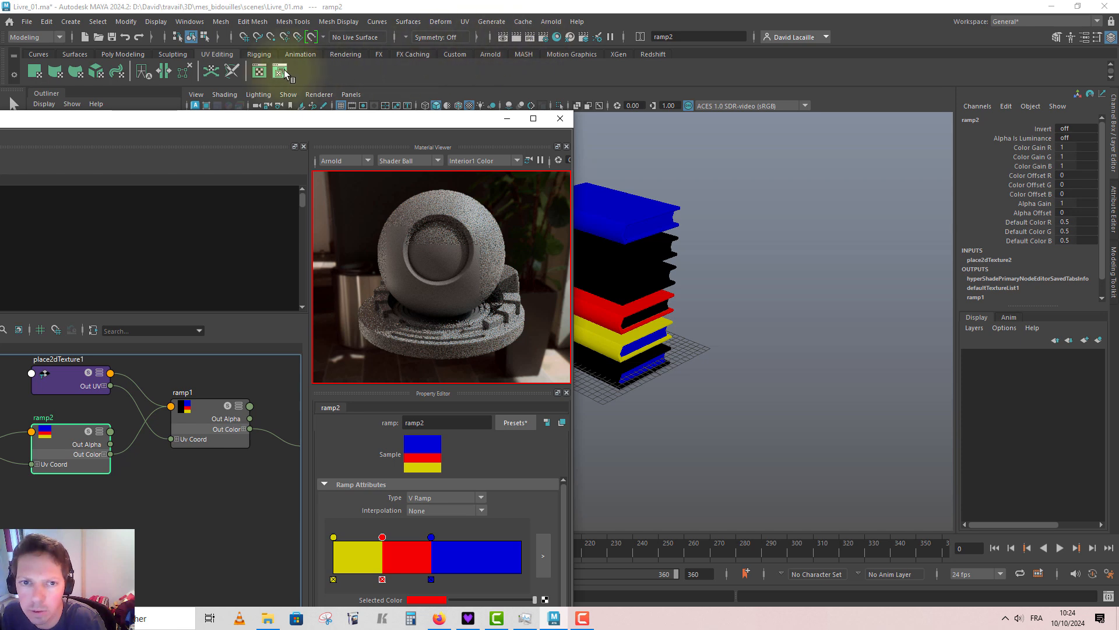
Solo the ramp2 texture on the books and open the UV Editor clear of the stack and ramp settings.
{"action": "left_click", "coordinate": [259, 71]}
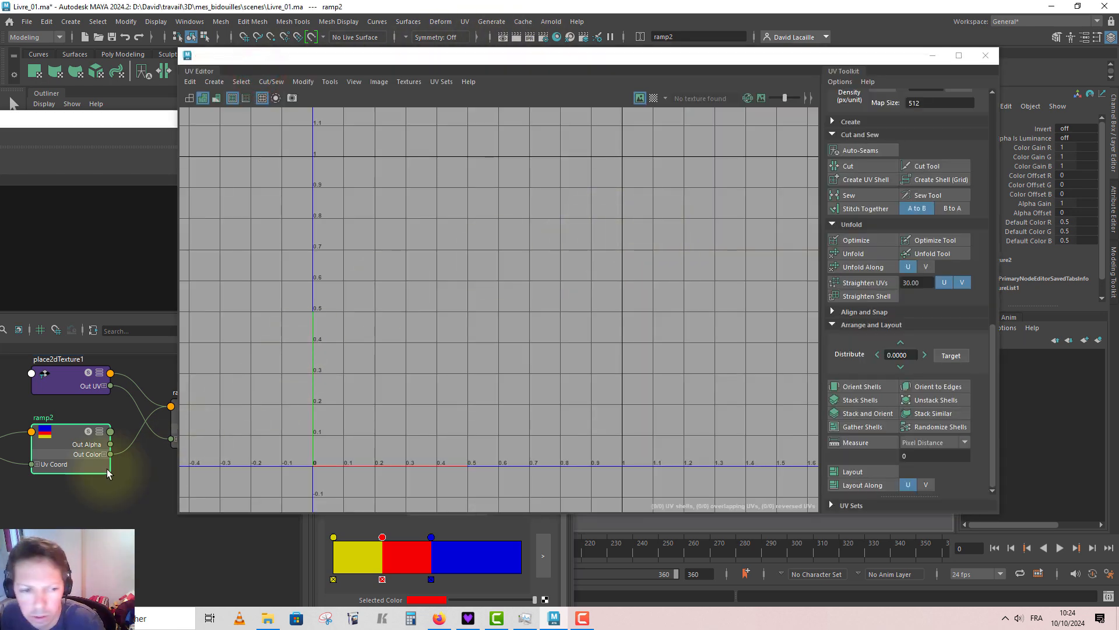
{"action": "left_click", "coordinate": [88, 434]}
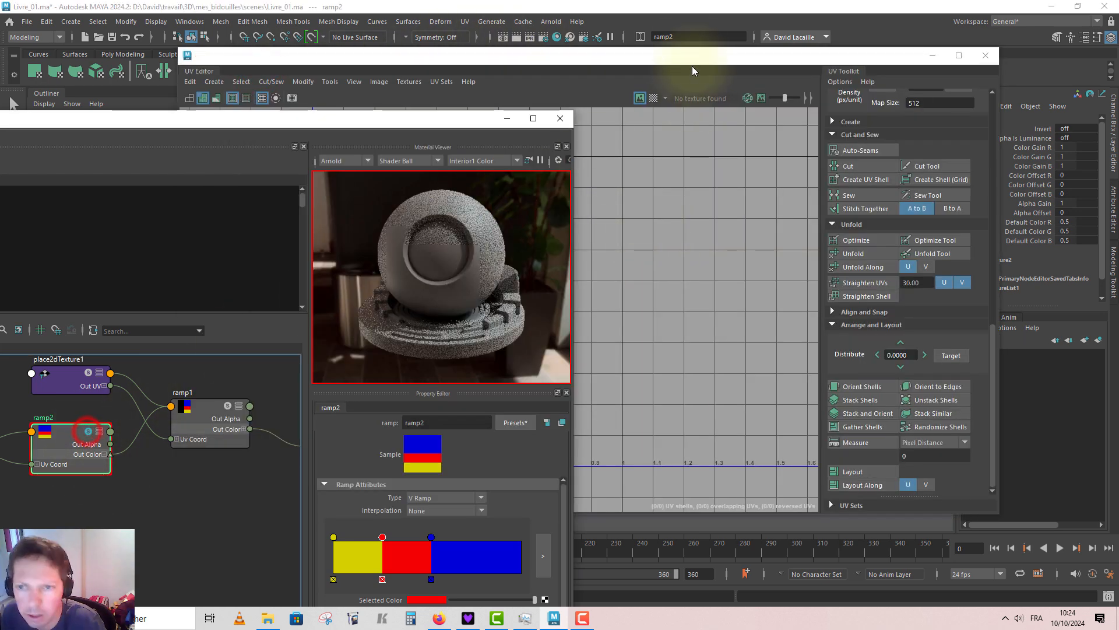
{"action": "left_click_drag", "start_coordinate": [617, 60], "coordinate": [629, 379]}
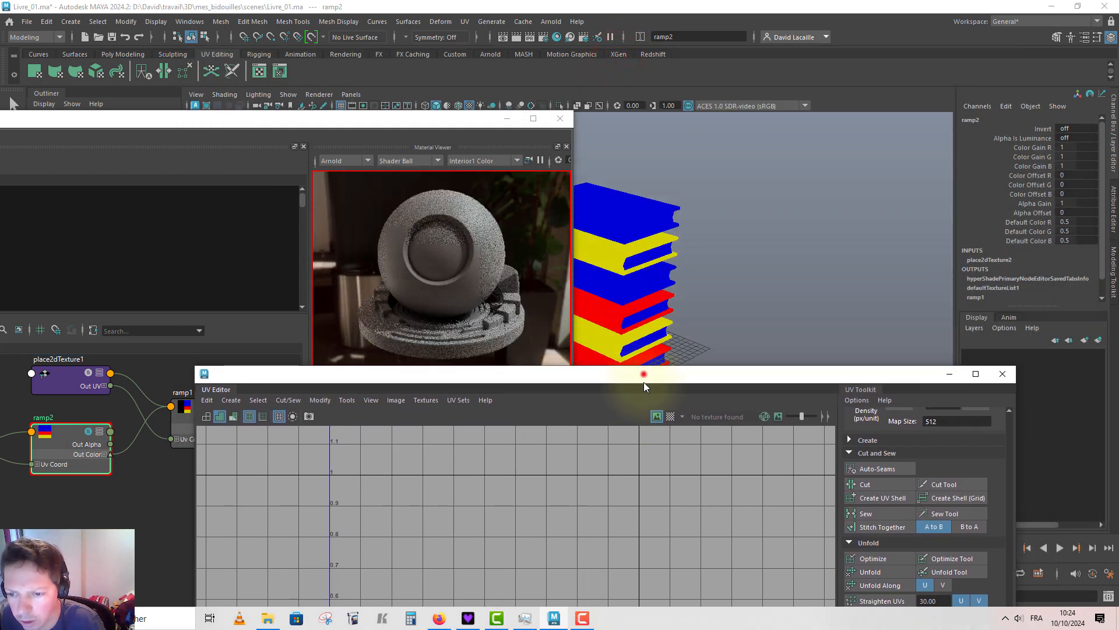
{"action": "left_click_drag", "start_coordinate": [643, 376], "coordinate": [674, 405]}
{"action": "left_click", "coordinate": [87, 434]}
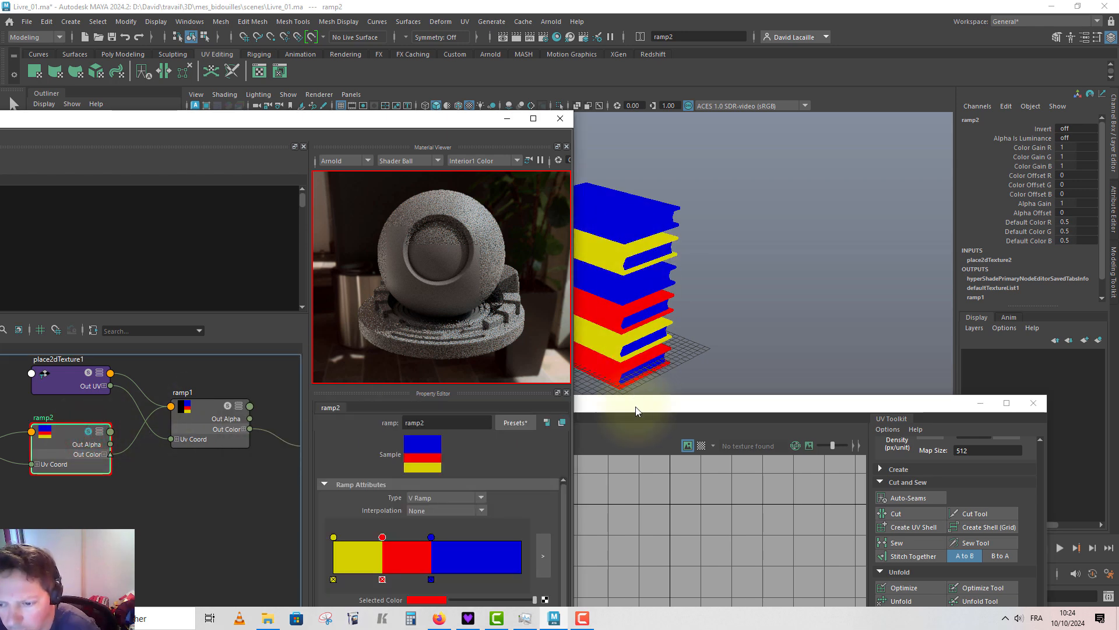
{"action": "left_click_drag", "start_coordinate": [638, 402], "coordinate": [743, 276]}
Show the books' UV shells over the ramp1 texture and turn on unfiltered image display in the UV Editor.
{"action": "left_click", "coordinate": [660, 185]}
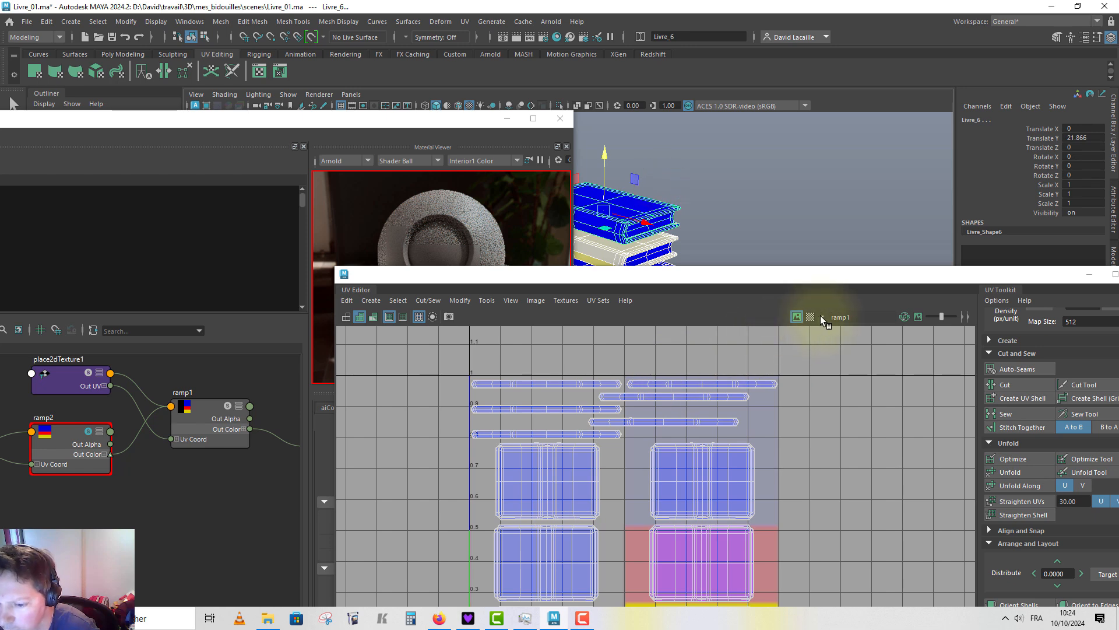
{"action": "left_click_drag", "start_coordinate": [715, 272], "coordinate": [693, 124]}
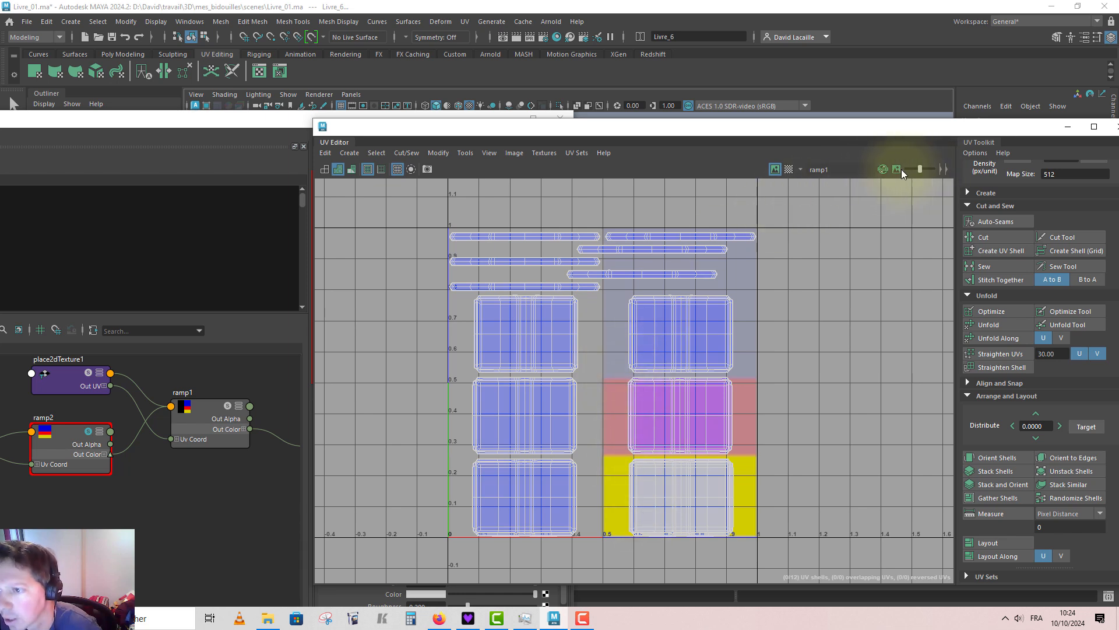
{"action": "left_click", "coordinate": [942, 170]}
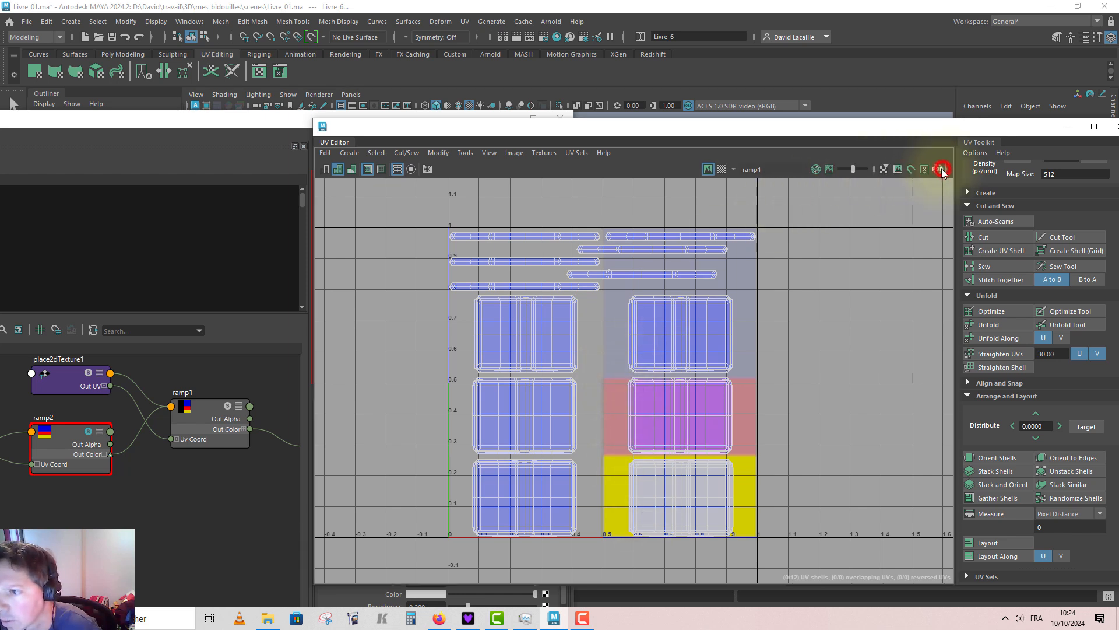
{"action": "left_click", "coordinate": [882, 169]}
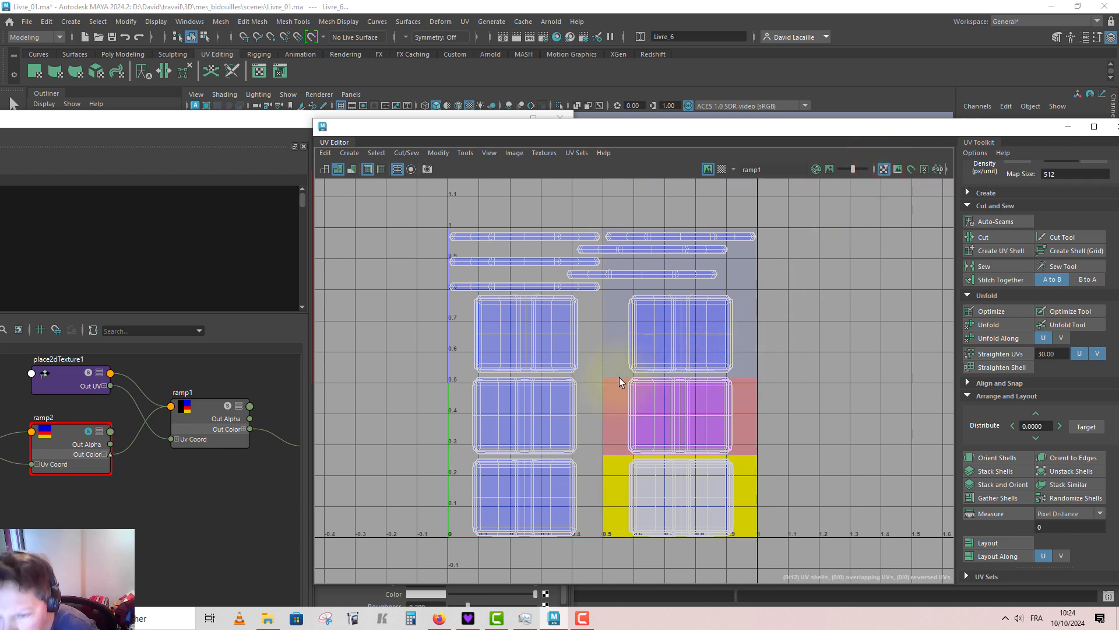
Place the UV Editor beside the viewport and reselect the whole book stack to display its UVs there.
{"action": "left_click", "coordinate": [61, 436]}
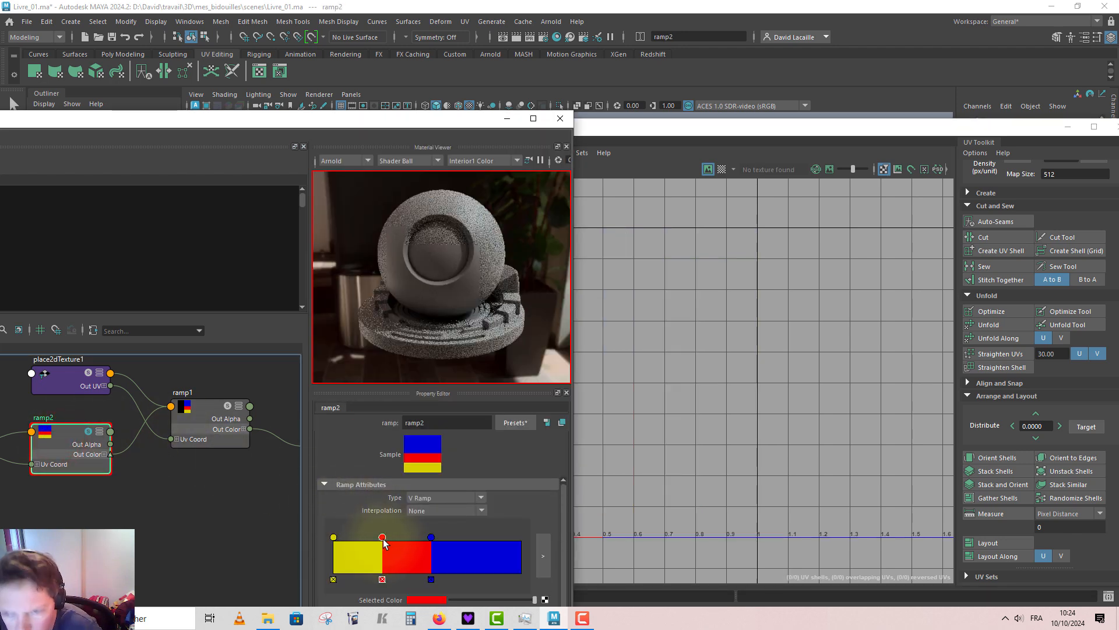
{"action": "left_click_drag", "start_coordinate": [732, 130], "coordinate": [1118, 143]}
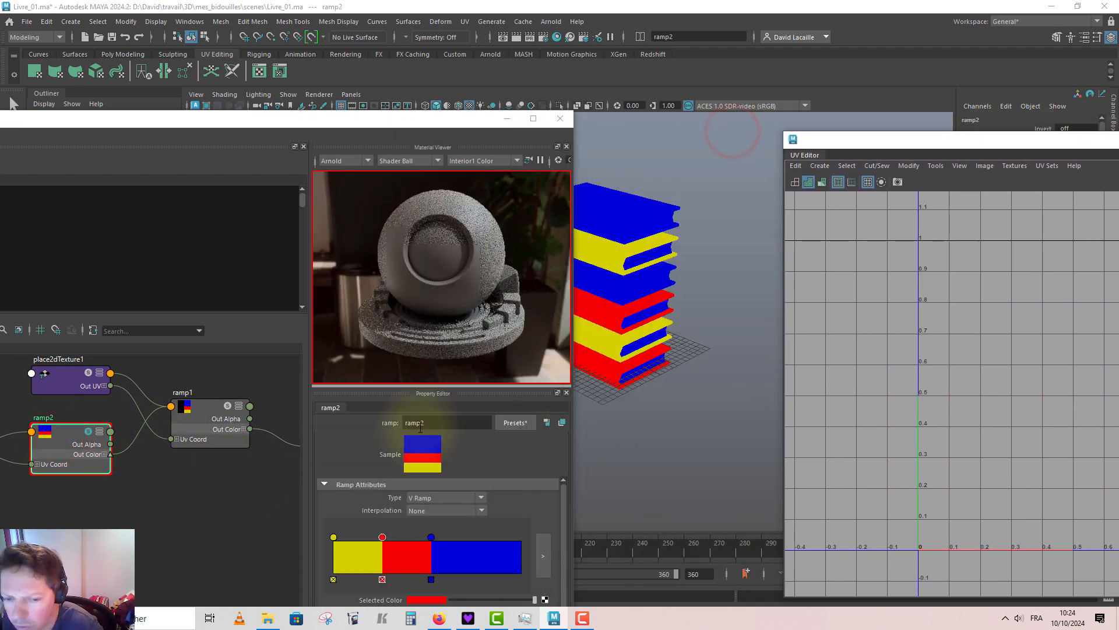
{"action": "left_click_drag", "start_coordinate": [714, 183], "coordinate": [607, 387]}
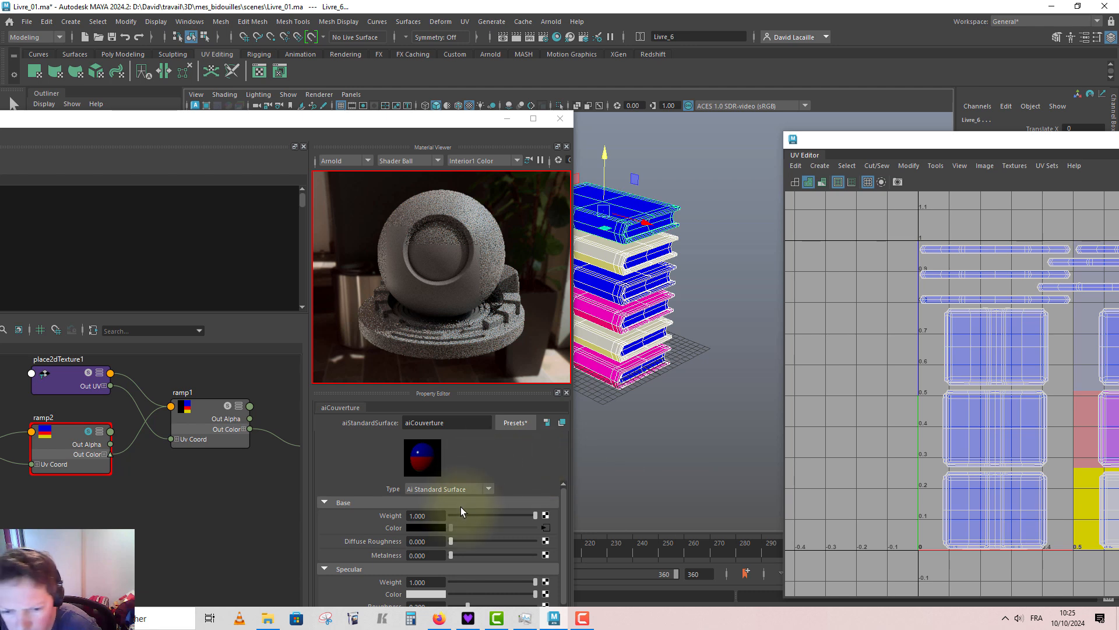
Shift ramp2's blue color stop to position 0.529 to fit the cover UV shells, and reselect the whole book stack.
{"action": "left_click", "coordinate": [71, 435]}
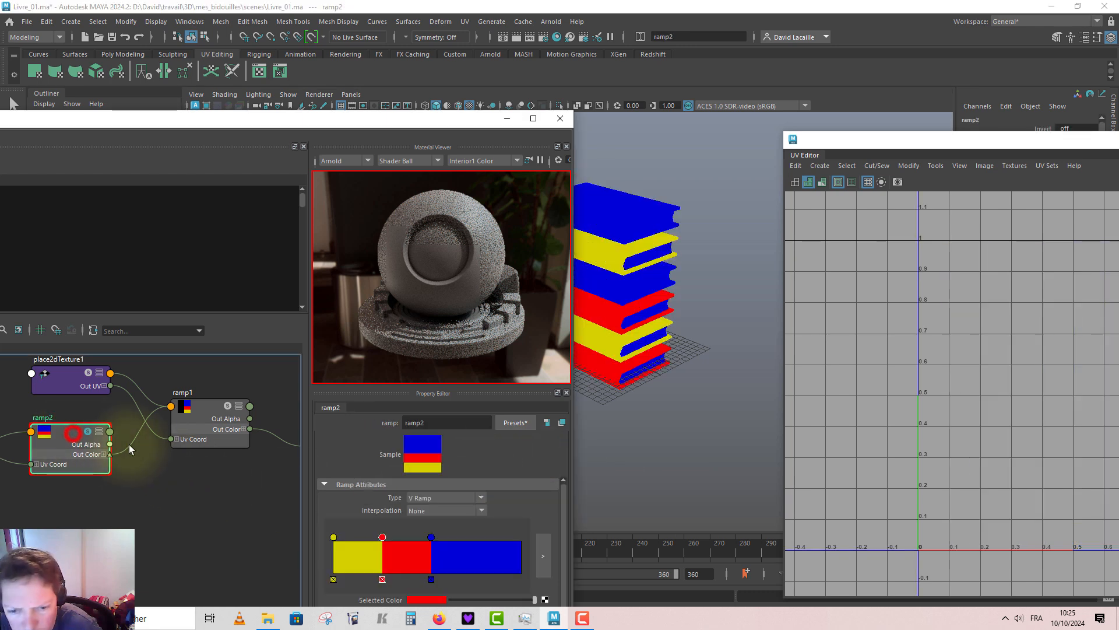
{"action": "left_click", "coordinate": [431, 537]}
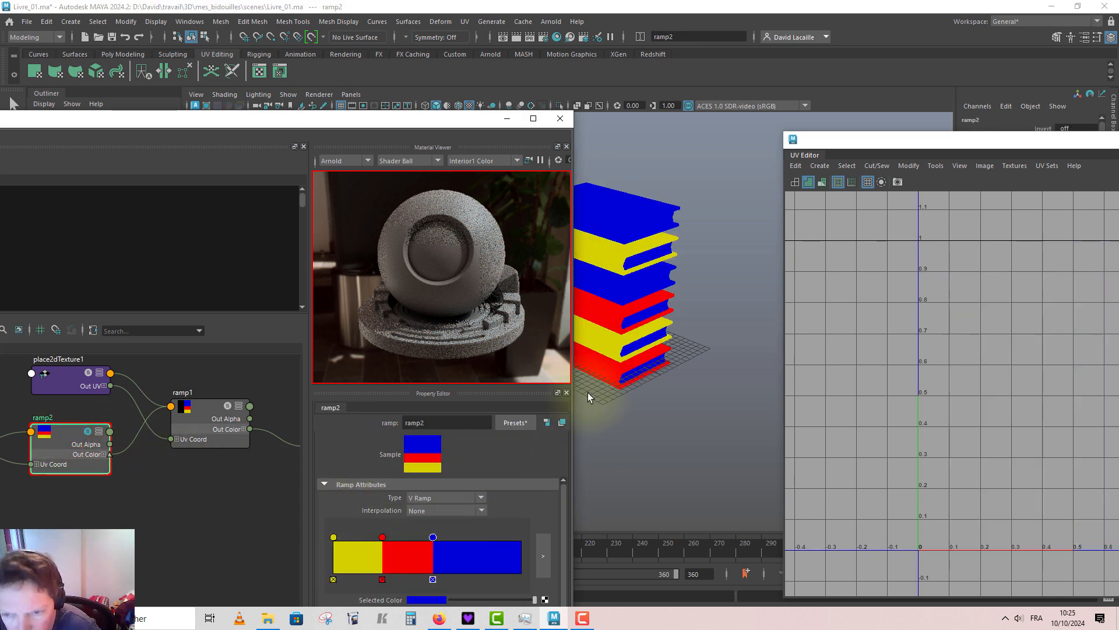
{"action": "left_click_drag", "start_coordinate": [731, 170], "coordinate": [589, 455]}
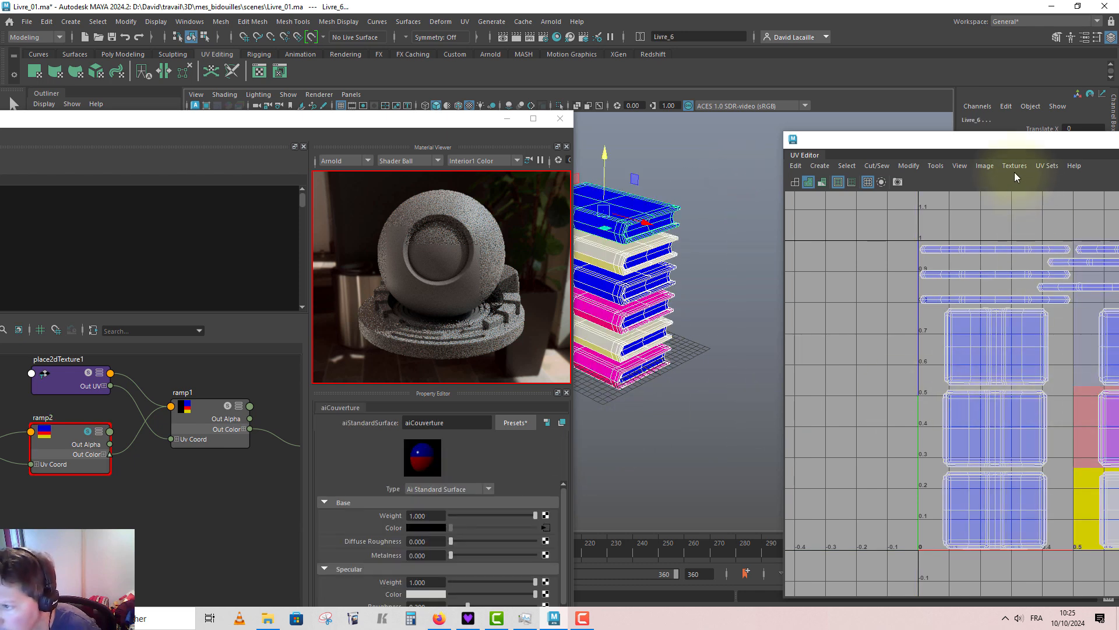
Bring the whole UV Editor into view to check the ramp bands against the UV shells, and close it.
{"action": "left_click_drag", "start_coordinate": [991, 139], "coordinate": [830, 118]}
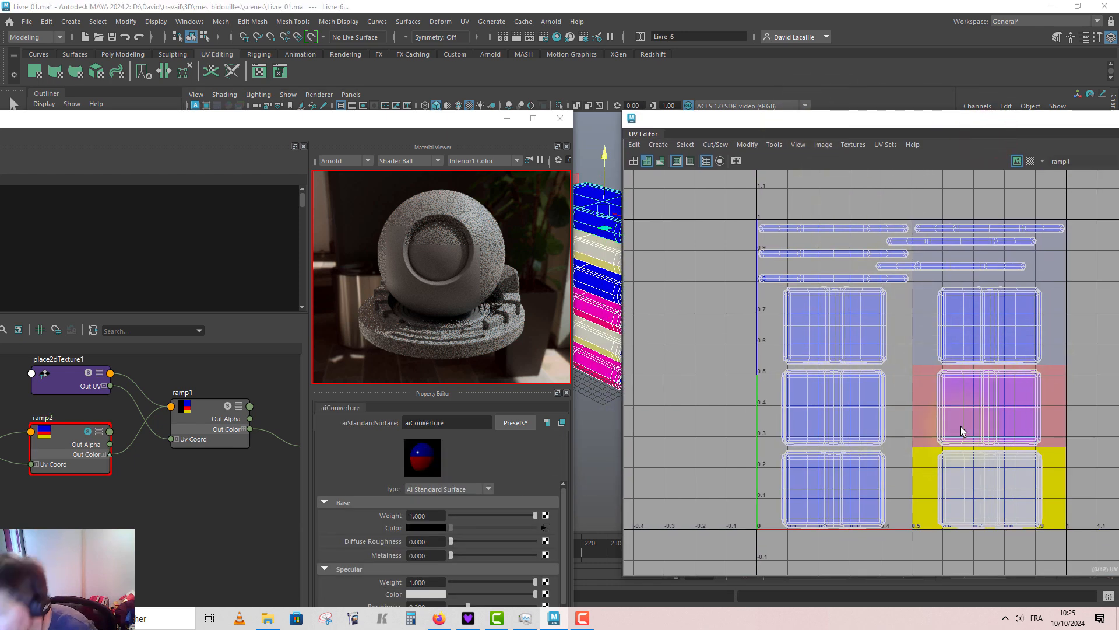
{"action": "left_click_drag", "start_coordinate": [946, 121], "coordinate": [753, 162]}
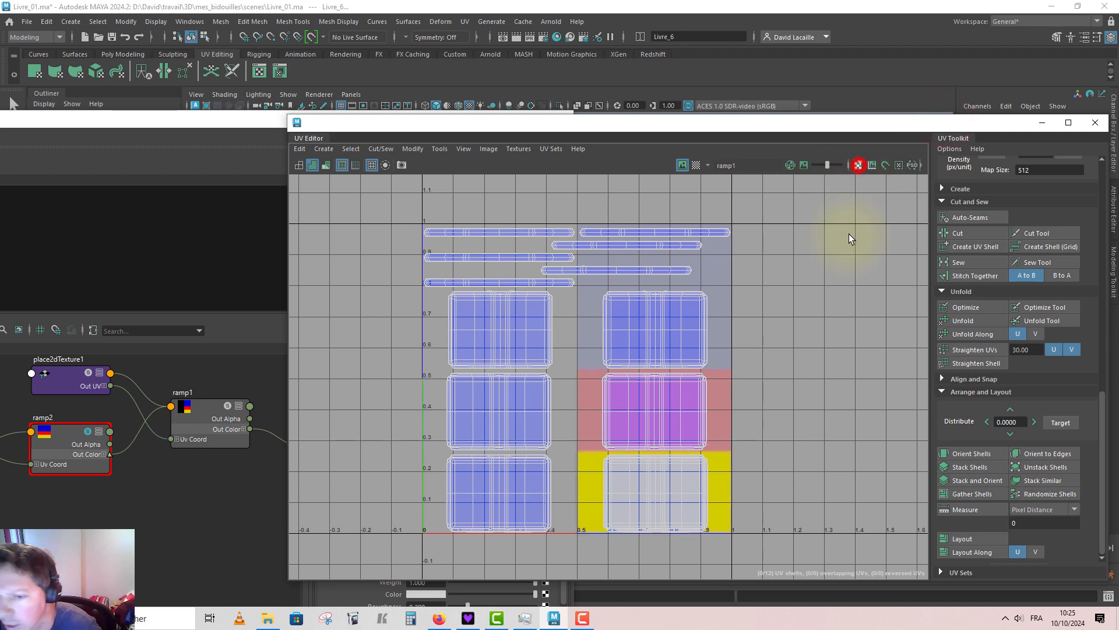
{"action": "left_click", "coordinate": [858, 166]}
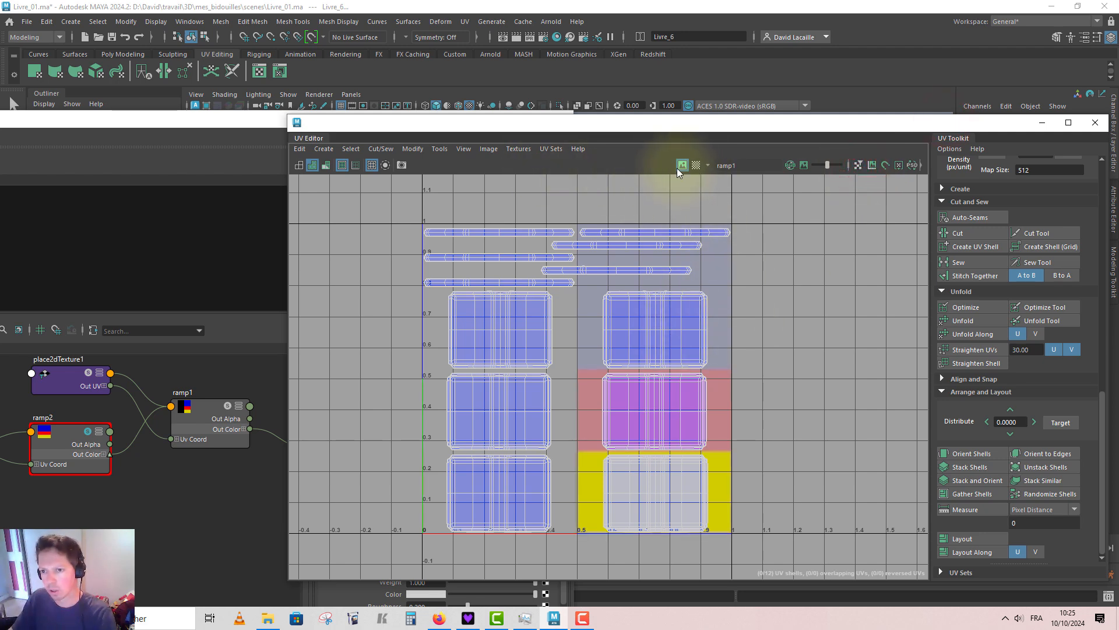
{"action": "left_click", "coordinate": [683, 166]}
{"action": "left_click", "coordinate": [1095, 122]}
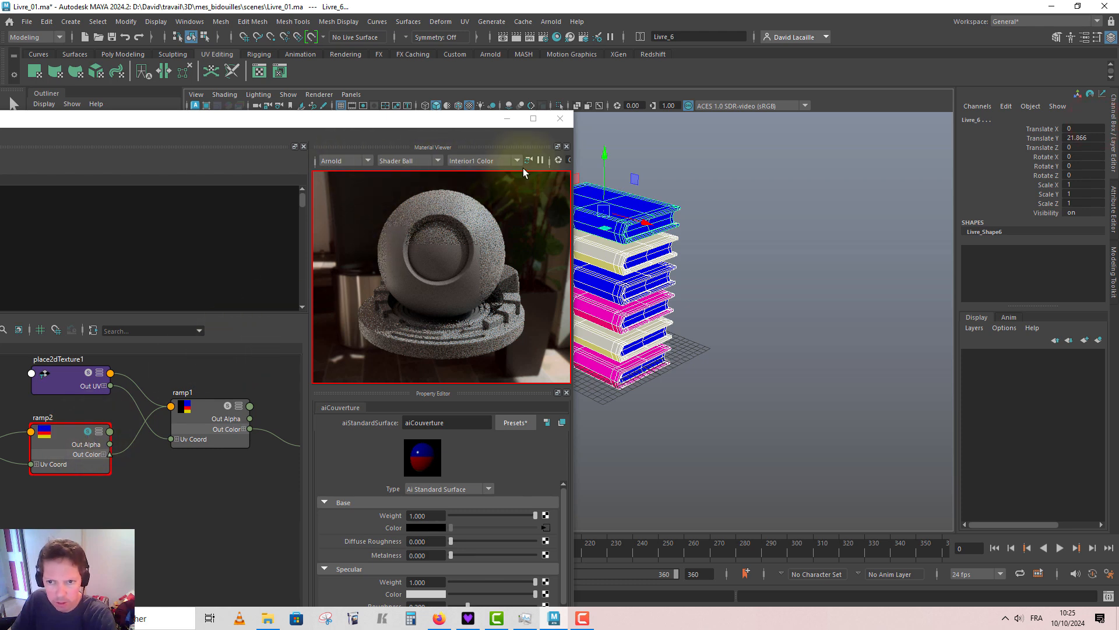
Turn off soloing of ramp2 so the books display the full cover material.
{"action": "left_click", "coordinate": [540, 162]}
{"action": "left_click", "coordinate": [540, 162]}
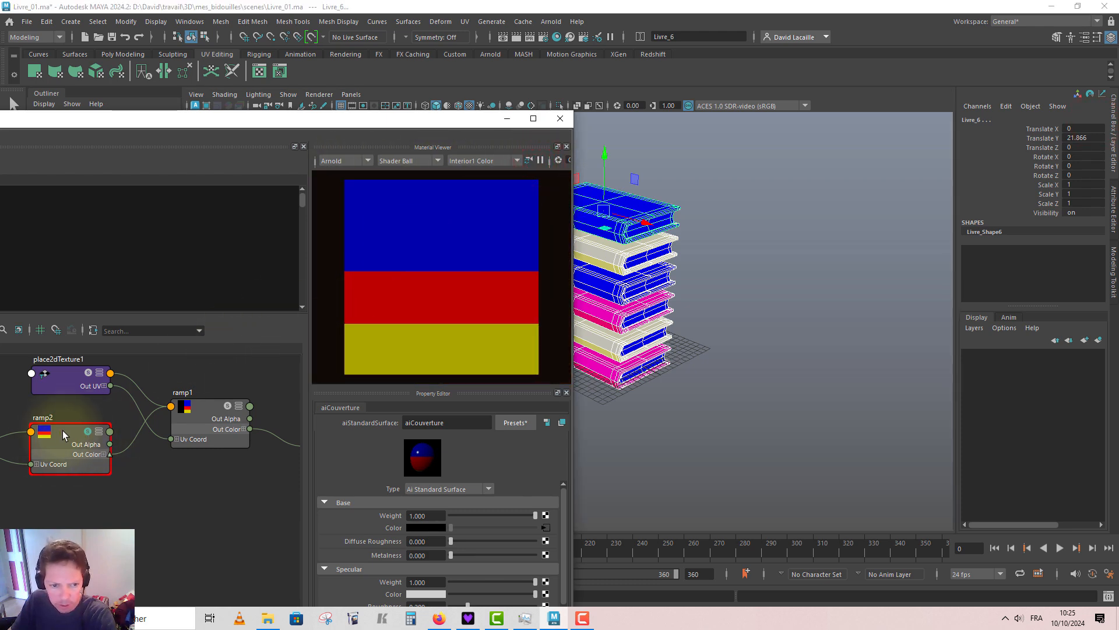
{"action": "left_click", "coordinate": [88, 435]}
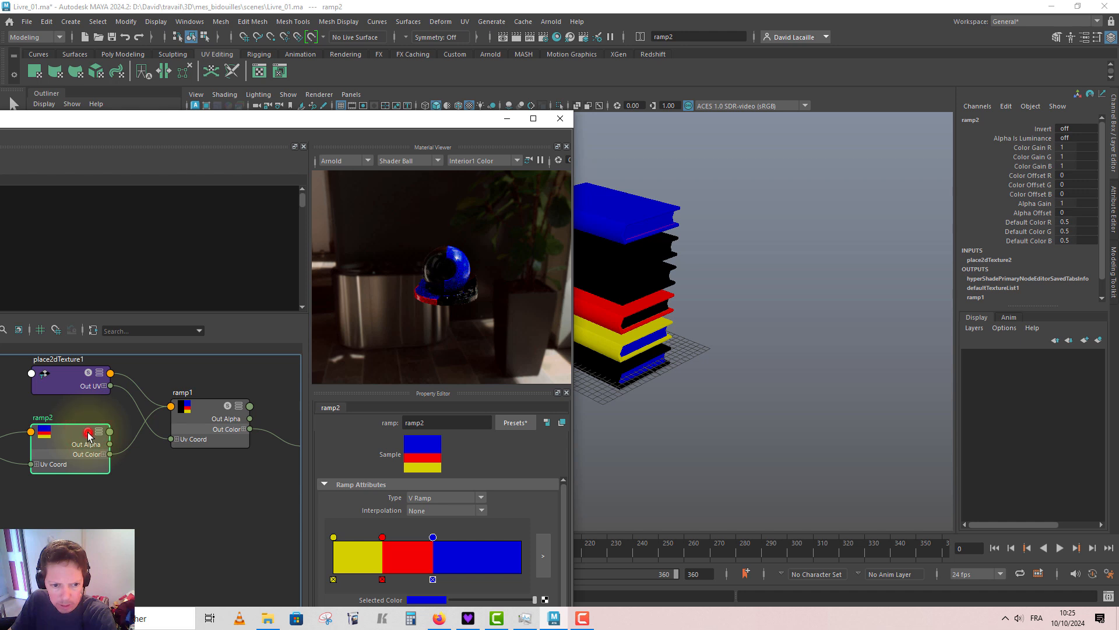
{"action": "left_click", "coordinate": [88, 432]}
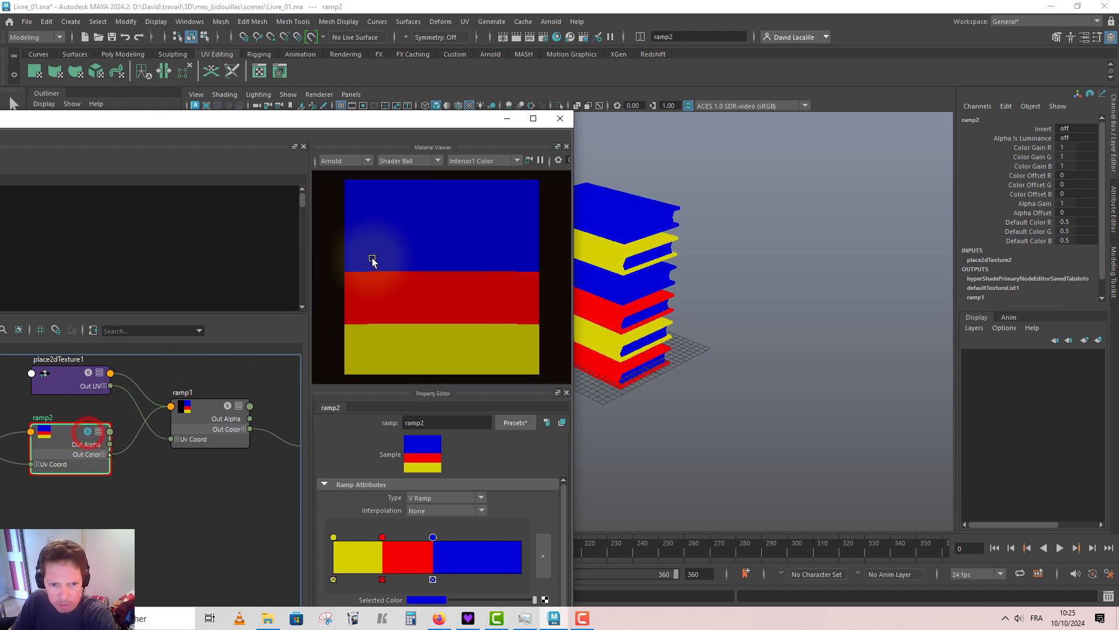
{"action": "left_click", "coordinate": [87, 432]}
Bring the Hypershade fully into view and duplicate ramp2 with its place2dTexture2 node as a shading network.
{"action": "middle_click_drag", "start_coordinate": [198, 503], "coordinate": [280, 457], "text": "alt"}
{"action": "scroll", "coordinate": [150, 465], "scroll_direction": "down", "scroll_amount": 1}
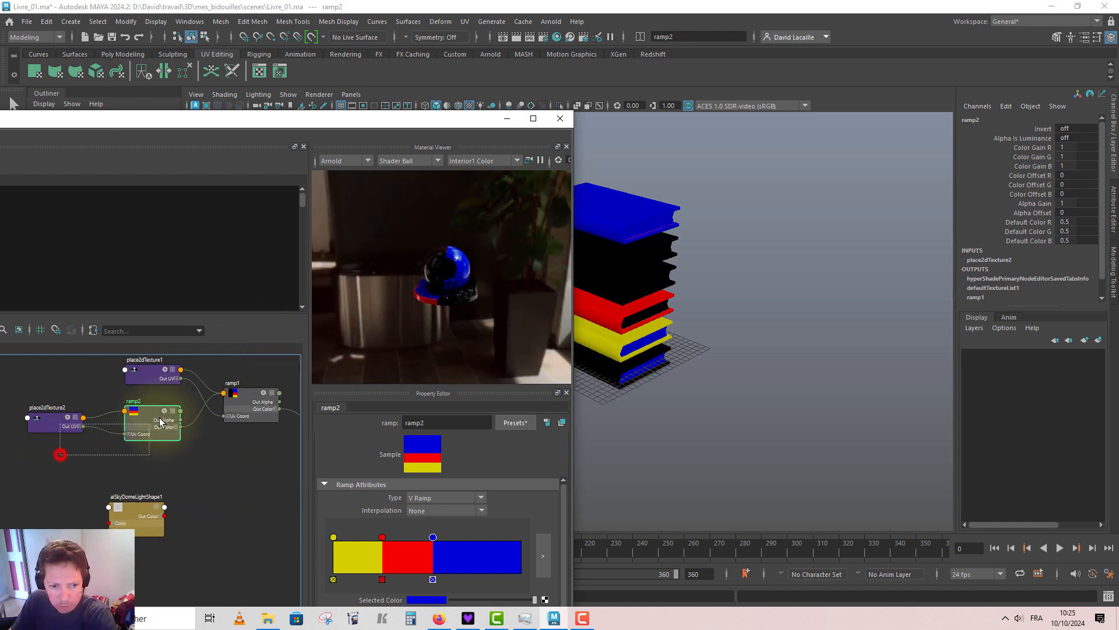
{"action": "left_click_drag", "start_coordinate": [159, 417], "coordinate": [161, 418]}
{"action": "left_click_drag", "start_coordinate": [203, 119], "coordinate": [700, 101]}
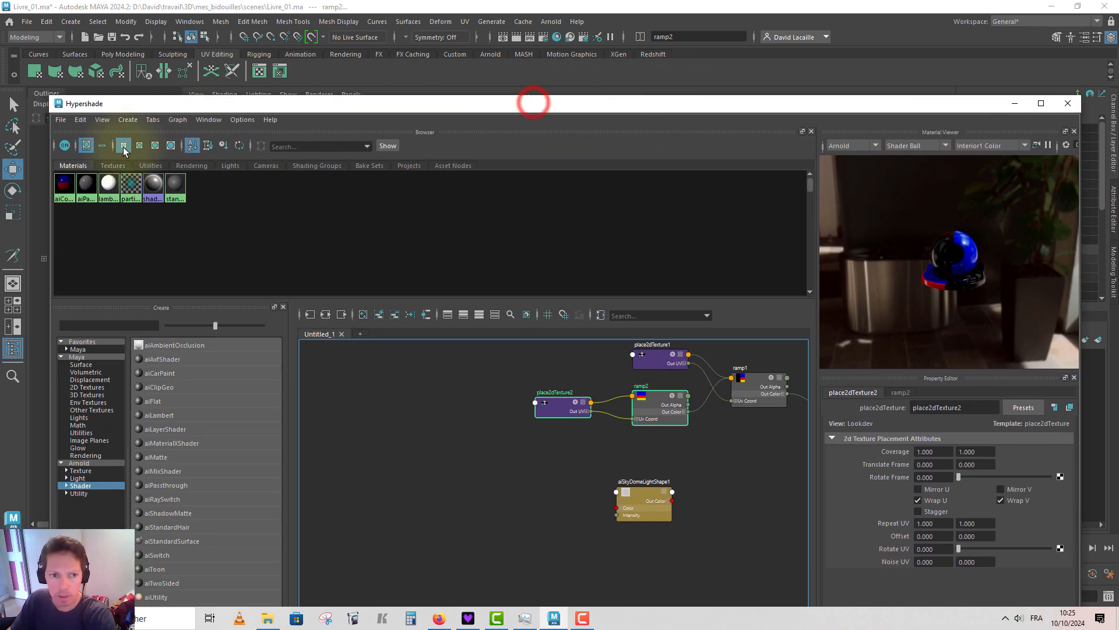
{"action": "left_click", "coordinate": [81, 120]}
{"action": "left_click", "coordinate": [559, 434]}
{"action": "left_click", "coordinate": [677, 397]}
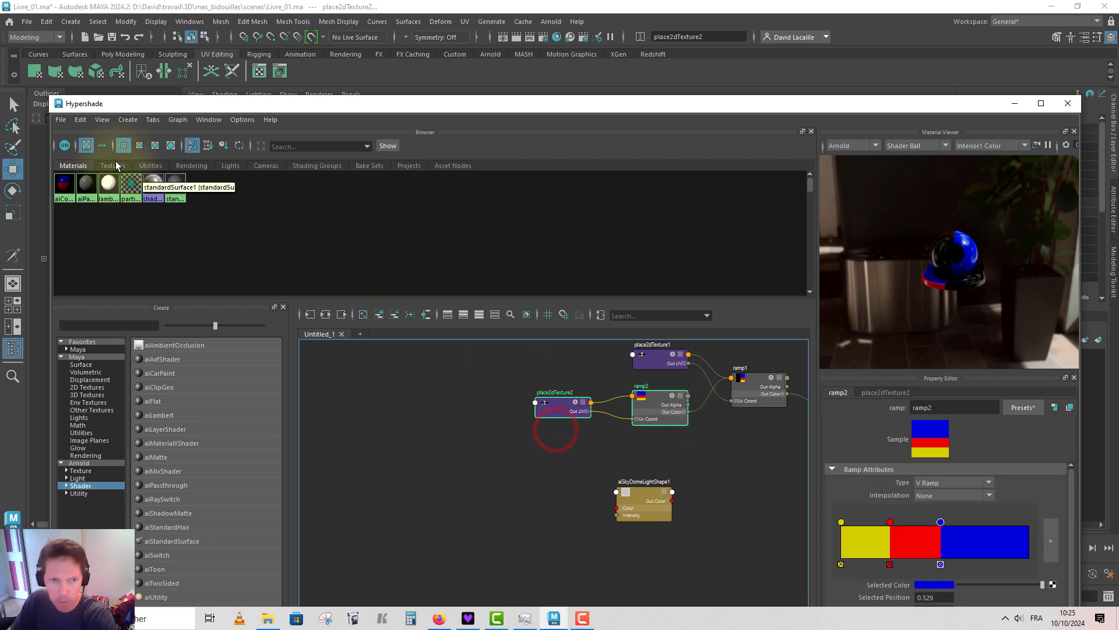
{"action": "left_click", "coordinate": [81, 119]}
{"action": "mouse_move", "coordinate": [133, 247]}
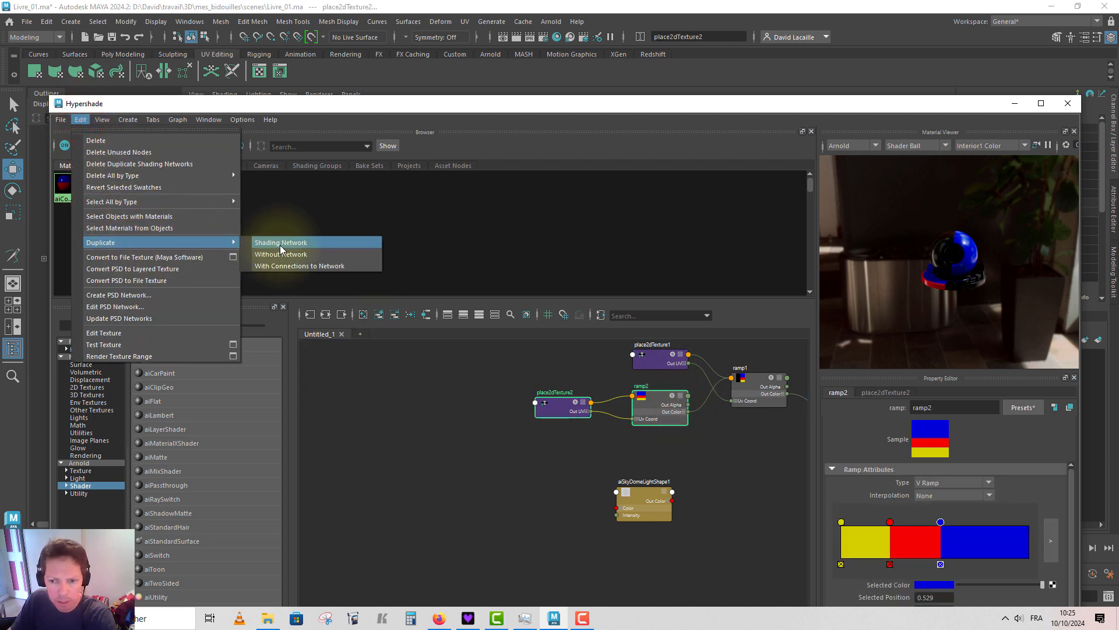
{"action": "left_click", "coordinate": [280, 244]}
Place the duplicated nodes below ramp2 and connect ramp3 to the black color stop of ramp1.
{"action": "left_click_drag", "start_coordinate": [404, 546], "coordinate": [554, 449]}
{"action": "middle_click_drag", "start_coordinate": [491, 490], "coordinate": [259, 492], "text": "alt"}
{"action": "left_click", "coordinate": [525, 395]}
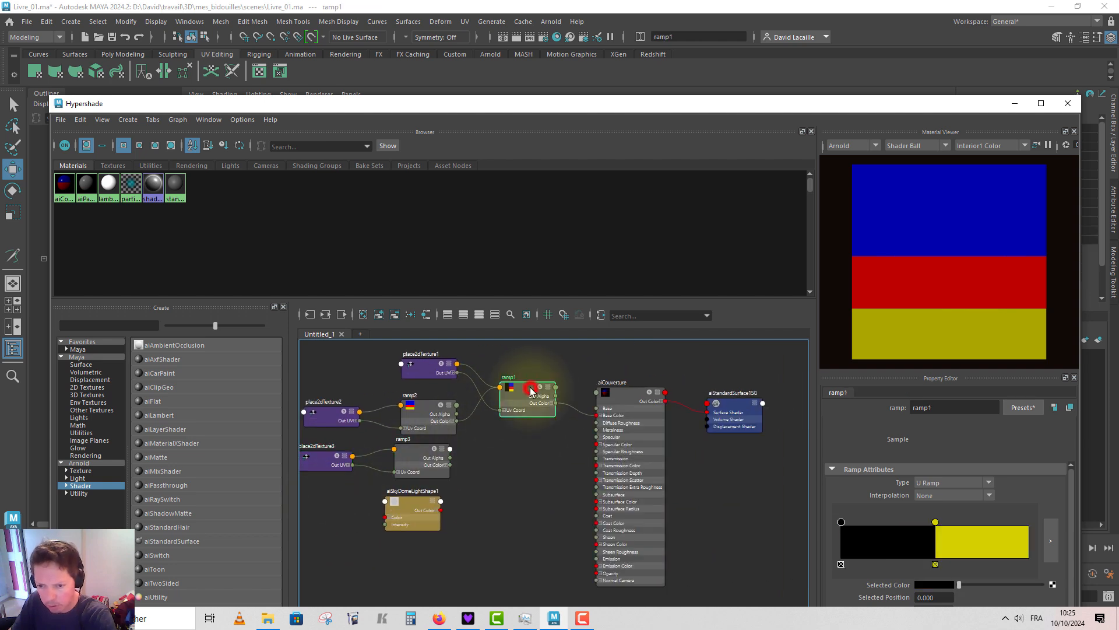
{"action": "left_click", "coordinate": [841, 522]}
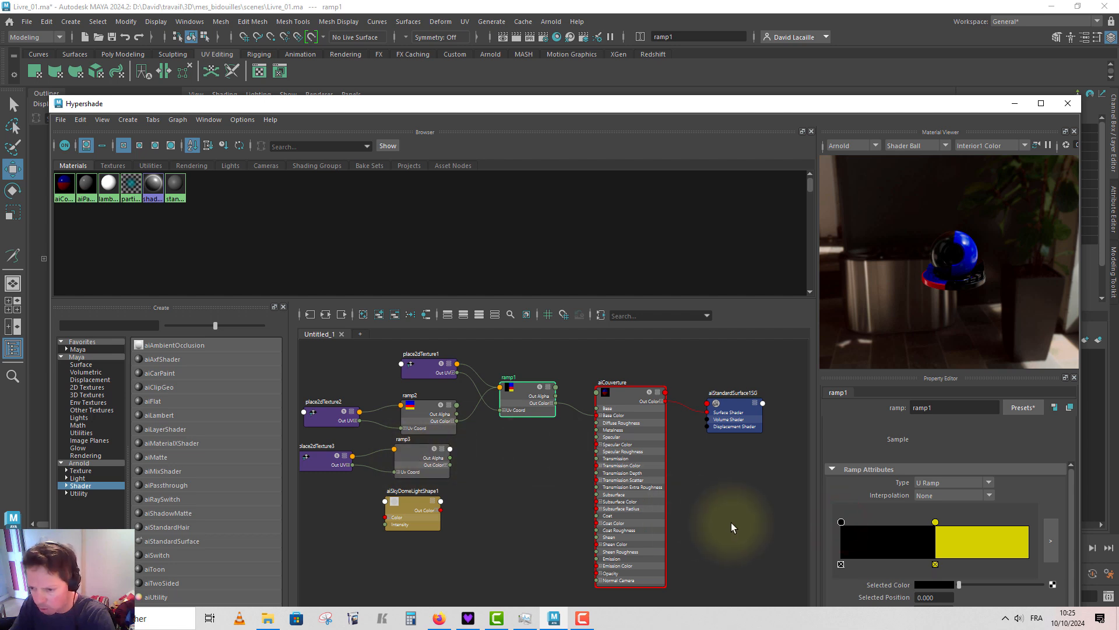
{"action": "middle_click_drag", "start_coordinate": [408, 451], "coordinate": [924, 584]}
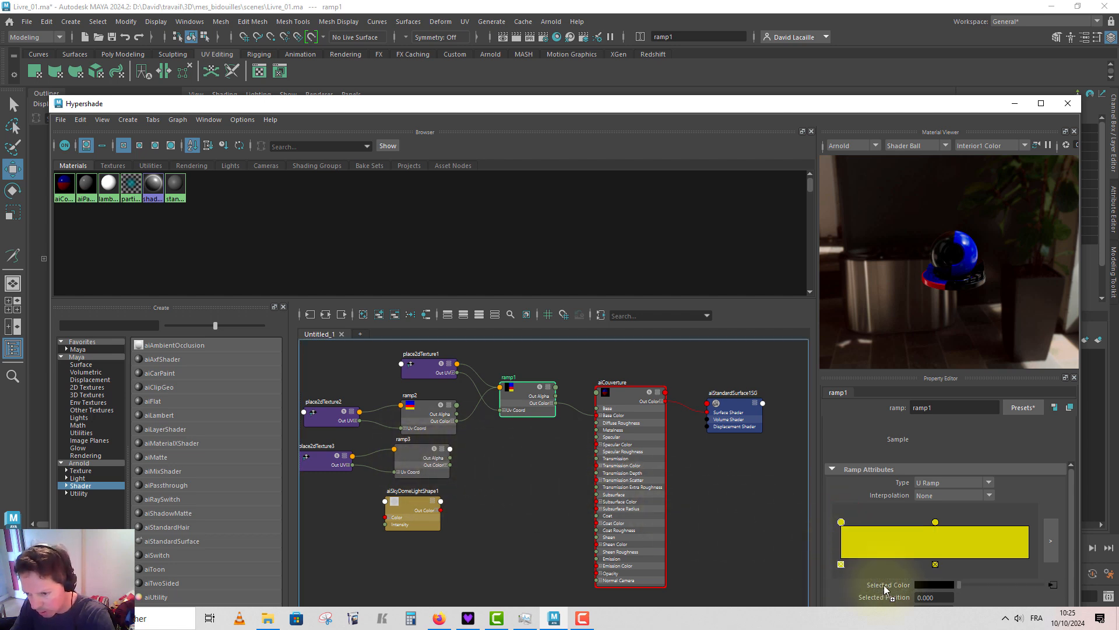
Recolor ramp3's three stops green, cyan and magenta, from the lowest position to the highest.
{"action": "left_click", "coordinate": [410, 455]}
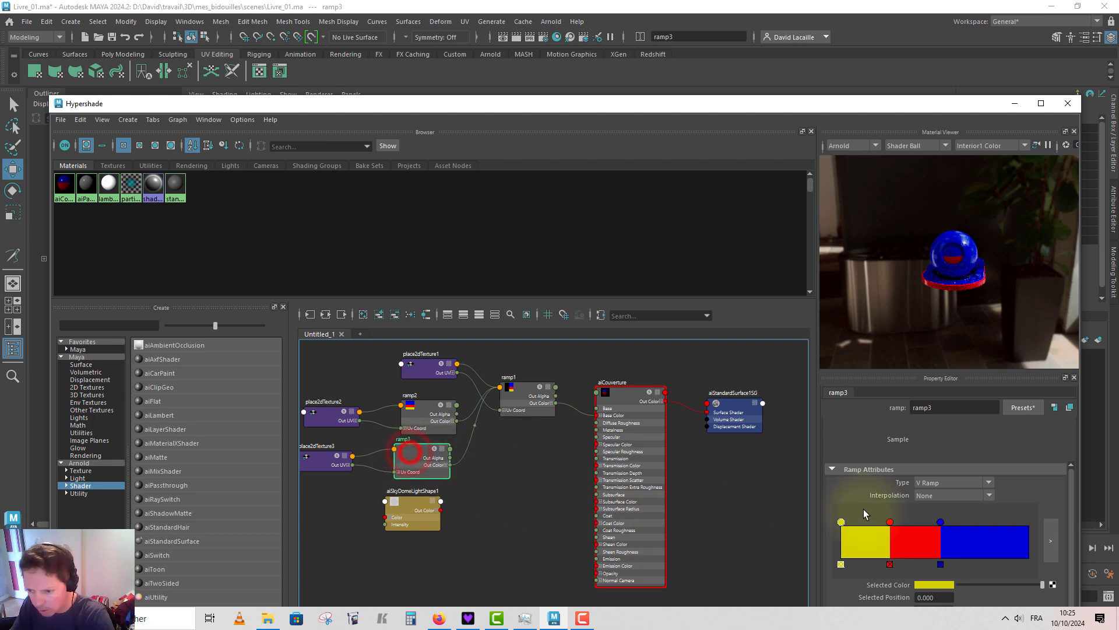
{"action": "left_click", "coordinate": [928, 586]}
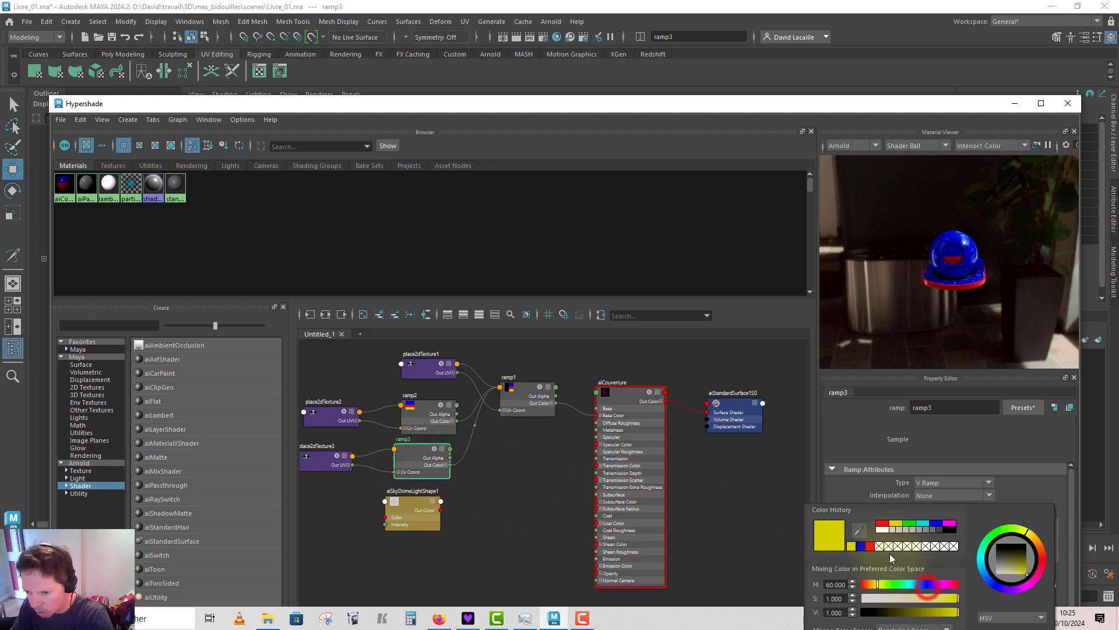
{"action": "left_click", "coordinate": [908, 525]}
{"action": "left_click", "coordinate": [857, 489]}
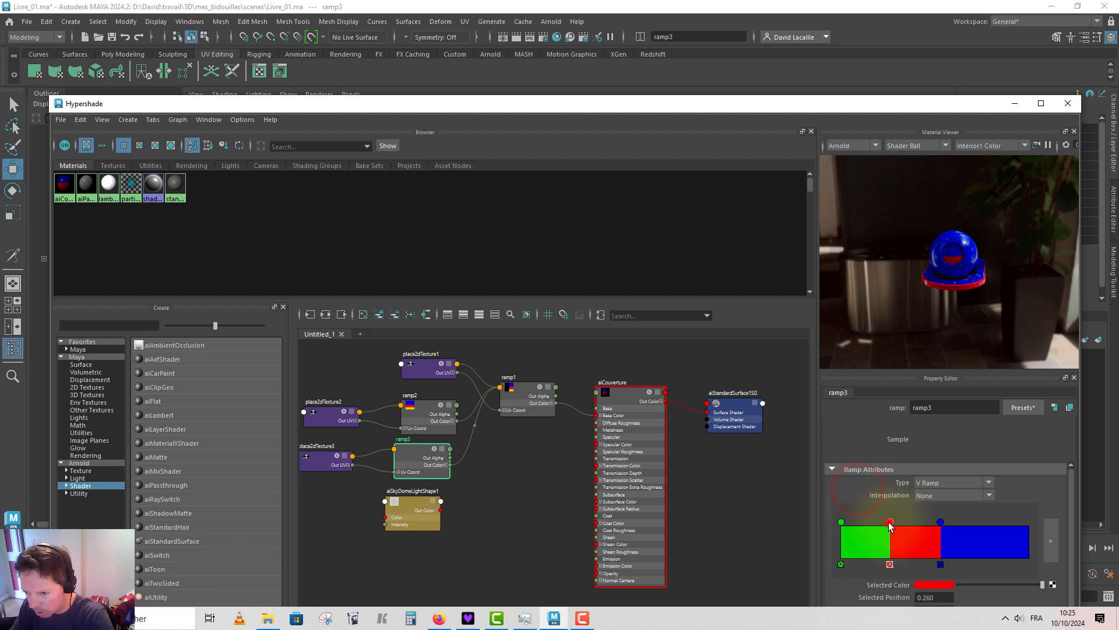
{"action": "left_click", "coordinate": [931, 586]}
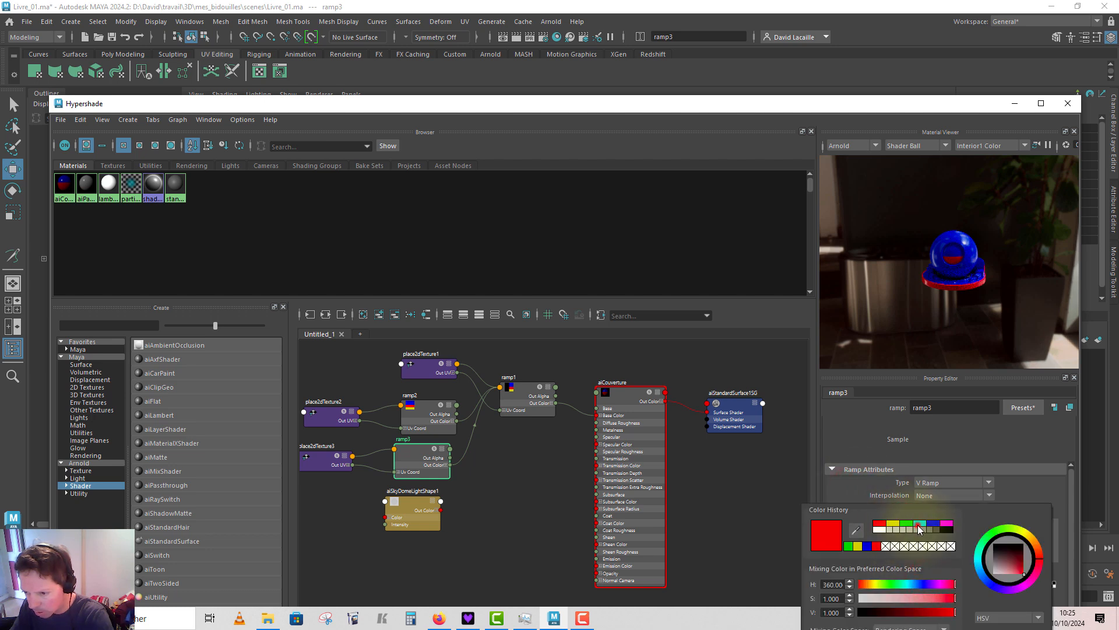
{"action": "left_click", "coordinate": [919, 528]}
{"action": "left_click", "coordinate": [868, 447]}
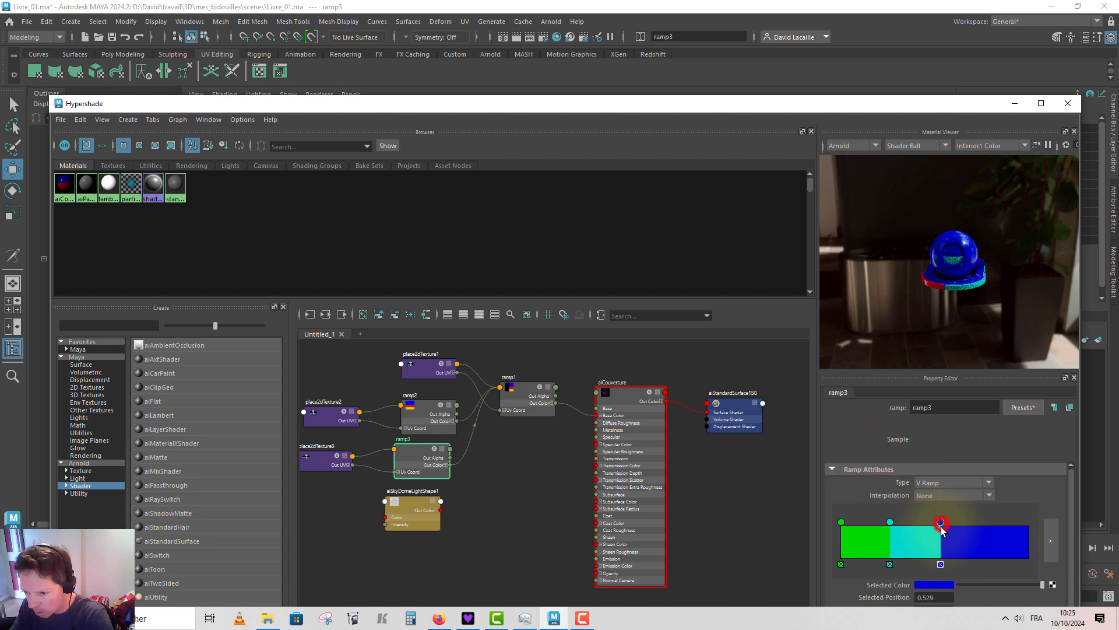
{"action": "left_click", "coordinate": [934, 584]}
{"action": "left_click", "coordinate": [980, 521]}
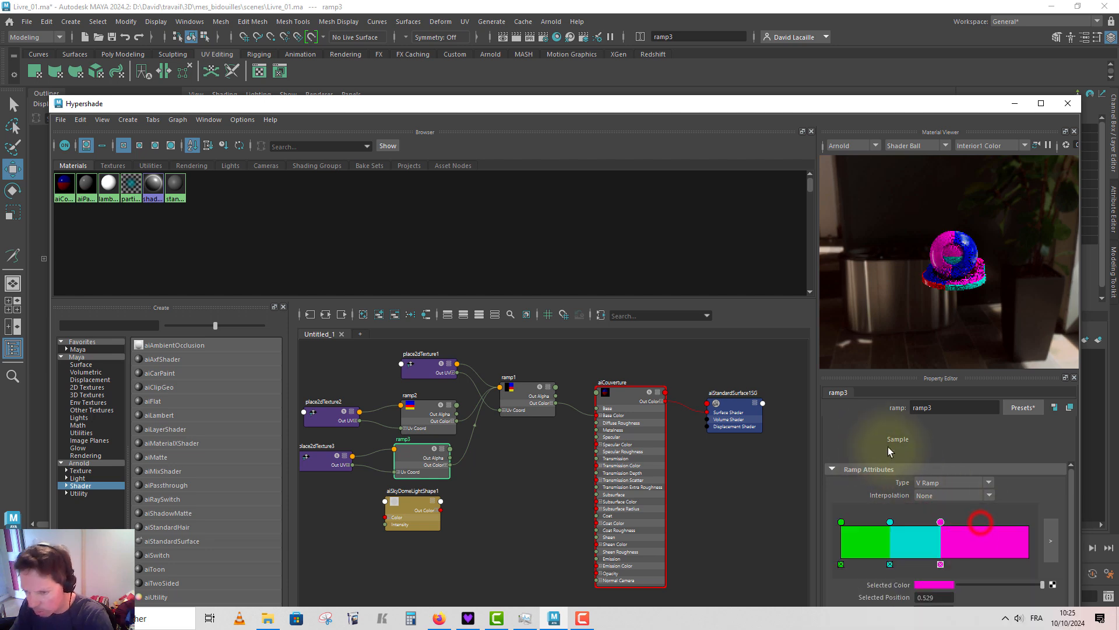
Clear the Hypershade away from the book stack, inspect the cover colors up close, and save the scene.
{"action": "left_click", "coordinate": [612, 396]}
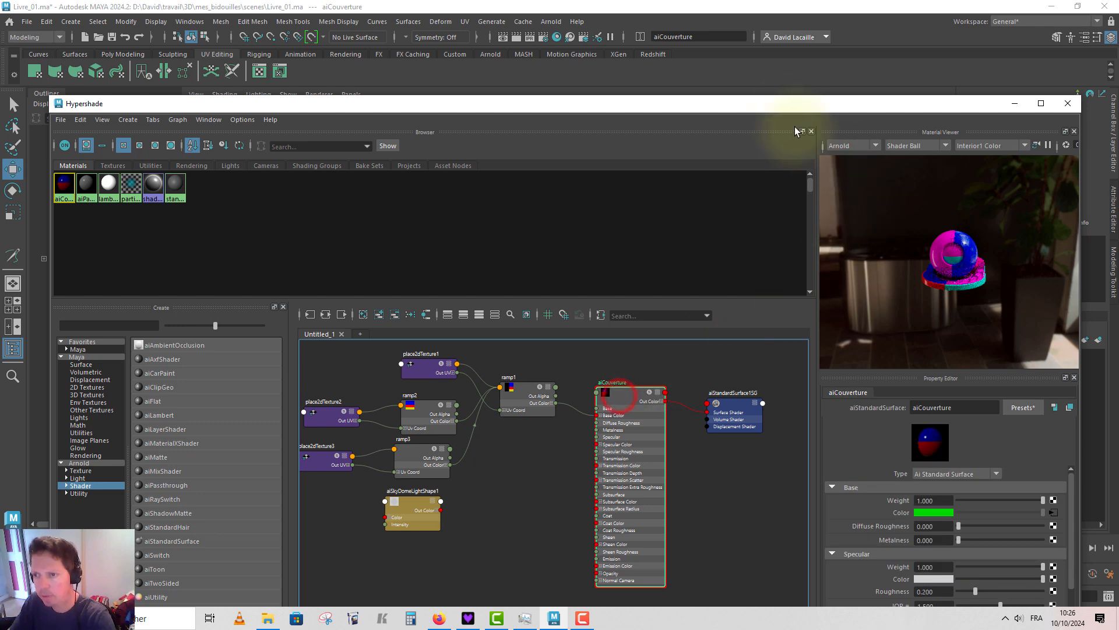
{"action": "left_click_drag", "start_coordinate": [770, 103], "coordinate": [275, 133]}
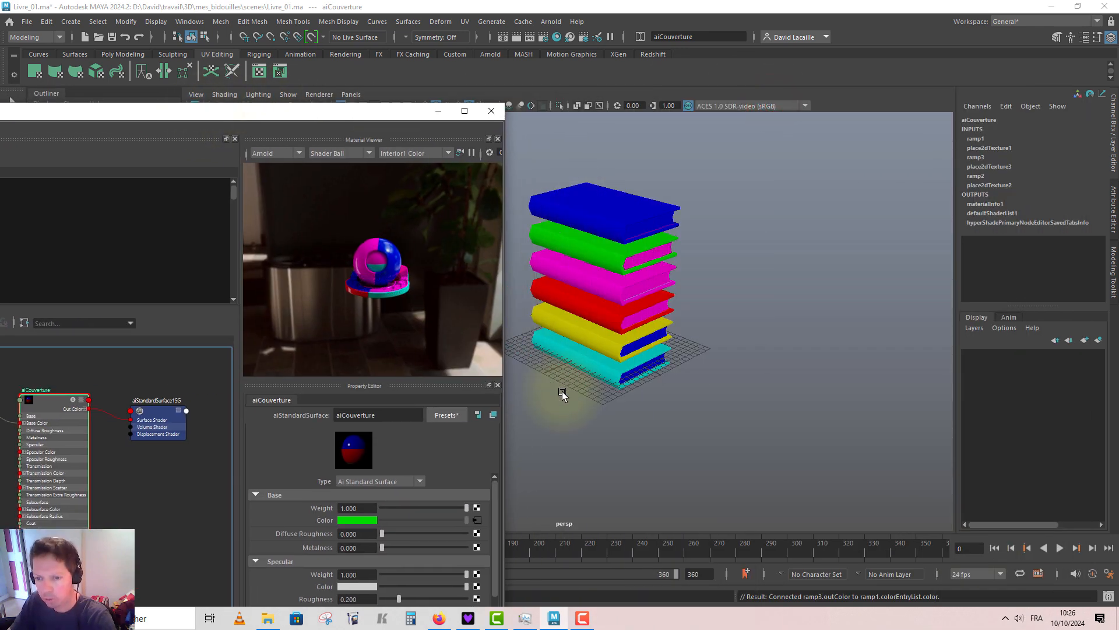
{"action": "left_click_drag", "start_coordinate": [574, 320], "coordinate": [576, 287], "text": "alt"}
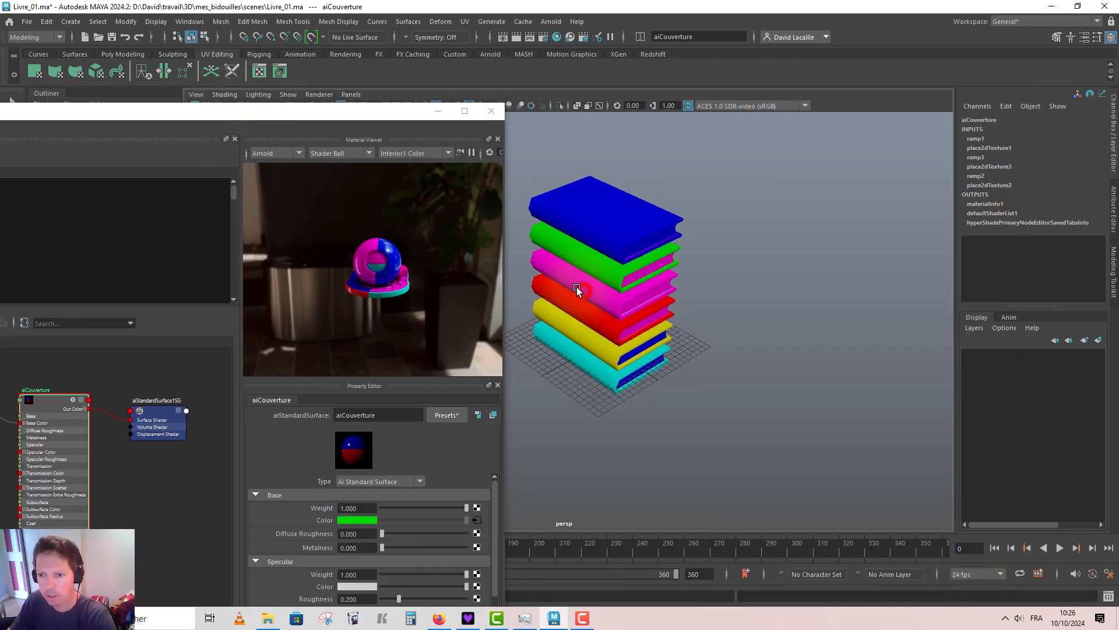
{"action": "middle_click_drag", "start_coordinate": [574, 330], "coordinate": [541, 385], "text": "alt"}
{"action": "right_click_drag", "start_coordinate": [540, 385], "coordinate": [671, 418], "text": "alt"}
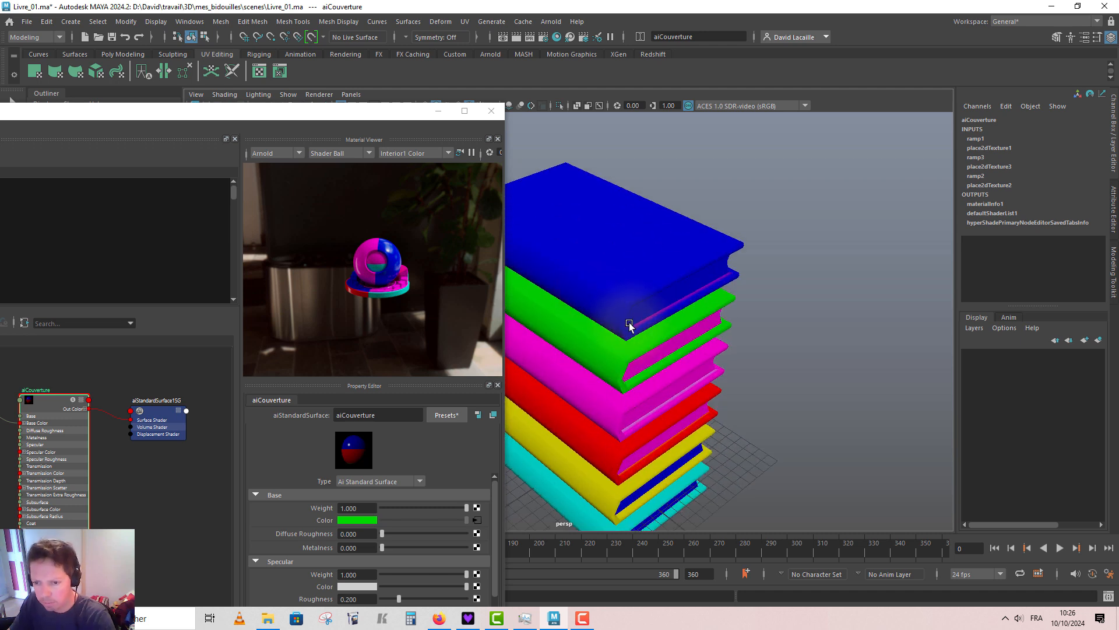
{"action": "scroll", "coordinate": [645, 352], "scroll_direction": "down", "scroll_amount": 3}
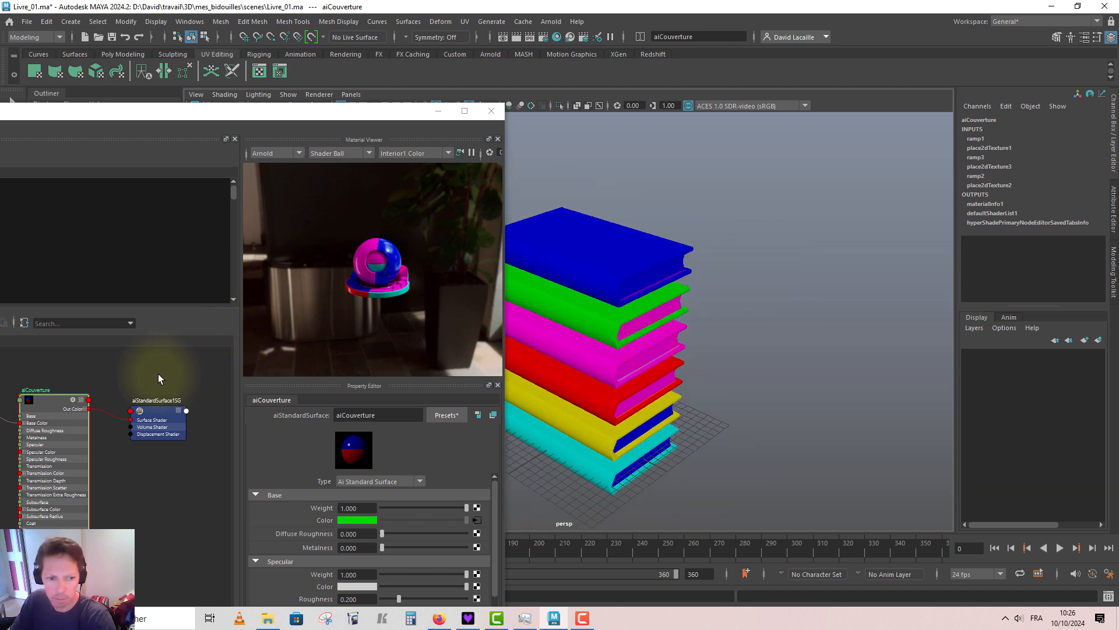
{"action": "scroll", "coordinate": [145, 368], "scroll_direction": "down", "scroll_amount": 2}
{"action": "middle_click_drag", "start_coordinate": [138, 365], "coordinate": [209, 448], "text": "alt"}
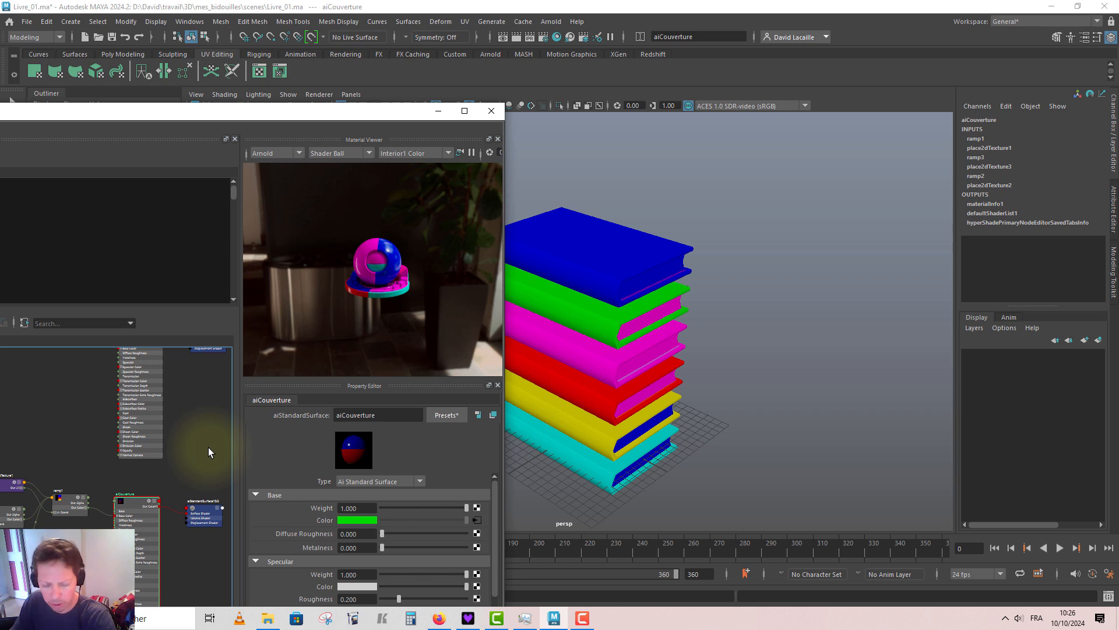
{"action": "key", "text": "ctrl+s"}
Select all the books and assign the existing aiPages material to them.
{"action": "left_click_drag", "start_coordinate": [682, 250], "coordinate": [715, 175]}
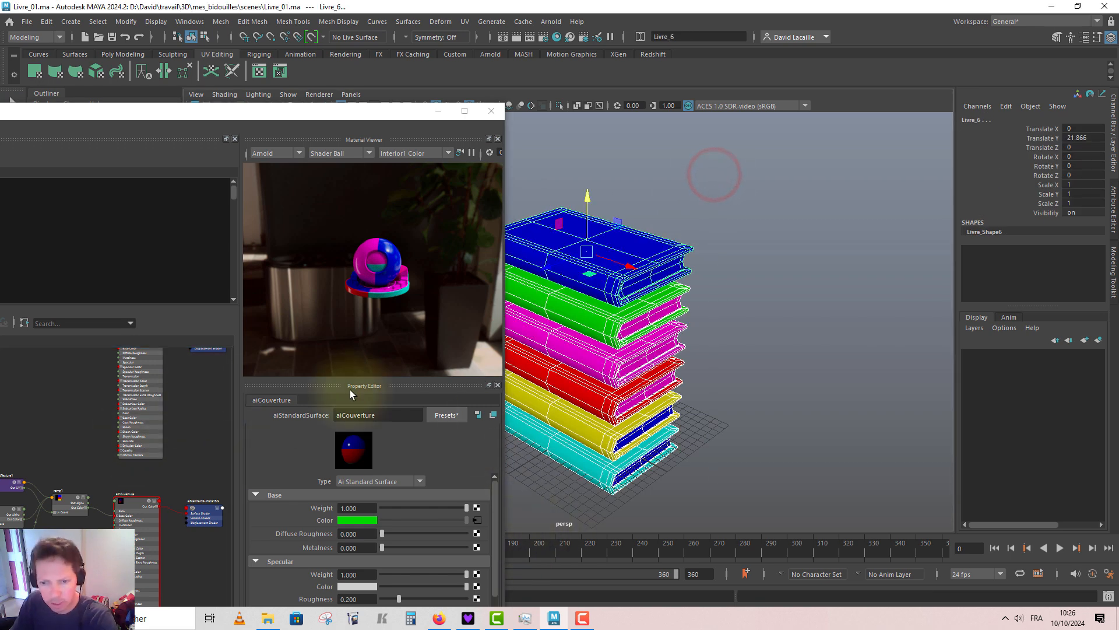
{"action": "right_click", "coordinate": [564, 272]}
{"action": "mouse_move", "coordinate": [589, 594]}
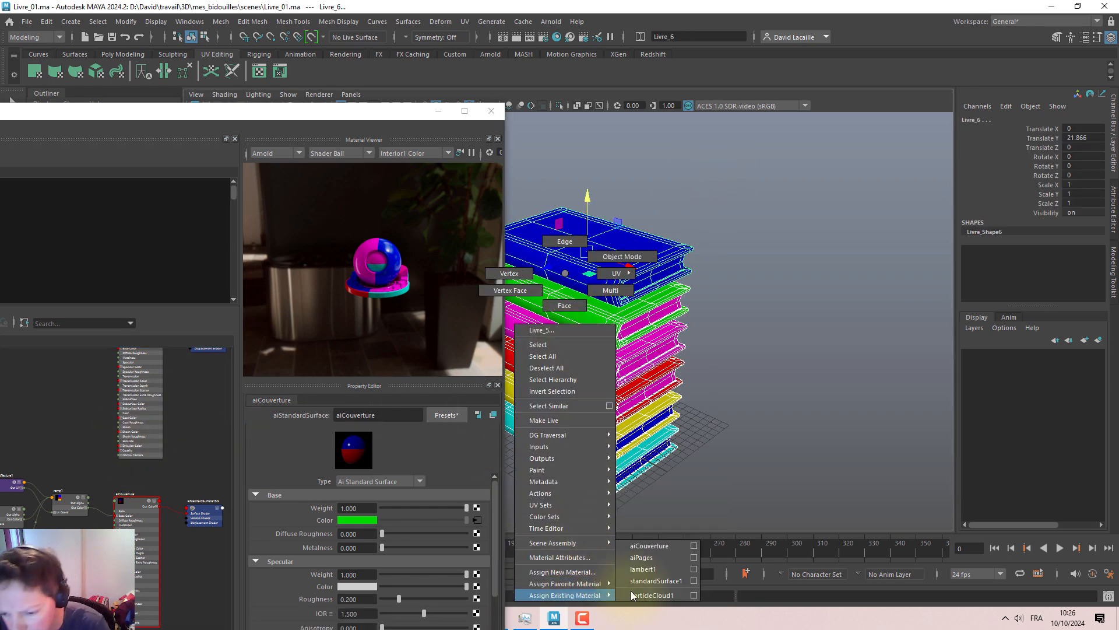
{"action": "left_click", "coordinate": [660, 557]}
{"action": "middle_click_drag", "start_coordinate": [703, 352], "coordinate": [766, 336], "text": "alt"}
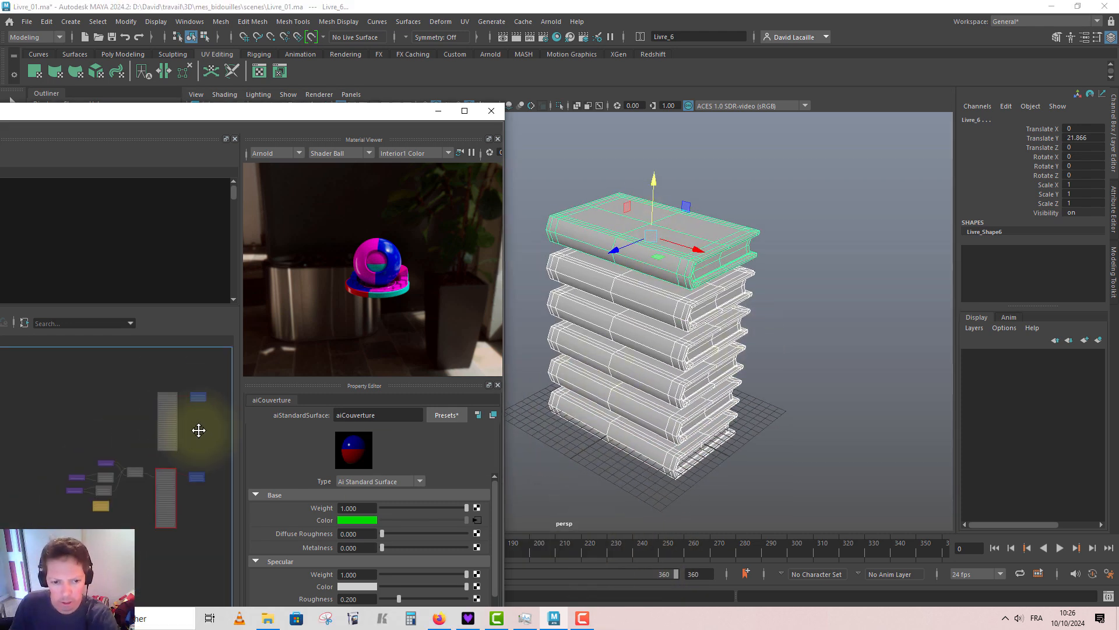
Display the aiPages material's settings and map a Noise texture in its Base attributes.
{"action": "left_click", "coordinate": [135, 367]}
{"action": "scroll", "coordinate": [178, 429], "scroll_direction": "up", "scroll_amount": 2}
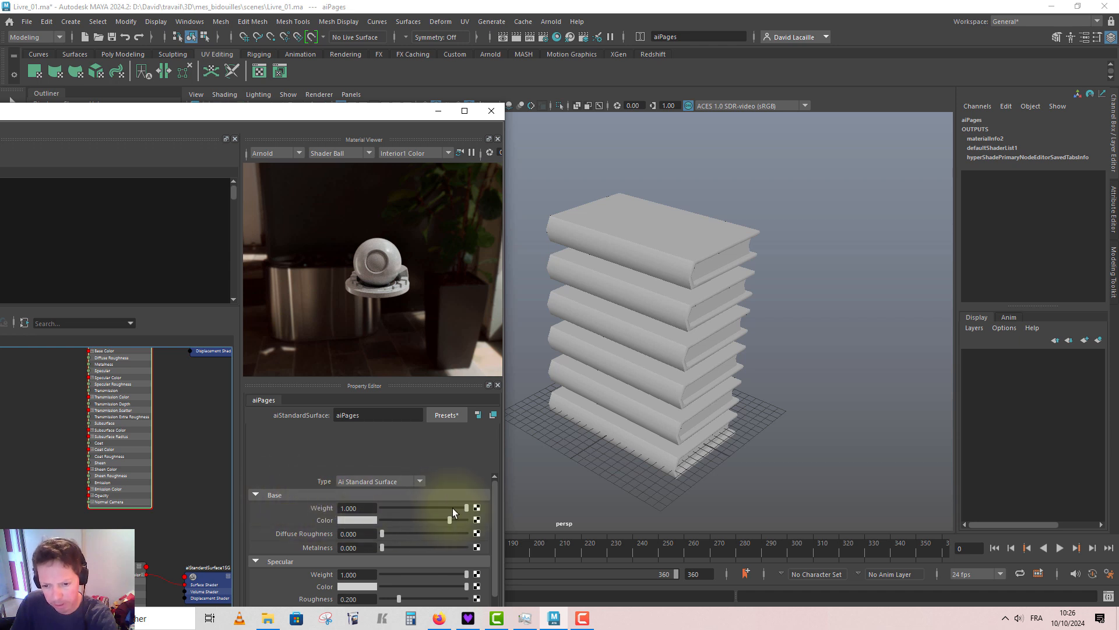
{"action": "left_click", "coordinate": [477, 509]}
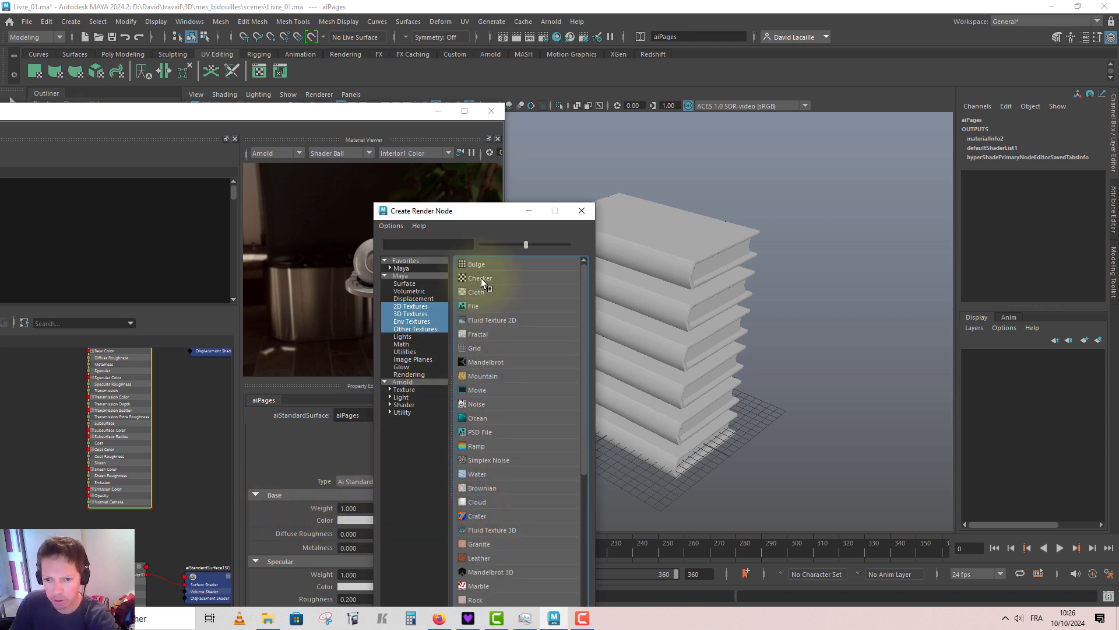
{"action": "left_click", "coordinate": [476, 403]}
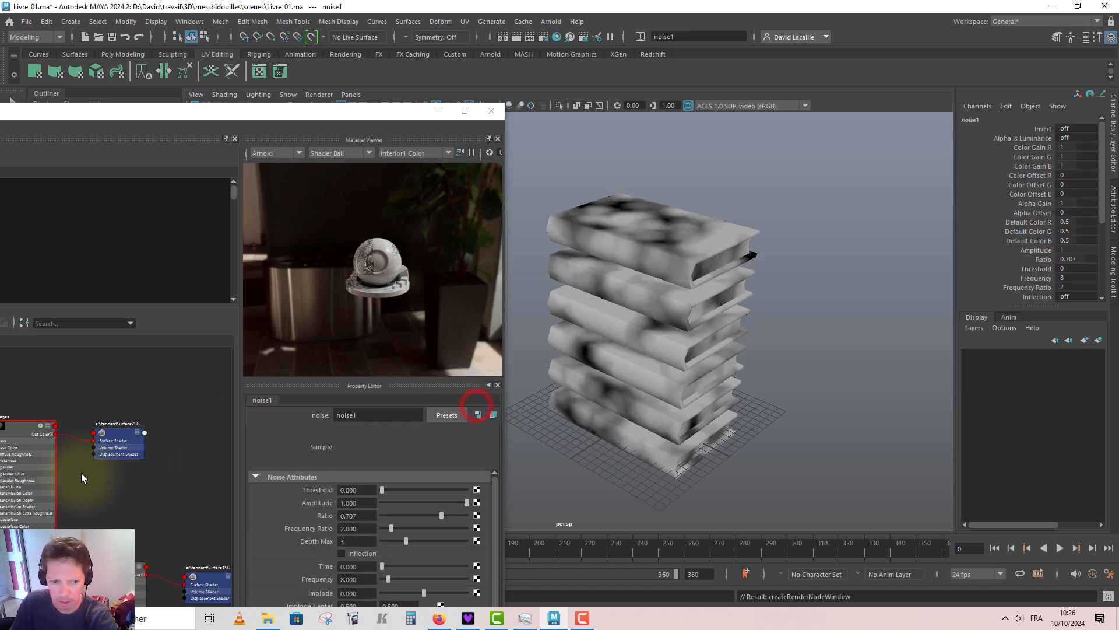
Preview the noise1 texture on its own and reposition the Hypershade so its place2dTexture4 node is in view.
{"action": "middle_click_drag", "start_coordinate": [219, 476], "coordinate": [340, 453], "text": "alt"}
{"action": "scroll", "coordinate": [177, 464], "scroll_direction": "down", "scroll_amount": 1}
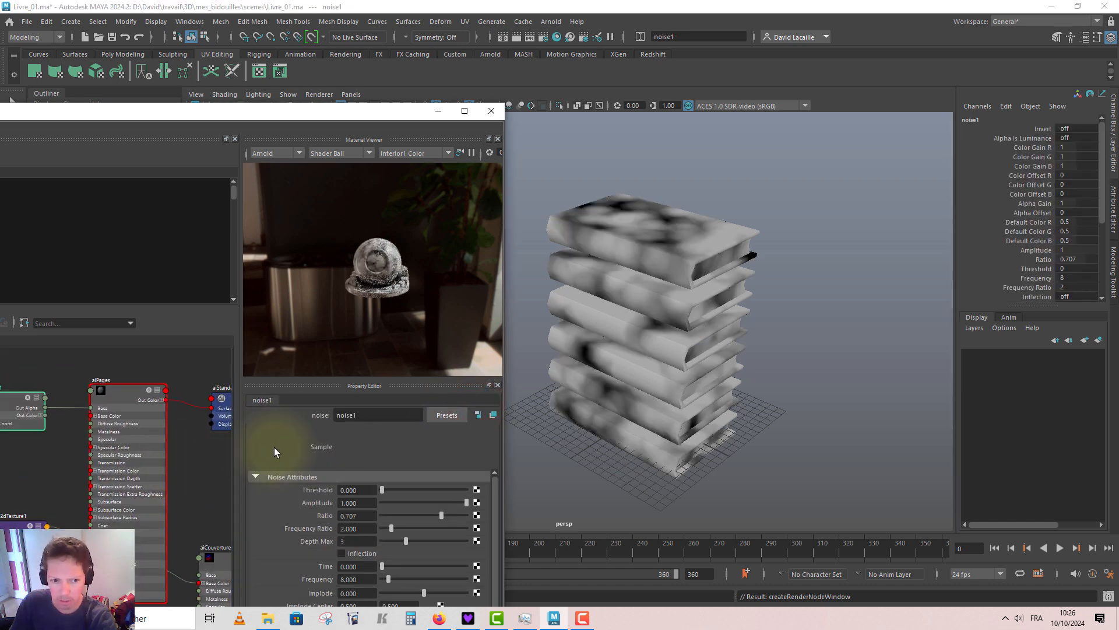
{"action": "left_click", "coordinate": [26, 399]}
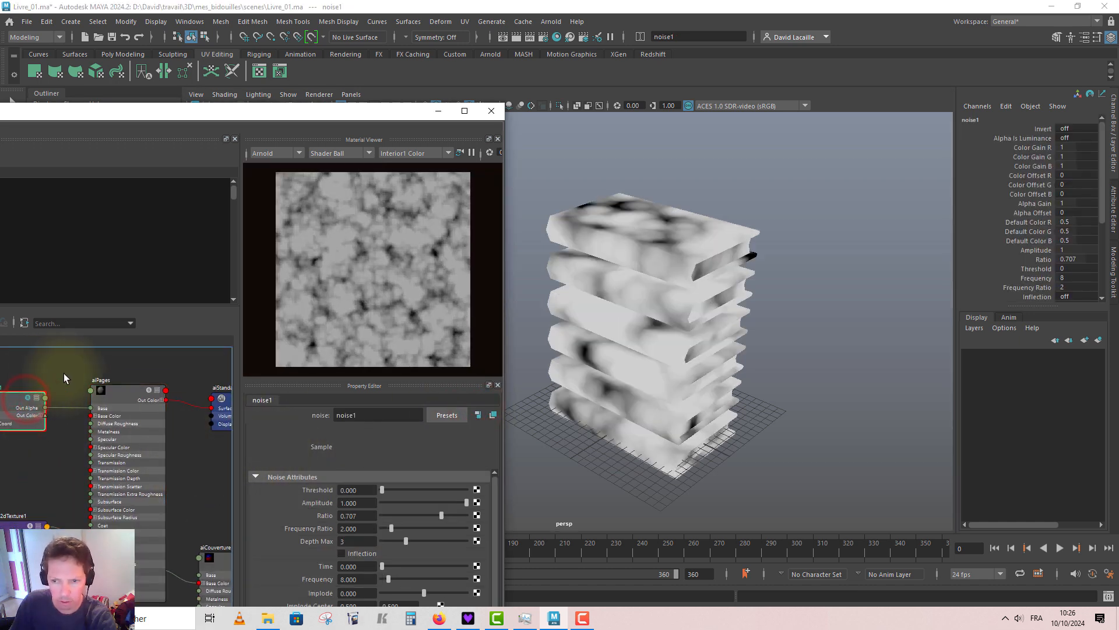
{"action": "middle_click_drag", "start_coordinate": [66, 373], "coordinate": [108, 372], "text": "alt"}
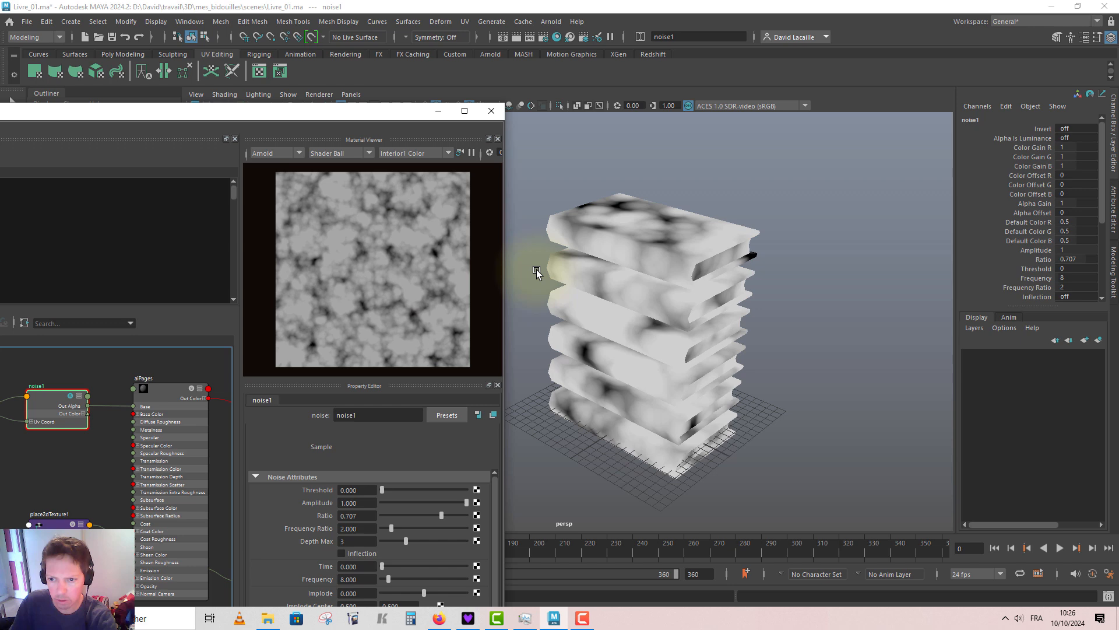
{"action": "double_click", "coordinate": [157, 113]}
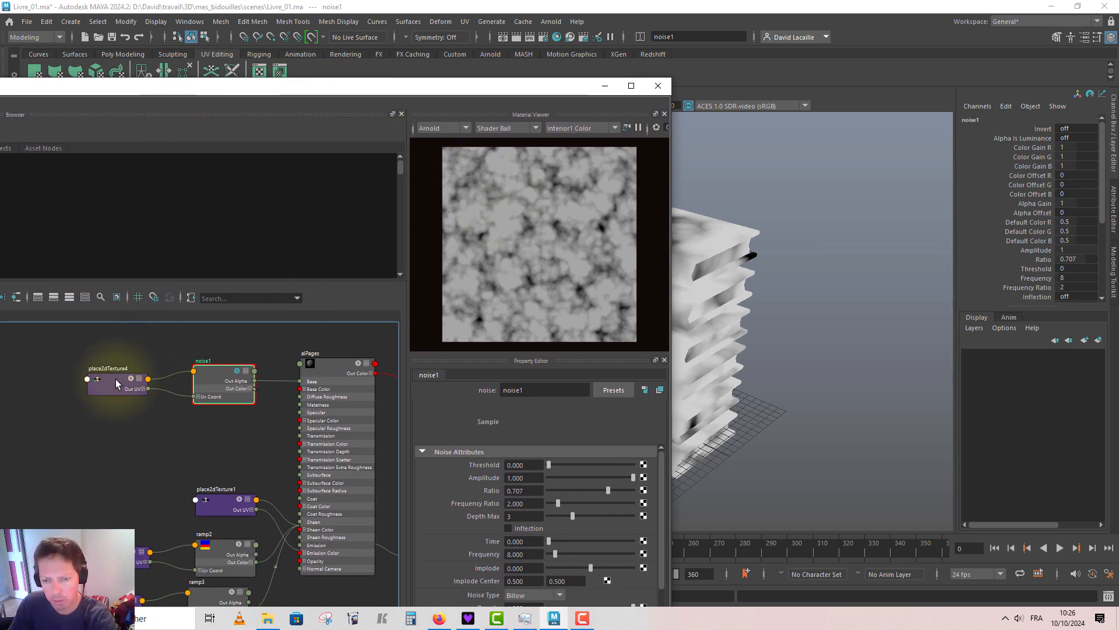
{"action": "left_click_drag", "start_coordinate": [544, 87], "coordinate": [489, 86]}
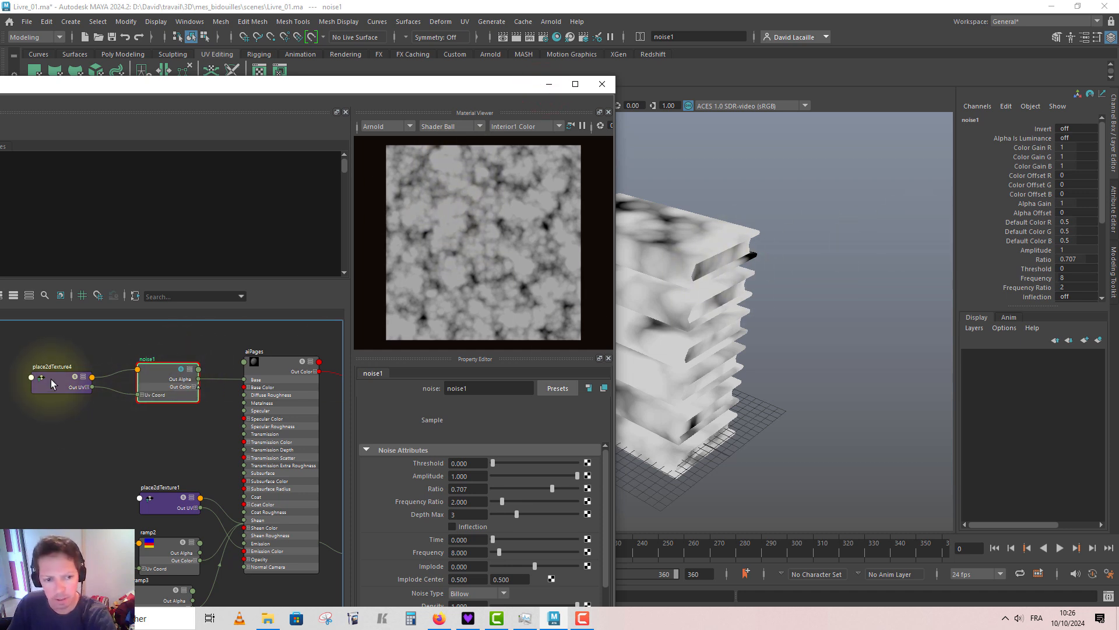
Display the settings of the place2dTexture4 node feeding noise1 and set its V repeat to 20.
{"action": "left_click", "coordinate": [51, 379]}
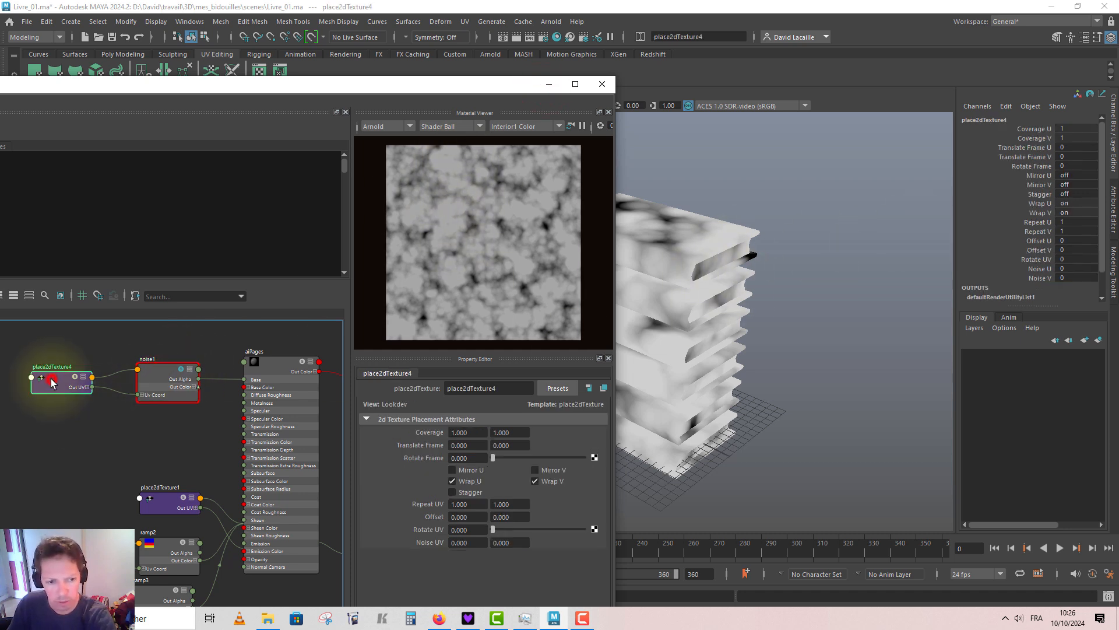
{"action": "double_click", "coordinate": [471, 505]}
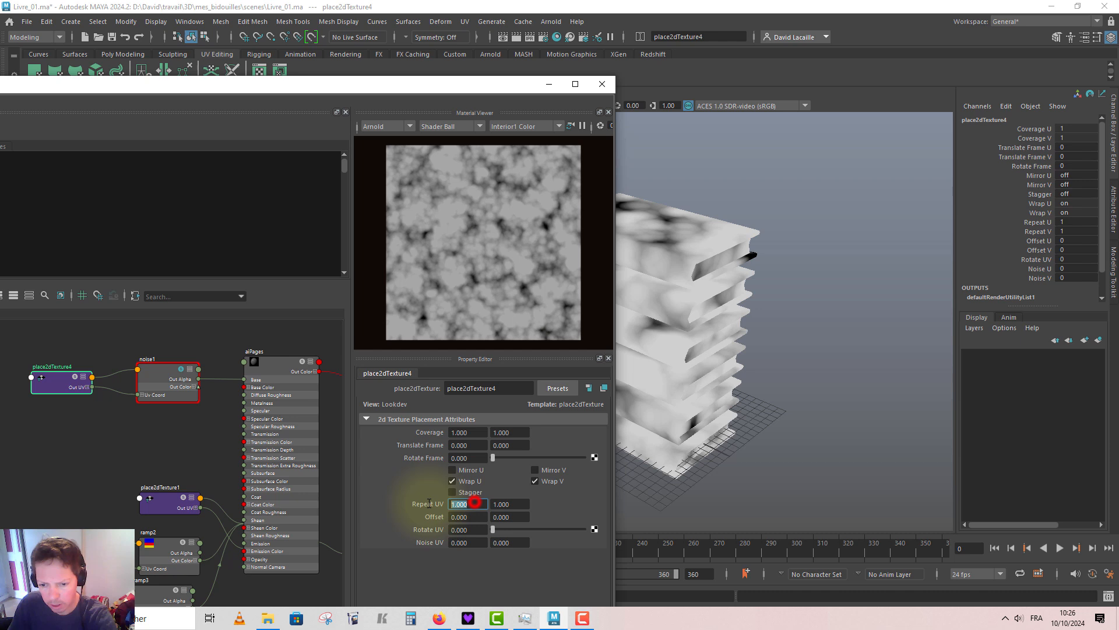
{"action": "double_click", "coordinate": [511, 504]}
{"action": "type", "text": "20"}
{"action": "key", "text": "Return"}
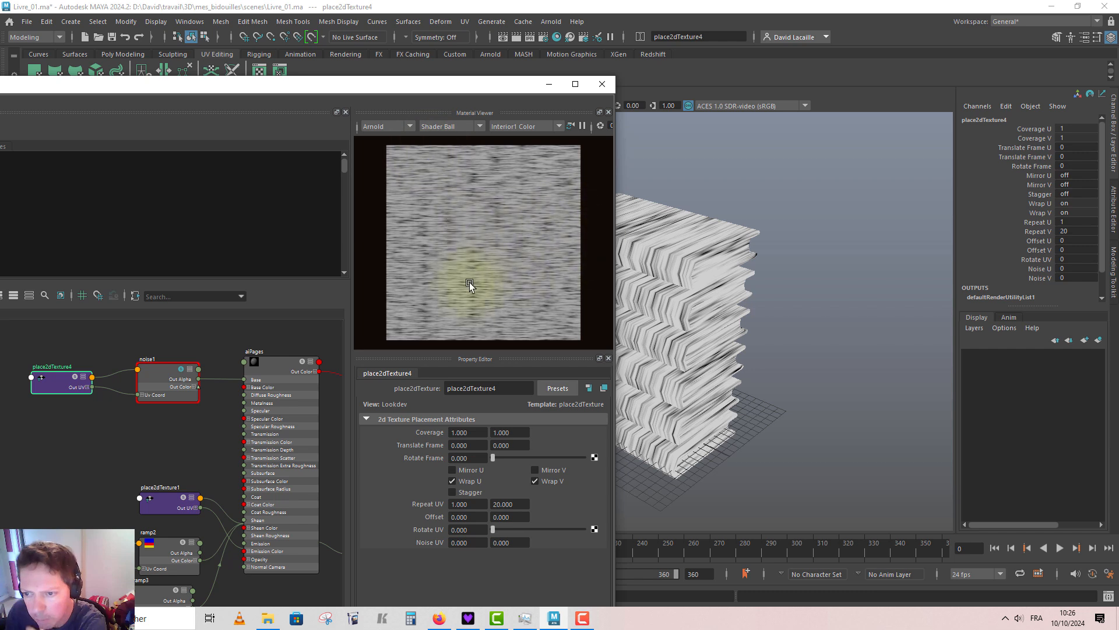
Set place2dTexture4's V repeat to 60 and inspect the page edges of the books up close.
{"action": "double_click", "coordinate": [511, 504]}
{"action": "type", "text": "60"}
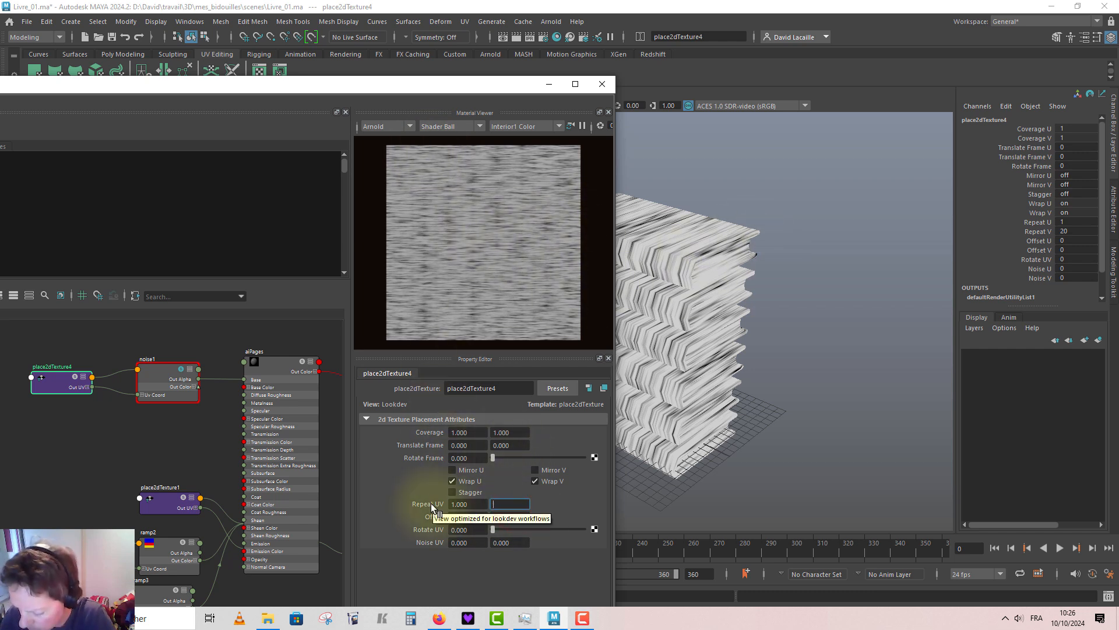
{"action": "key", "text": "Return"}
{"action": "left_click_drag", "start_coordinate": [654, 427], "coordinate": [669, 258], "text": "alt"}
{"action": "scroll", "coordinate": [669, 258], "scroll_direction": "up", "scroll_amount": 5}
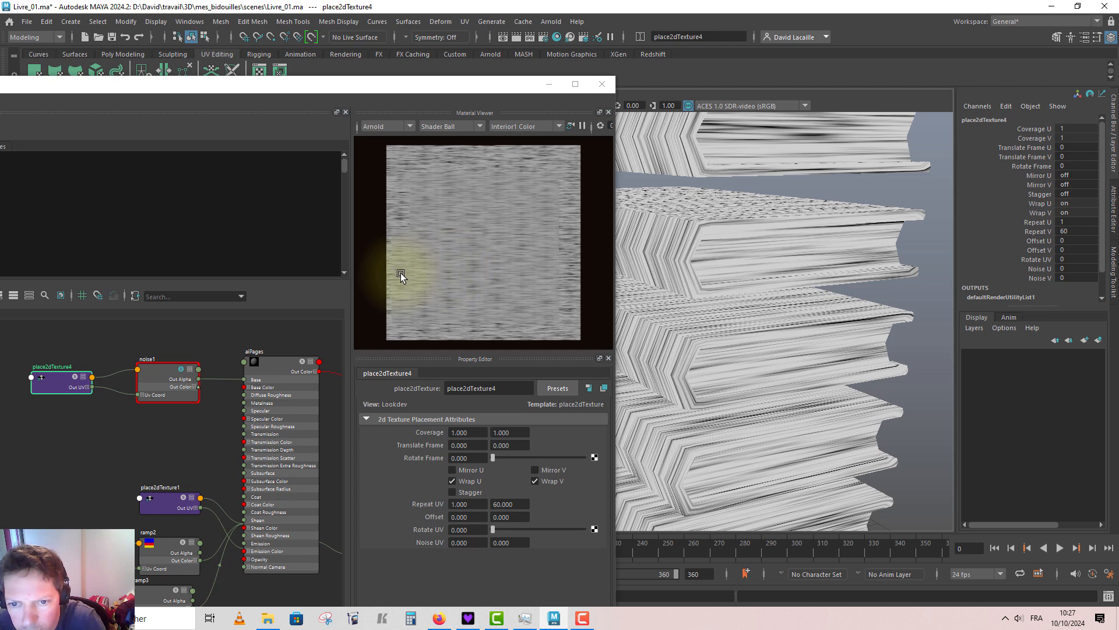
Try U repeat values of 0.2 and 0.25 on place2dTexture4.
{"action": "double_click", "coordinate": [463, 504]}
{"action": "type", "text": "0"}
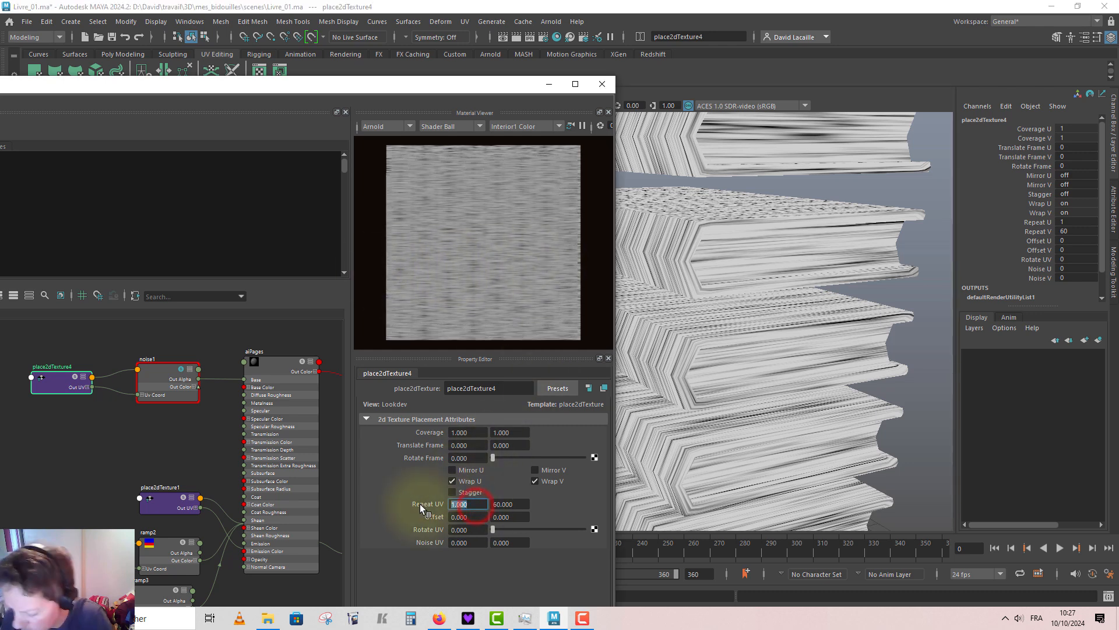
{"action": "type", "text": ".2"}
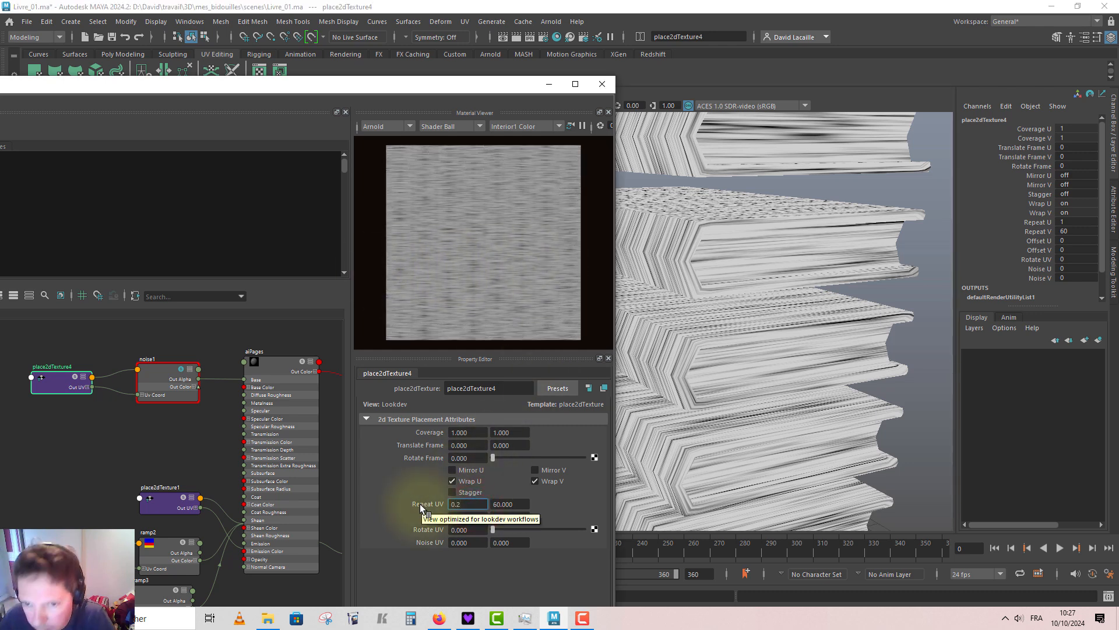
{"action": "key", "text": "Return"}
{"action": "double_click", "coordinate": [468, 503]}
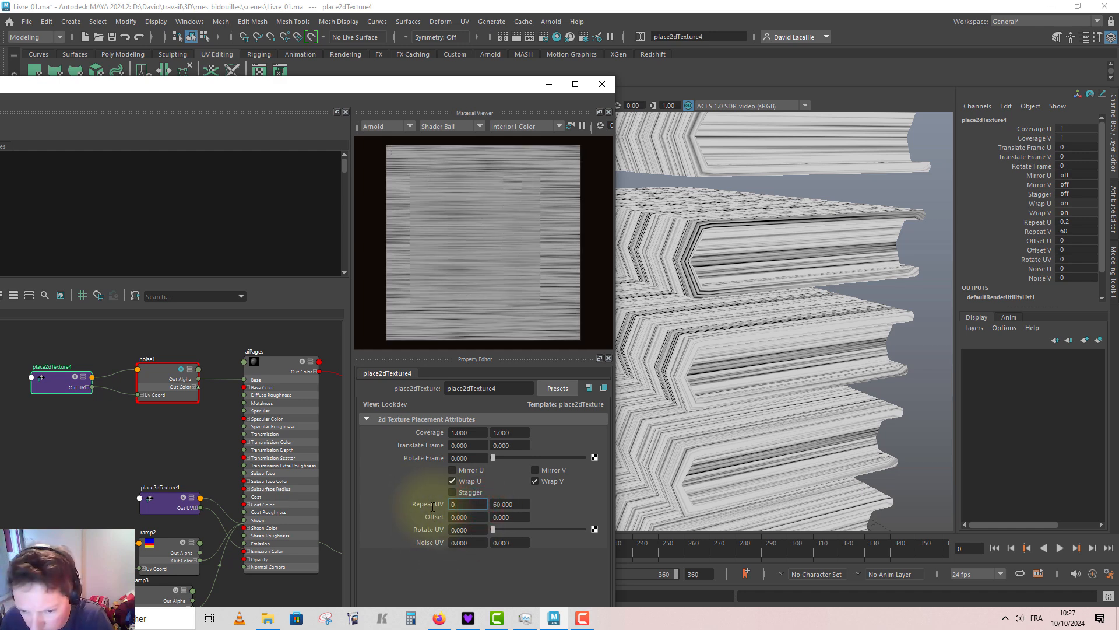
{"action": "type", "text": "0.25"}
{"action": "key", "text": "Return"}
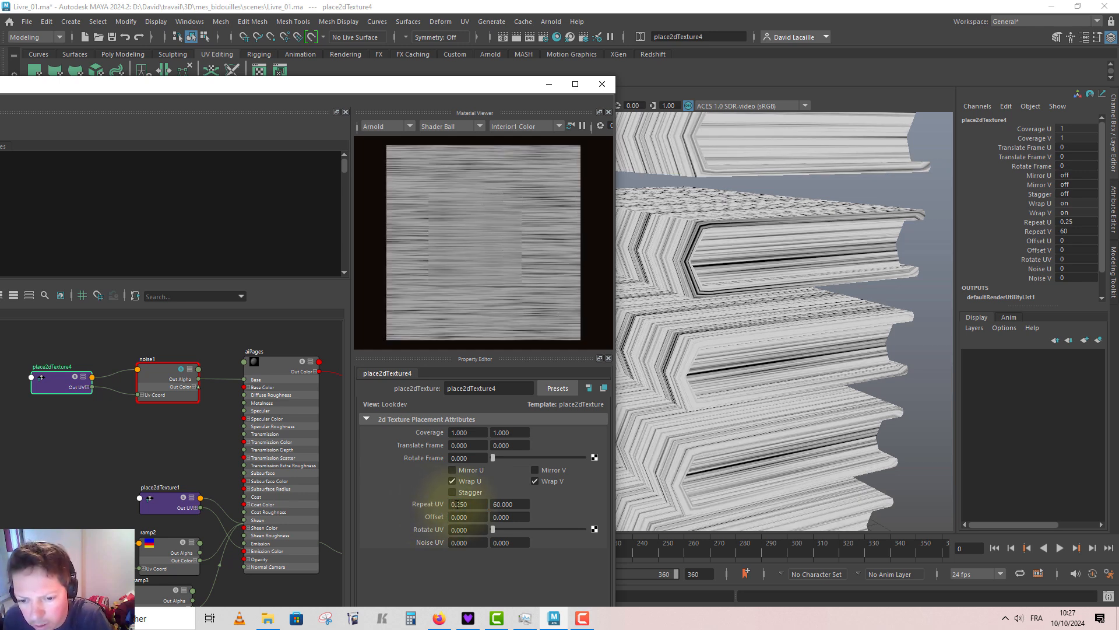
Set place2dTexture4's U repeat to 0.05 and check the stretched lines on the books.
{"action": "double_click", "coordinate": [458, 505]}
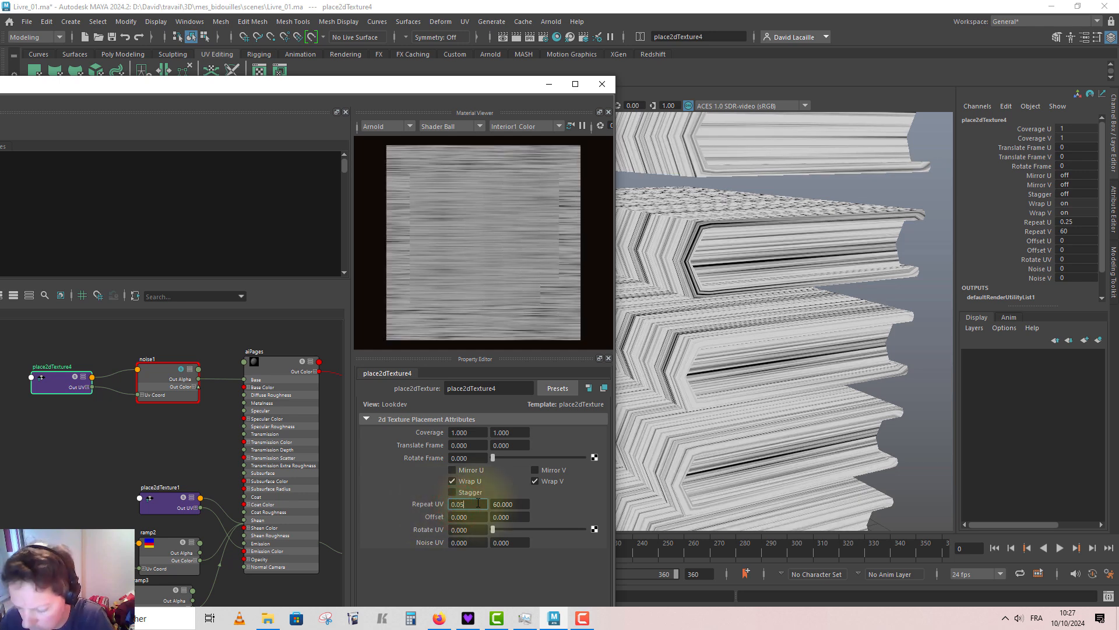
{"action": "type", "text": "0.05"}
{"action": "key", "text": "Return"}
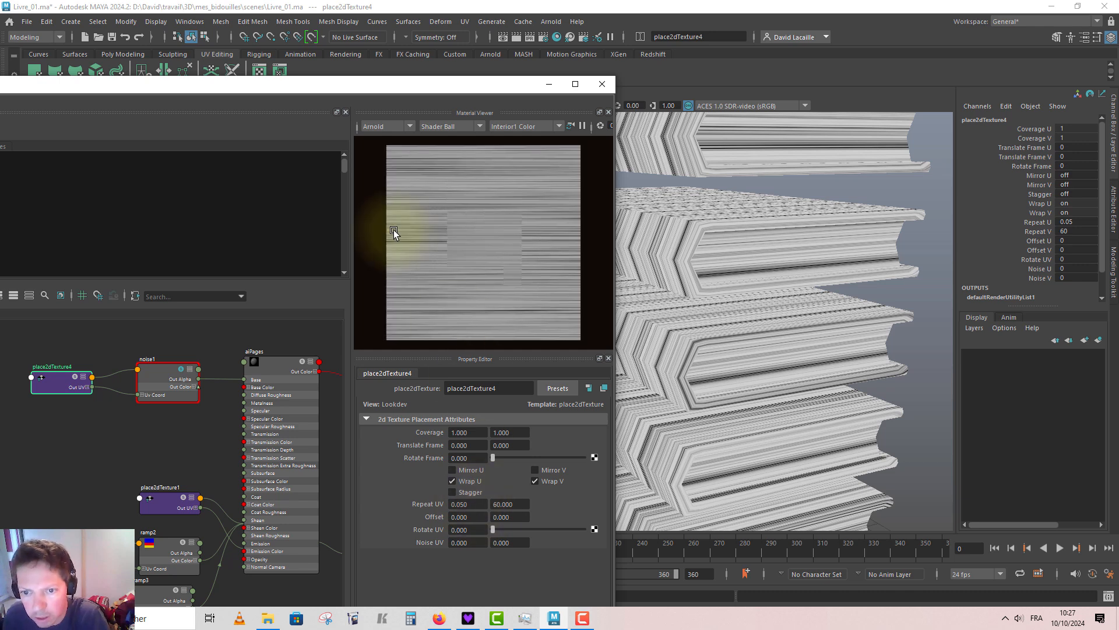
{"action": "left_click", "coordinate": [731, 259]}
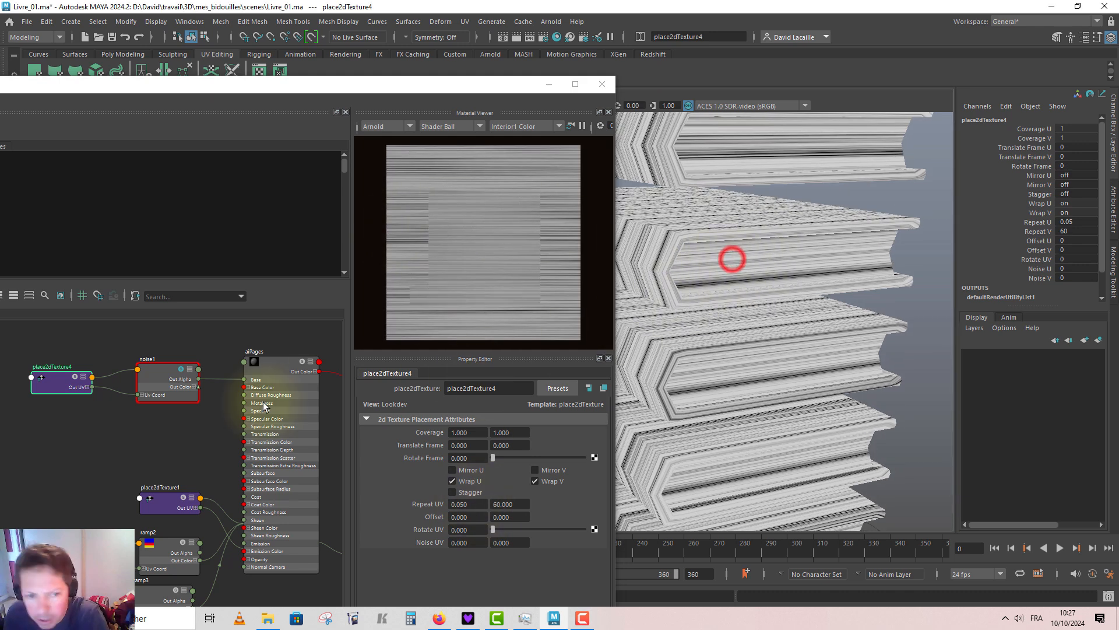
Soften the noise1 contrast by setting its amplitude to about 0.5 and its threshold to about 0.615.
{"action": "left_click", "coordinate": [165, 373]}
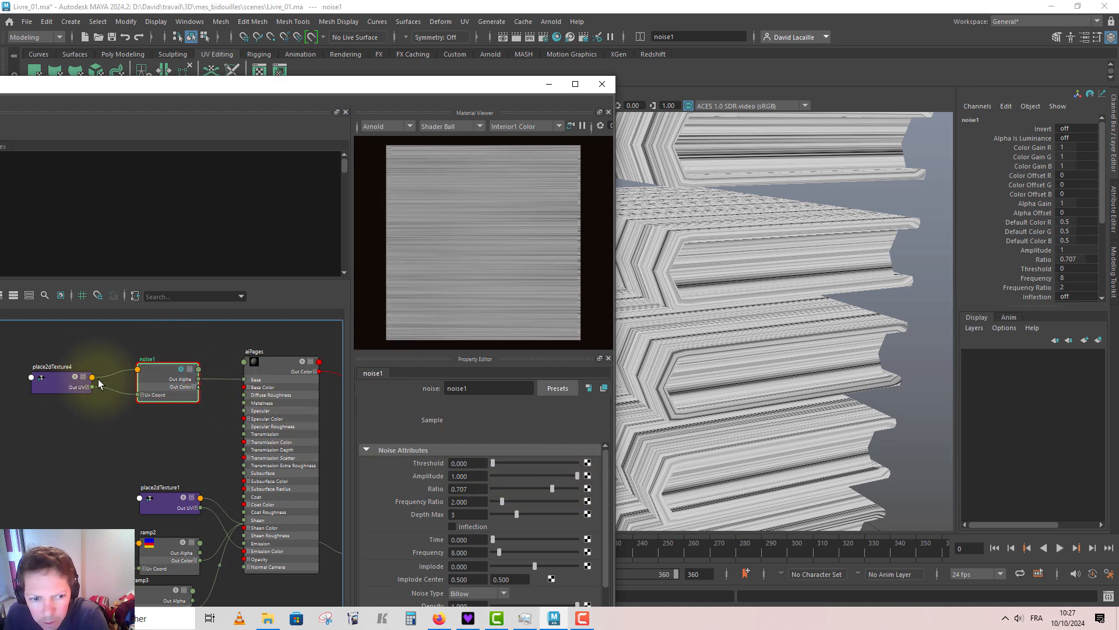
{"action": "left_click", "coordinate": [542, 476]}
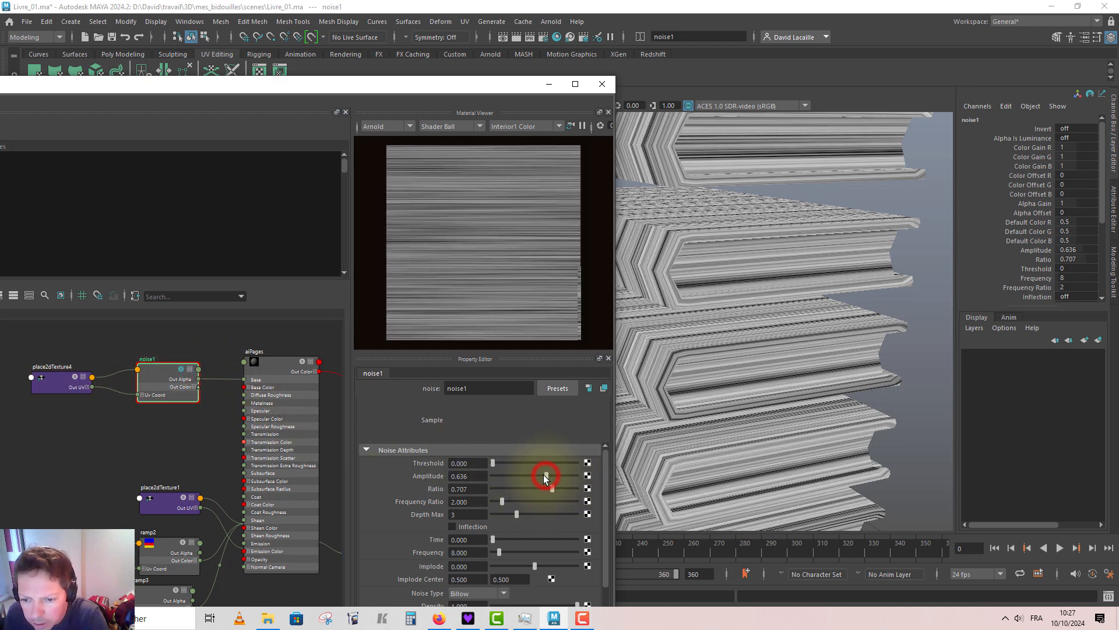
{"action": "left_click", "coordinate": [515, 464]}
{"action": "left_click_drag", "start_coordinate": [515, 463], "coordinate": [545, 463]}
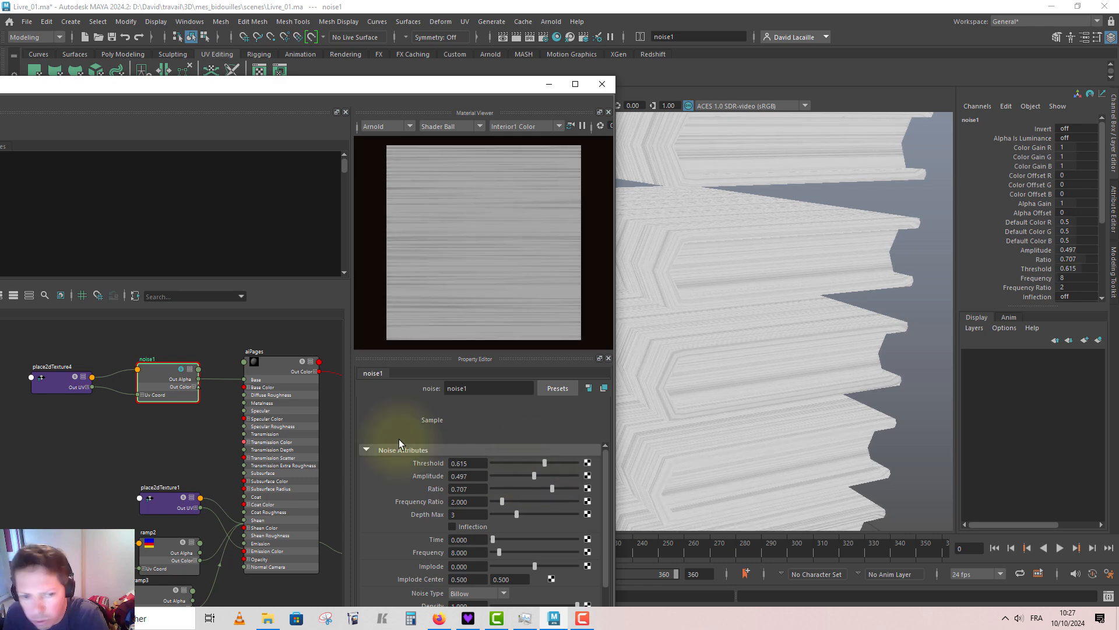
Change the aiPages base color to a muted beige with a hue of about 38.
{"action": "left_click", "coordinate": [274, 369]}
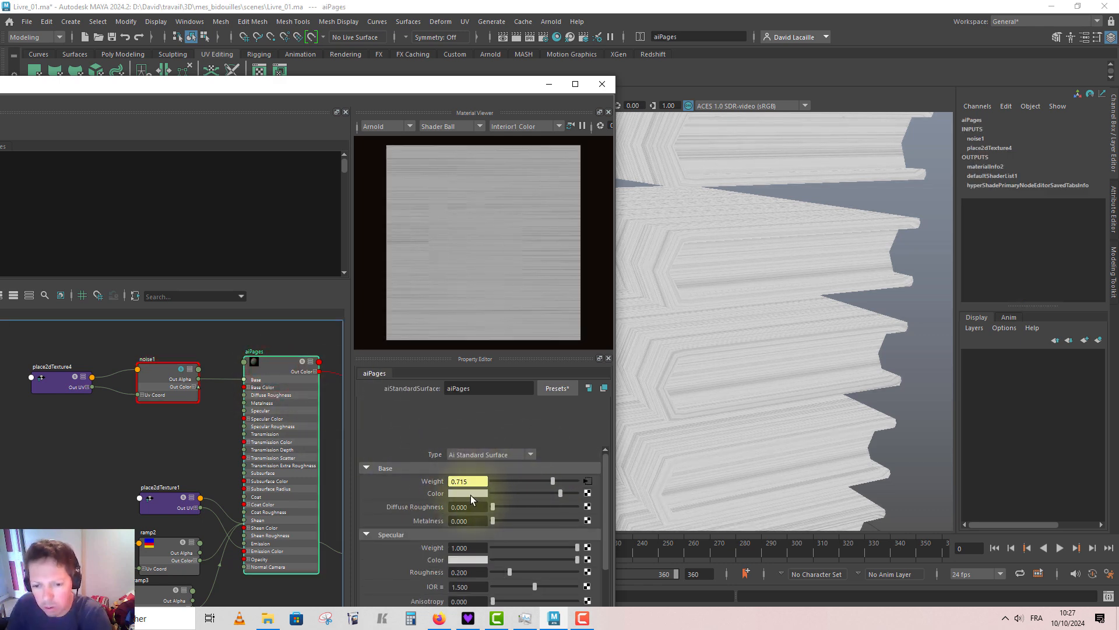
{"action": "left_click", "coordinate": [471, 493]}
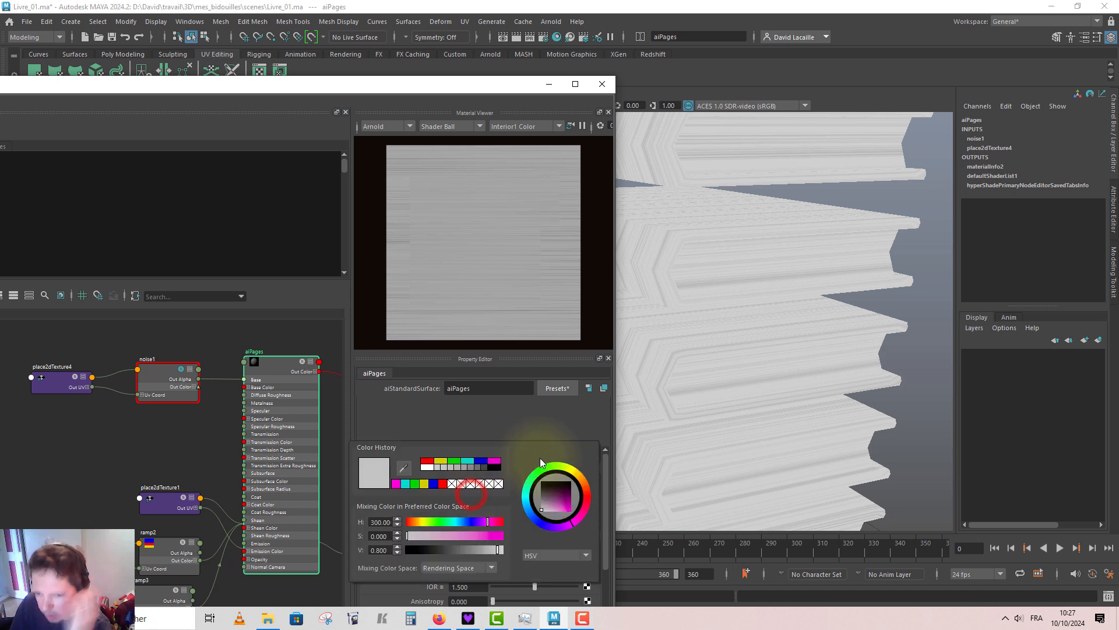
{"action": "left_click", "coordinate": [582, 480]}
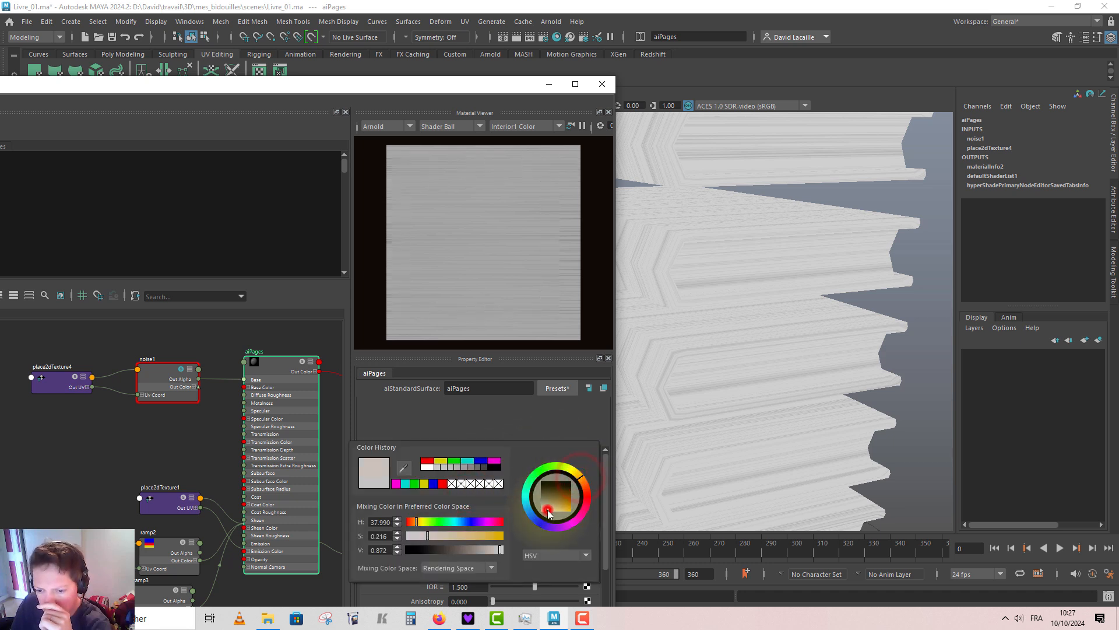
{"action": "left_click_drag", "start_coordinate": [549, 513], "coordinate": [552, 510]}
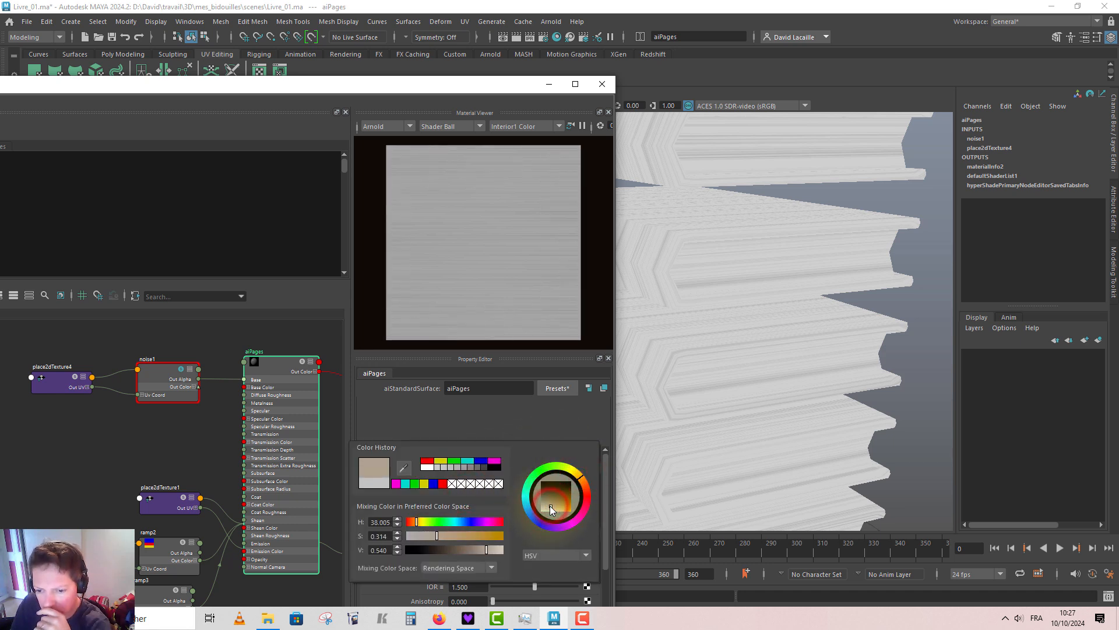
{"action": "left_click", "coordinate": [250, 330]}
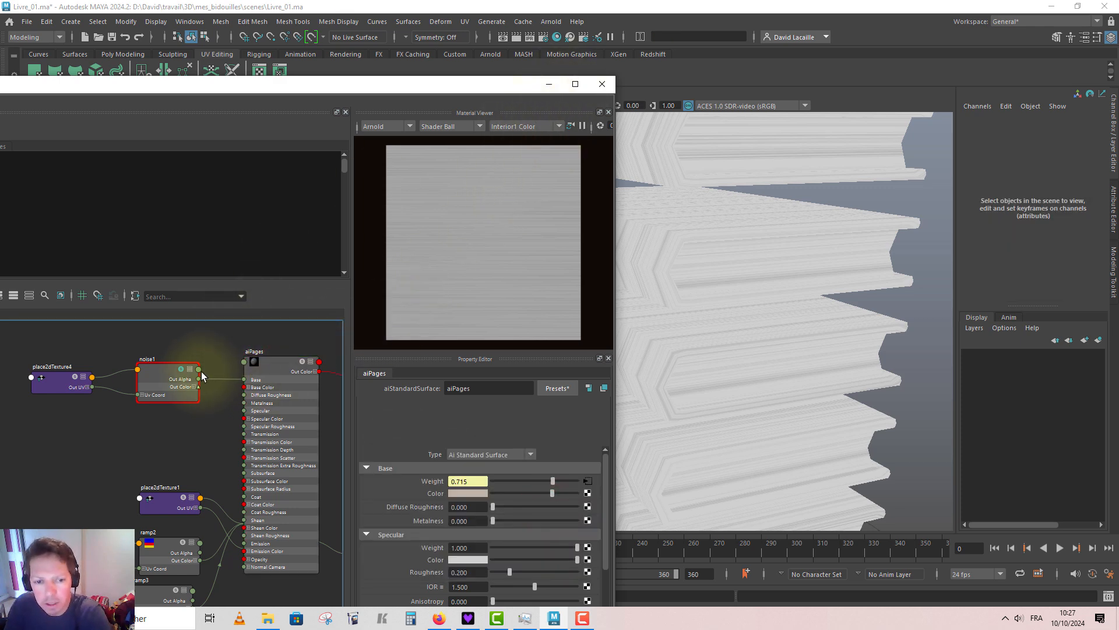
Preview the full aiPages material on the books and on the shader ball, and bring its Specular attributes into view.
{"action": "left_click", "coordinate": [303, 365]}
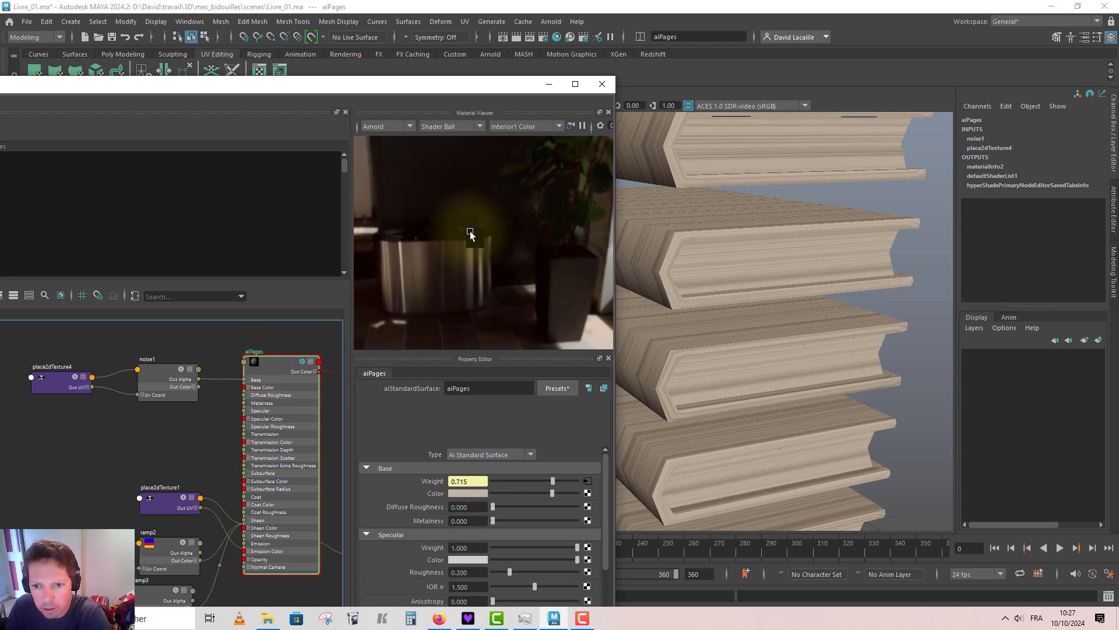
{"action": "left_click", "coordinate": [572, 128]}
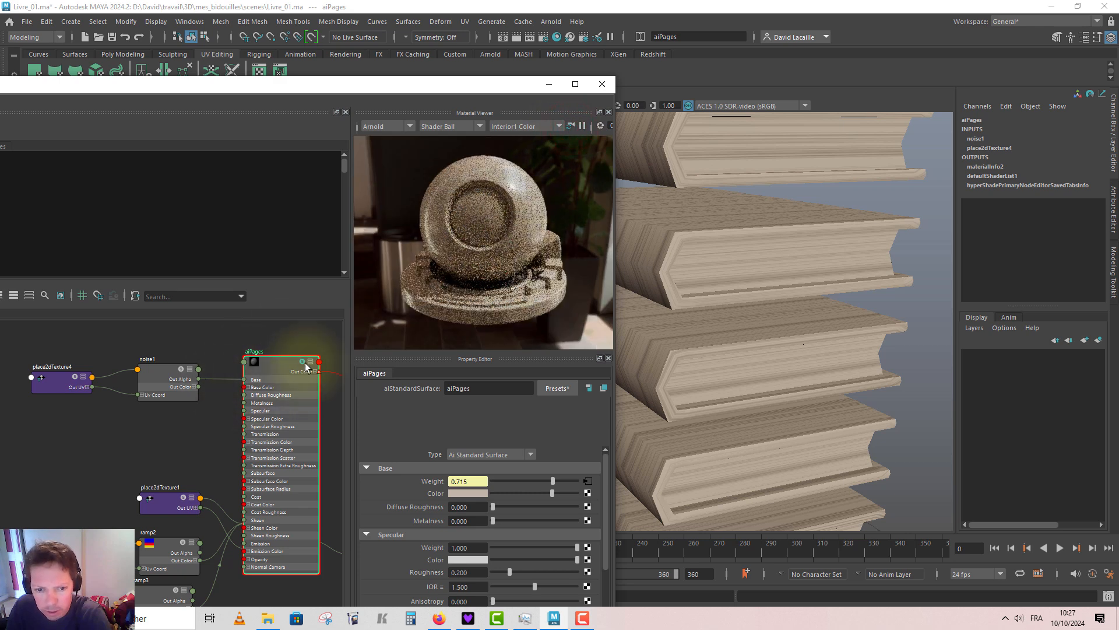
{"action": "scroll", "coordinate": [280, 356], "scroll_direction": "down", "scroll_amount": 3}
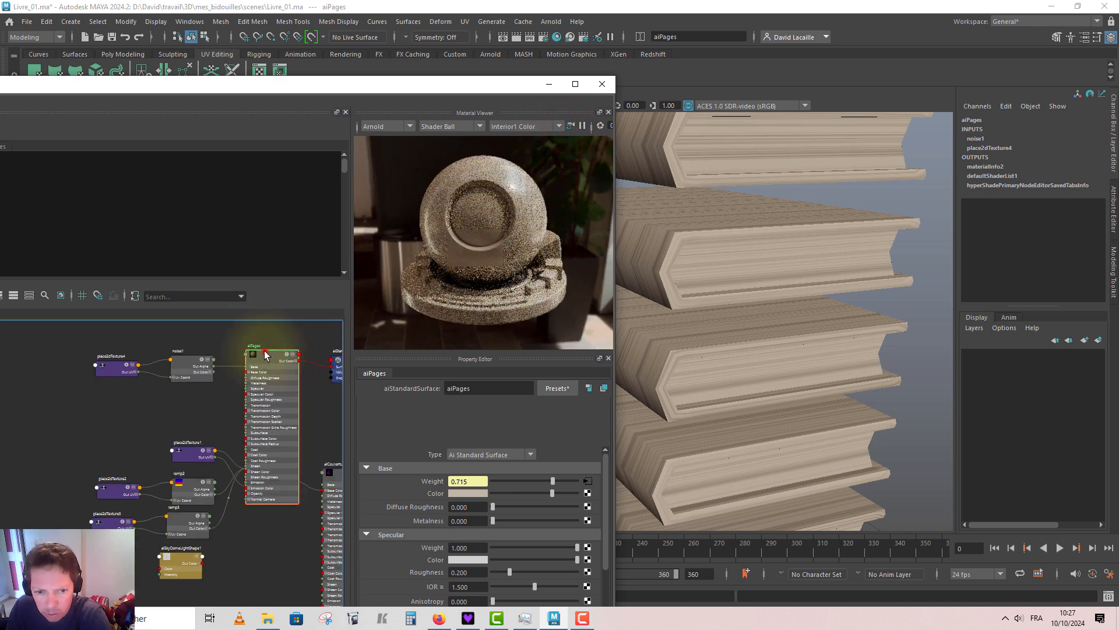
{"action": "scroll", "coordinate": [510, 537], "scroll_direction": "down", "scroll_amount": 1}
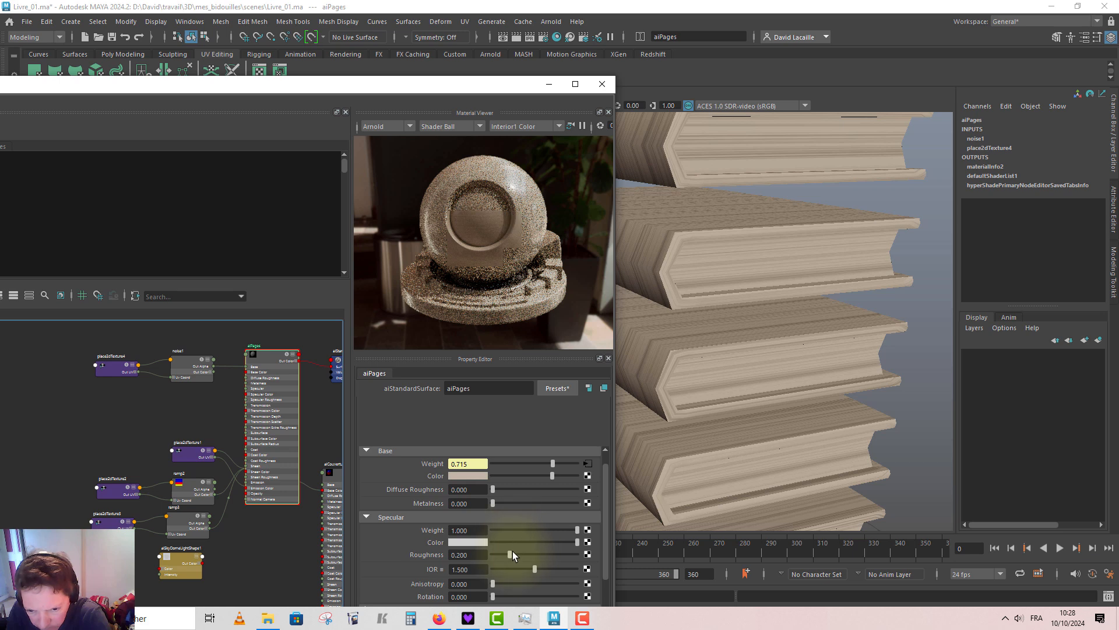
Make aiPages more matte with a specular weight of about 0.51 and a specular roughness of 0.9.
{"action": "left_click_drag", "start_coordinate": [512, 555], "coordinate": [534, 528]}
{"action": "middle_click_drag", "start_coordinate": [271, 567], "coordinate": [202, 543], "text": "alt"}
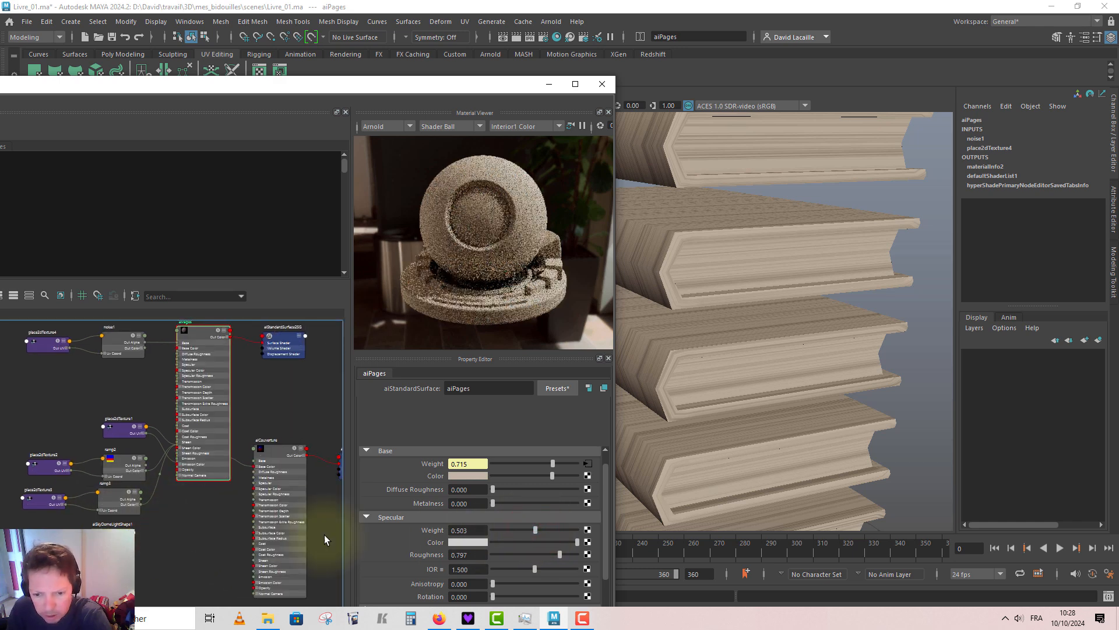
{"action": "left_click_drag", "start_coordinate": [533, 529], "coordinate": [565, 554]}
{"action": "left_click", "coordinate": [462, 554]}
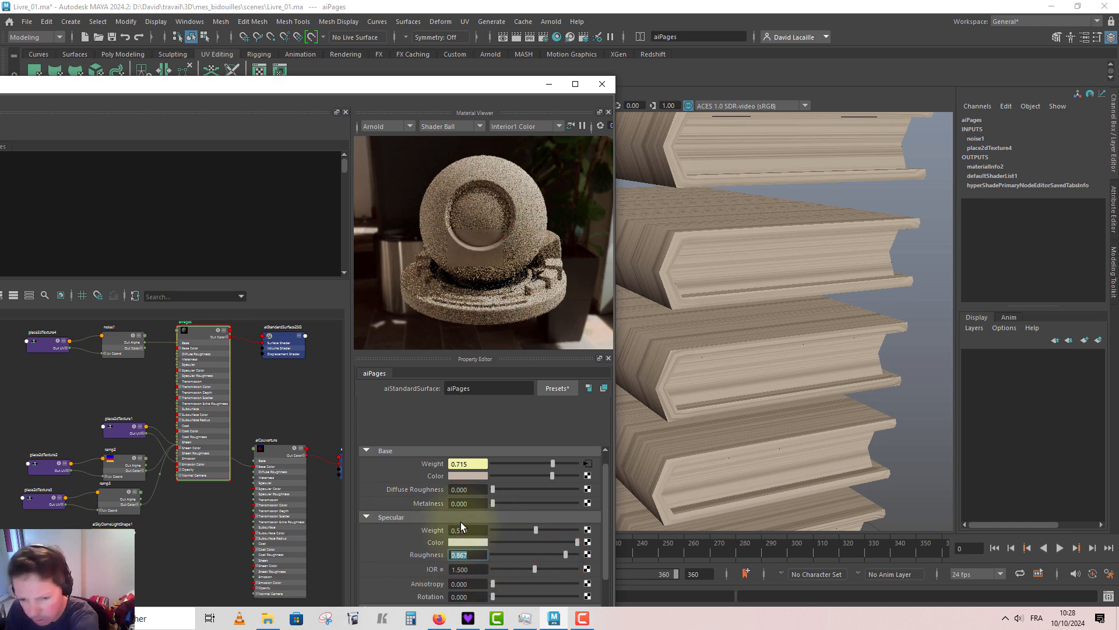
{"action": "type", "text": "0.9"}
{"action": "key", "text": "Return"}
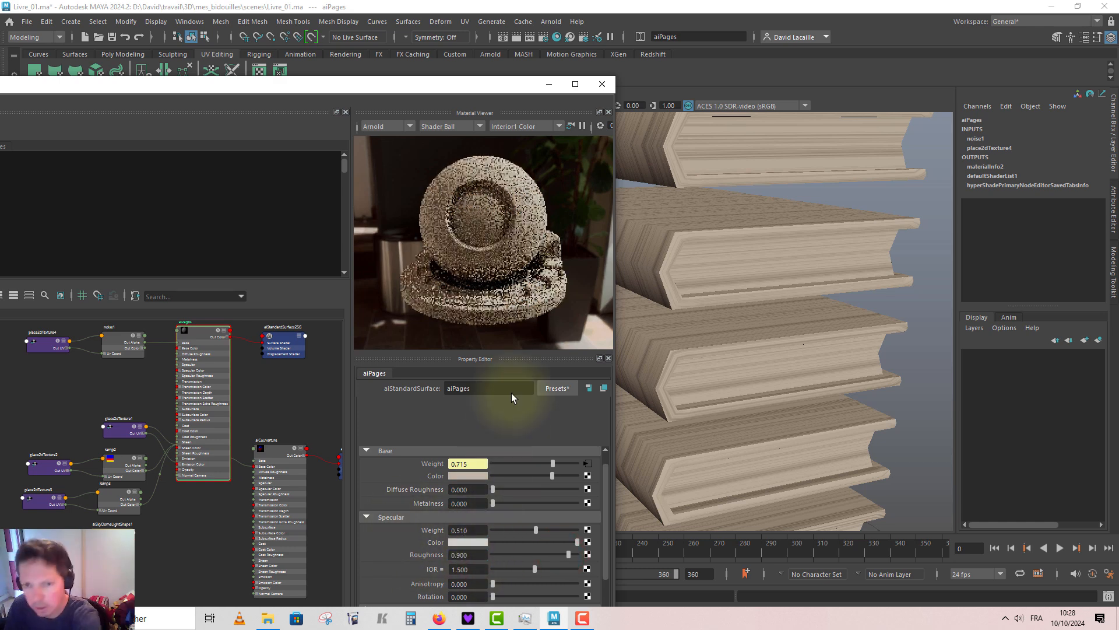
Display the aiCouverture material and move aiPages with its shading group clear of the cover network in the node graph.
{"action": "left_click", "coordinate": [267, 407]}
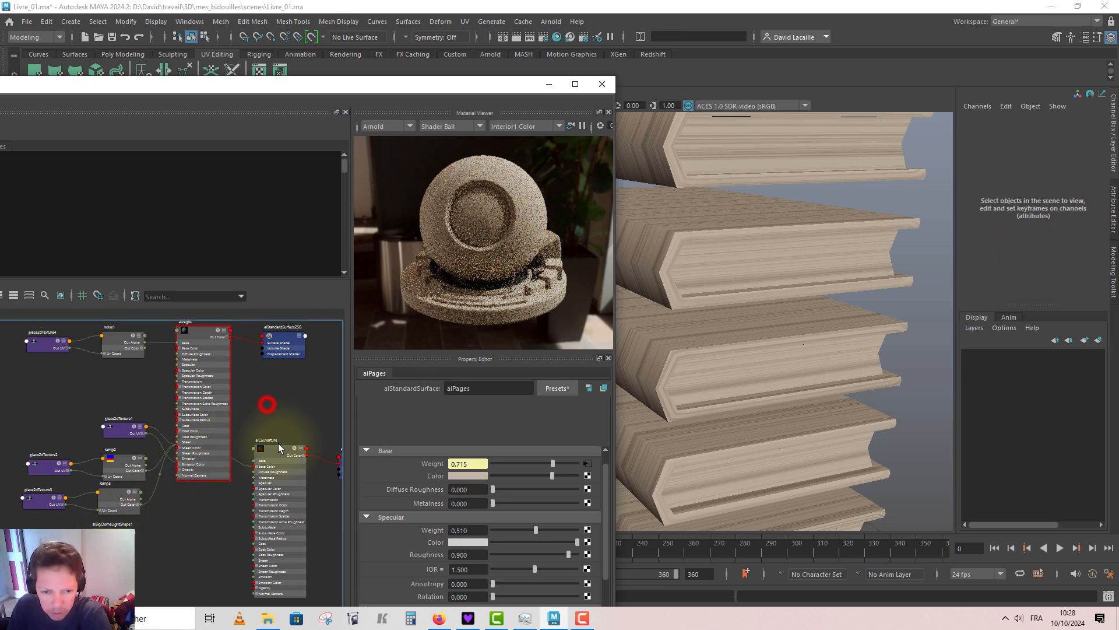
{"action": "left_click", "coordinate": [277, 452]}
{"action": "middle_click_drag", "start_coordinate": [230, 356], "coordinate": [211, 329], "text": "alt"}
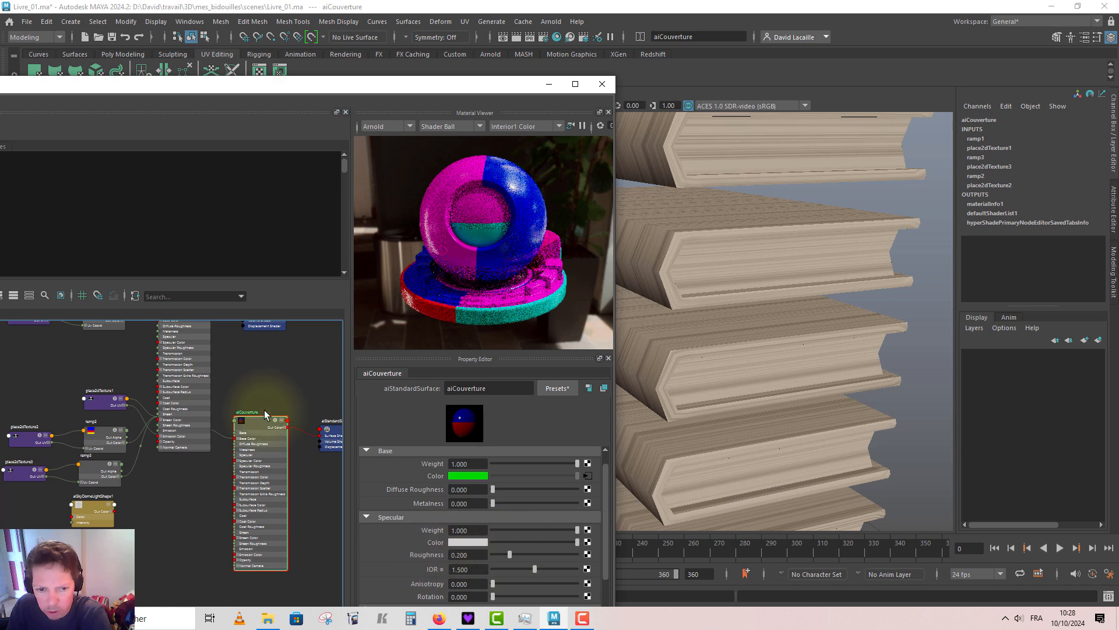
{"action": "scroll", "coordinate": [264, 410], "scroll_direction": "down", "scroll_amount": 5}
{"action": "left_click_drag", "start_coordinate": [225, 358], "coordinate": [266, 337]}
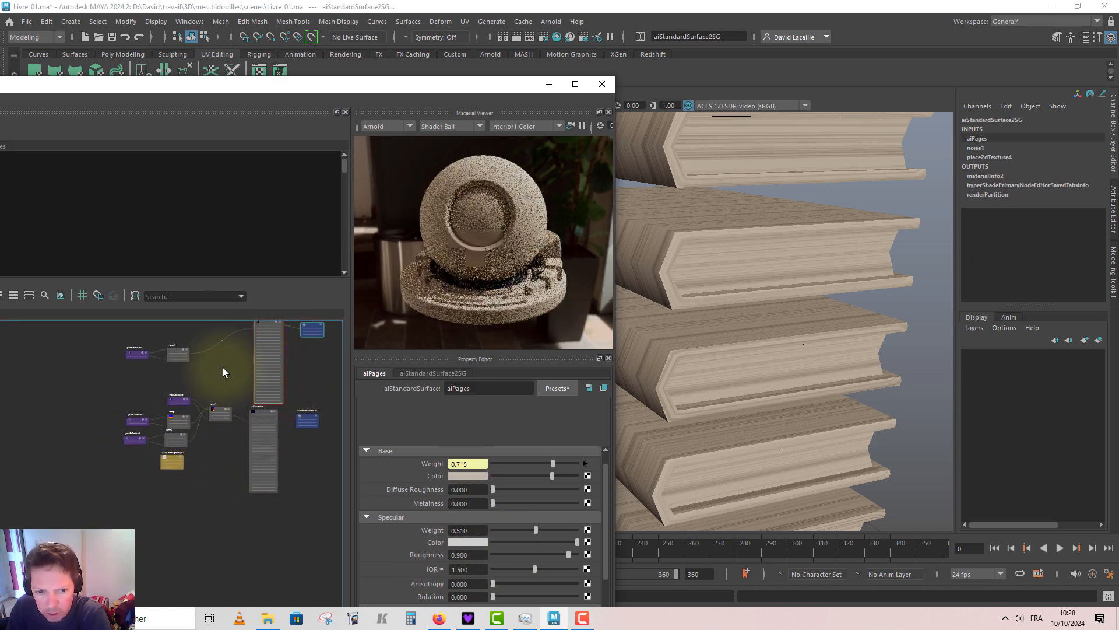
Create an aiMixShader in the Hypershade and place it with its shading group beside the aiPages and aiCouverture networks.
{"action": "middle_click_drag", "start_coordinate": [223, 367], "coordinate": [155, 431], "text": "alt"}
{"action": "left_click", "coordinate": [256, 416]}
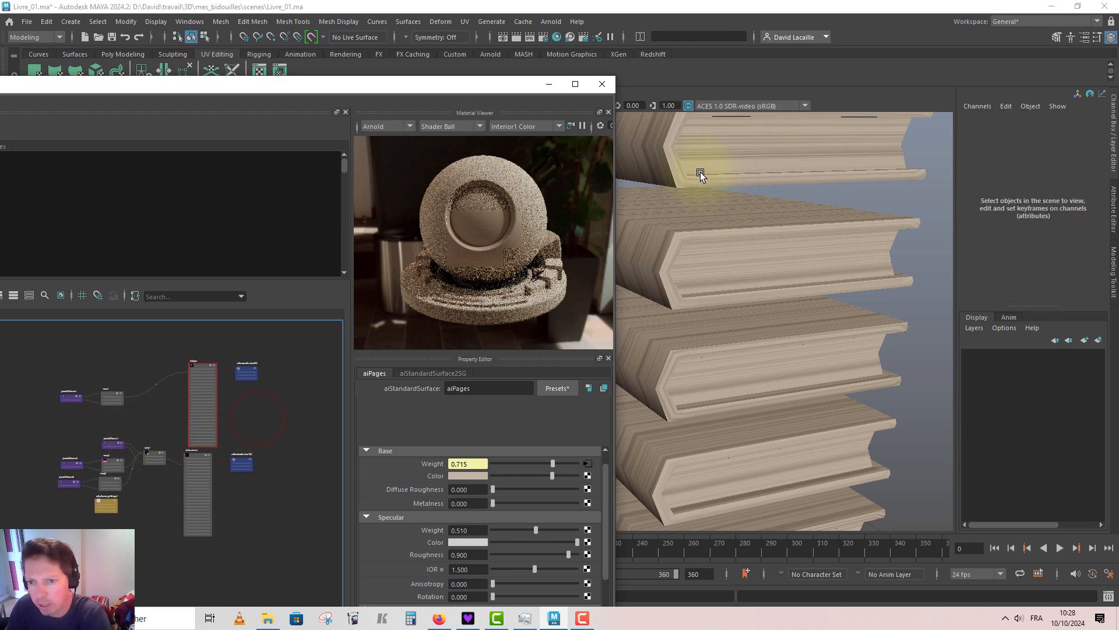
{"action": "left_click_drag", "start_coordinate": [203, 84], "coordinate": [587, 76]}
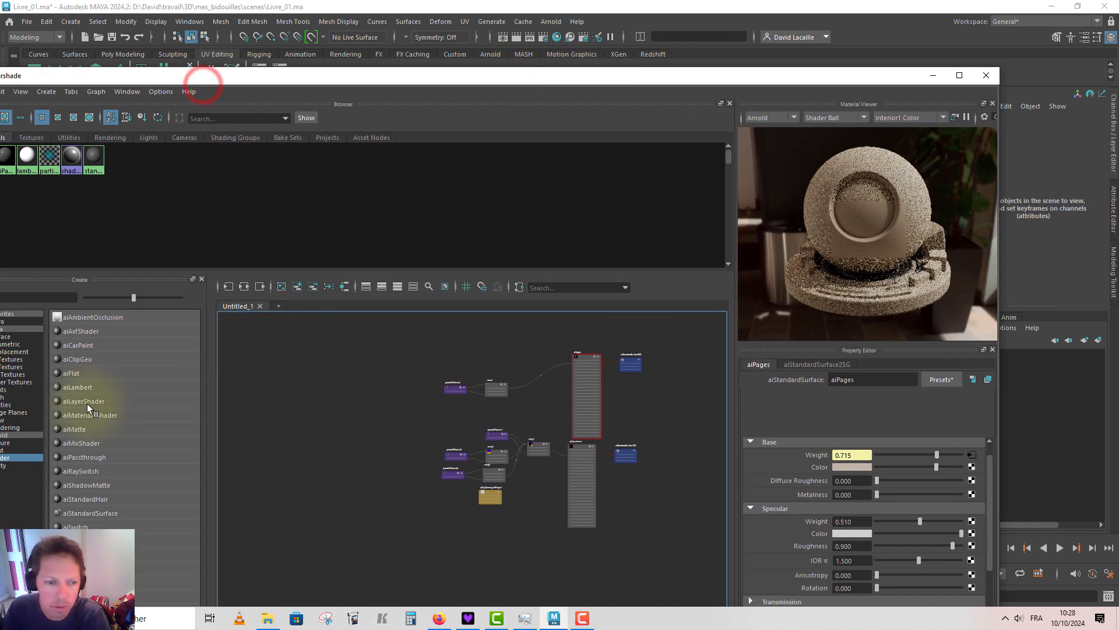
{"action": "left_click_drag", "start_coordinate": [168, 76], "coordinate": [273, 74]}
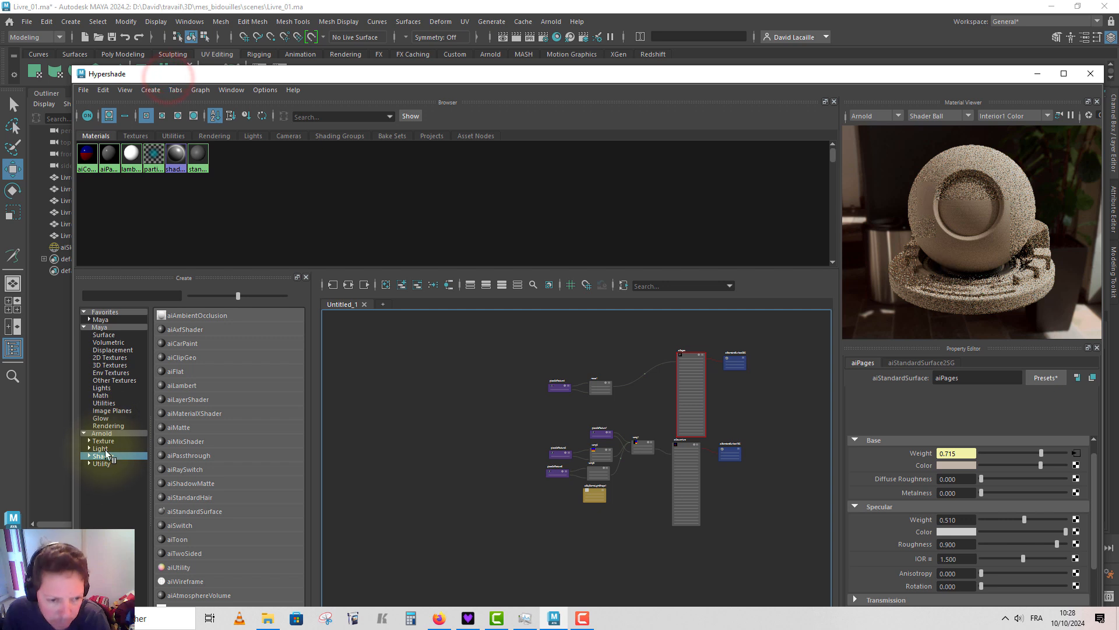
{"action": "left_click", "coordinate": [104, 455]}
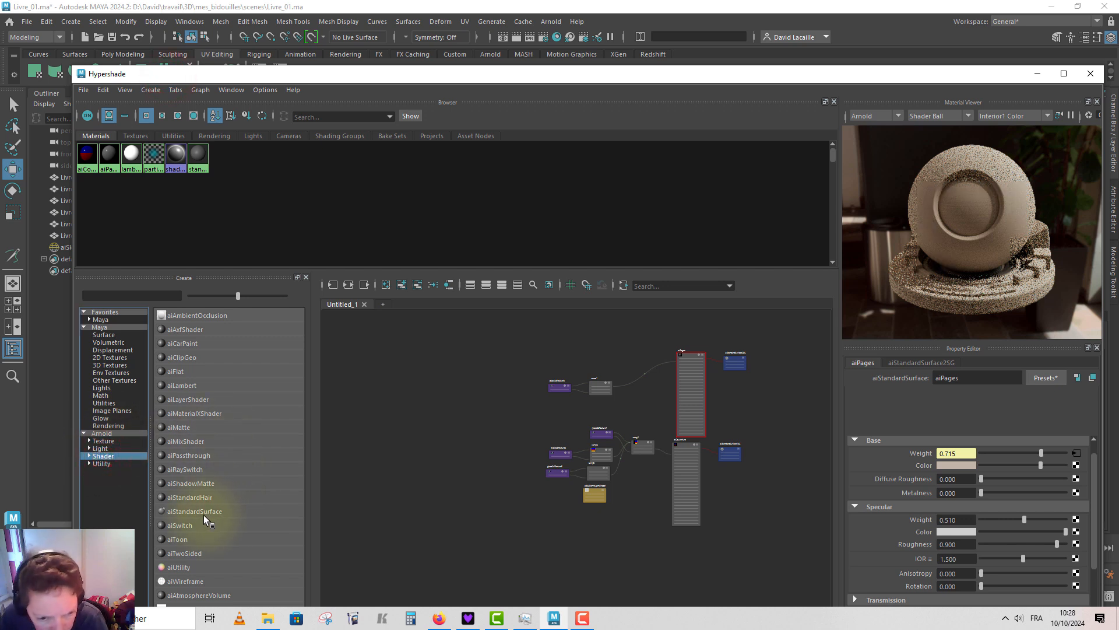
{"action": "left_click", "coordinate": [194, 442]}
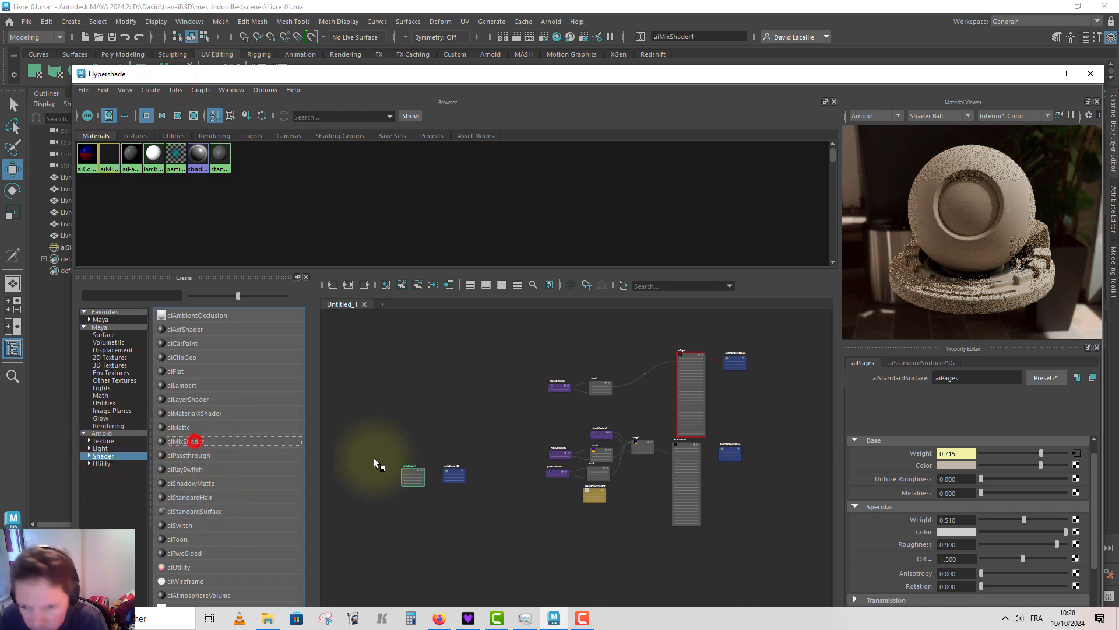
{"action": "left_click_drag", "start_coordinate": [390, 442], "coordinate": [470, 495]}
{"action": "left_click_drag", "start_coordinate": [408, 475], "coordinate": [769, 404]}
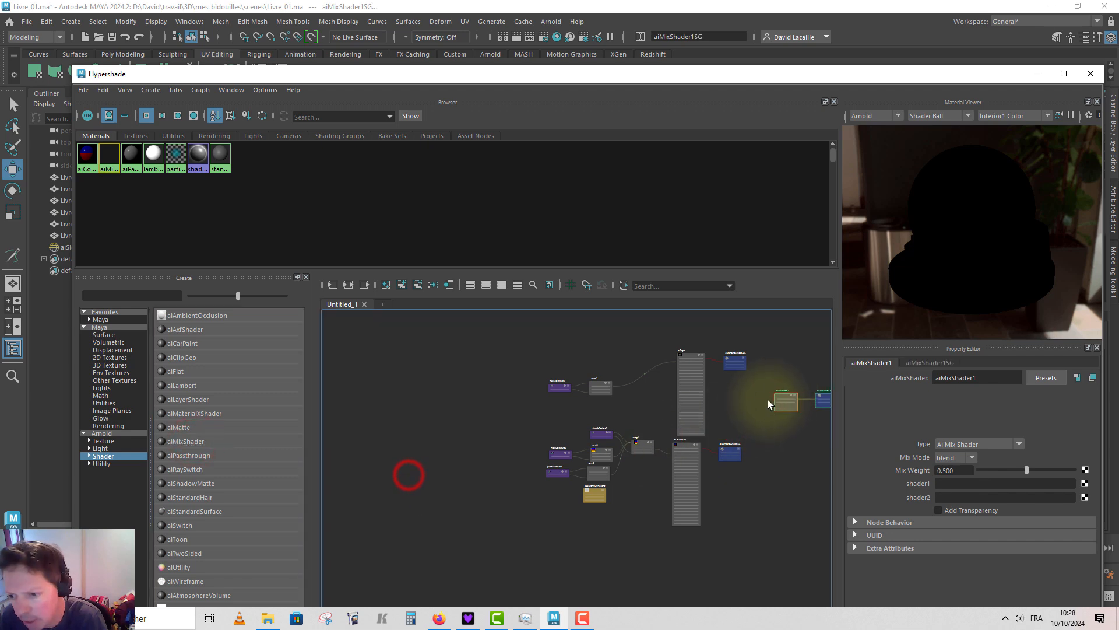
Connect aiPages to the mix shader's Shader 1 input and aiCouverture to its Shader 2 input.
{"action": "scroll", "coordinate": [743, 400], "scroll_direction": "up", "scroll_amount": 4}
{"action": "middle_click_drag", "start_coordinate": [743, 401], "coordinate": [612, 422], "text": "alt"}
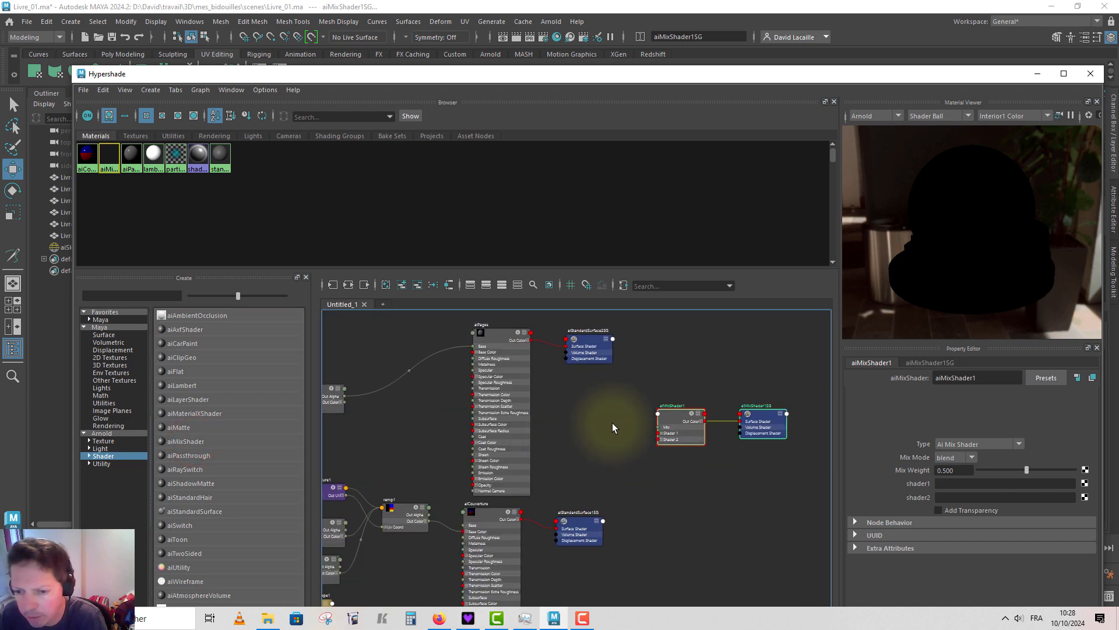
{"action": "scroll", "coordinate": [612, 420], "scroll_direction": "up", "scroll_amount": 3}
{"action": "scroll", "coordinate": [562, 394], "scroll_direction": "down", "scroll_amount": 1}
{"action": "middle_click_drag", "start_coordinate": [564, 394], "coordinate": [512, 452], "text": "alt"}
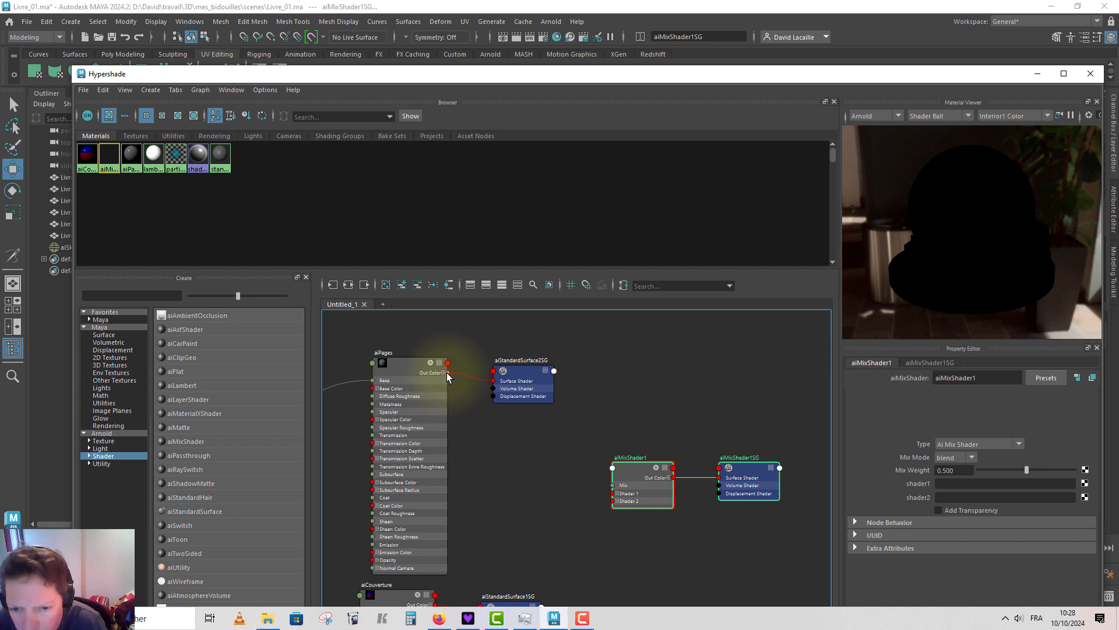
{"action": "left_click_drag", "start_coordinate": [448, 372], "coordinate": [613, 500]}
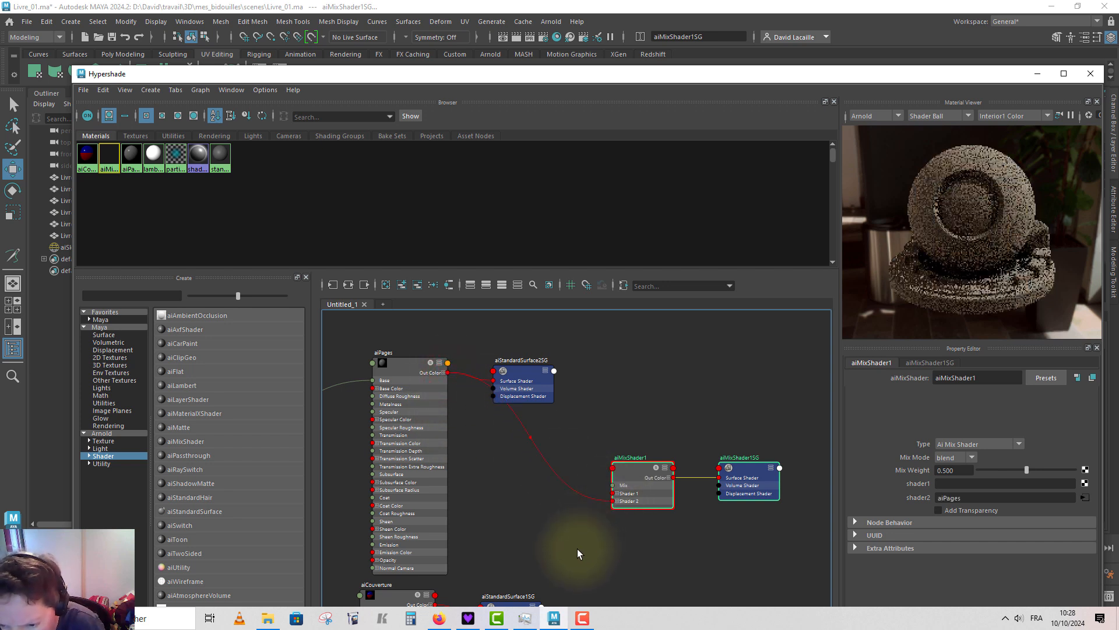
{"action": "middle_click_drag", "start_coordinate": [577, 548], "coordinate": [595, 466], "text": "alt"}
{"action": "left_click_drag", "start_coordinate": [452, 522], "coordinate": [631, 420]}
{"action": "middle_click_drag", "start_coordinate": [483, 411], "coordinate": [462, 458], "text": "alt"}
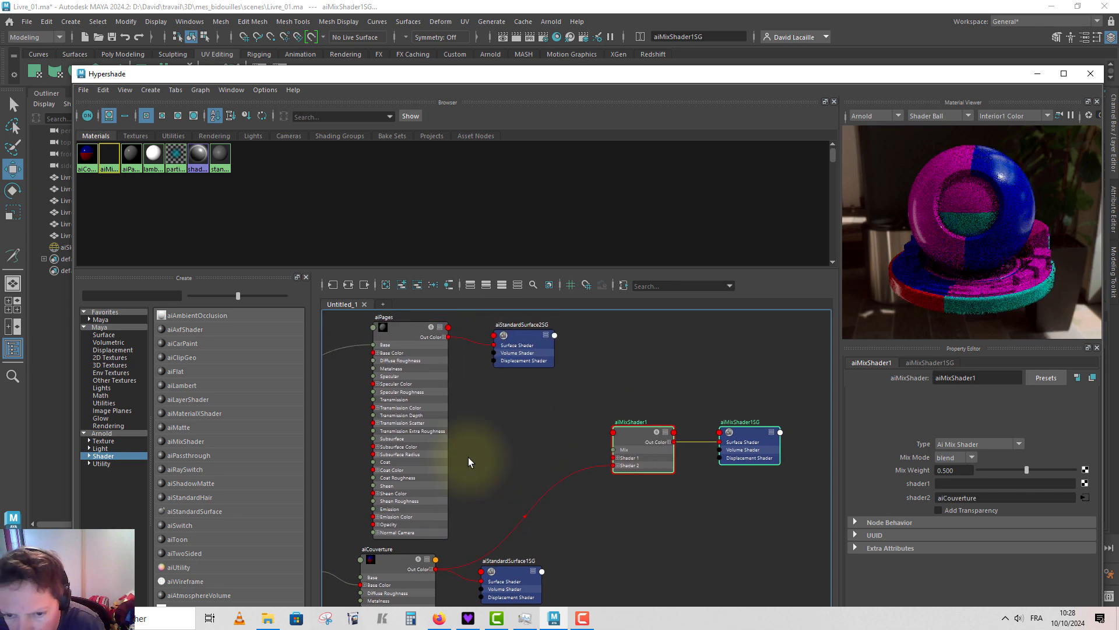
{"action": "left_click_drag", "start_coordinate": [444, 336], "coordinate": [610, 458]}
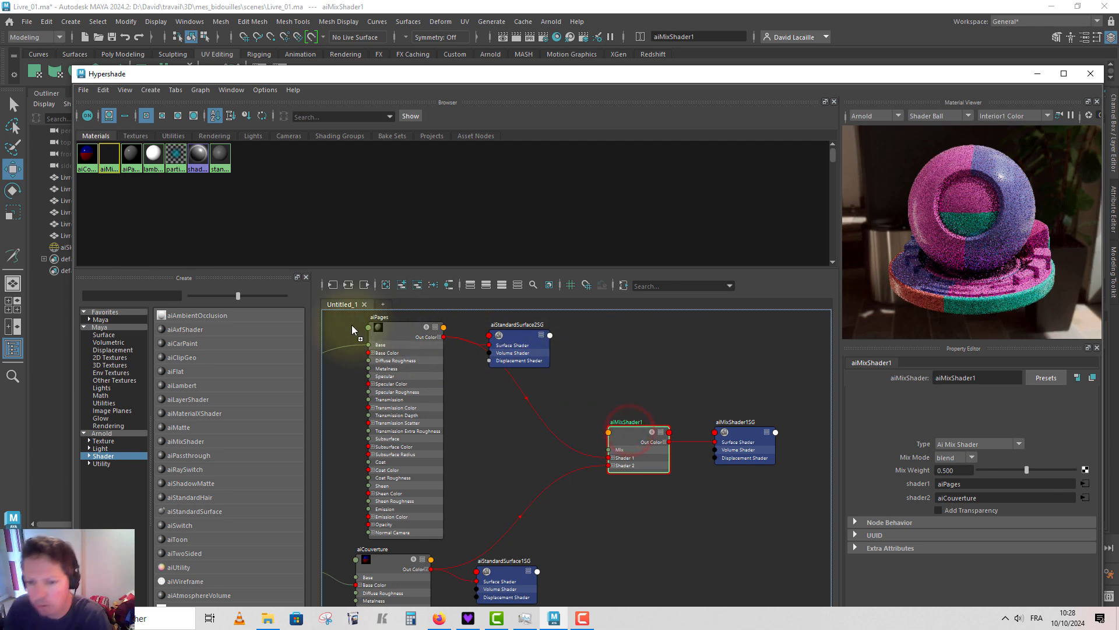
Move the Hypershade aside, open the Arnold RenderView and start rendering the stack of books.
{"action": "left_click_drag", "start_coordinate": [752, 73], "coordinate": [245, 115]}
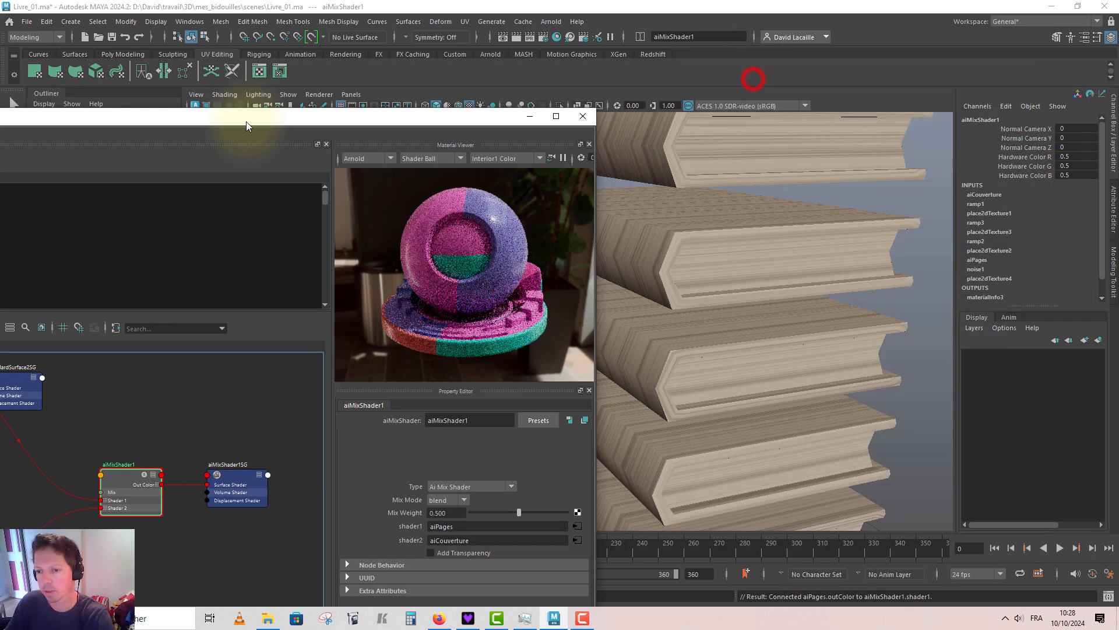
{"action": "left_click", "coordinate": [547, 22]}
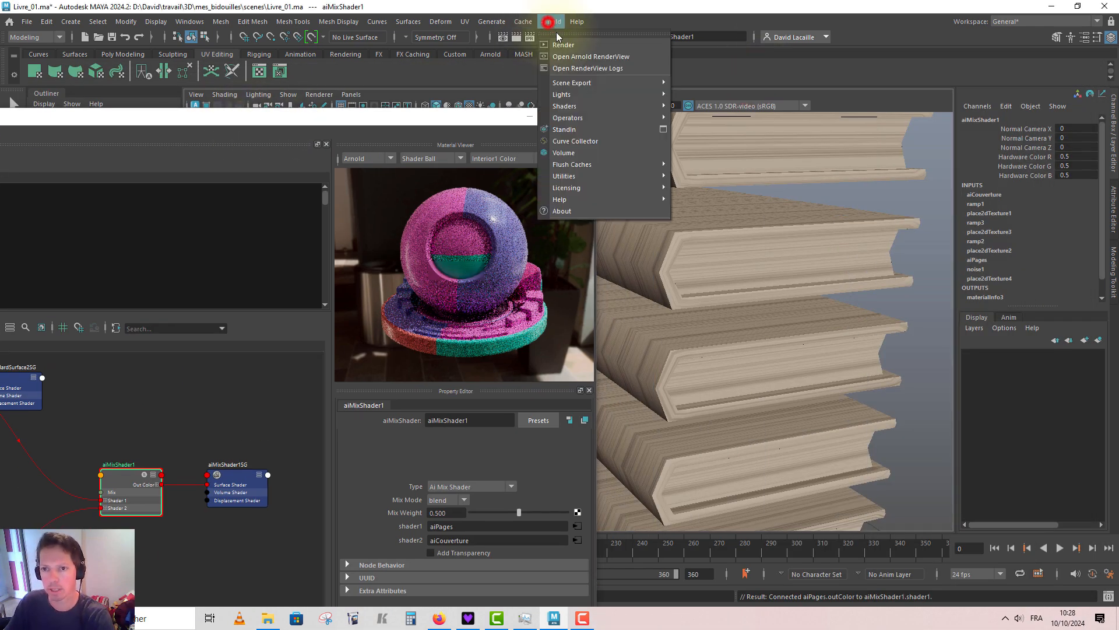
{"action": "left_click", "coordinate": [583, 58]}
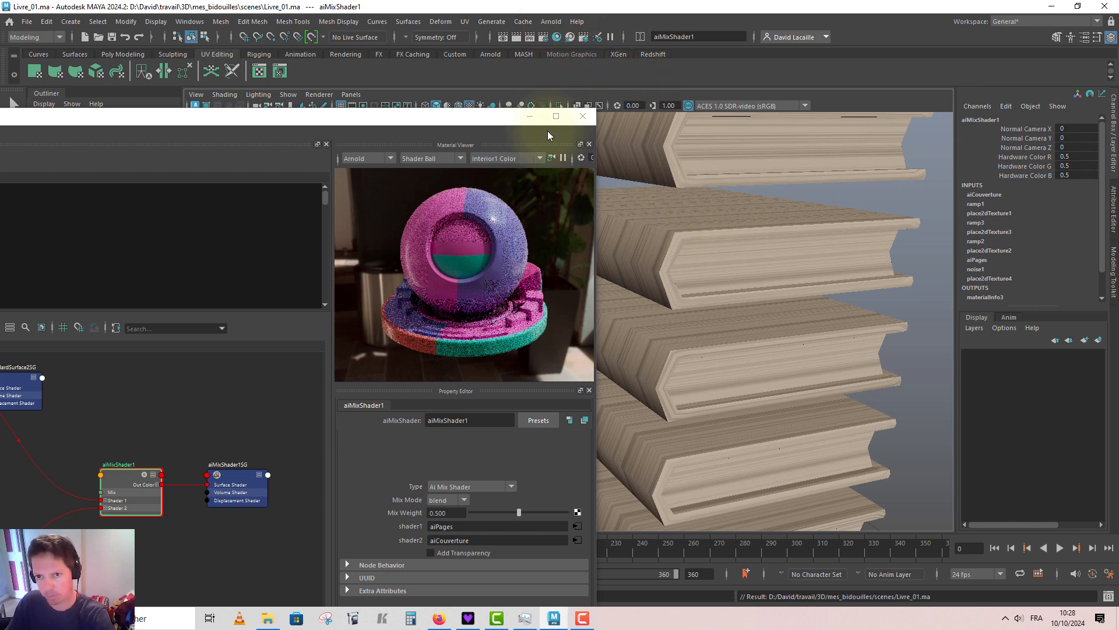
{"action": "left_click_drag", "start_coordinate": [490, 110], "coordinate": [800, 114]}
{"action": "left_click", "coordinate": [822, 125]}
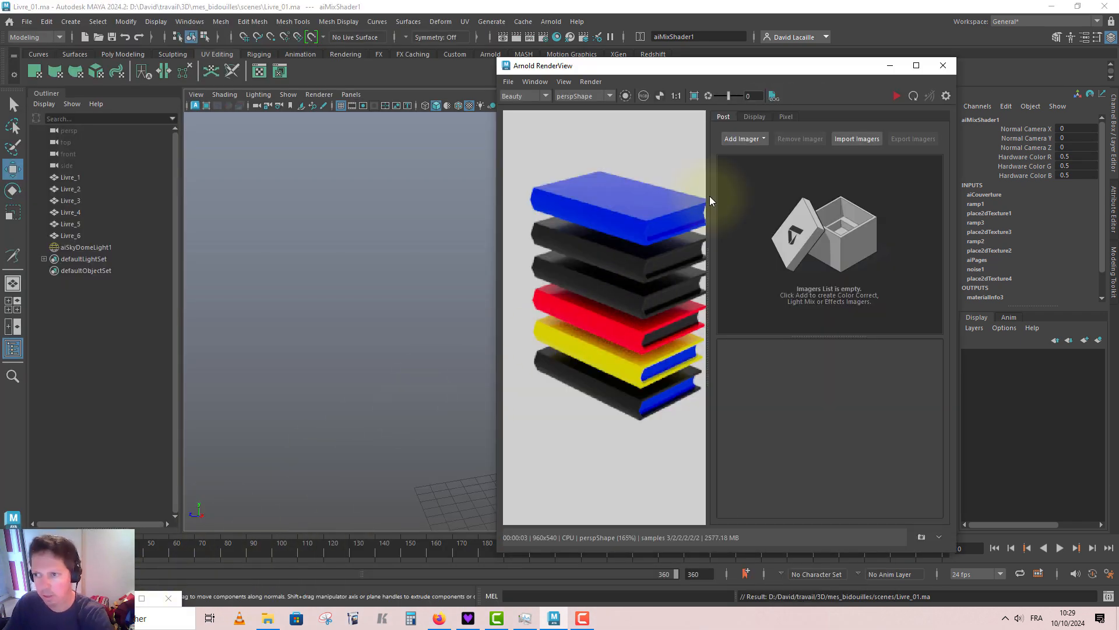
{"action": "left_click", "coordinate": [896, 95]}
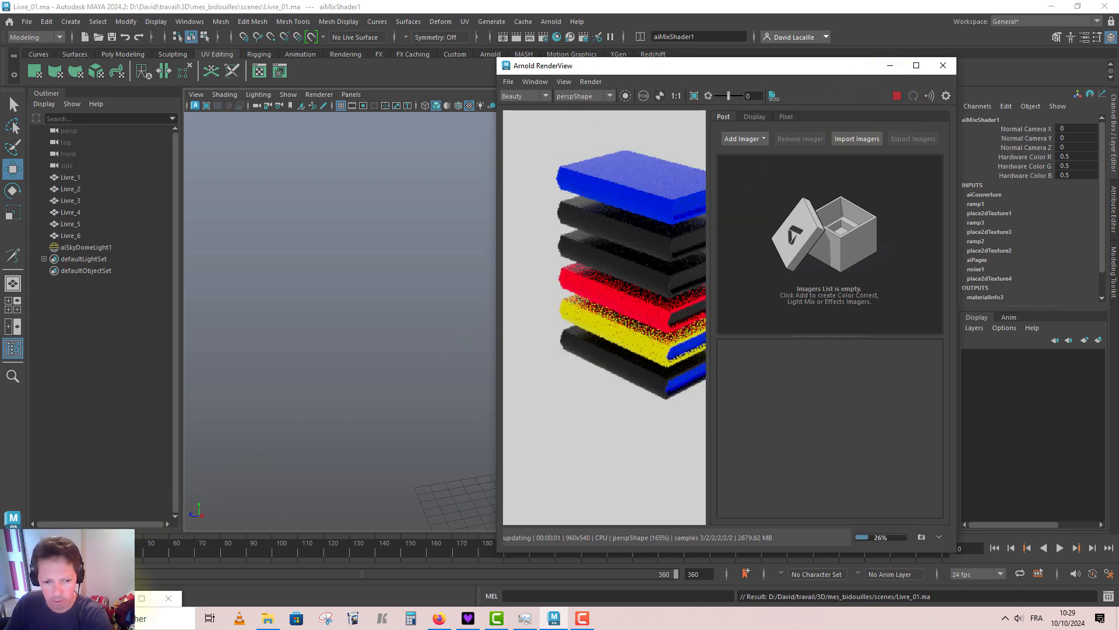
Set the mix shader's weight to about 0.644 and pause the Material Viewer, keeping the whole render visible beside the Hypershade.
{"action": "left_click", "coordinate": [122, 596]}
{"action": "left_click_drag", "start_coordinate": [725, 142], "coordinate": [336, 101]}
{"action": "left_click_drag", "start_coordinate": [419, 481], "coordinate": [410, 483]}
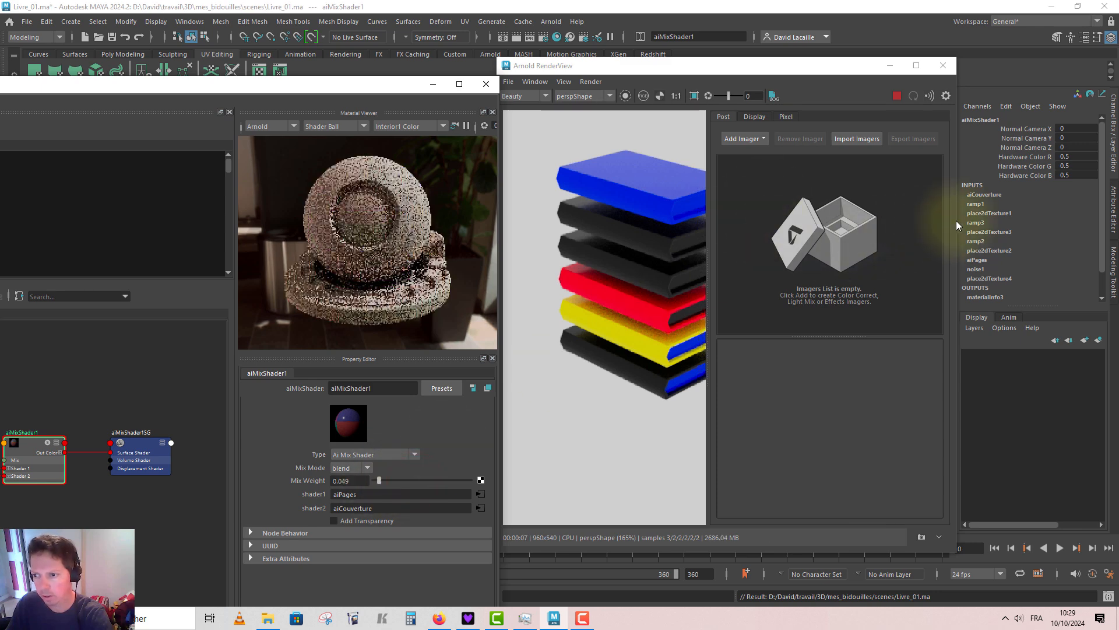
{"action": "left_click_drag", "start_coordinate": [958, 220], "coordinate": [1030, 220]}
{"action": "left_click", "coordinate": [466, 125]}
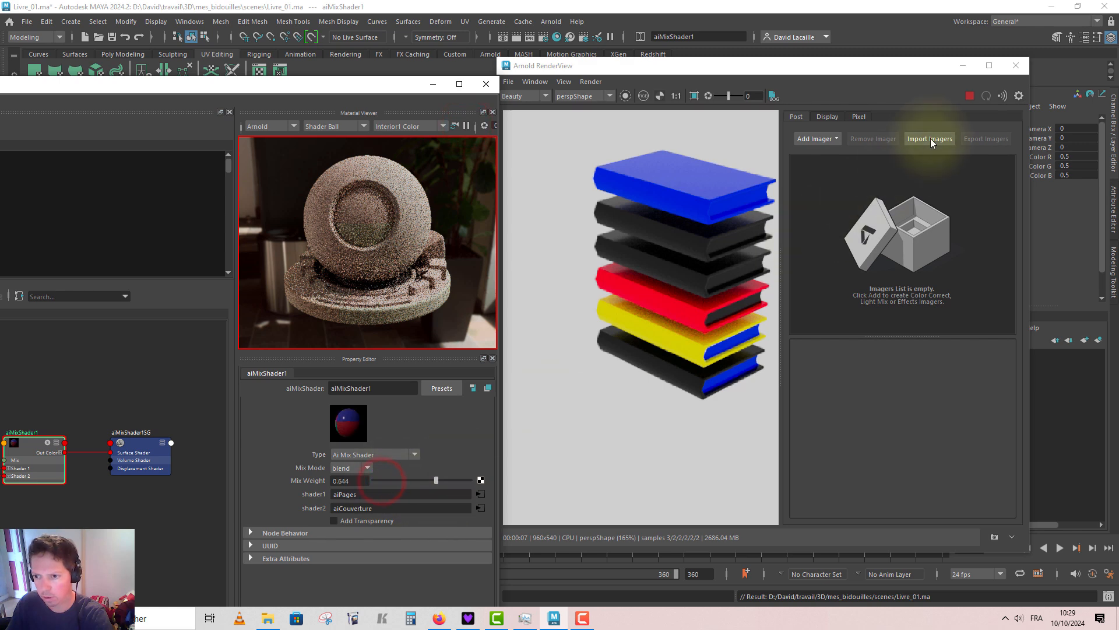
Restart the Arnold render from the current view and frame the whole stack of books next to the RenderView.
{"action": "left_click", "coordinate": [715, 209]}
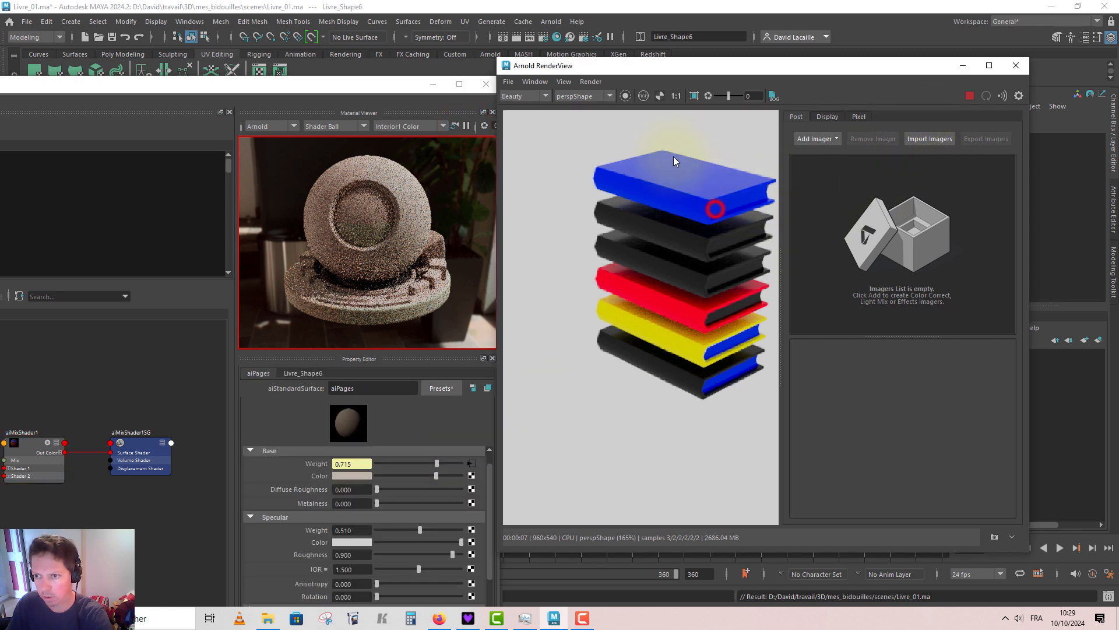
{"action": "left_click", "coordinate": [967, 97]}
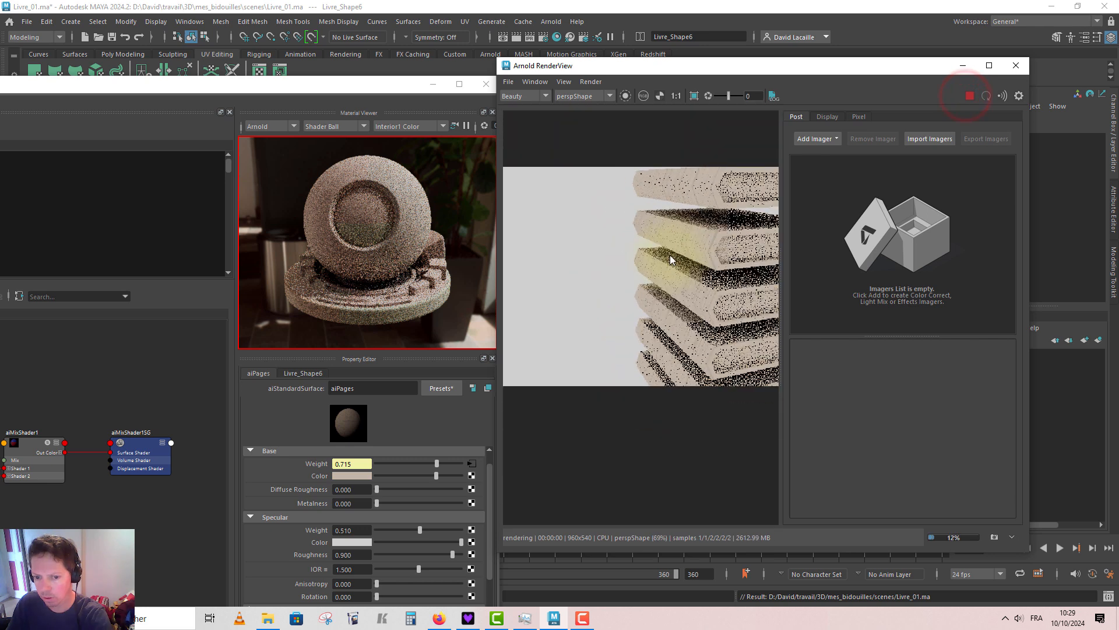
{"action": "left_click", "coordinate": [31, 450]}
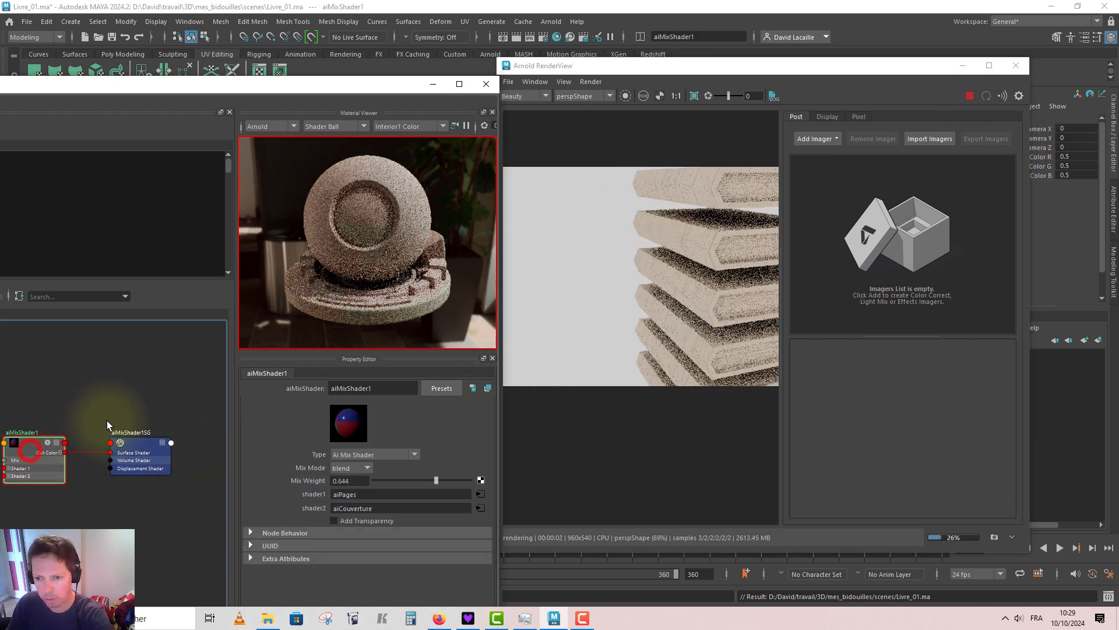
{"action": "left_click_drag", "start_coordinate": [650, 64], "coordinate": [891, 66]}
{"action": "scroll", "coordinate": [618, 280], "scroll_direction": "down", "scroll_amount": 5}
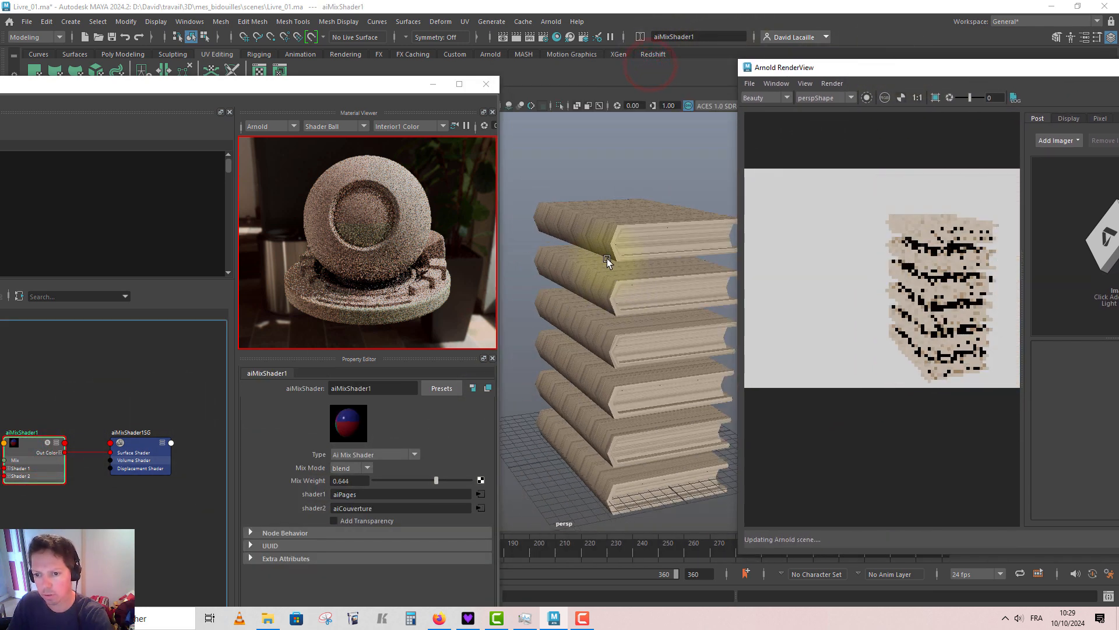
Rename the mix shader aiLivres and assign it to all six books.
{"action": "left_click_drag", "start_coordinate": [565, 167], "coordinate": [664, 529]}
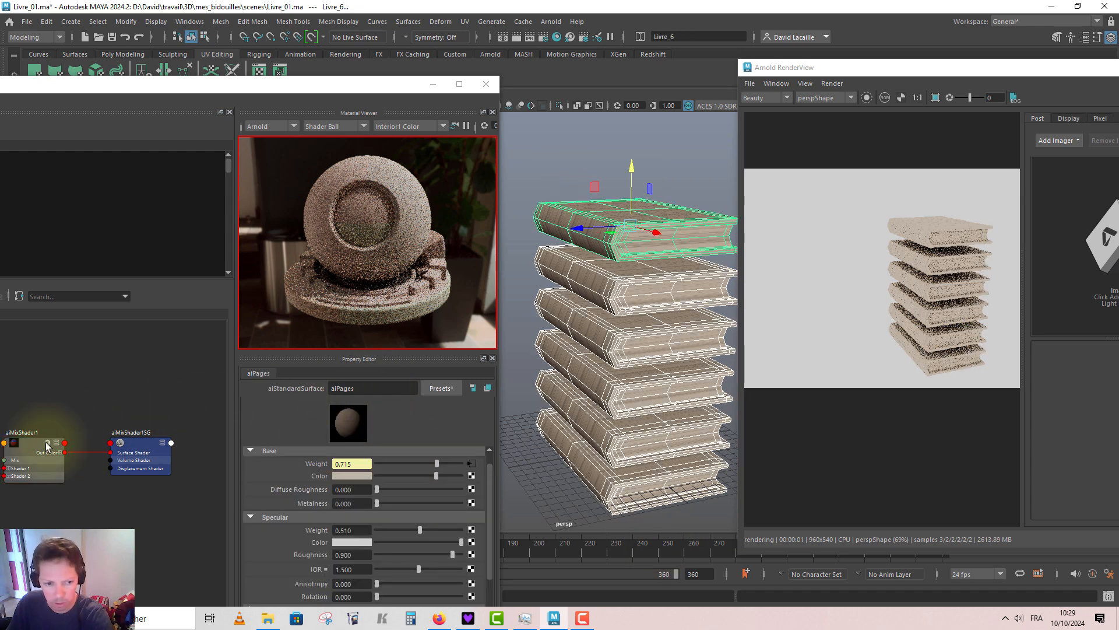
{"action": "left_click", "coordinate": [26, 449]}
{"action": "left_click_drag", "start_coordinate": [373, 389], "coordinate": [336, 391]}
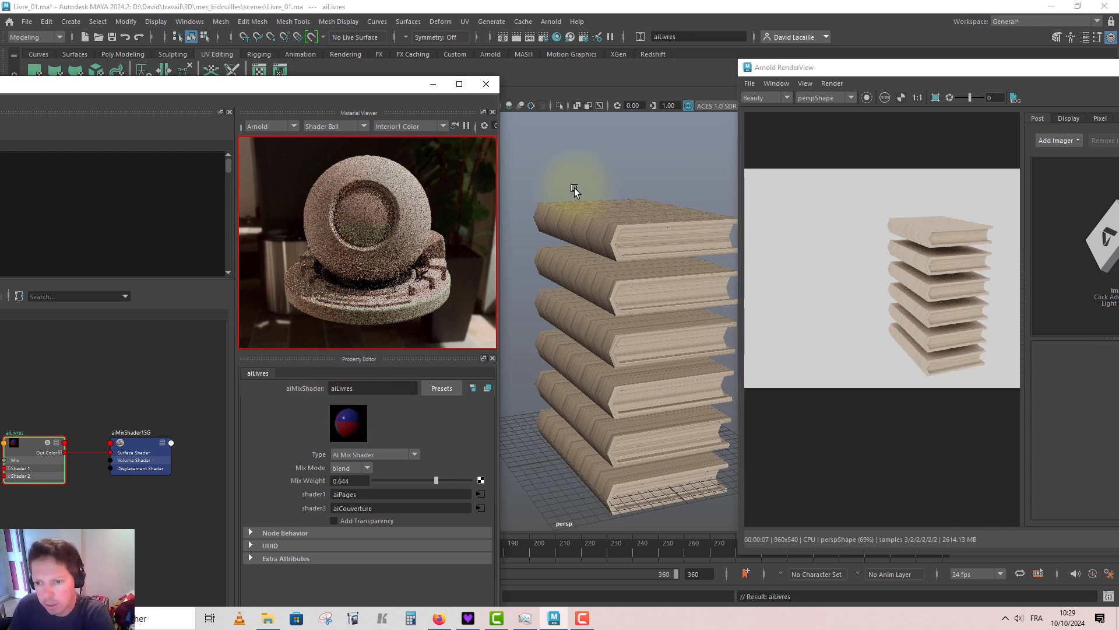
{"action": "left_click_drag", "start_coordinate": [564, 184], "coordinate": [699, 536]}
{"action": "right_click_drag", "start_coordinate": [653, 397], "coordinate": [742, 533]}
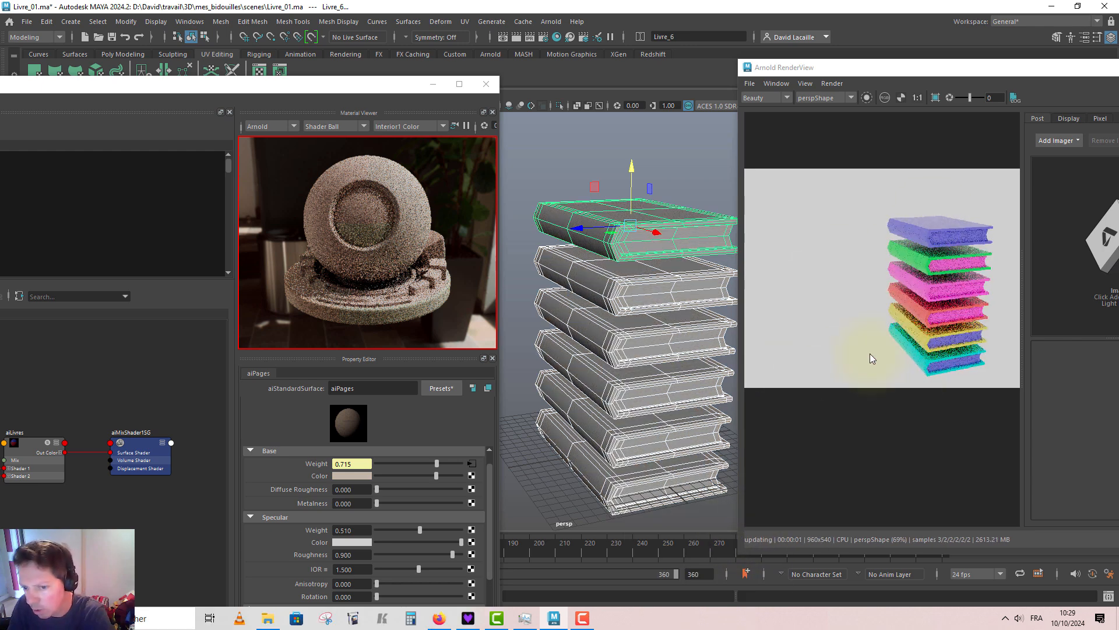
Test the aiLivres mix weight at 1.000 and about 0.411 to compare the blend of covers and pages.
{"action": "left_click", "coordinate": [33, 447]}
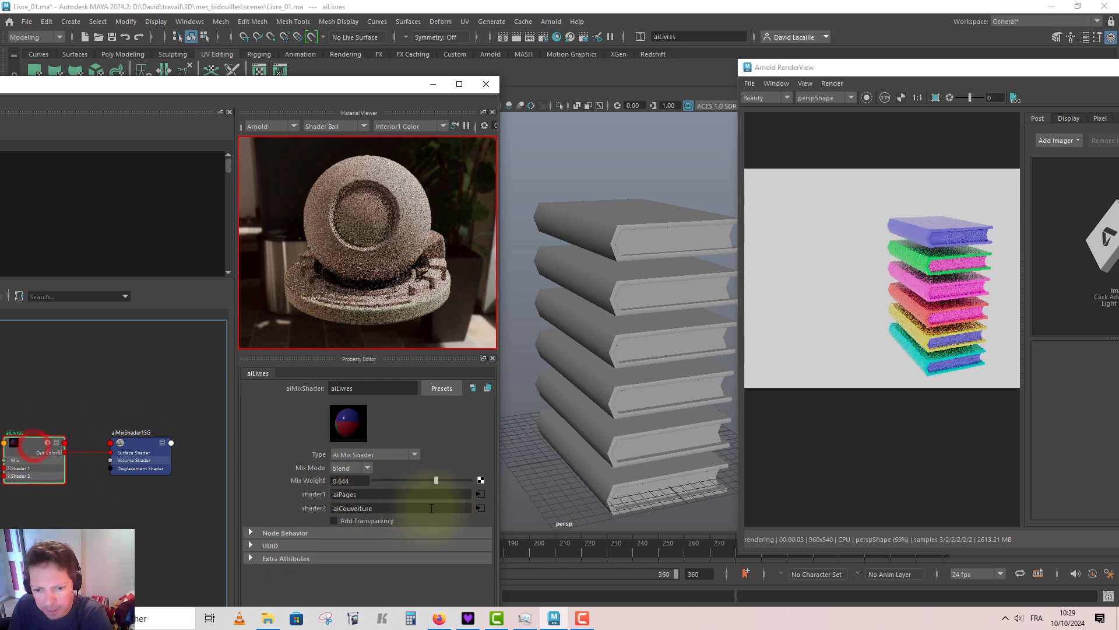
{"action": "left_click_drag", "start_coordinate": [425, 479], "coordinate": [516, 480]}
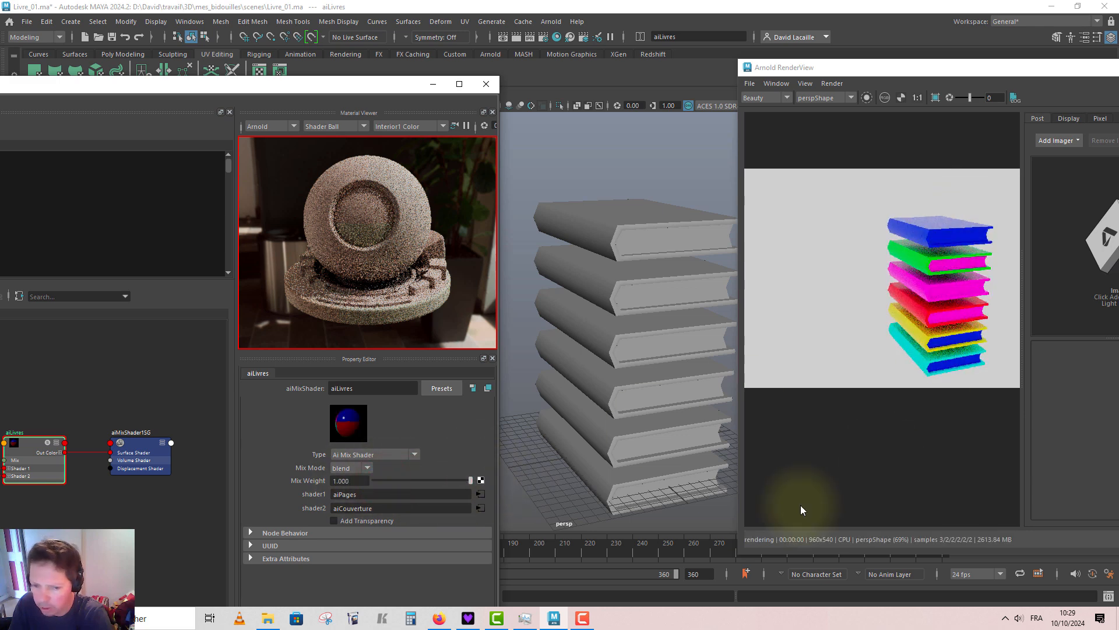
{"action": "left_click_drag", "start_coordinate": [429, 480], "coordinate": [398, 481]}
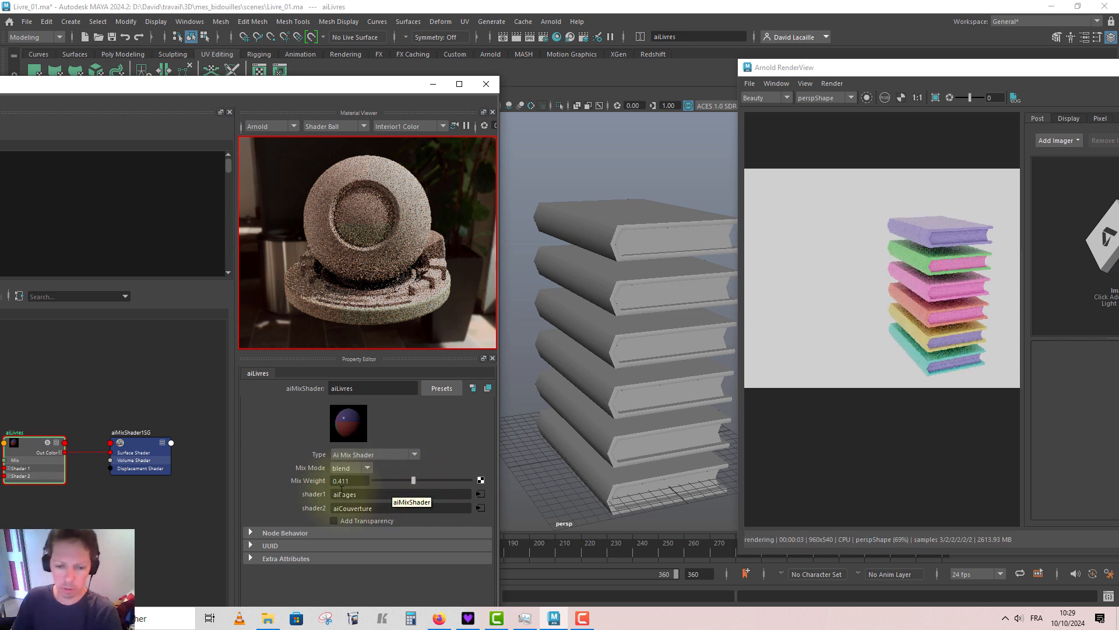
Map a ramp texture to the aiLivres mix weight and set the ramp's interpolation to None.
{"action": "scroll", "coordinate": [145, 382], "scroll_direction": "up", "scroll_amount": 1}
{"action": "middle_click_drag", "start_coordinate": [145, 382], "coordinate": [217, 368], "text": "alt"}
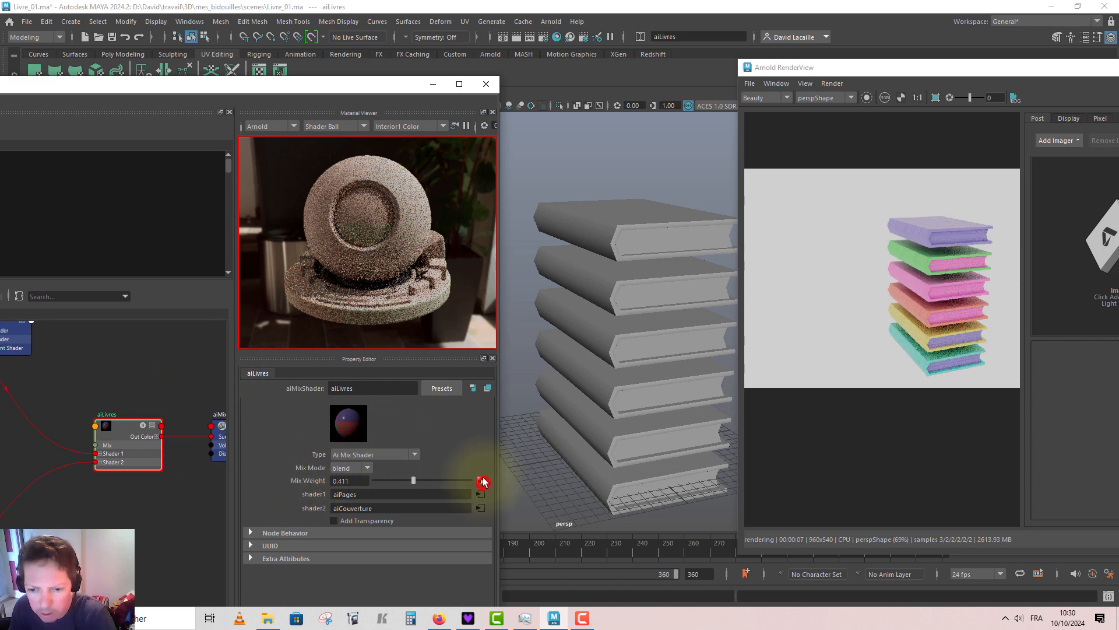
{"action": "left_click", "coordinate": [482, 482]}
{"action": "left_click", "coordinate": [489, 446]}
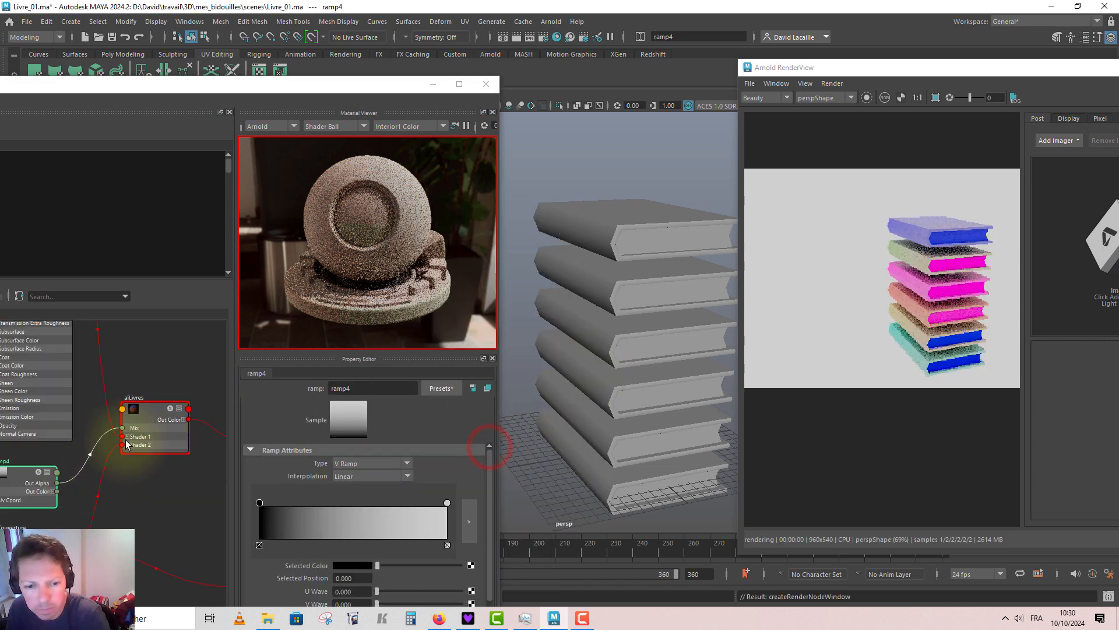
{"action": "left_click", "coordinate": [371, 475]}
{"action": "left_click", "coordinate": [369, 488]}
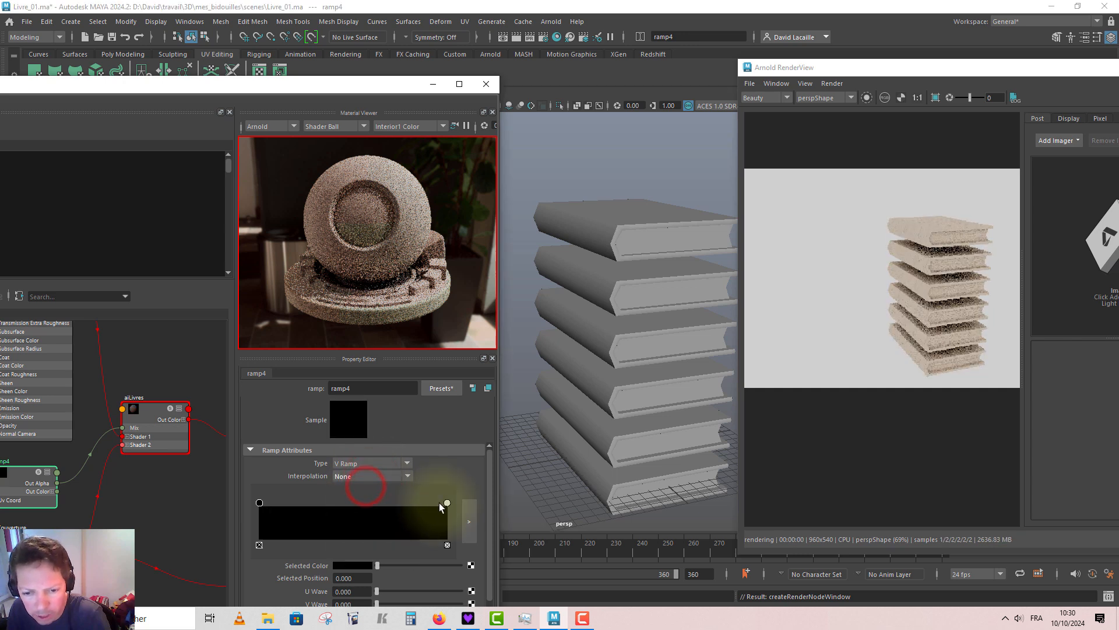
Place the mix ramp's light grey color at position 0 and its black color at 0.895.
{"action": "mouse_move", "coordinate": [444, 503]}
{"action": "left_mouse_down"}
{"action": "mouse_move", "coordinate": [261, 502]}
{"action": "mouse_move", "coordinate": [427, 504]}
{"action": "left_mouse_up"}
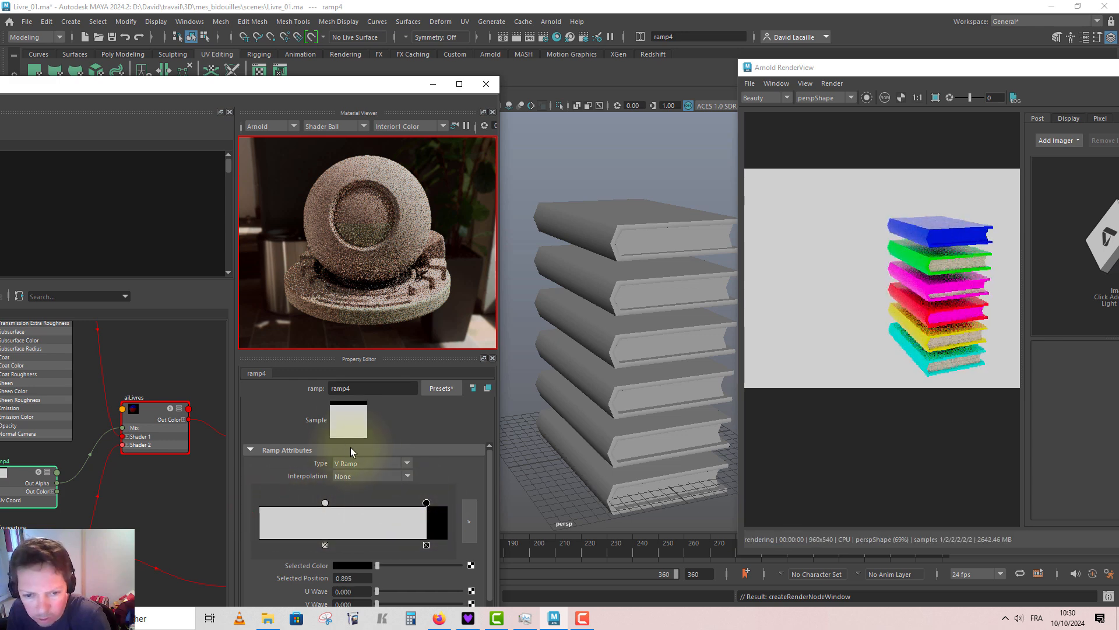
{"action": "left_click", "coordinate": [426, 503]}
{"action": "left_click_drag", "start_coordinate": [313, 502], "coordinate": [257, 502]}
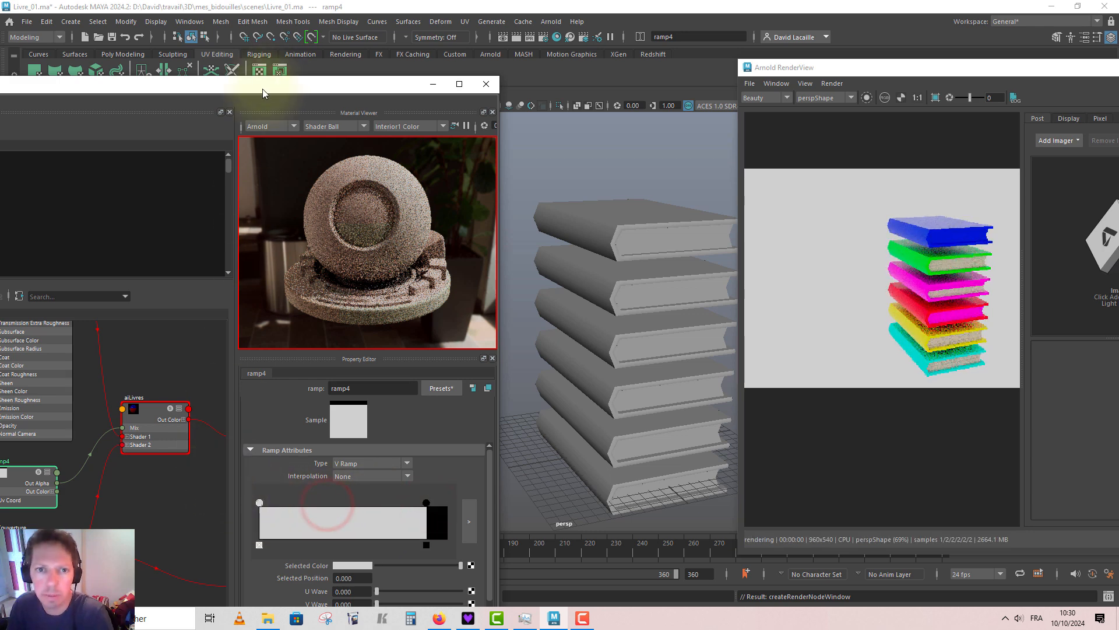
Open the UV Editor and clear the Arnold RenderView out of the way.
{"action": "left_click_drag", "start_coordinate": [262, 89], "coordinate": [263, 125]}
{"action": "left_click", "coordinate": [260, 74]}
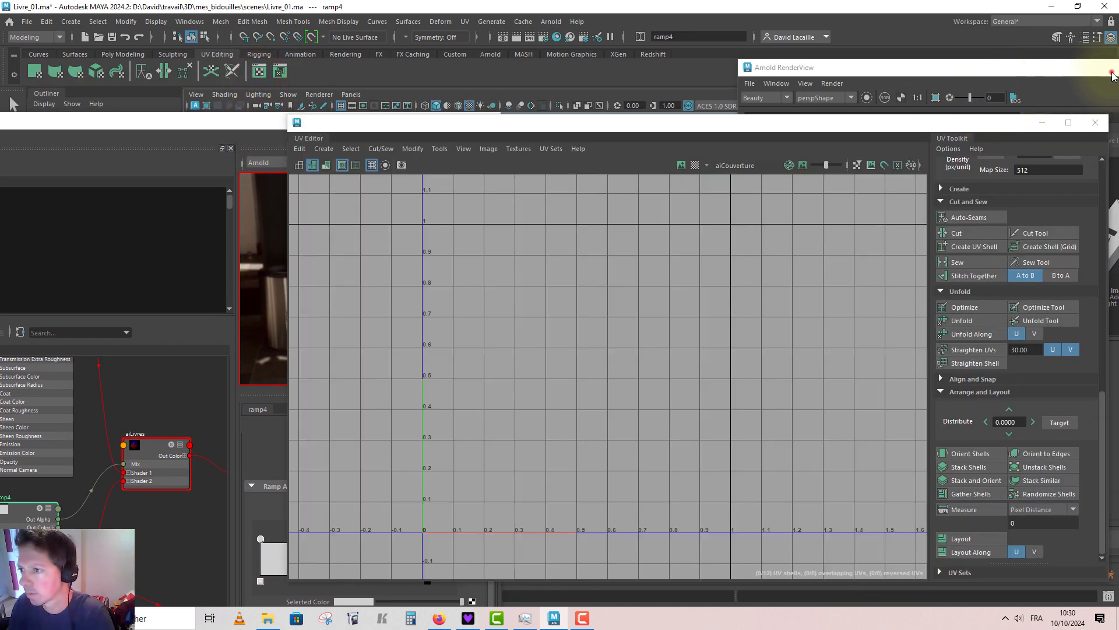
{"action": "left_click_drag", "start_coordinate": [1110, 68], "coordinate": [1022, 86]}
{"action": "left_click", "coordinate": [1043, 62]}
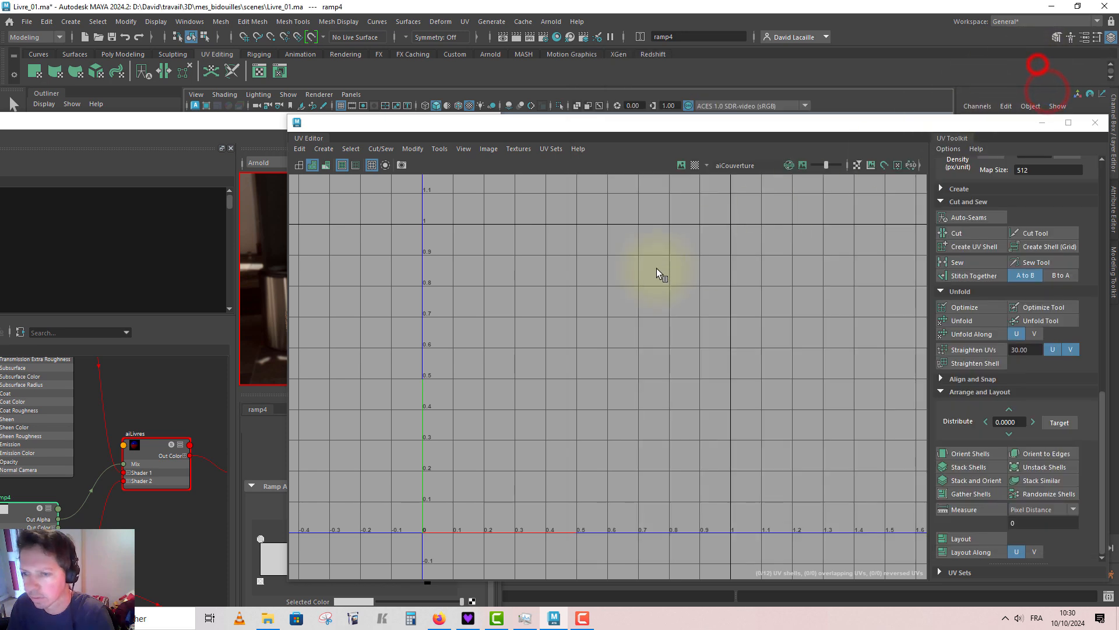
Clear the UV Editor out of the way and move the mix ramp's black color to position 0.802.
{"action": "left_click", "coordinate": [207, 387]}
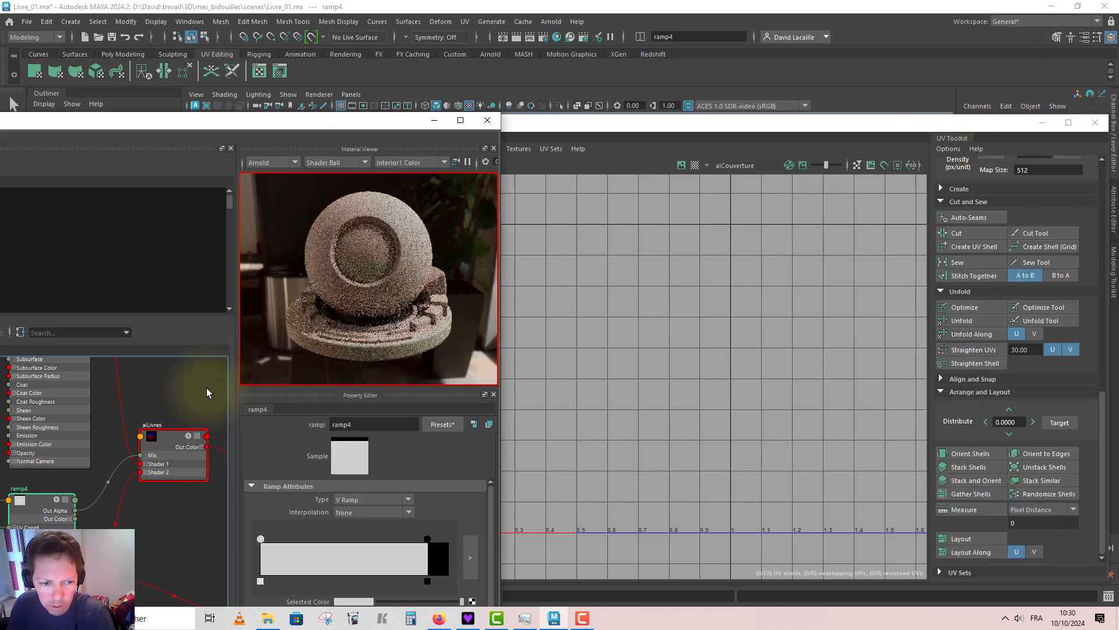
{"action": "left_click", "coordinate": [1042, 122]}
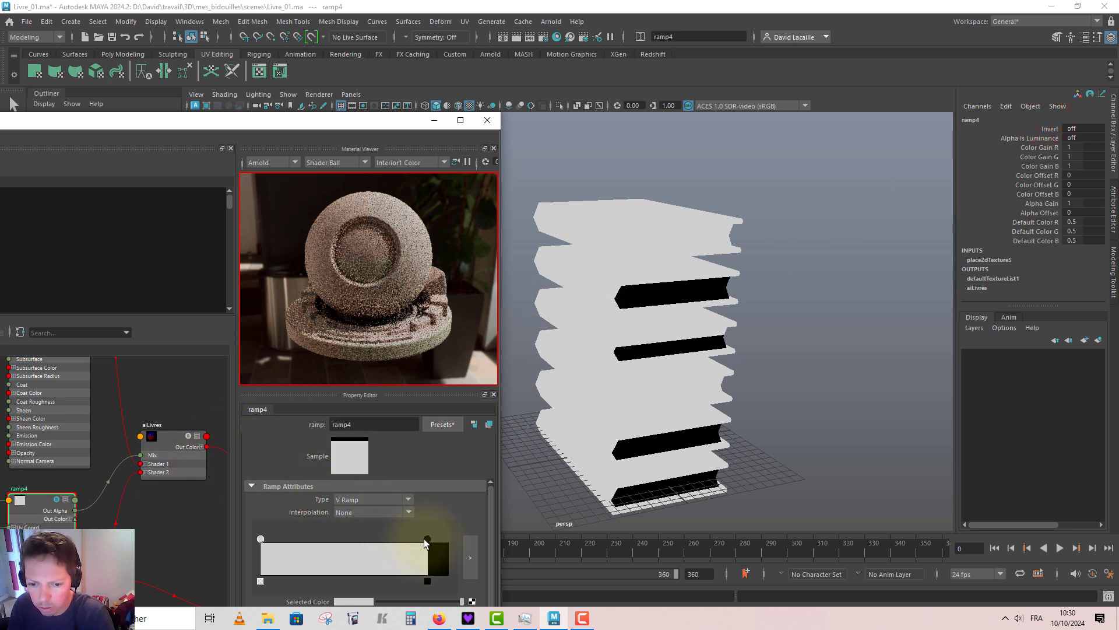
{"action": "left_click_drag", "start_coordinate": [427, 538], "coordinate": [421, 539]}
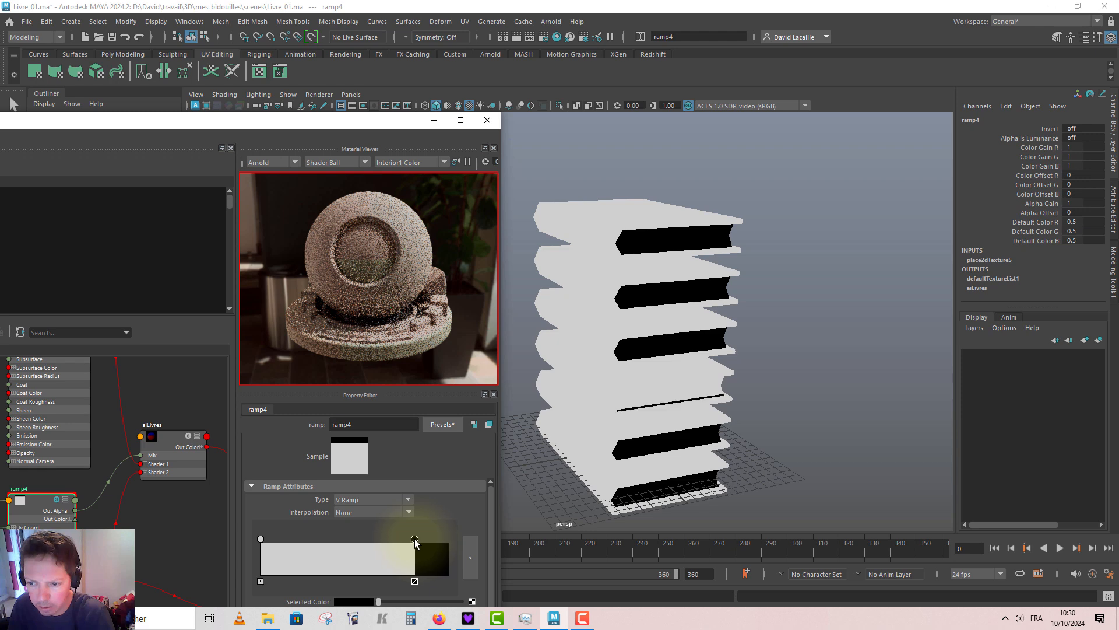
Show the ramp4 texture behind the UV shells of Livre_6 in the UV Editor.
{"action": "left_click", "coordinate": [259, 71]}
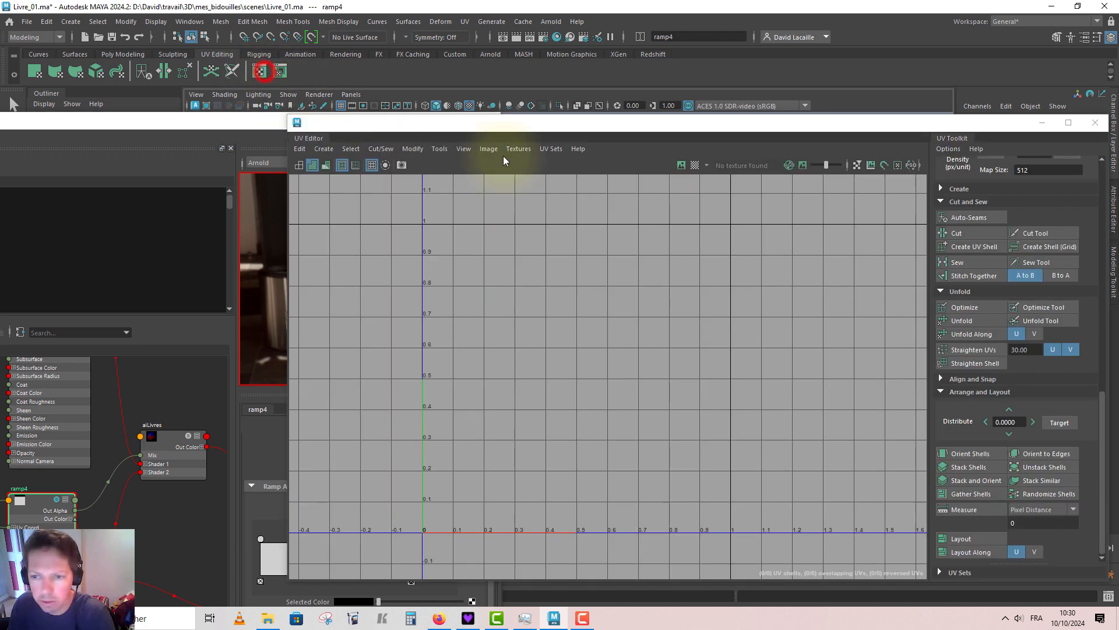
{"action": "left_click_drag", "start_coordinate": [517, 124], "coordinate": [600, 430]}
{"action": "left_click_drag", "start_coordinate": [761, 180], "coordinate": [556, 586]}
{"action": "left_click_drag", "start_coordinate": [672, 428], "coordinate": [599, 243]}
{"action": "left_click", "coordinate": [716, 292]}
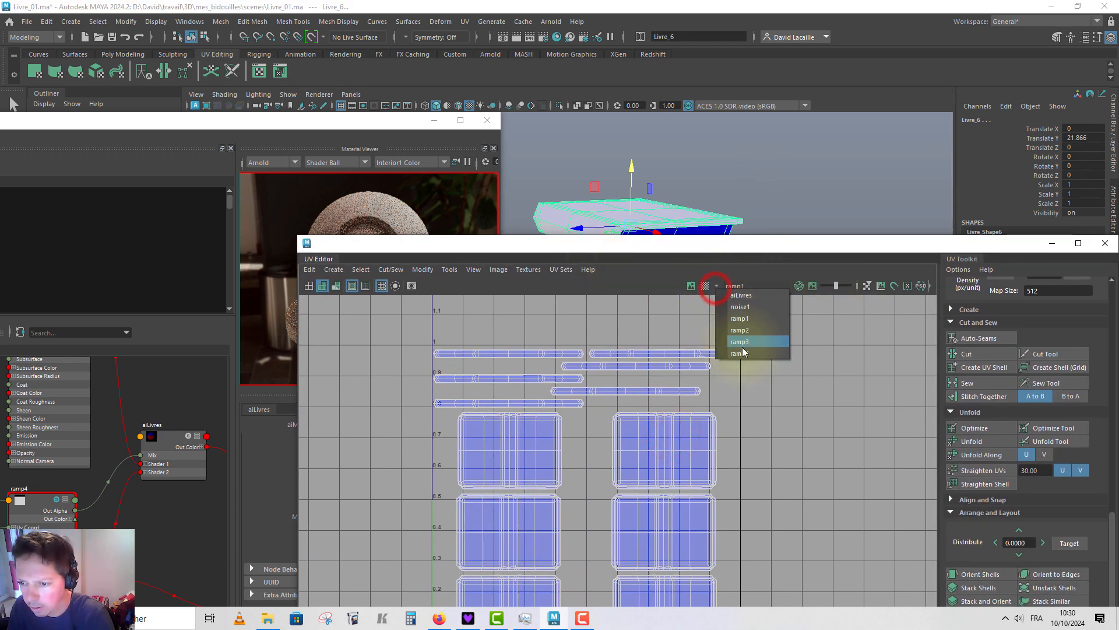
{"action": "left_click", "coordinate": [738, 355]}
{"action": "left_click", "coordinate": [690, 286]}
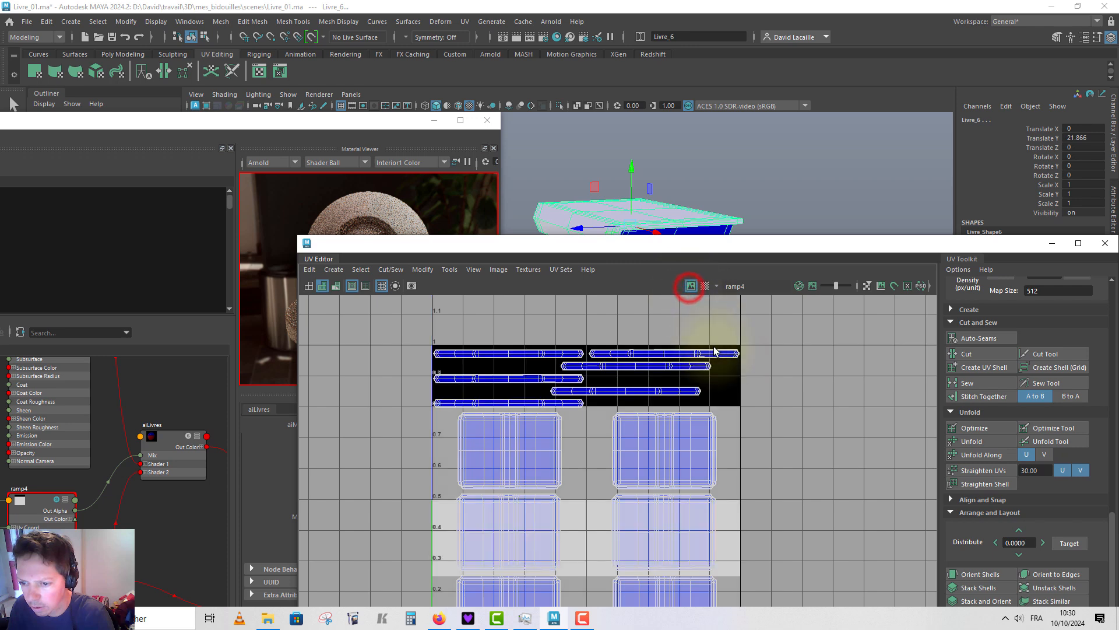
{"action": "scroll", "coordinate": [736, 442], "scroll_direction": "up", "scroll_amount": 1}
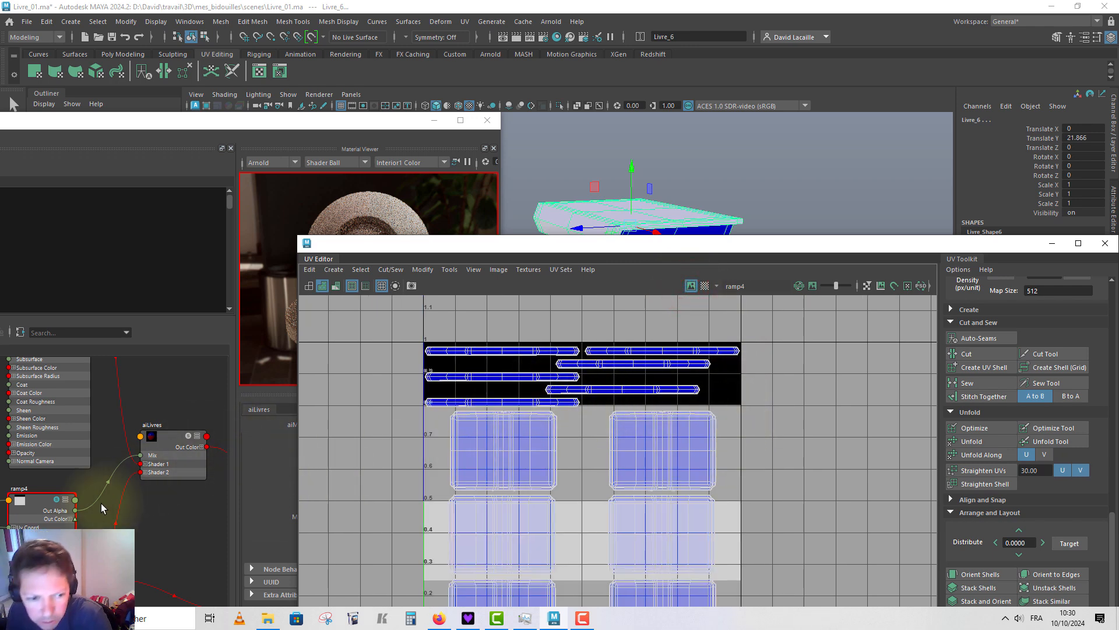
Reselect the ramp4 node and move its black color to position 0.789.
{"action": "left_click_drag", "start_coordinate": [342, 121], "coordinate": [200, 112]}
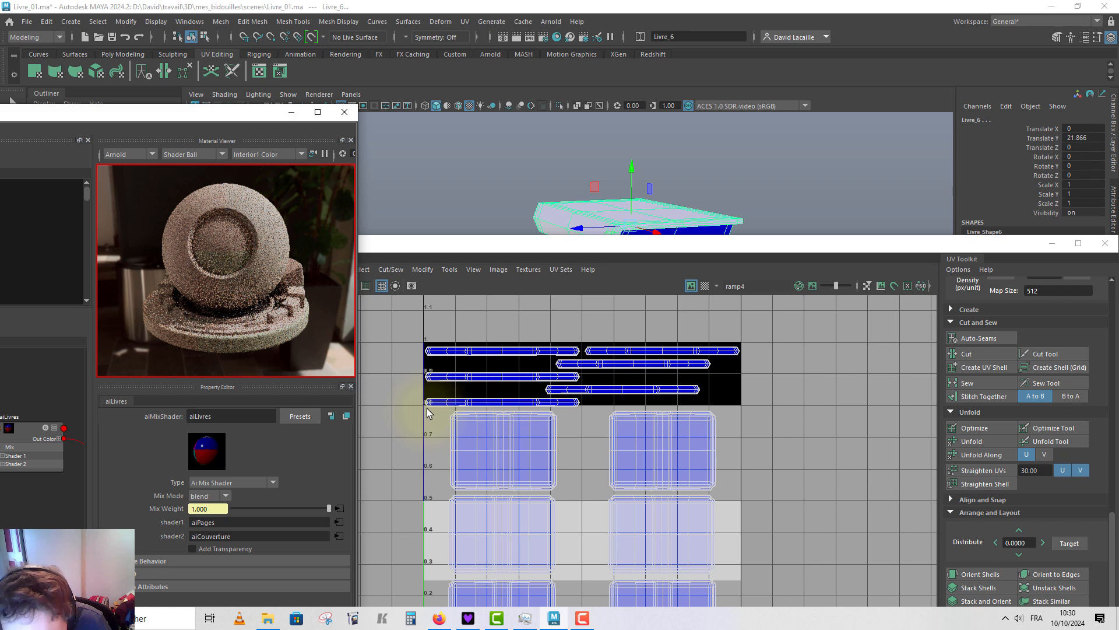
{"action": "left_click", "coordinate": [39, 515]}
{"action": "left_click_drag", "start_coordinate": [89, 112], "coordinate": [443, 75]}
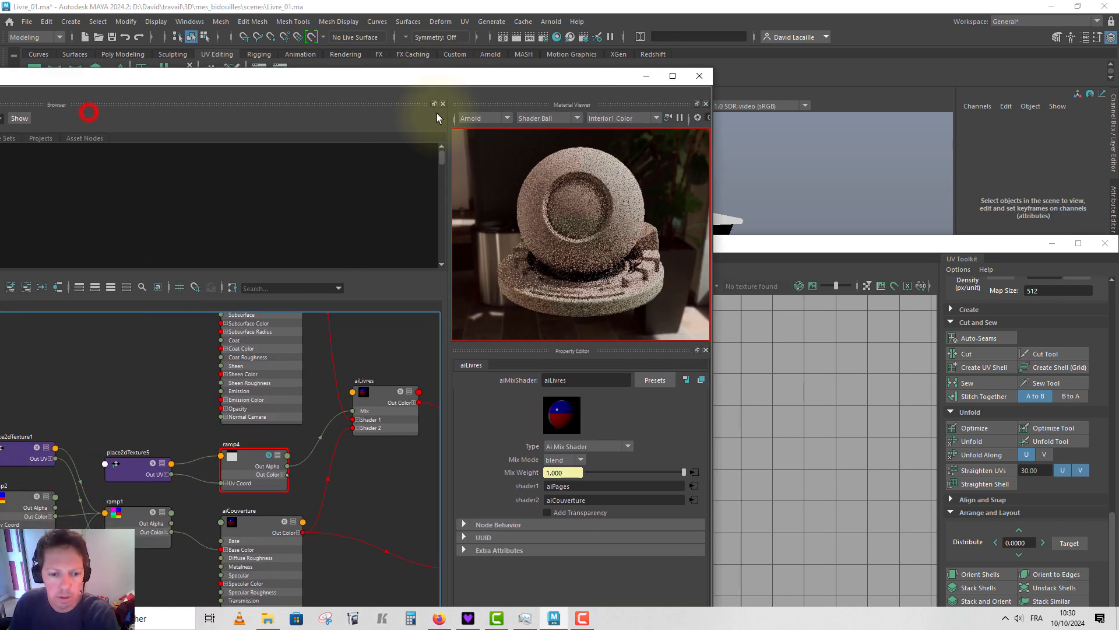
{"action": "left_click", "coordinate": [248, 461]}
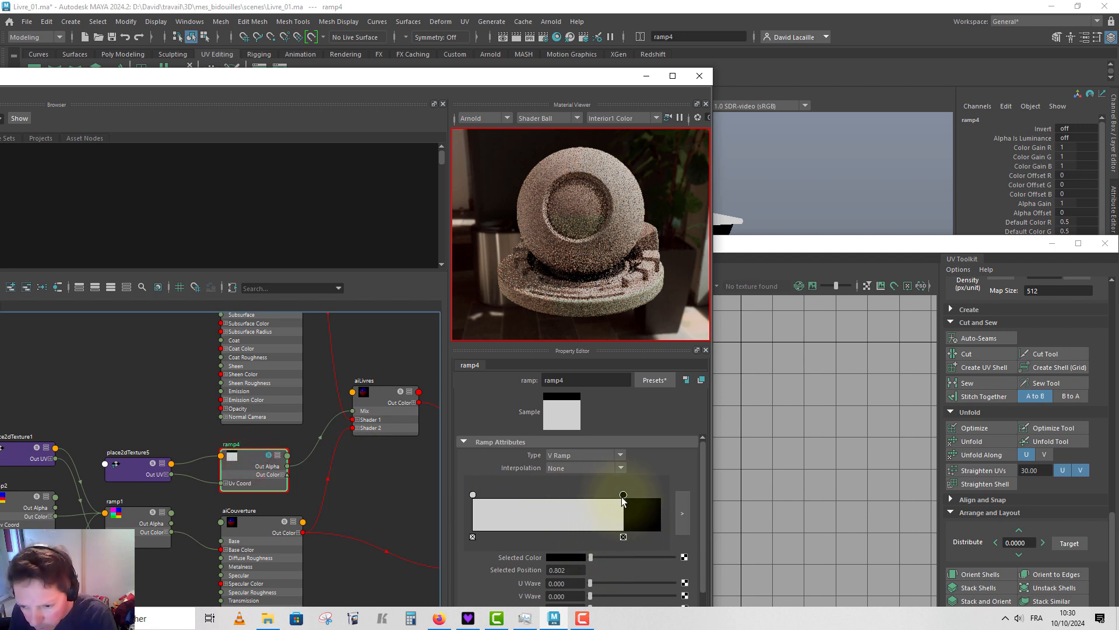
{"action": "left_click", "coordinate": [622, 496]}
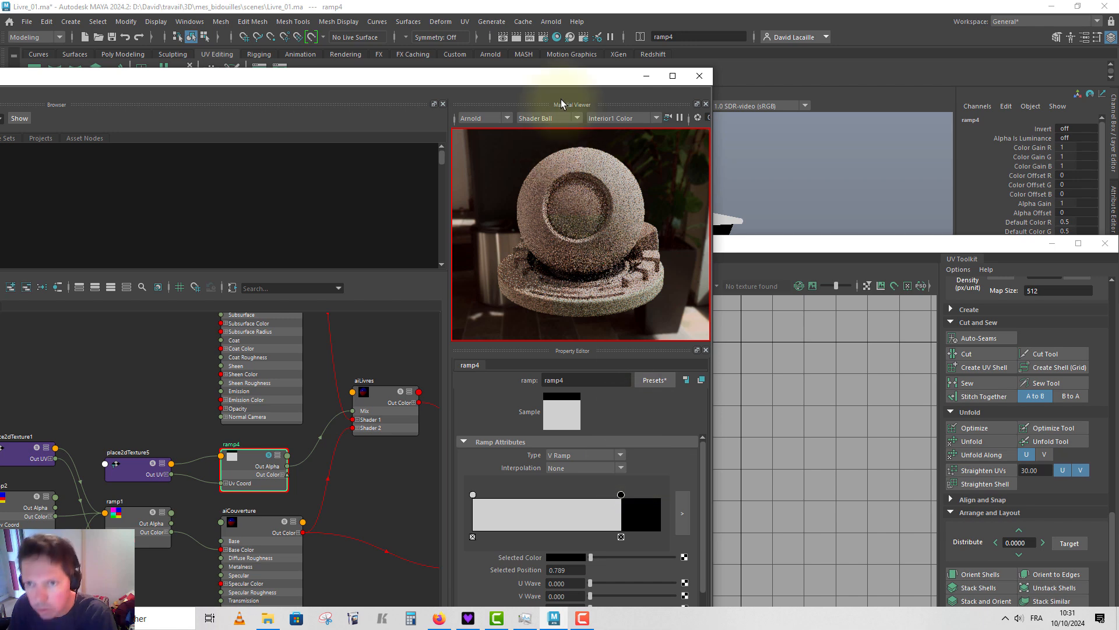
Move the Hypershade aside and close the UV Editor to uncover the book stack in the viewport.
{"action": "left_click_drag", "start_coordinate": [555, 77], "coordinate": [324, 104]}
{"action": "left_click_drag", "start_coordinate": [615, 250], "coordinate": [614, 262]}
{"action": "left_click_drag", "start_coordinate": [612, 352], "coordinate": [603, 547]}
{"action": "left_click_drag", "start_coordinate": [730, 388], "coordinate": [728, 432], "text": "alt"}
{"action": "left_click", "coordinate": [37, 483]}
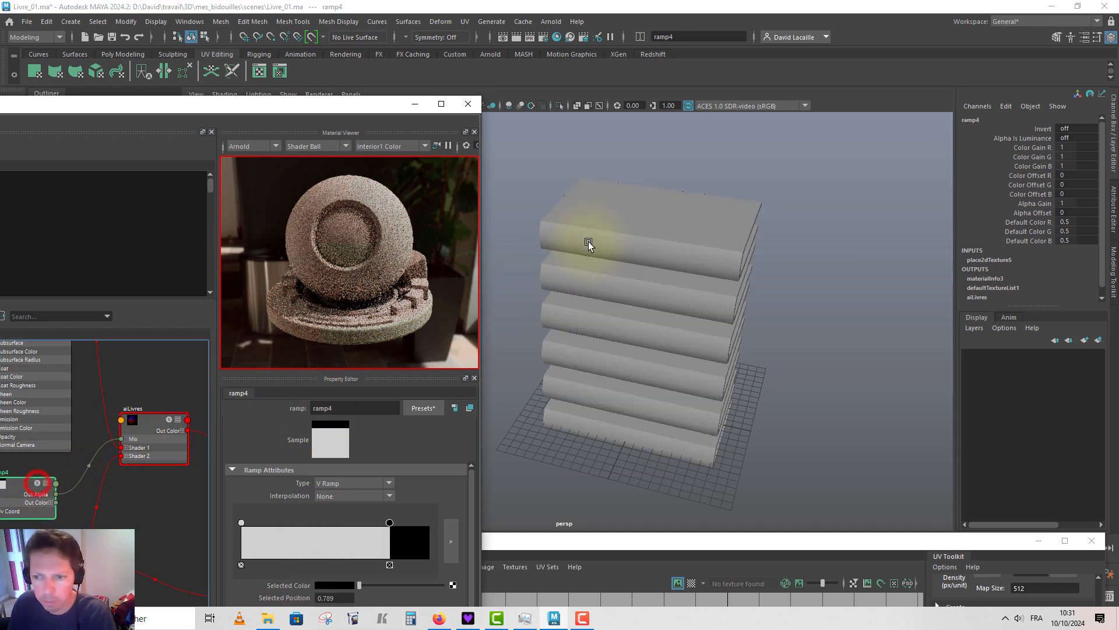
{"action": "left_click", "coordinate": [1092, 541]}
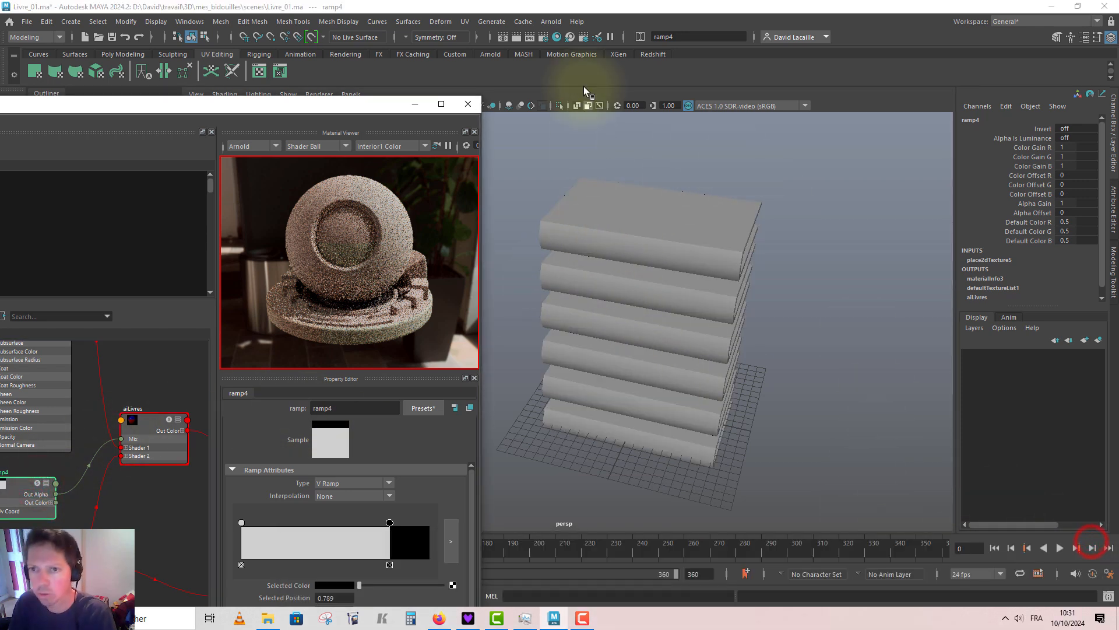
Open the Arnold RenderView, close the Hypershade and start rendering the book stack.
{"action": "left_click", "coordinate": [551, 22]}
{"action": "left_click", "coordinate": [577, 56]}
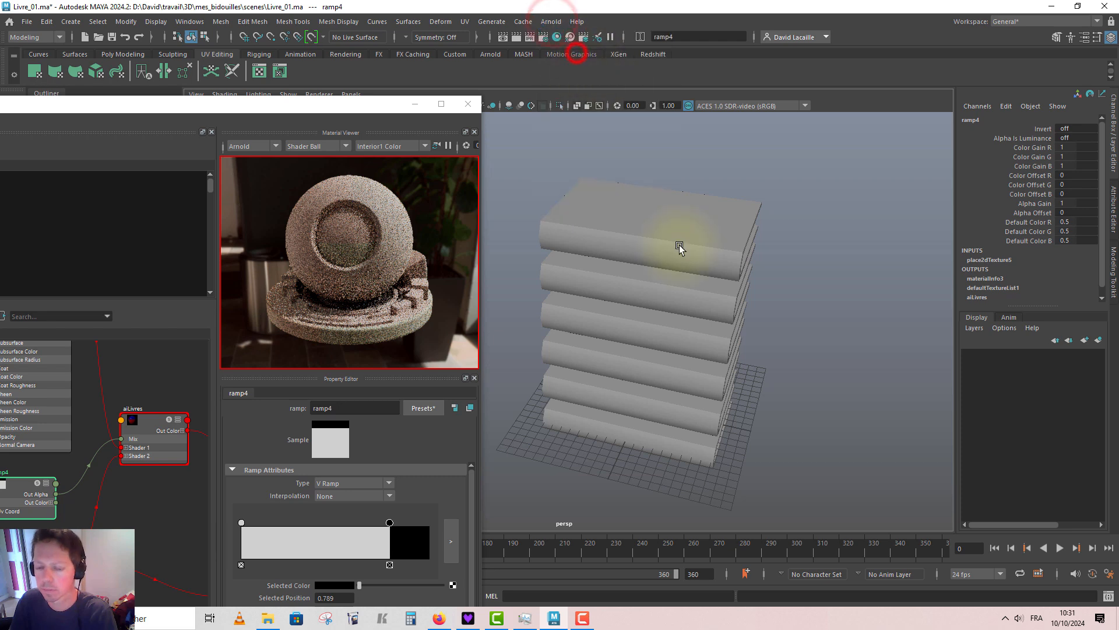
{"action": "left_click", "coordinate": [468, 105]}
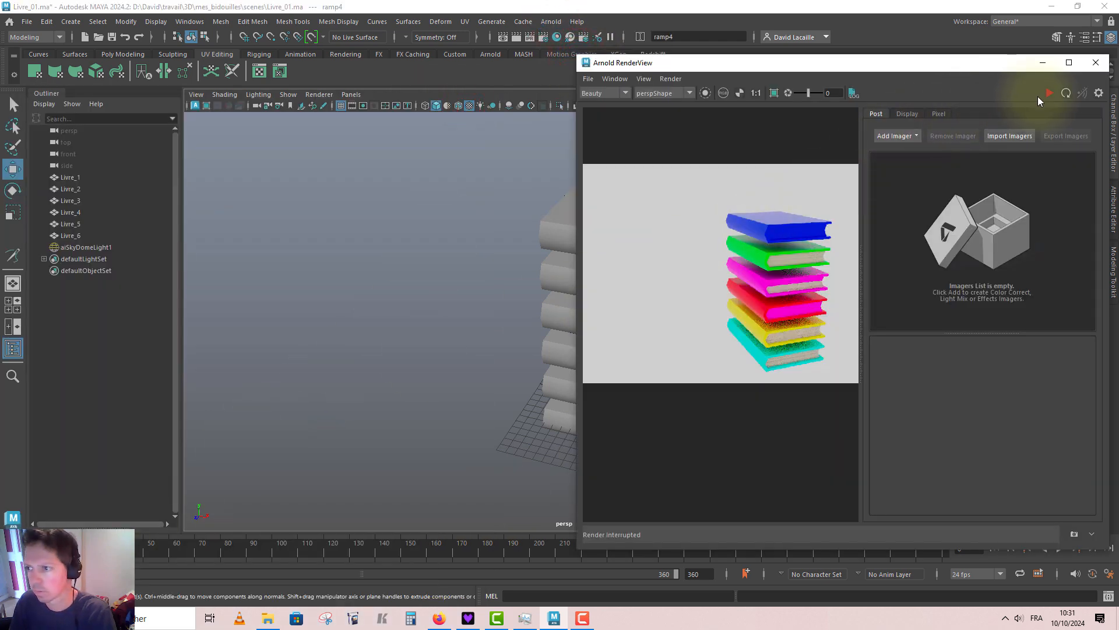
{"action": "left_click", "coordinate": [1049, 93]}
Examine the rendered covers and page edges of the book stack from several angles, both from afar and close up.
{"action": "middle_click_drag", "start_coordinate": [492, 215], "coordinate": [249, 240], "text": "alt"}
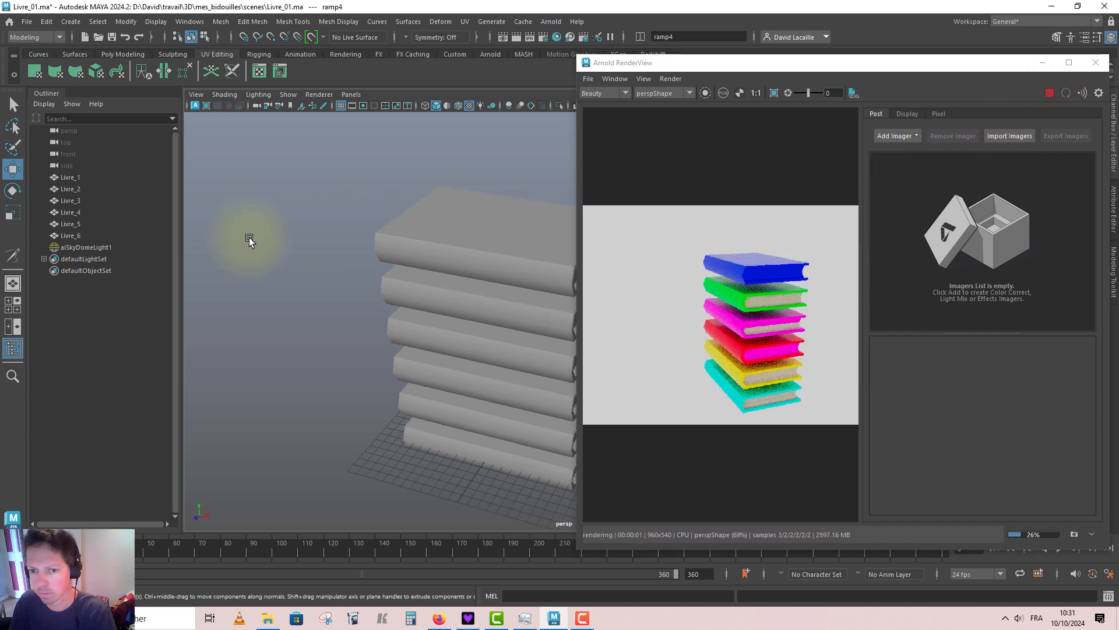
{"action": "left_click", "coordinate": [487, 243]}
{"action": "middle_click_drag", "start_coordinate": [432, 260], "coordinate": [336, 263], "text": "alt"}
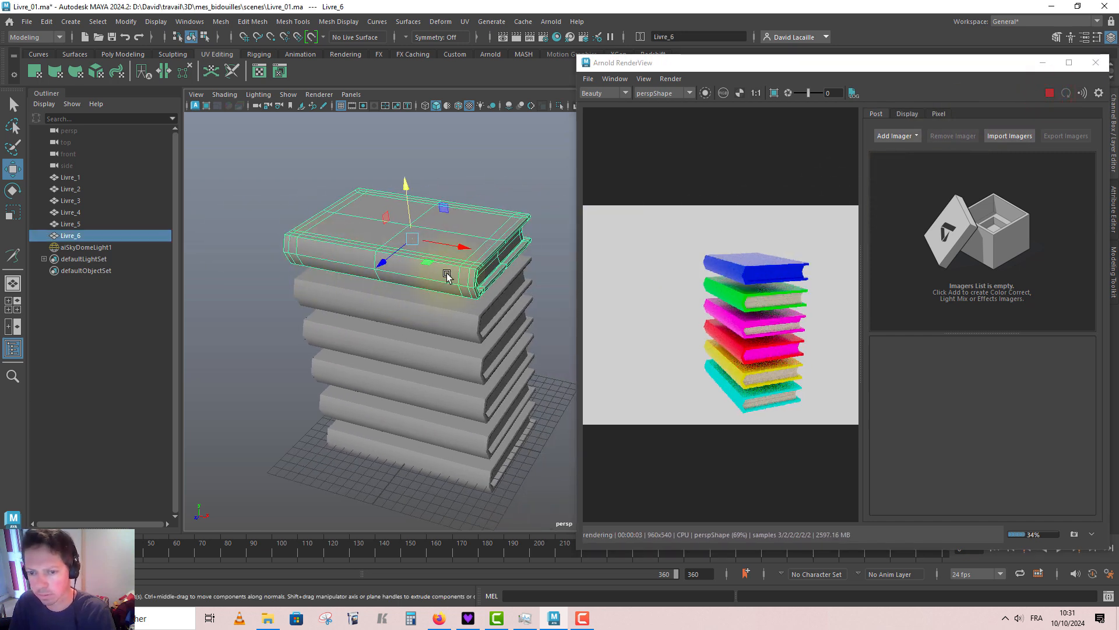
{"action": "left_click_drag", "start_coordinate": [497, 290], "coordinate": [553, 273], "text": "alt"}
{"action": "left_click", "coordinate": [1066, 93]}
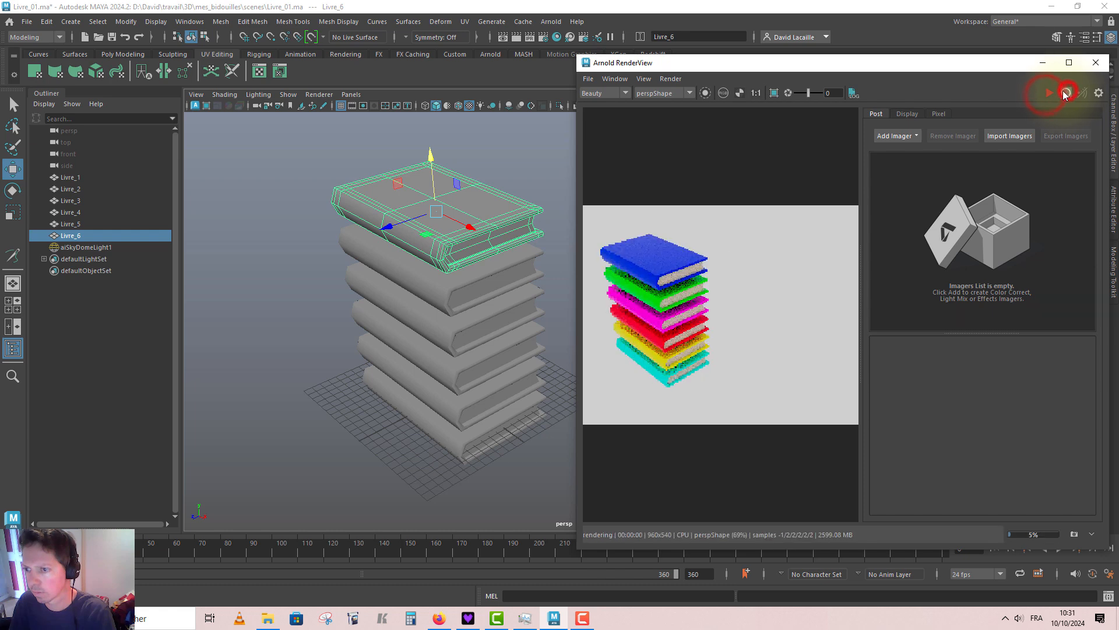
{"action": "left_click", "coordinate": [1053, 93]}
{"action": "left_click_drag", "start_coordinate": [508, 288], "coordinate": [482, 260], "text": "alt"}
{"action": "right_click_drag", "start_coordinate": [482, 260], "coordinate": [667, 288], "text": "alt"}
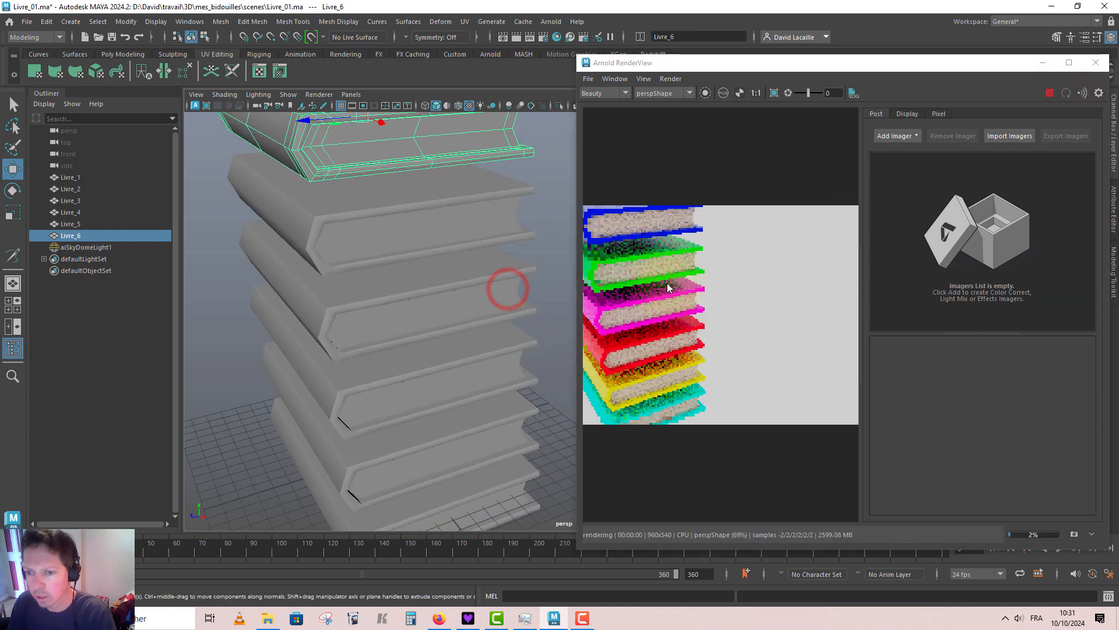
{"action": "middle_click_drag", "start_coordinate": [682, 298], "coordinate": [775, 320]}
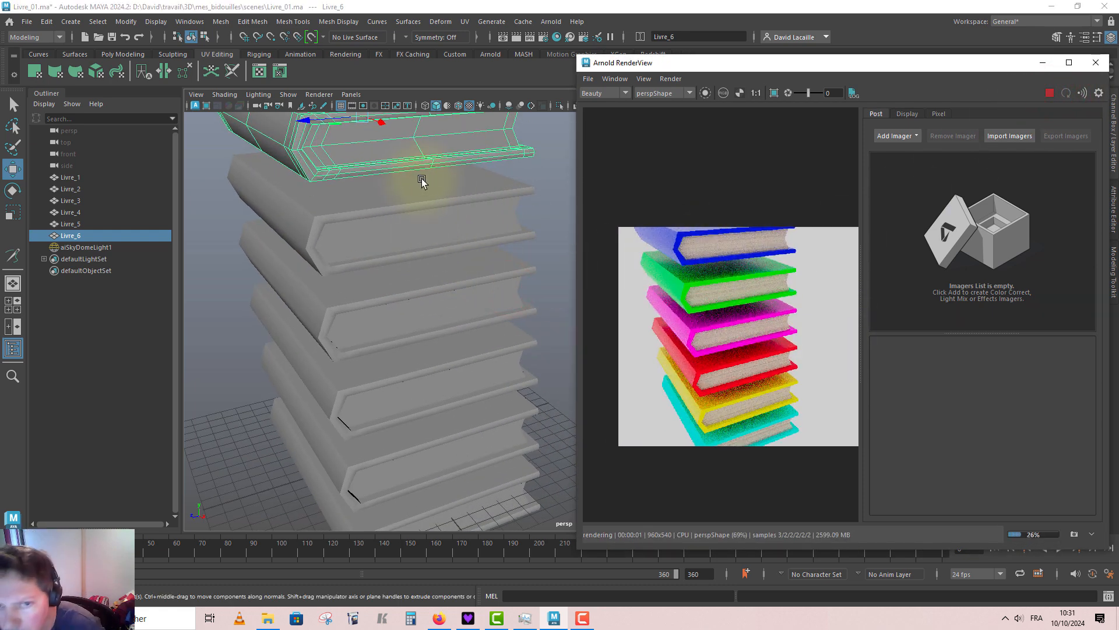
Turn on smooth mesh preview for all six books and inspect the rendered page edges and corners.
{"action": "scroll", "coordinate": [421, 179], "scroll_direction": "down", "scroll_amount": 4}
{"action": "left_click_drag", "start_coordinate": [415, 157], "coordinate": [537, 527]}
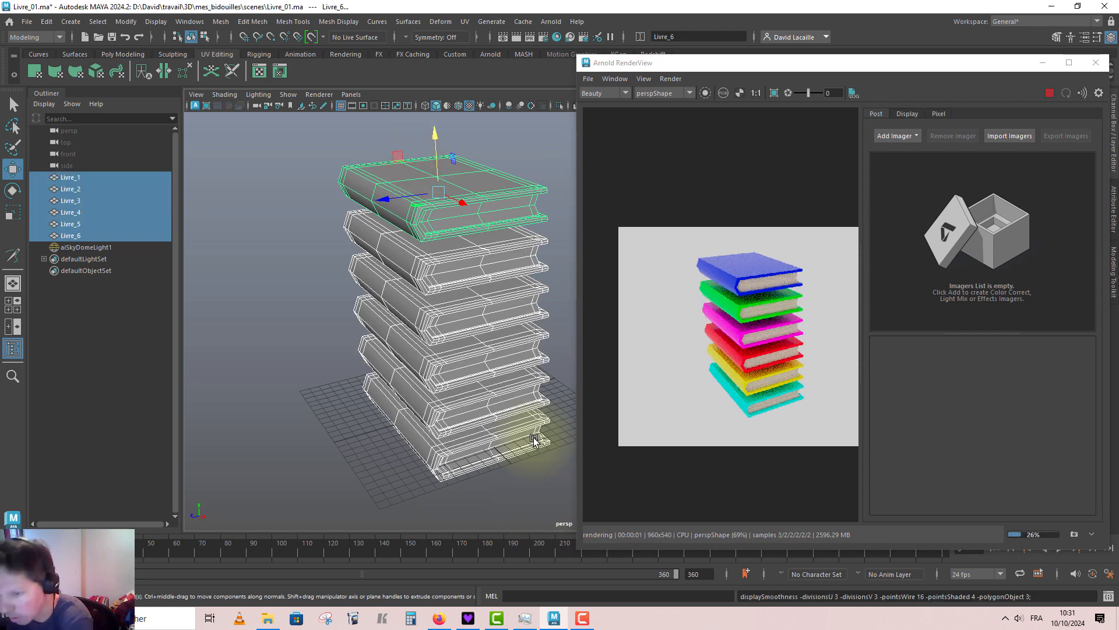
{"action": "key", "text": "3"}
{"action": "scroll", "coordinate": [757, 279], "scroll_direction": "up", "scroll_amount": 3}
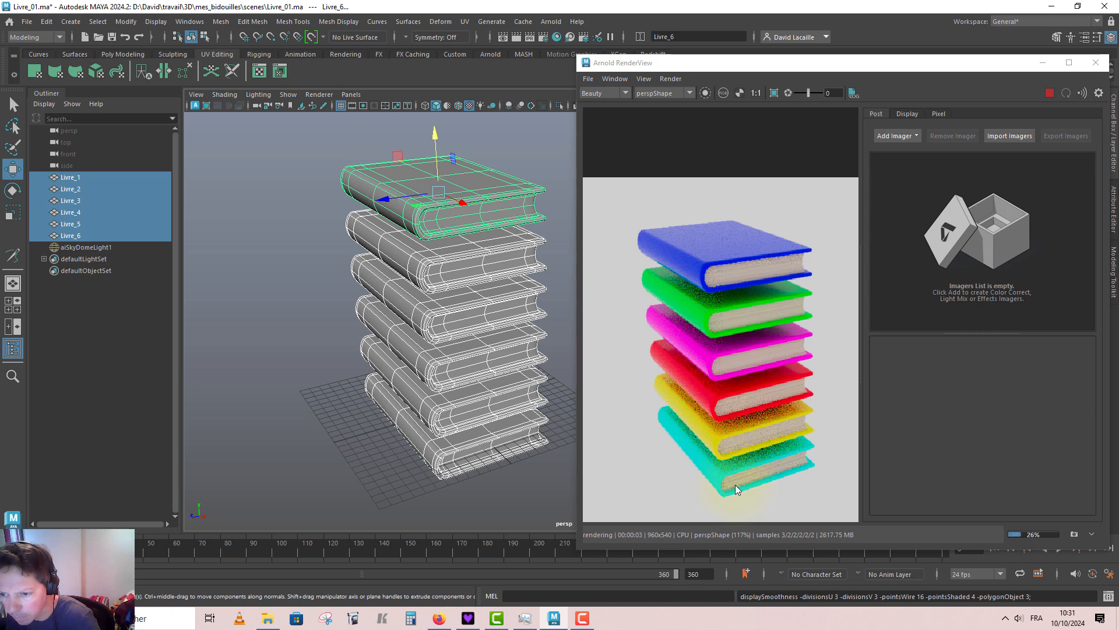
{"action": "left_click_drag", "start_coordinate": [468, 303], "coordinate": [633, 256], "text": "alt"}
{"action": "left_click_drag", "start_coordinate": [309, 307], "coordinate": [552, 314], "text": "alt"}
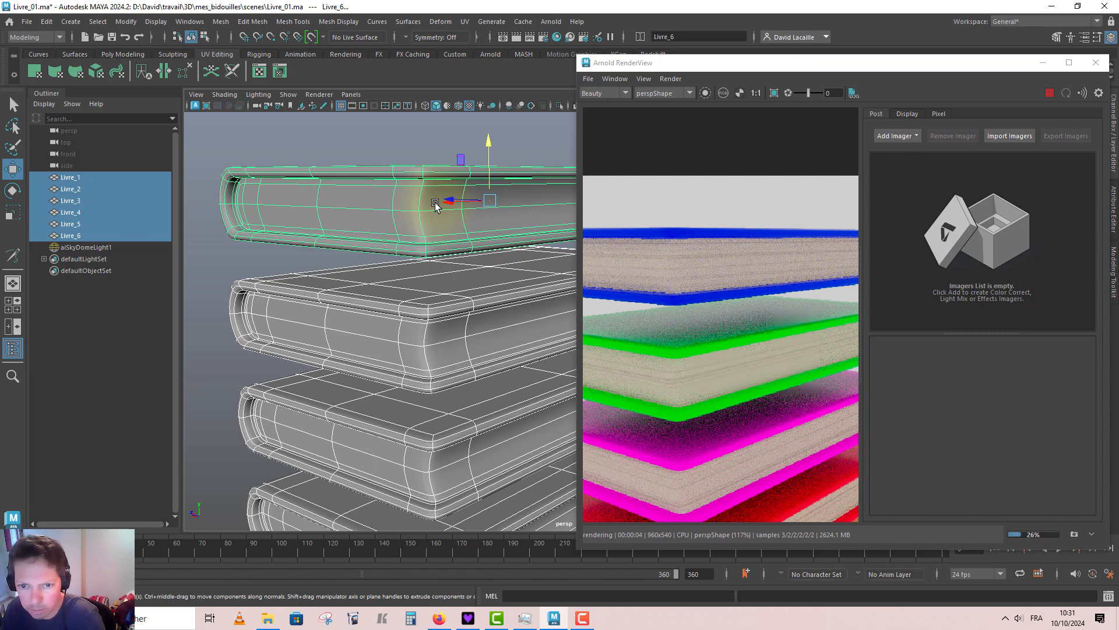
{"action": "left_click_drag", "start_coordinate": [436, 205], "coordinate": [463, 243], "text": "alt"}
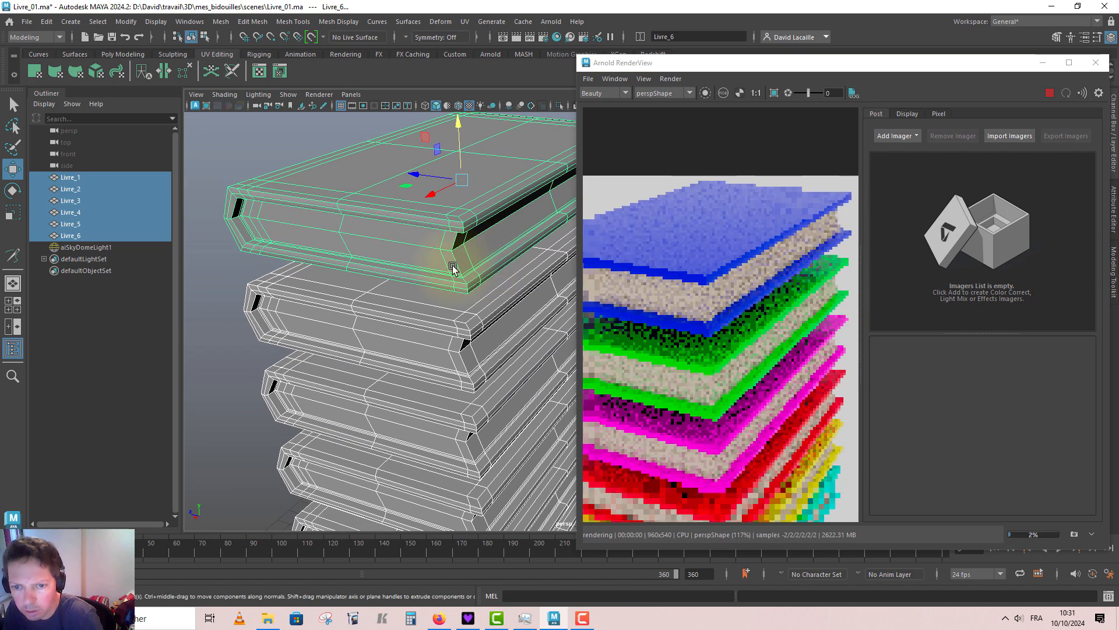
Move the Arnold RenderView aside and frame the upper books' page corners in the viewport.
{"action": "left_click_drag", "start_coordinate": [987, 62], "coordinate": [973, 92]}
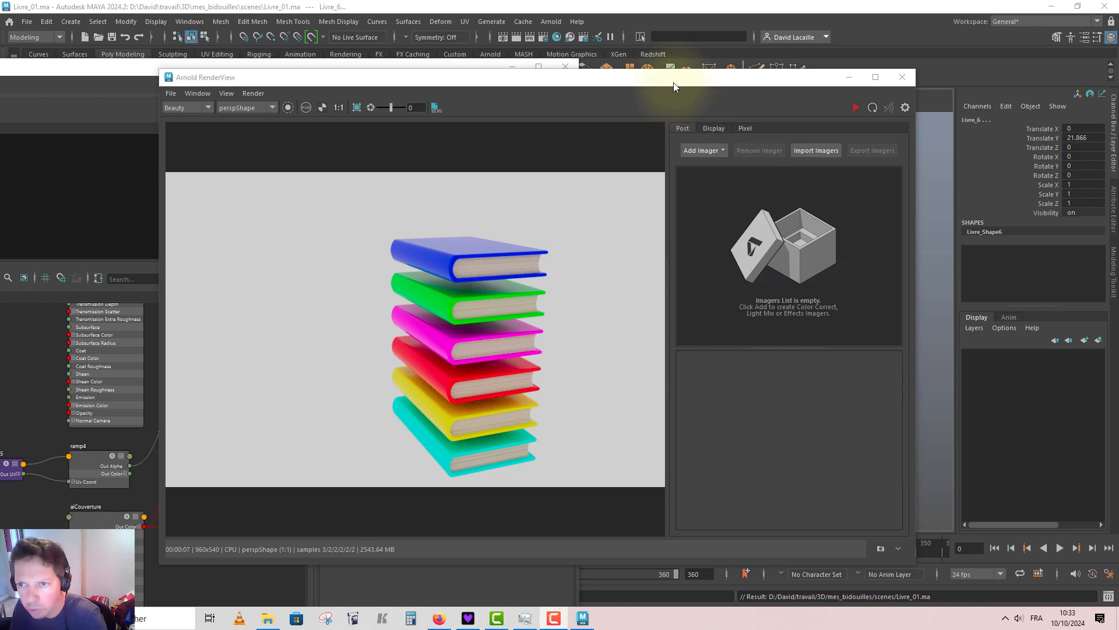
{"action": "left_click_drag", "start_coordinate": [674, 86], "coordinate": [435, 90]}
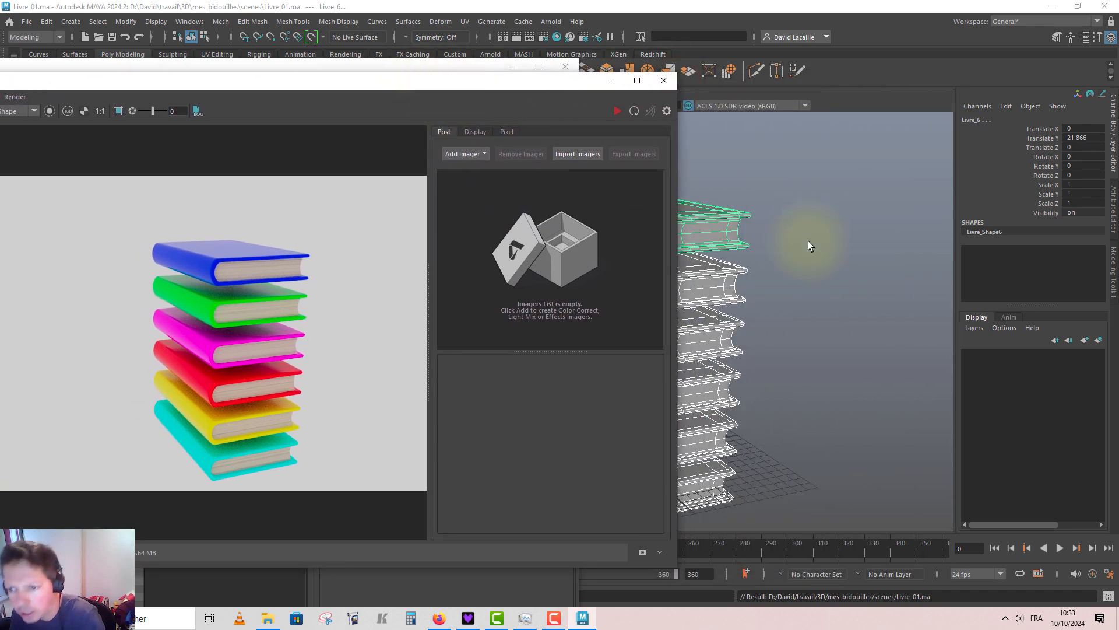
{"action": "left_click_drag", "start_coordinate": [808, 240], "coordinate": [798, 258], "text": "alt"}
{"action": "middle_click_drag", "start_coordinate": [810, 247], "coordinate": [920, 183], "text": "alt"}
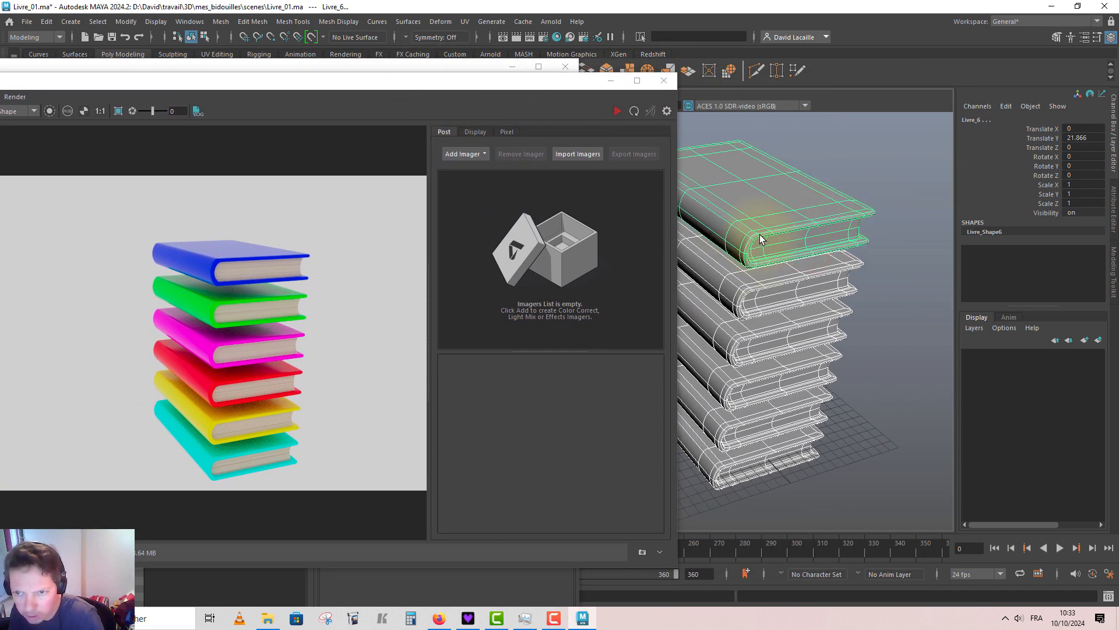
{"action": "left_click", "coordinate": [622, 111]}
{"action": "mouse_move", "coordinate": [834, 232]}
{"action": "left_mouse_down", "text": "alt"}
{"action": "mouse_move", "coordinate": [790, 221]}
{"action": "mouse_move", "coordinate": [837, 228]}
{"action": "left_mouse_up", "text": "alt"}
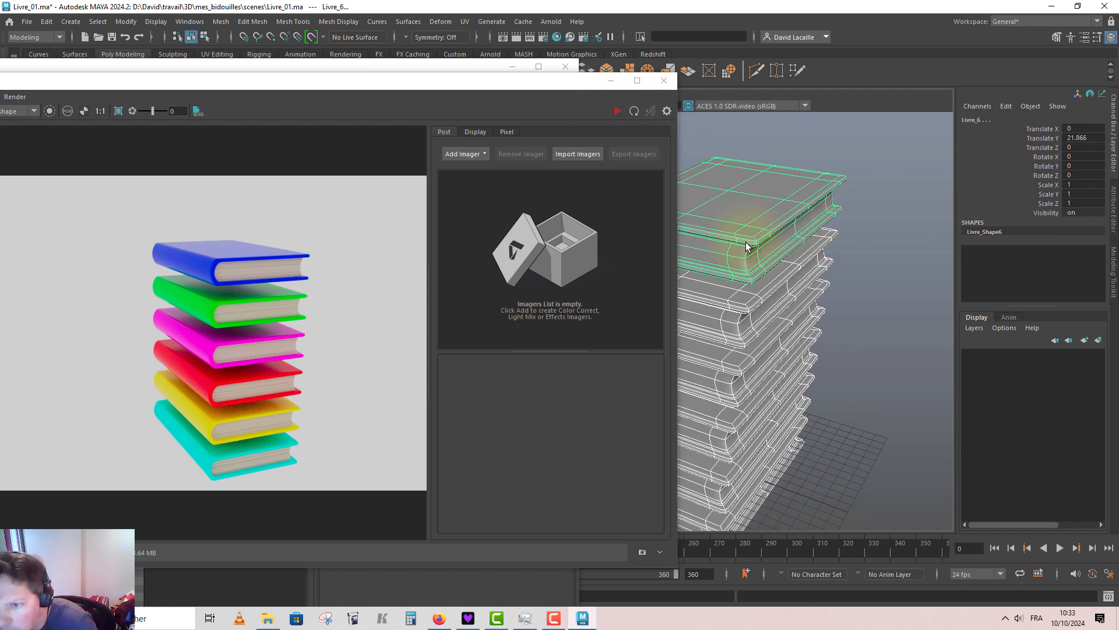
Turn off smooth preview and slide the top book's edge loop near the page corner closer to the outer edge.
{"action": "left_click", "coordinate": [757, 71]}
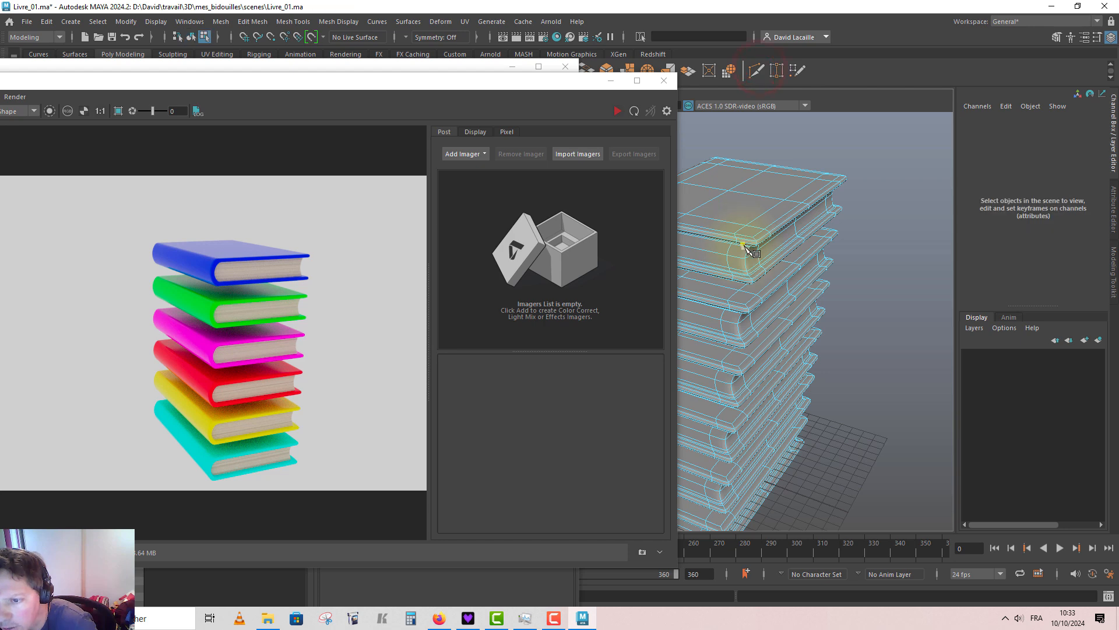
{"action": "key", "text": "1"}
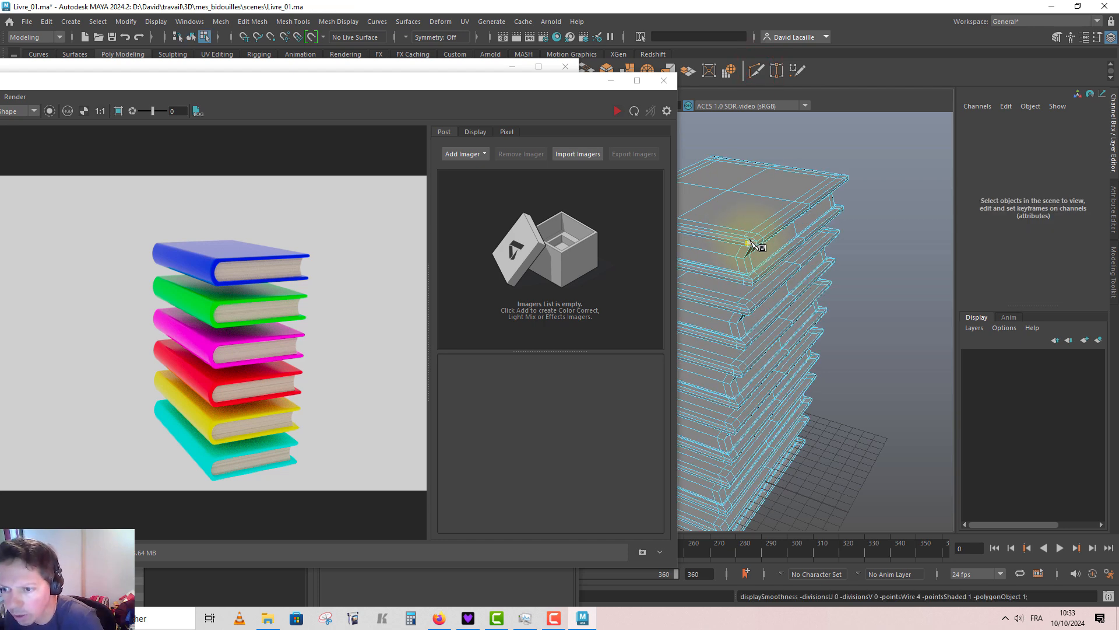
{"action": "middle_click_drag", "start_coordinate": [744, 282], "coordinate": [745, 323], "text": "alt"}
{"action": "right_click_drag", "start_coordinate": [744, 323], "coordinate": [849, 370], "text": "alt"}
{"action": "middle_click_drag", "start_coordinate": [851, 371], "coordinate": [835, 319], "text": "alt"}
{"action": "double_click", "coordinate": [711, 321]}
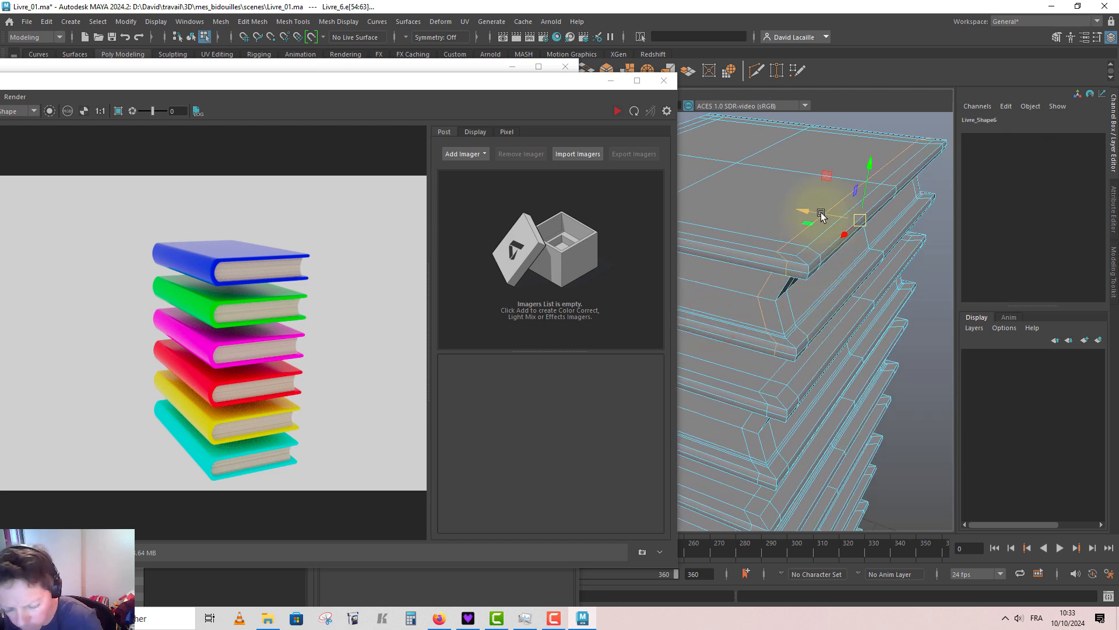
{"action": "middle_click_drag", "start_coordinate": [818, 214], "coordinate": [830, 214], "text": "shift"}
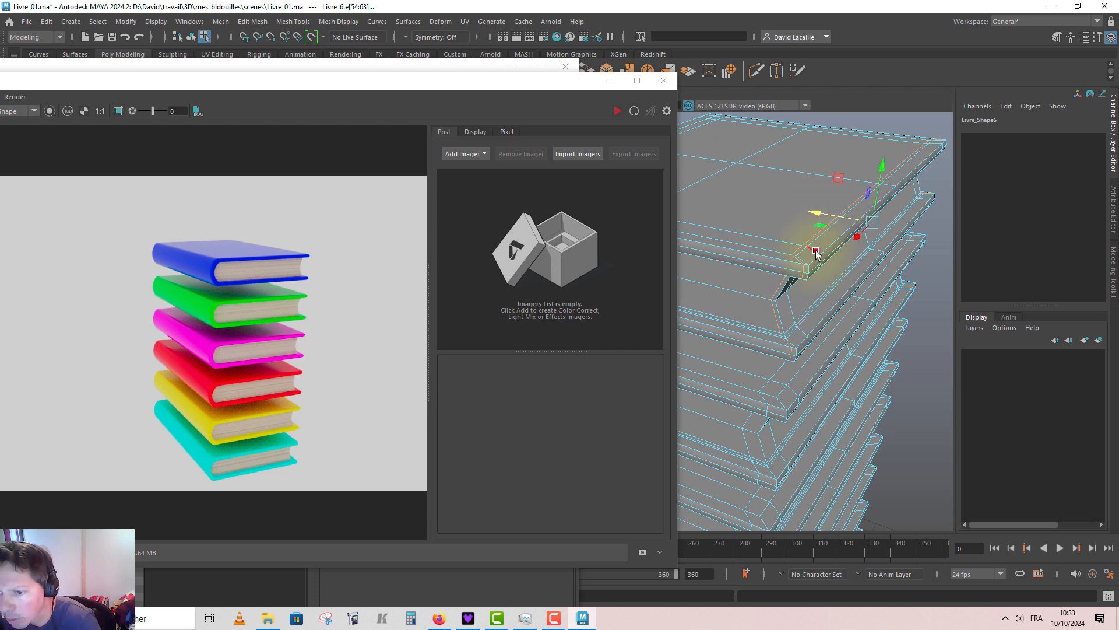
Check the top book's corner in smooth preview, undo the latest edge selections and return to the unsmoothed display.
{"action": "key", "text": "3"}
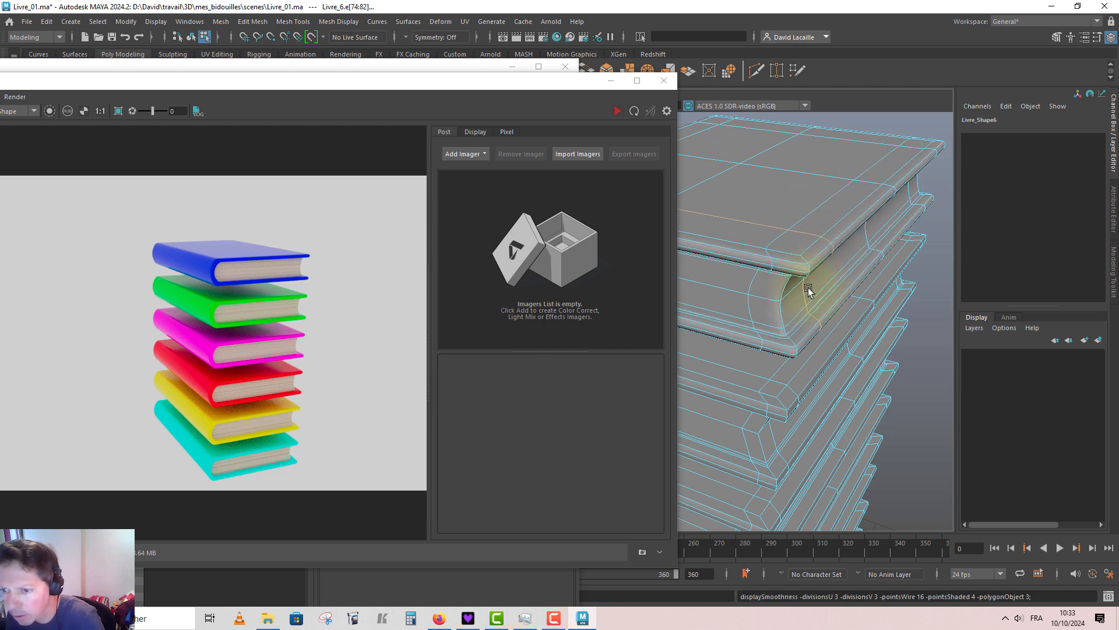
{"action": "key", "text": "ctrl+z"}
{"action": "key", "text": "ctrl+z"}
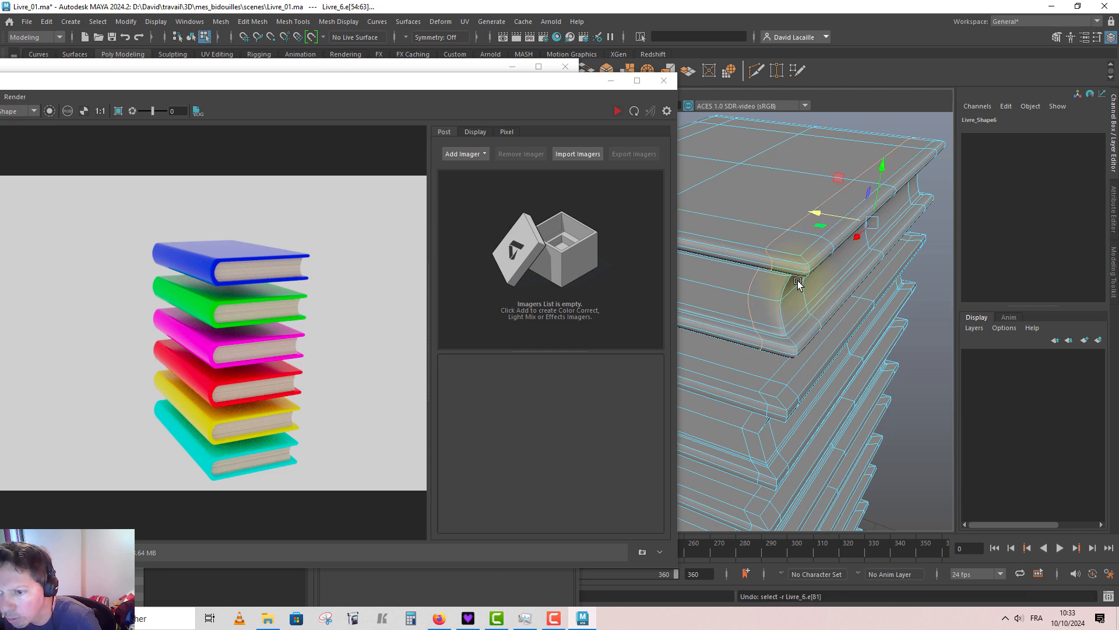
{"action": "key", "text": "1"}
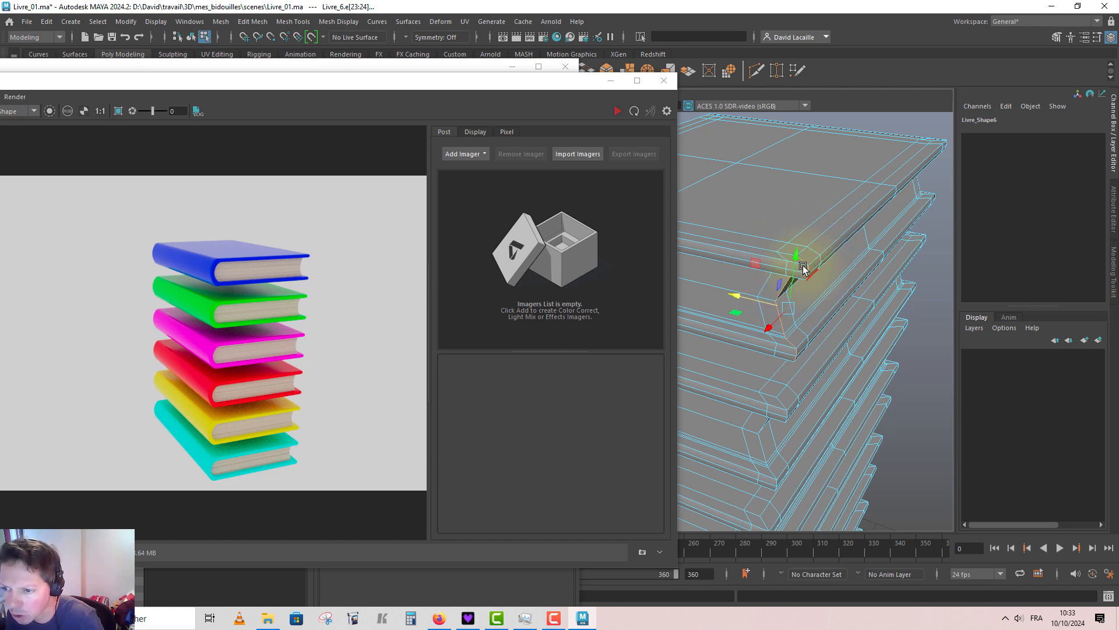
Return to object selection and frame the whole book stack in the viewport beside the render window.
{"action": "left_click_drag", "start_coordinate": [838, 212], "coordinate": [697, 278], "text": "alt"}
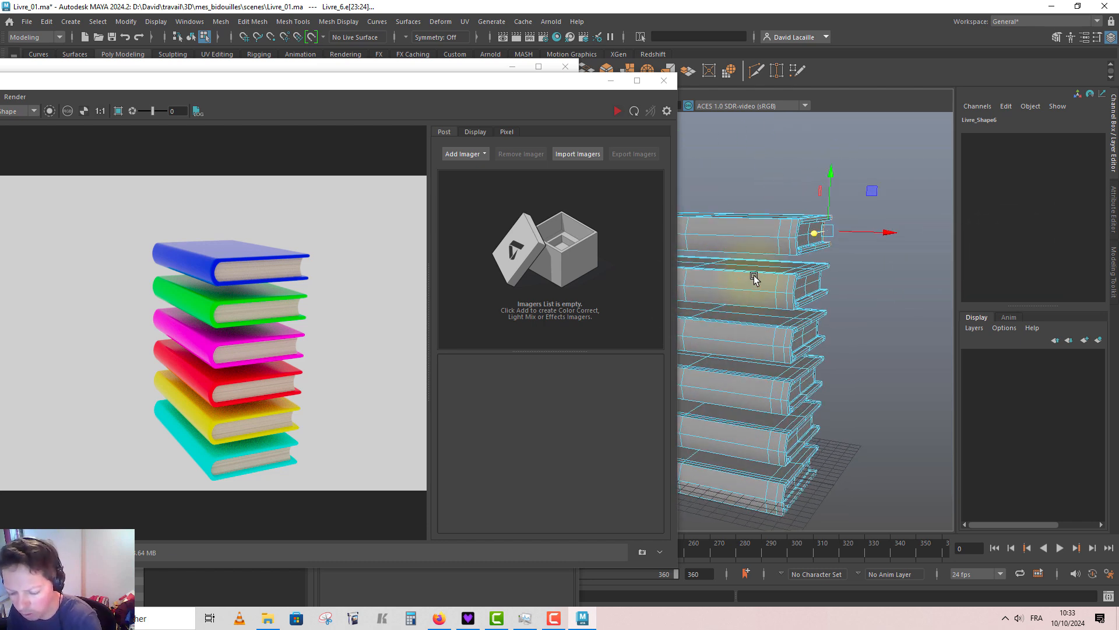
{"action": "key", "text": "F8"}
{"action": "scroll", "coordinate": [754, 276], "scroll_direction": "down", "scroll_amount": 5}
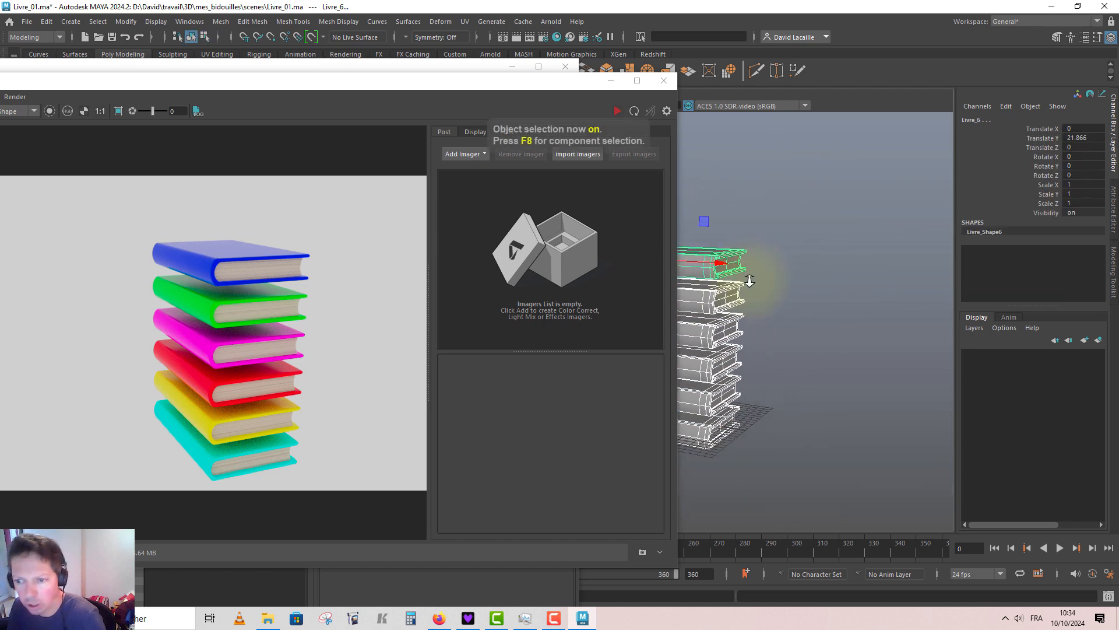
{"action": "left_click", "coordinate": [521, 81]}
{"action": "left_click", "coordinate": [513, 67]}
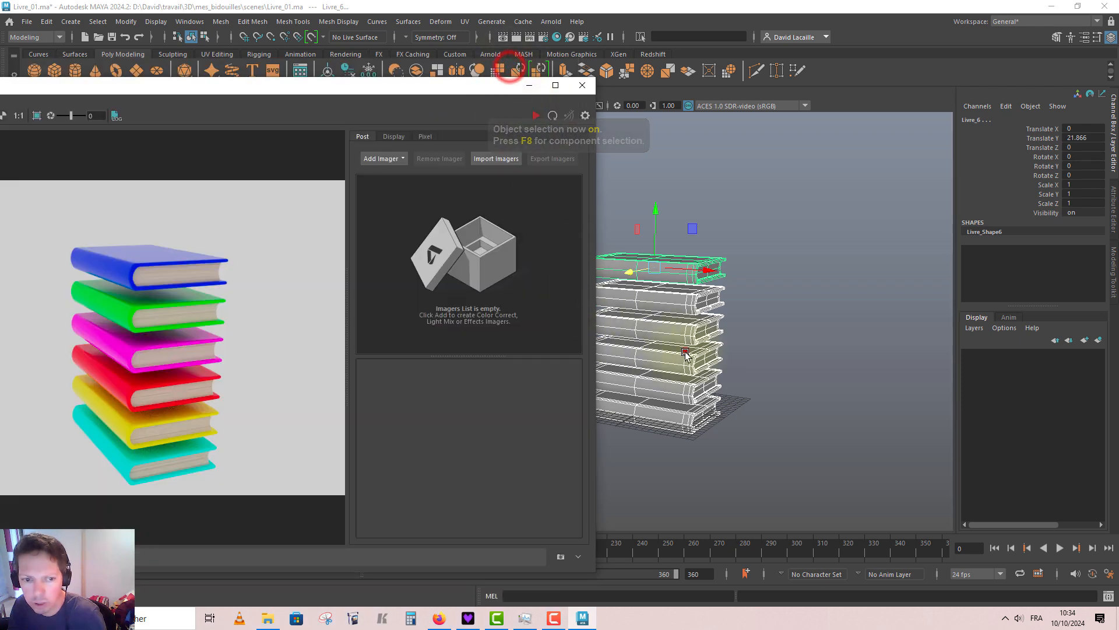
{"action": "left_click_drag", "start_coordinate": [686, 351], "coordinate": [690, 361], "text": "alt"}
{"action": "middle_click_drag", "start_coordinate": [690, 362], "coordinate": [751, 382], "text": "alt"}
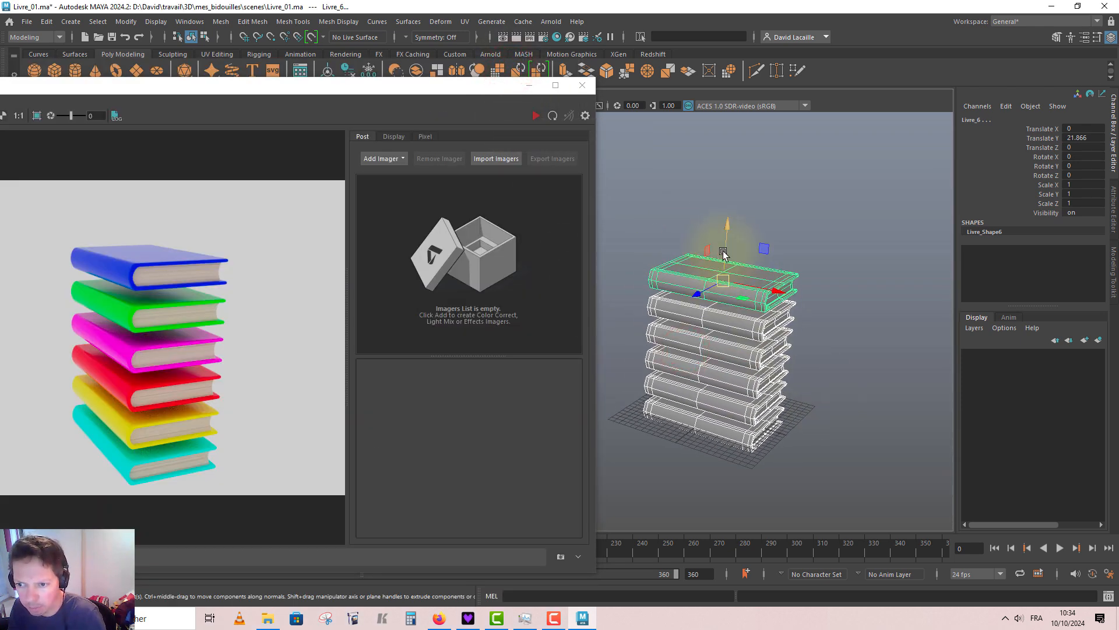
{"action": "left_click_drag", "start_coordinate": [724, 251], "coordinate": [726, 241]}
{"action": "key", "text": "ctrl+z"}
{"action": "left_click_drag", "start_coordinate": [710, 323], "coordinate": [699, 343], "text": "alt"}
{"action": "left_click", "coordinate": [698, 342]}
{"action": "key", "text": "r"}
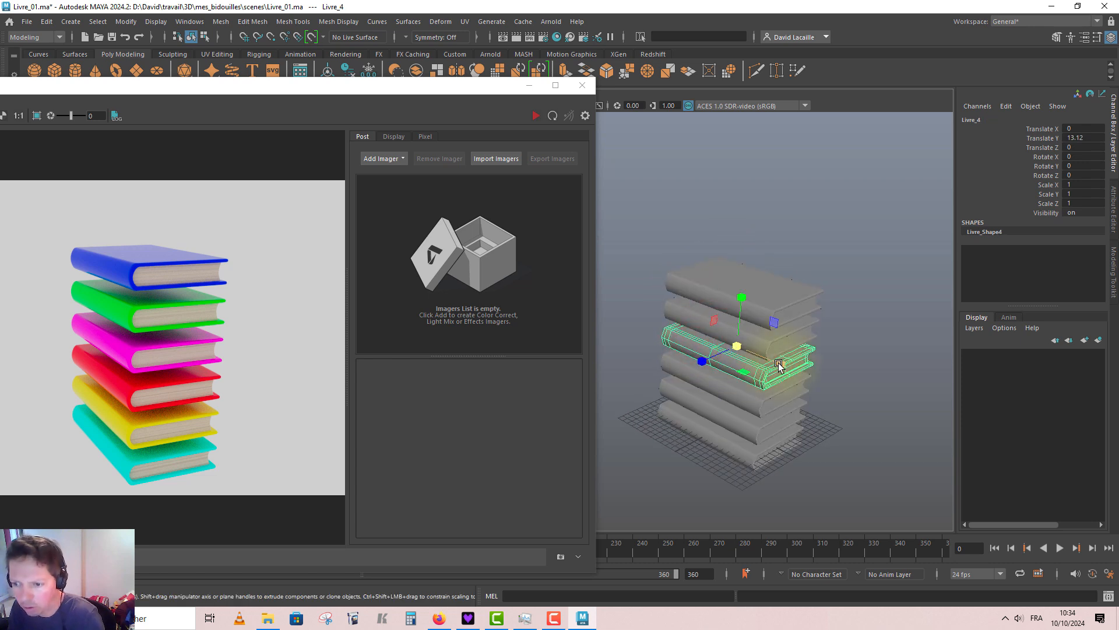
{"action": "left_click_drag", "start_coordinate": [780, 363], "coordinate": [791, 368]}
{"action": "key", "text": "ctrl+z"}
Clear the scene selection and start an Arnold render of the book stack.
{"action": "left_click", "coordinate": [656, 225]}
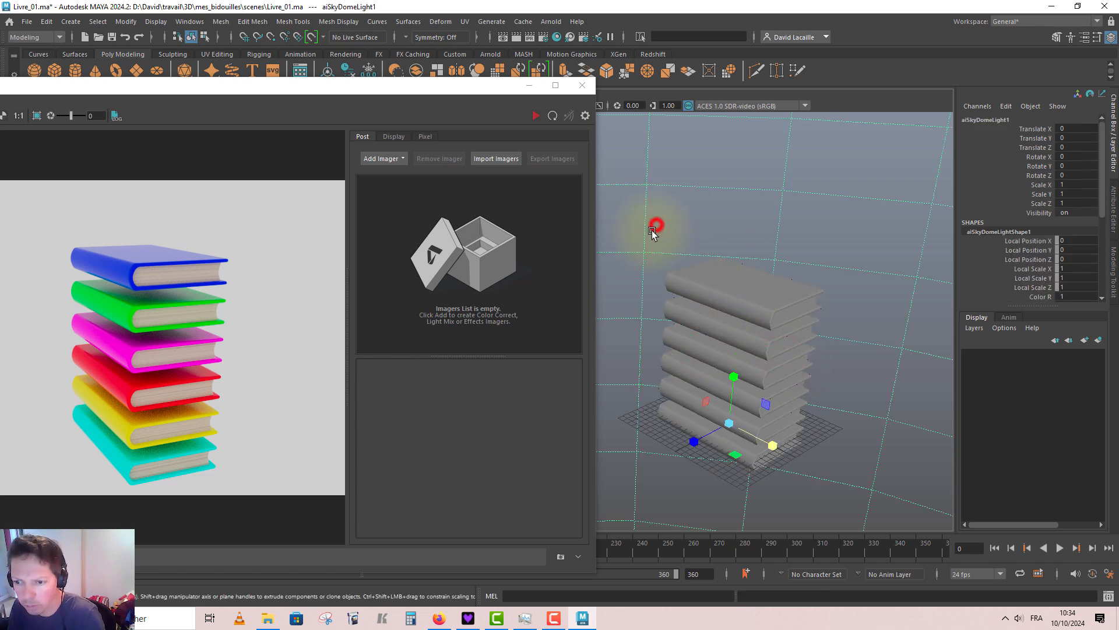
{"action": "left_click", "coordinate": [647, 250], "text": "ctrl"}
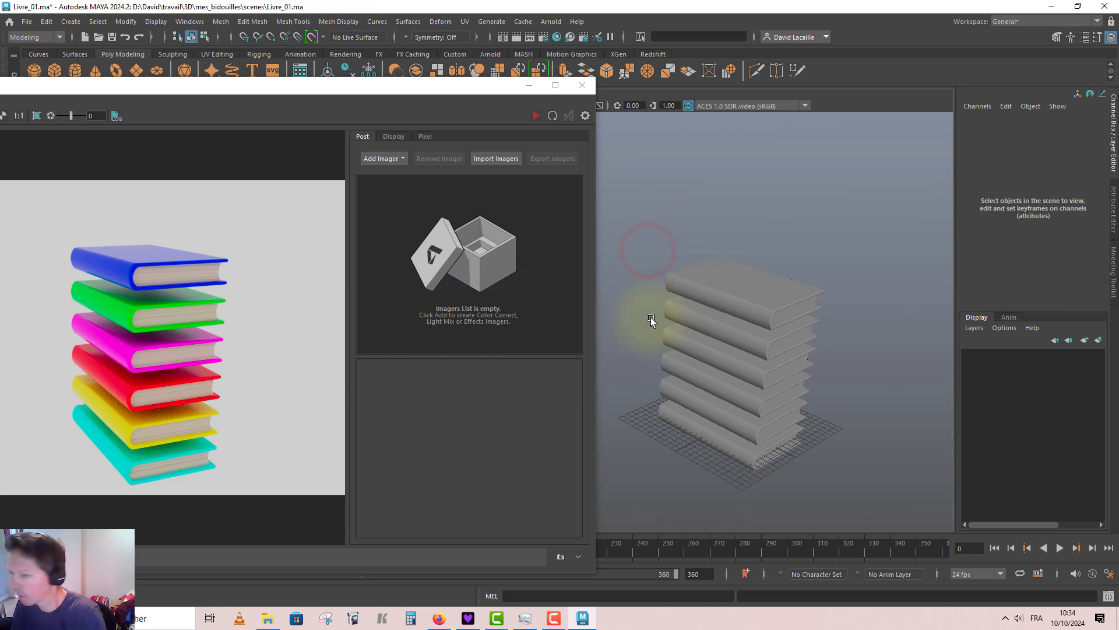
{"action": "left_click", "coordinate": [536, 116]}
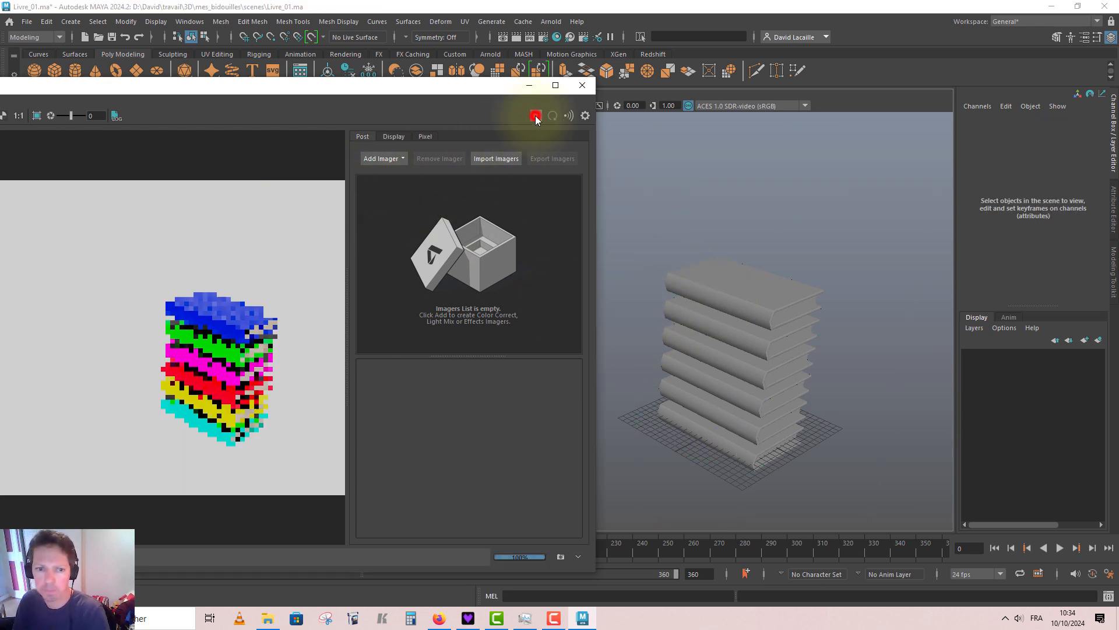
{"action": "left_click_drag", "start_coordinate": [652, 268], "coordinate": [704, 281], "text": "alt"}
Rename the mix shader assigned to the top book as aiLivres.
{"action": "left_click", "coordinate": [705, 281]}
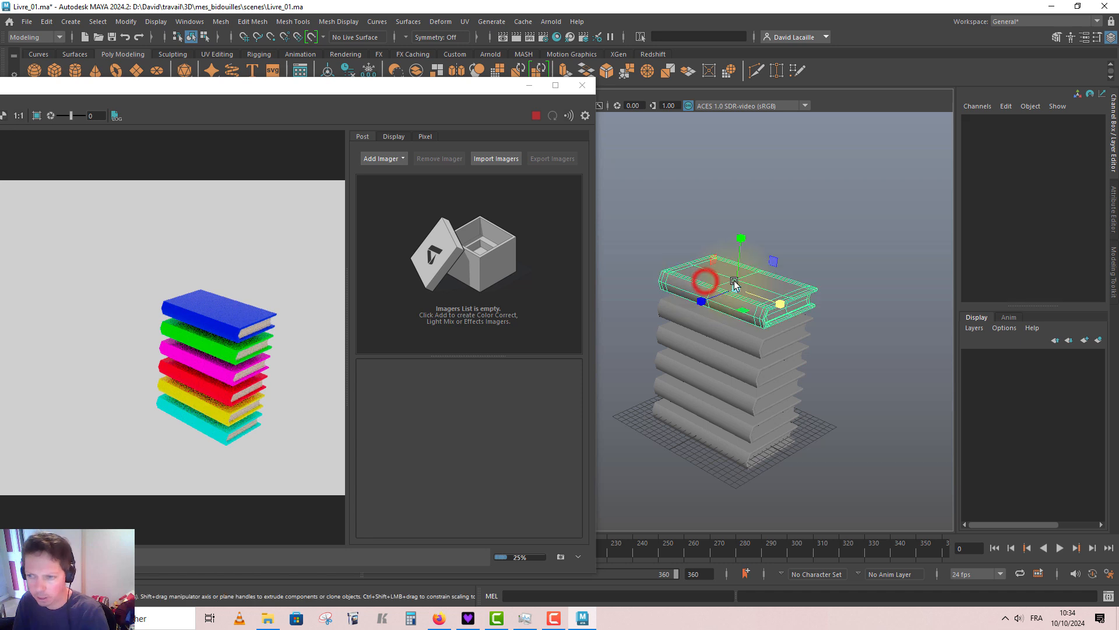
{"action": "left_click", "coordinate": [1115, 205]}
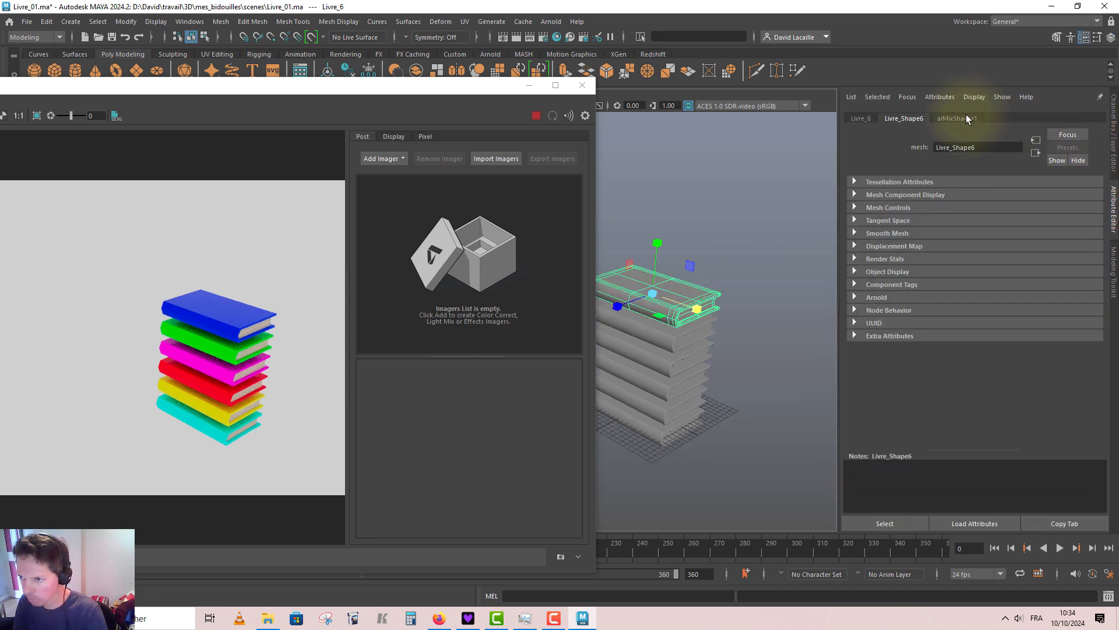
{"action": "left_click", "coordinate": [963, 119]}
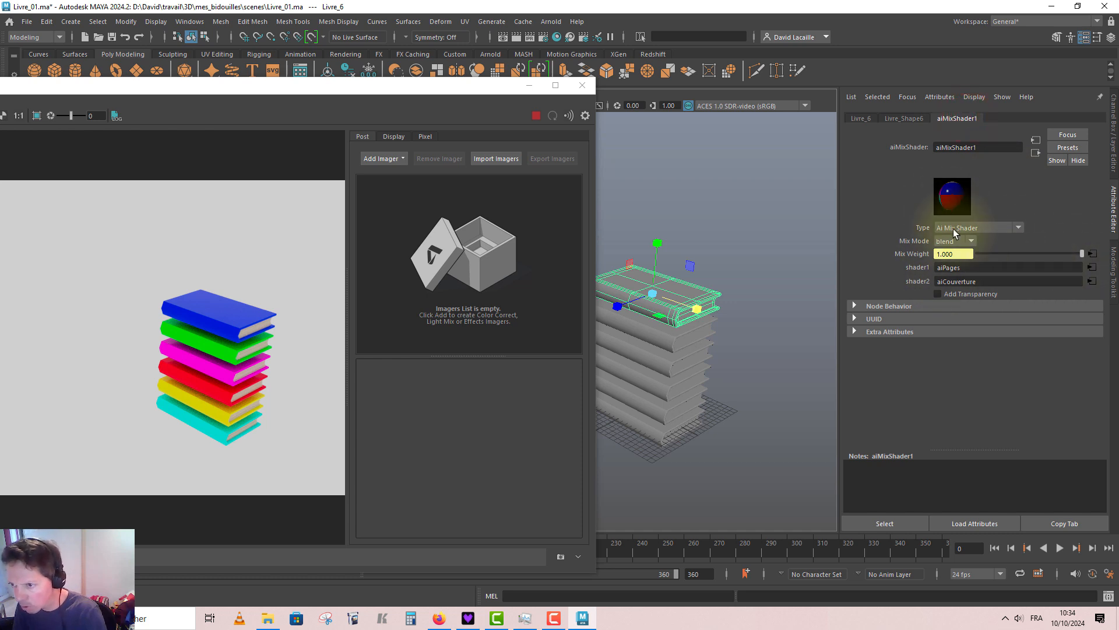
{"action": "left_click_drag", "start_coordinate": [986, 149], "coordinate": [948, 147]}
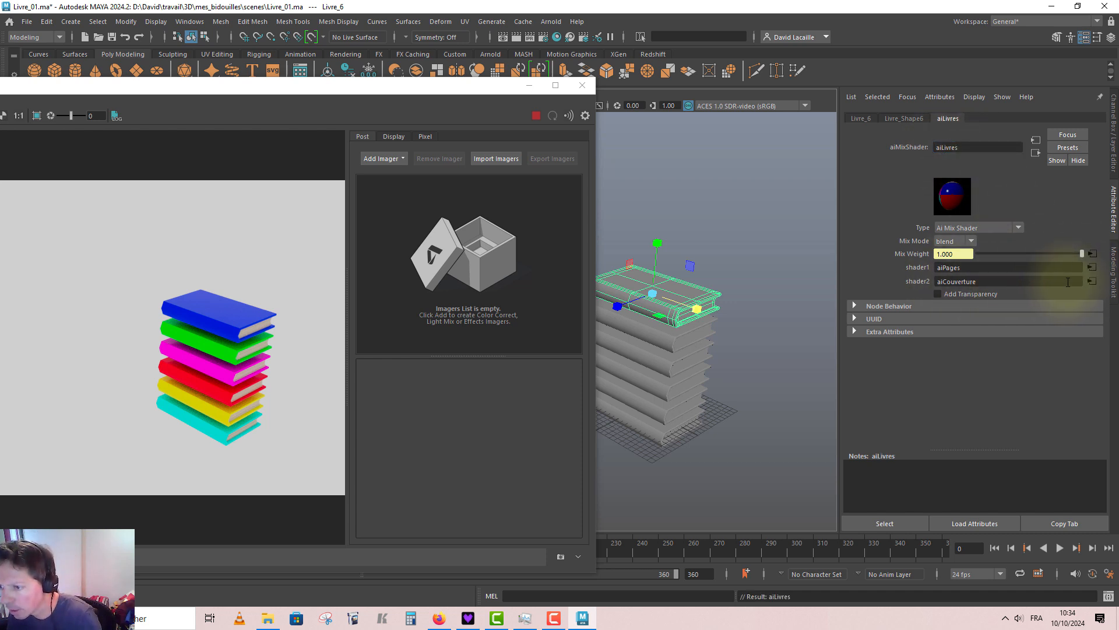
Set the specular roughness of the aiCouverture cover material to 0.256 while viewing the books closer in the render.
{"action": "left_click", "coordinate": [1092, 282]}
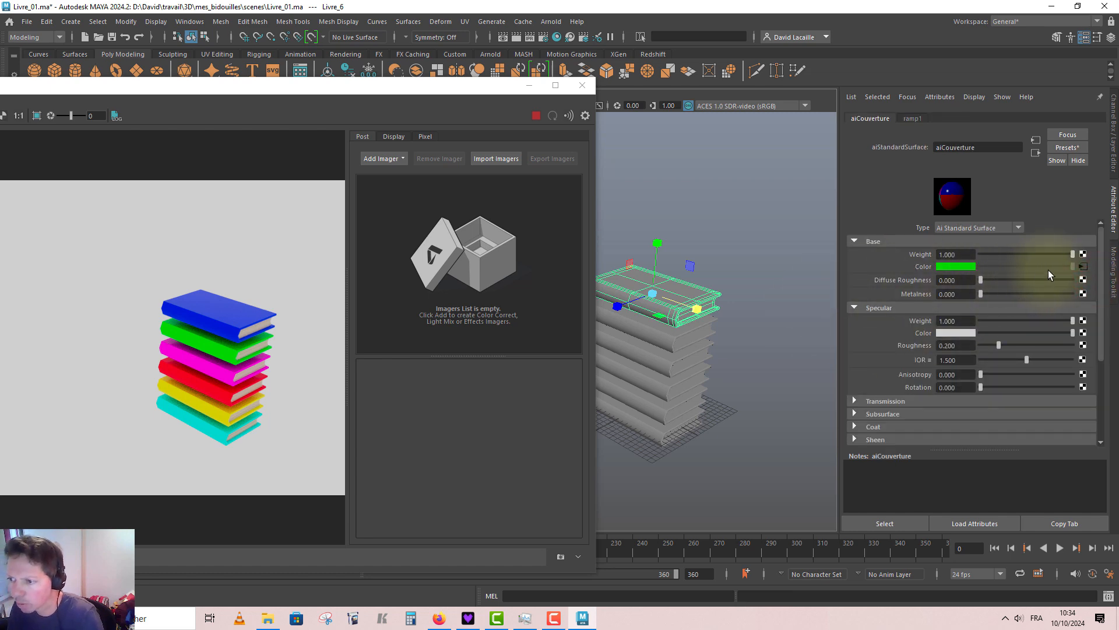
{"action": "right_click_drag", "start_coordinate": [697, 351], "coordinate": [755, 382], "text": "alt"}
{"action": "left_click_drag", "start_coordinate": [695, 352], "coordinate": [659, 350], "text": "alt"}
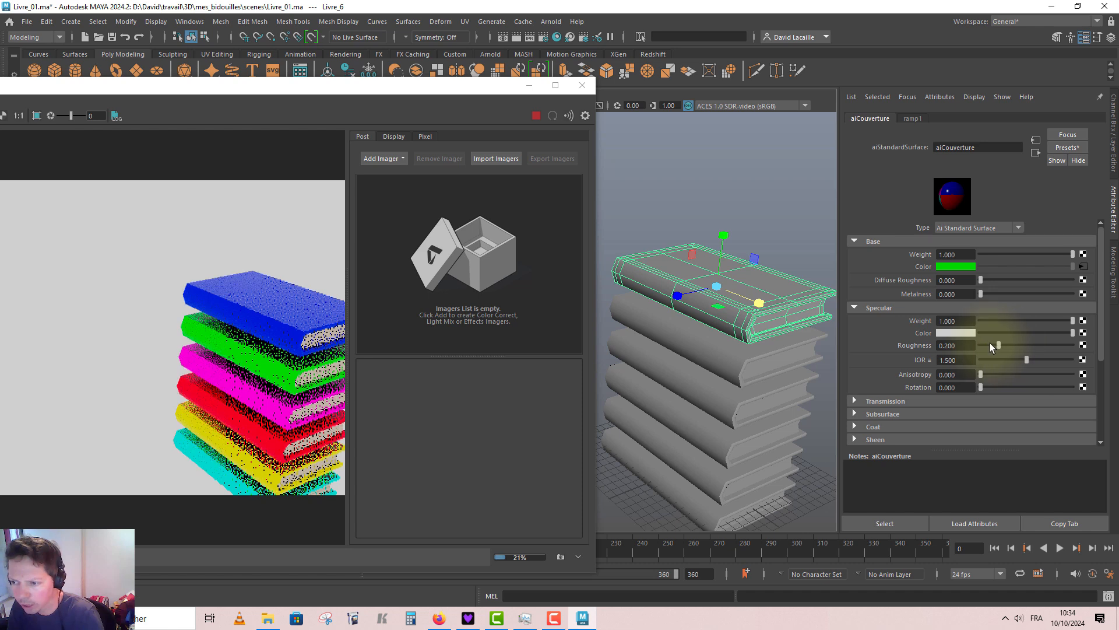
{"action": "mouse_move", "coordinate": [991, 343]}
{"action": "left_mouse_down"}
{"action": "mouse_move", "coordinate": [1043, 344]}
{"action": "mouse_move", "coordinate": [1004, 344]}
{"action": "left_mouse_up"}
{"action": "scroll", "coordinate": [876, 348], "scroll_direction": "down", "scroll_amount": 3}
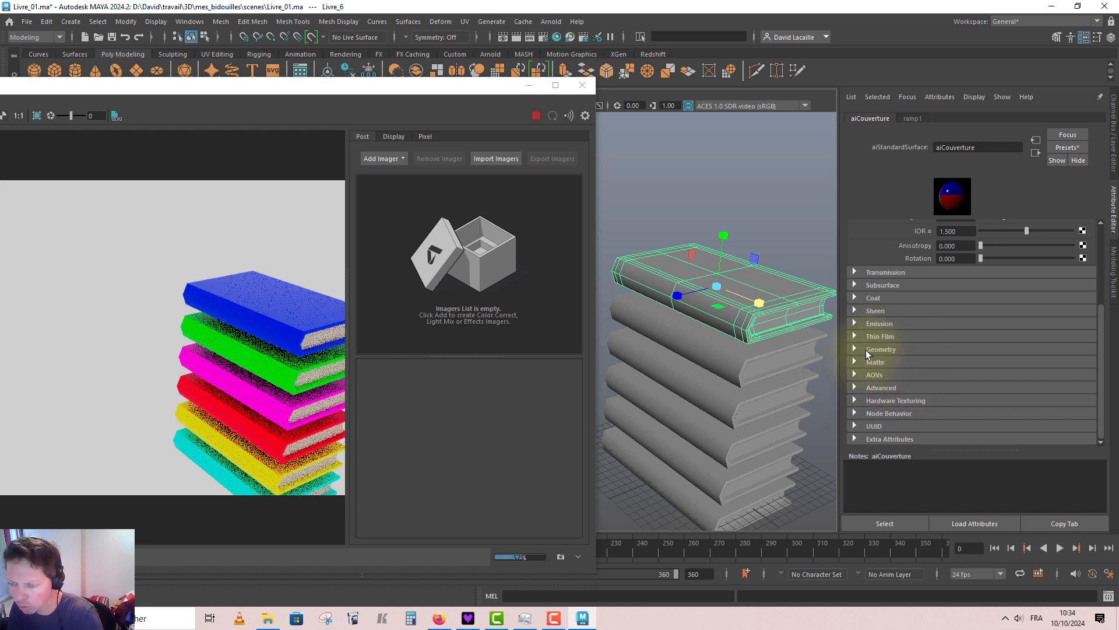
{"action": "scroll", "coordinate": [911, 327], "scroll_direction": "up", "scroll_amount": 3}
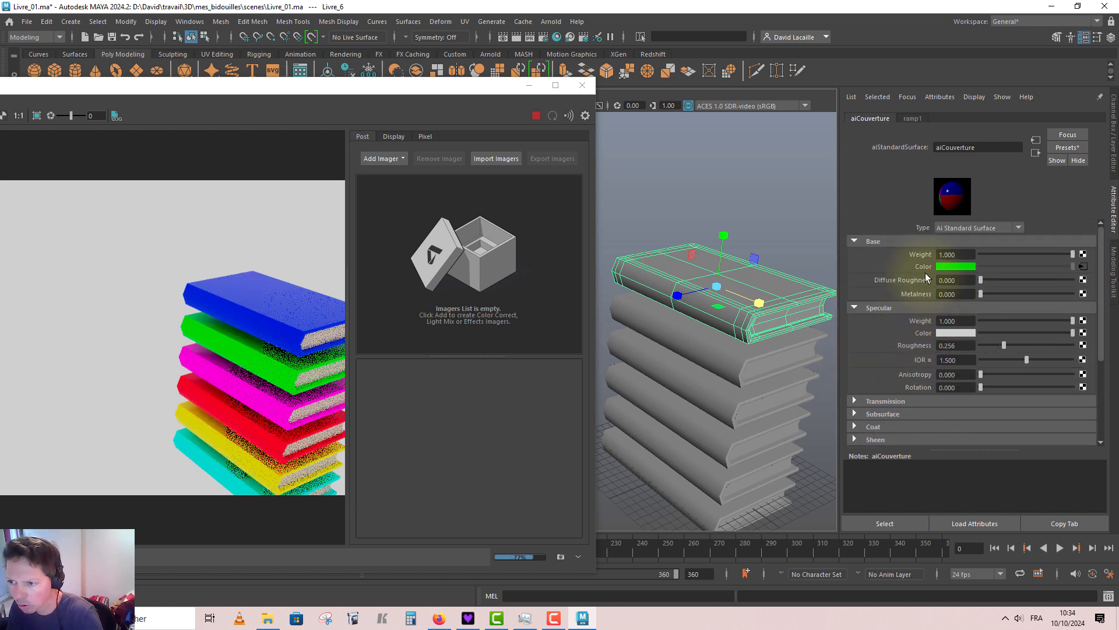
Select all six books, stop the render and examine their UV layout against the cover colours in the UV Editor.
{"action": "left_click_drag", "start_coordinate": [657, 227], "coordinate": [730, 517]}
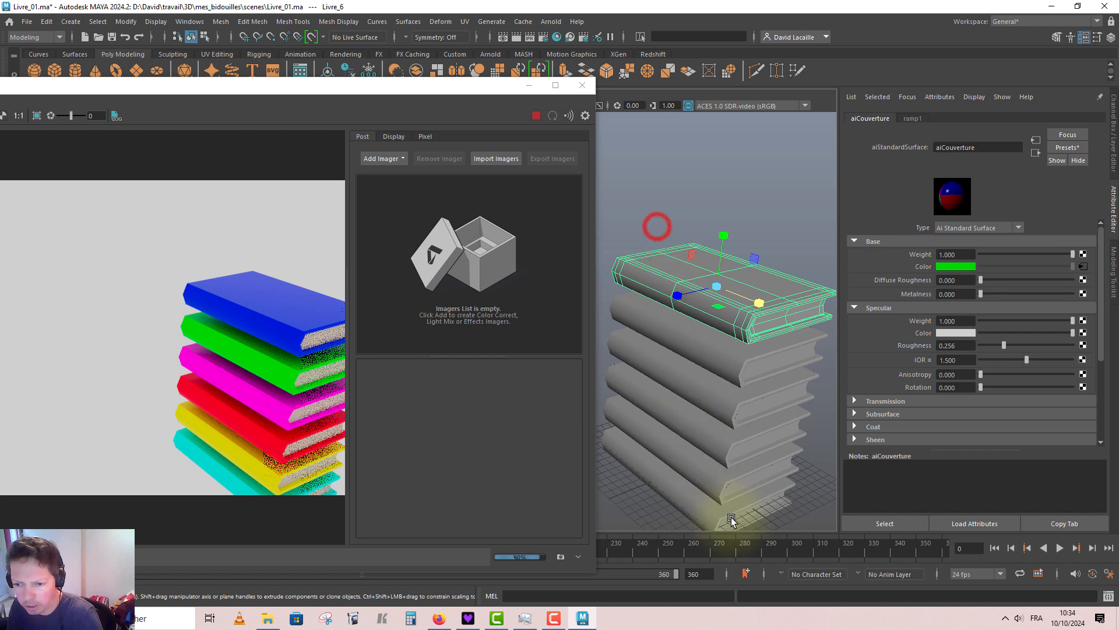
{"action": "left_click", "coordinate": [535, 117]}
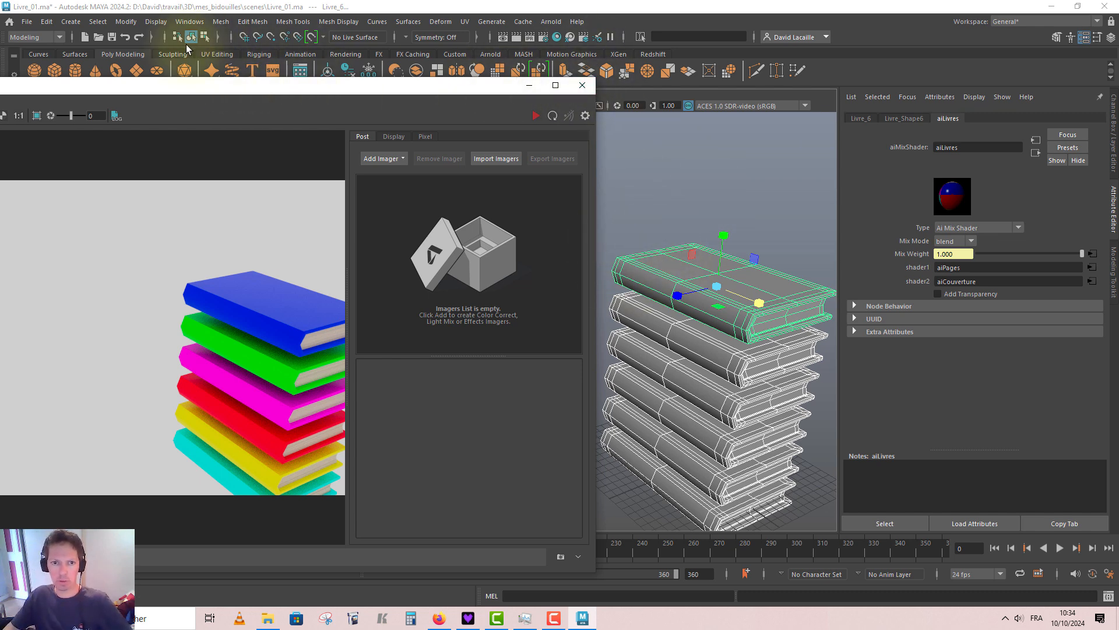
{"action": "left_click", "coordinate": [217, 54]}
{"action": "left_click", "coordinate": [260, 71]}
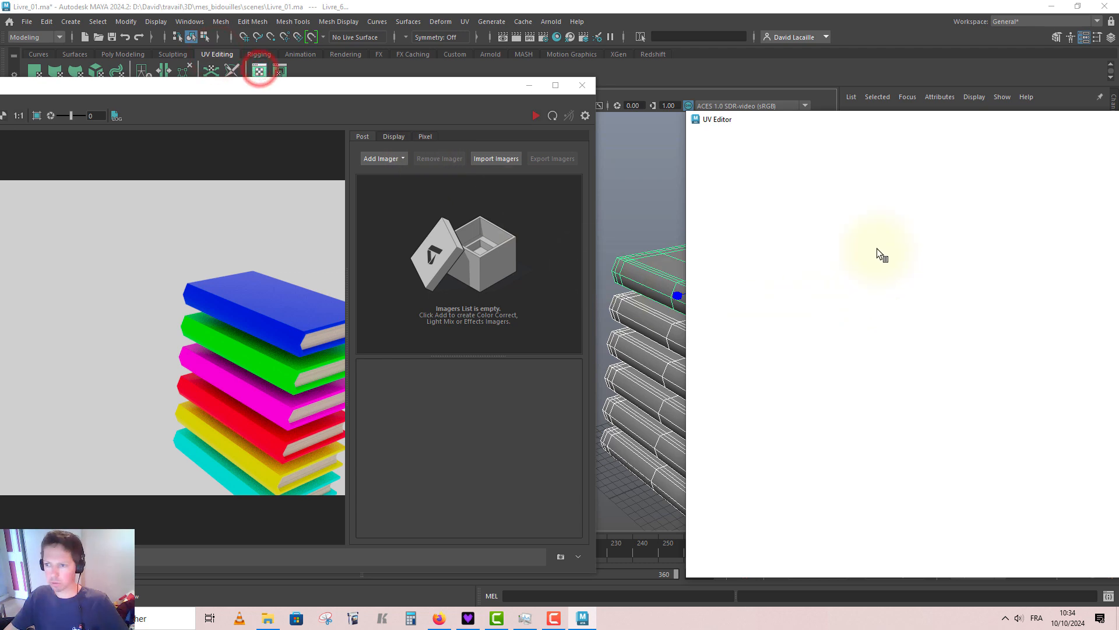
{"action": "left_click_drag", "start_coordinate": [900, 121], "coordinate": [508, 98]}
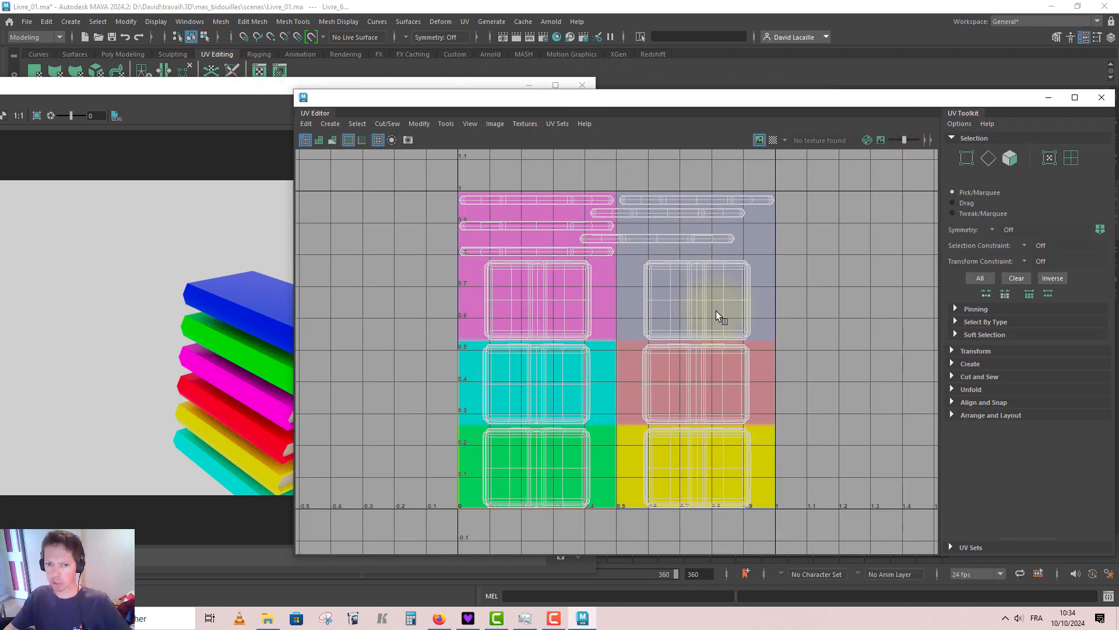
{"action": "left_click", "coordinate": [1102, 97]}
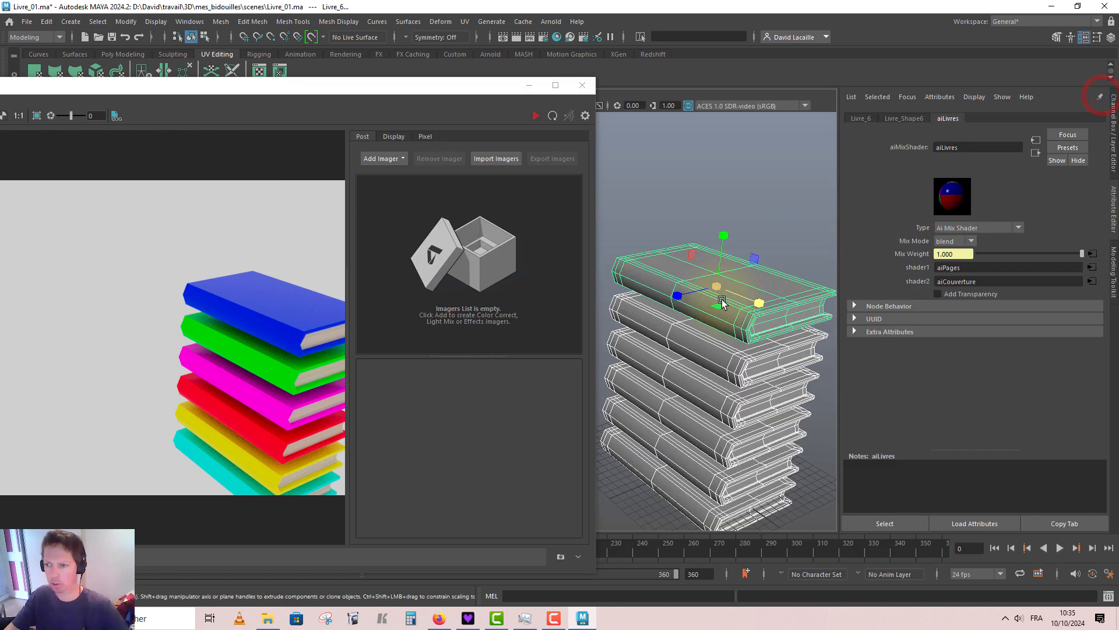
Darken the magenta in ramp3, nested in the cover's colour ramp, to a value of 0.187 and restart the render.
{"action": "left_click", "coordinate": [1094, 282]}
{"action": "left_click", "coordinate": [1084, 266]}
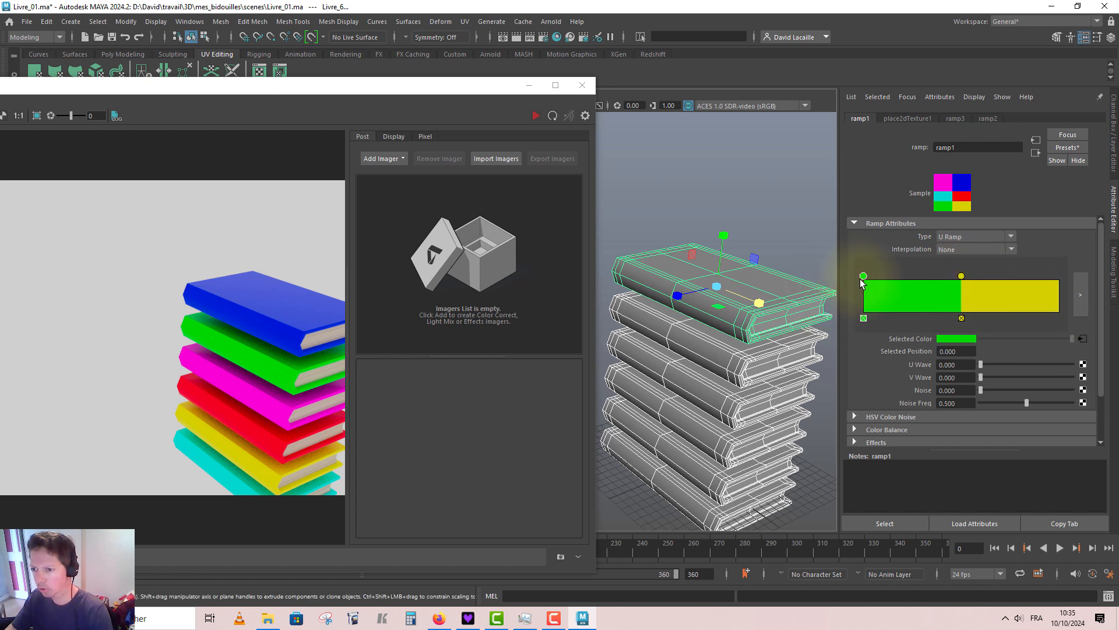
{"action": "left_click", "coordinate": [1083, 340]}
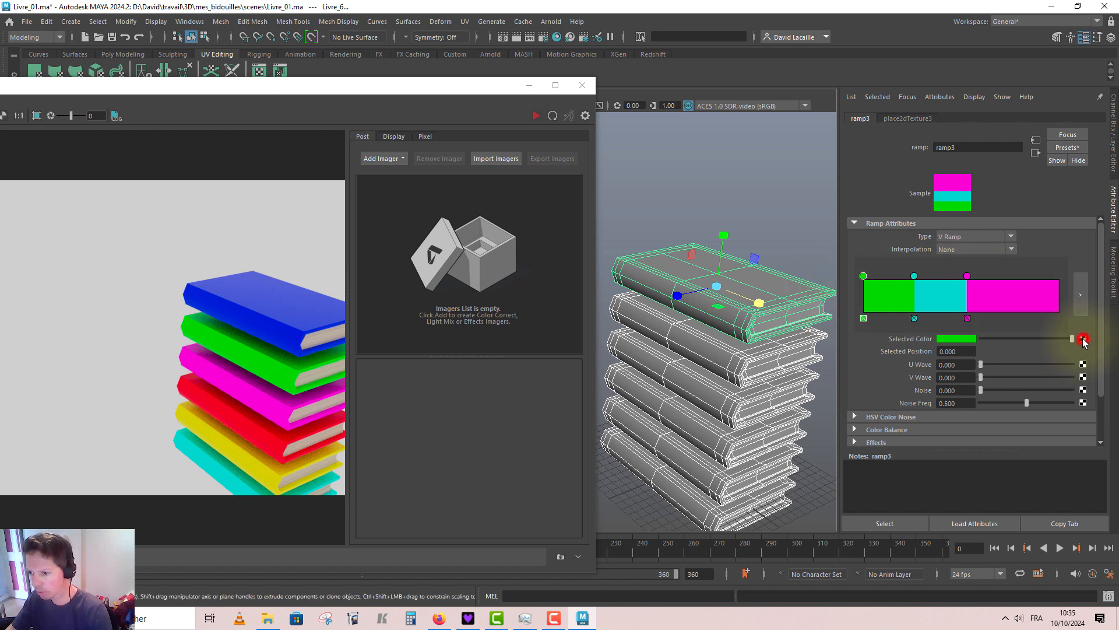
{"action": "left_click", "coordinate": [967, 276]}
{"action": "left_click", "coordinate": [958, 338]}
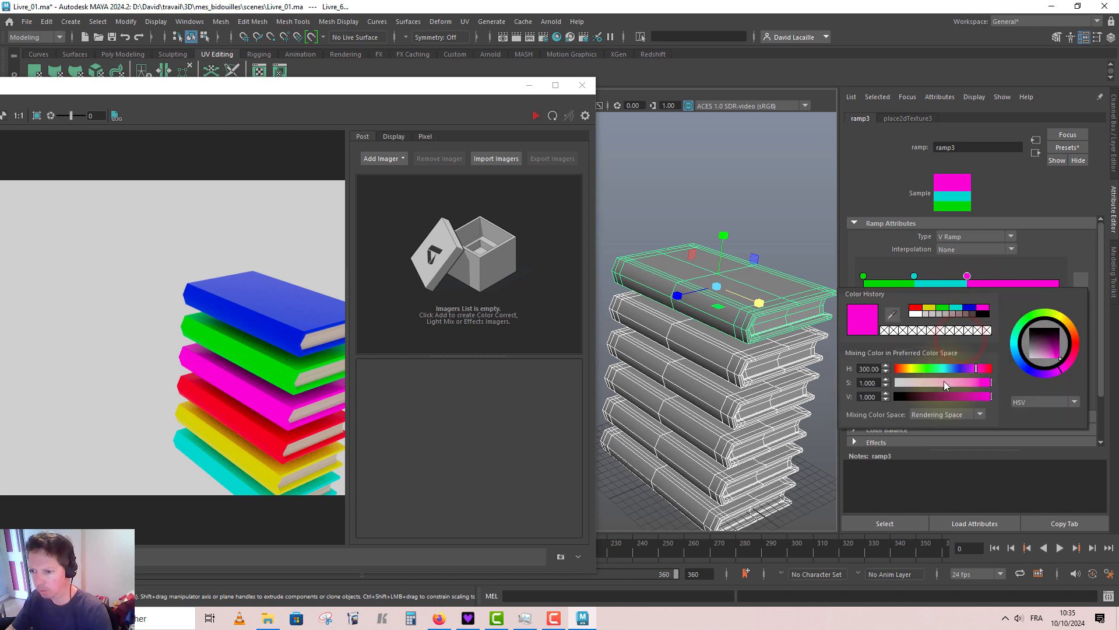
{"action": "left_click_drag", "start_coordinate": [944, 396], "coordinate": [932, 396]}
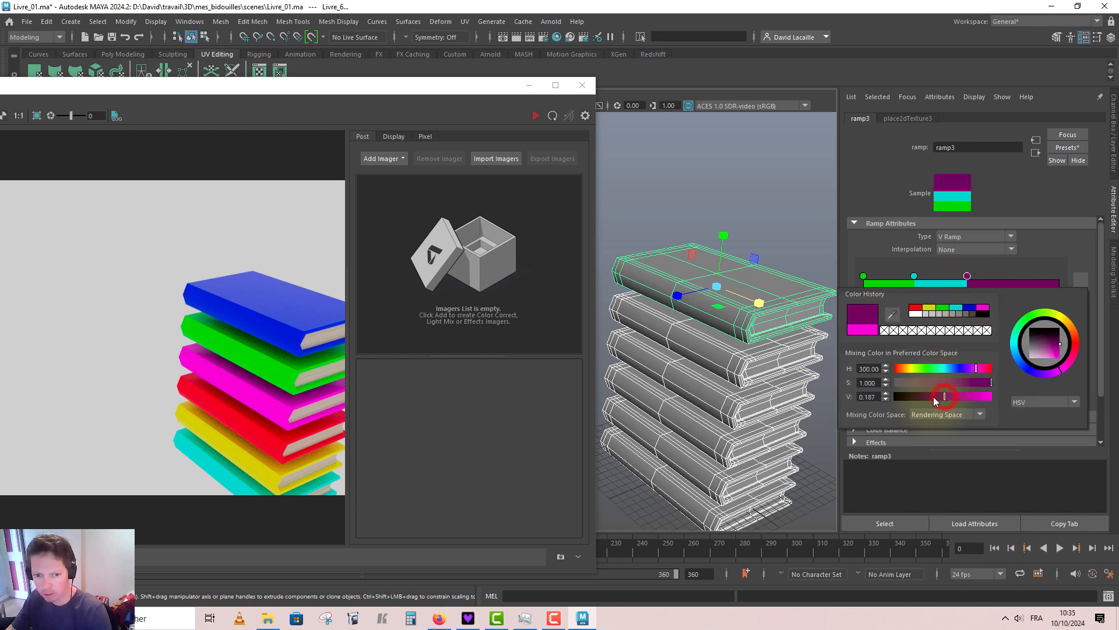
{"action": "left_click", "coordinate": [547, 117]}
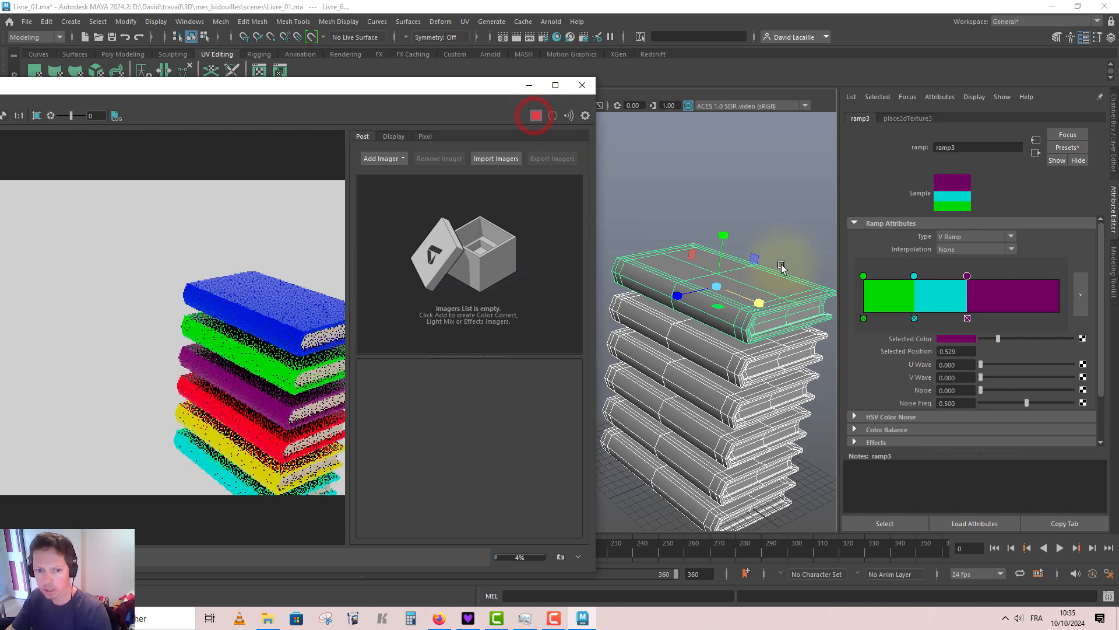
Darken the purple colour of ramp3 further to a value of 0.104 and reduce its saturation.
{"action": "left_click_drag", "start_coordinate": [990, 341], "coordinate": [961, 336]}
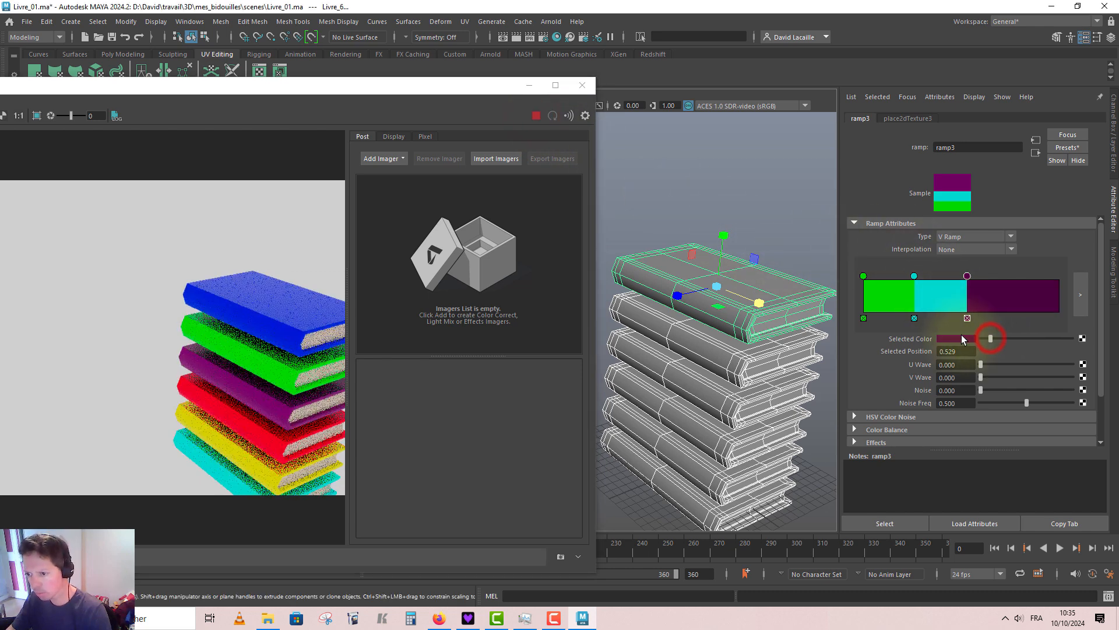
{"action": "left_click", "coordinate": [956, 339]}
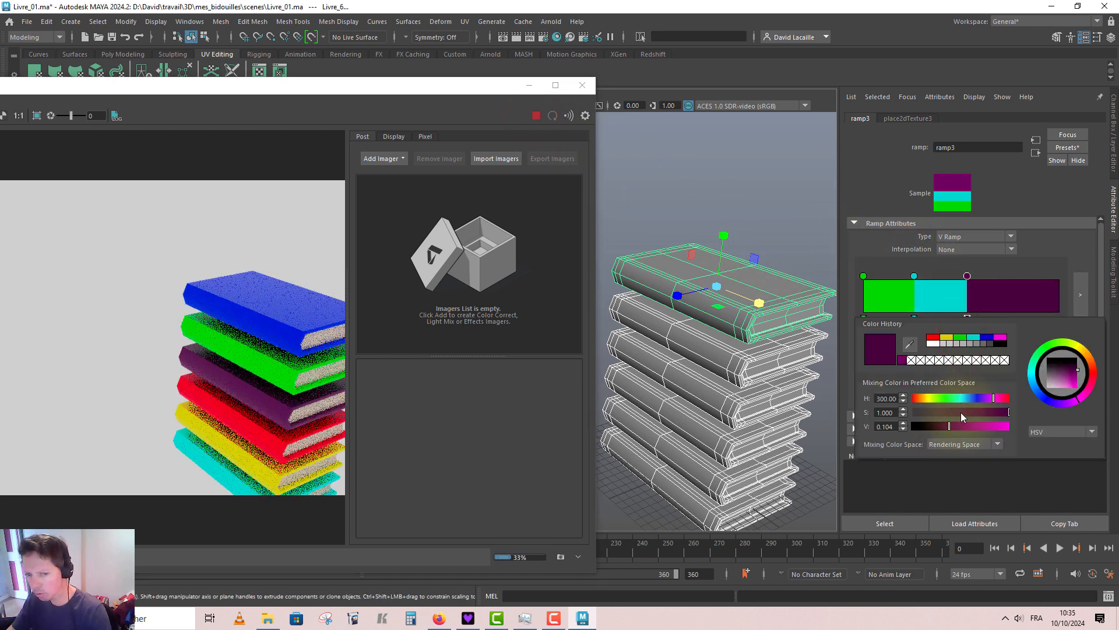
{"action": "left_click", "coordinate": [962, 412]}
{"action": "left_click", "coordinate": [875, 182]}
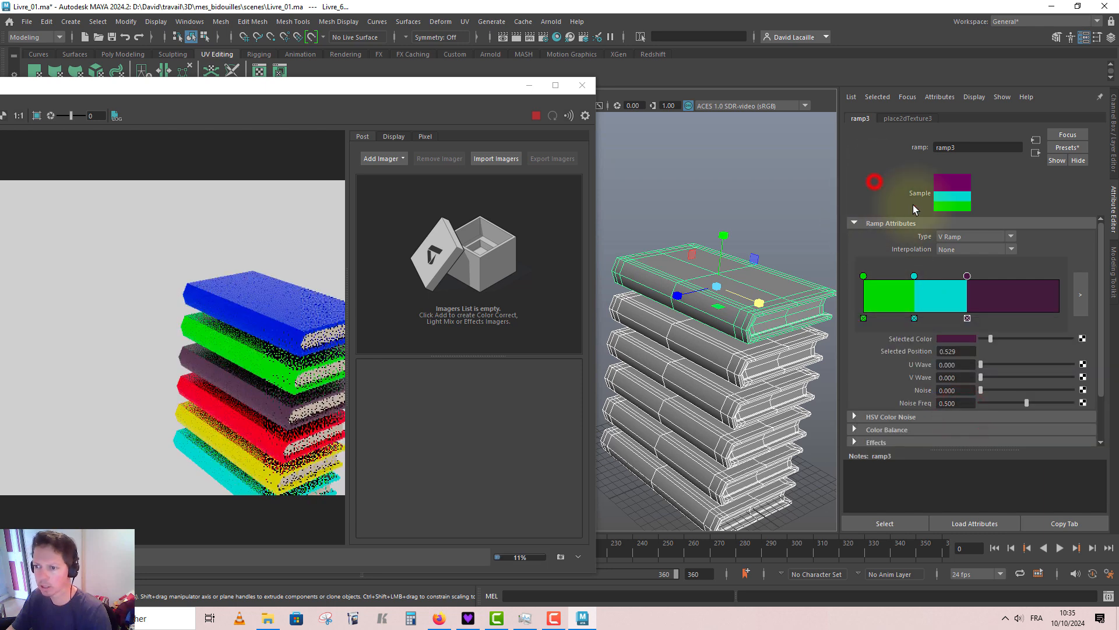
Darken the cyan colour in the middle of ramp3 to a deep teal.
{"action": "left_click", "coordinate": [914, 276]}
{"action": "left_click", "coordinate": [963, 340]}
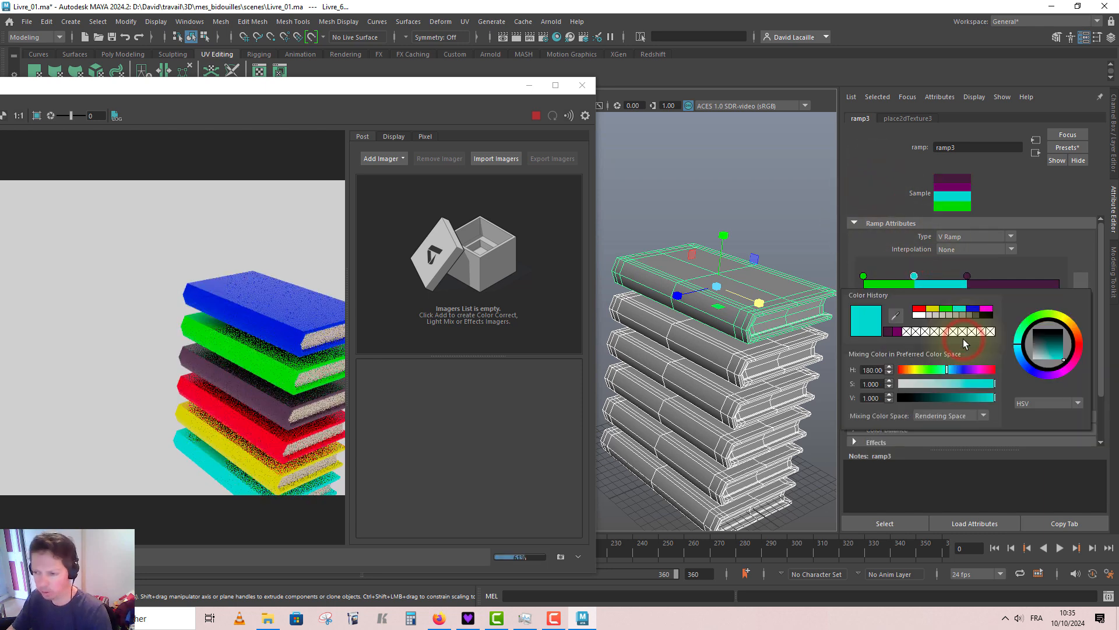
{"action": "left_click", "coordinate": [948, 397]}
{"action": "left_click", "coordinate": [870, 191]}
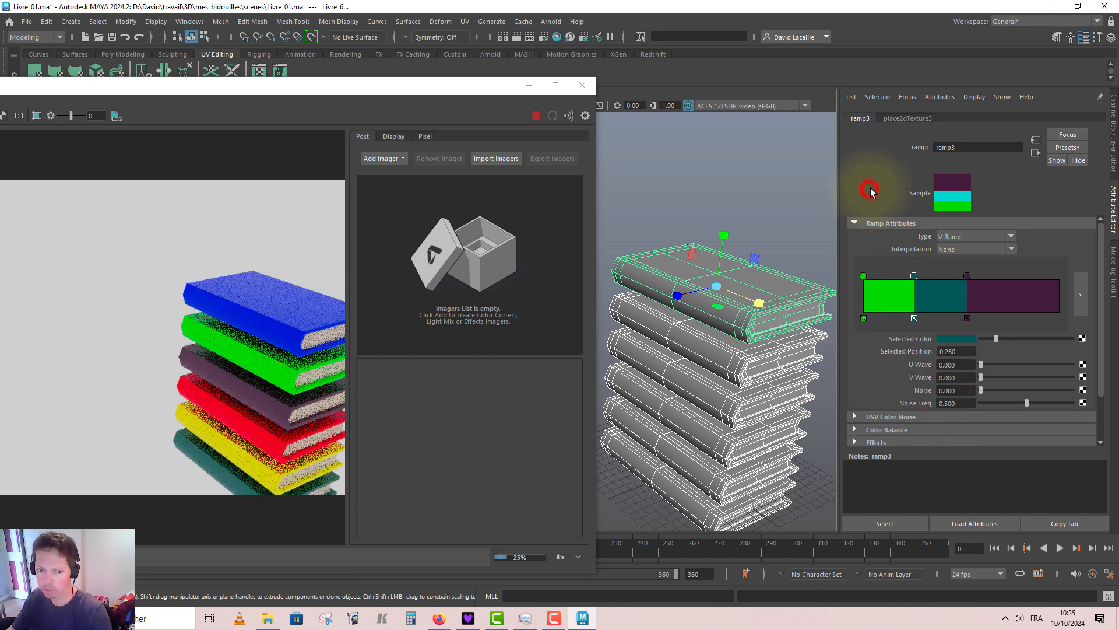